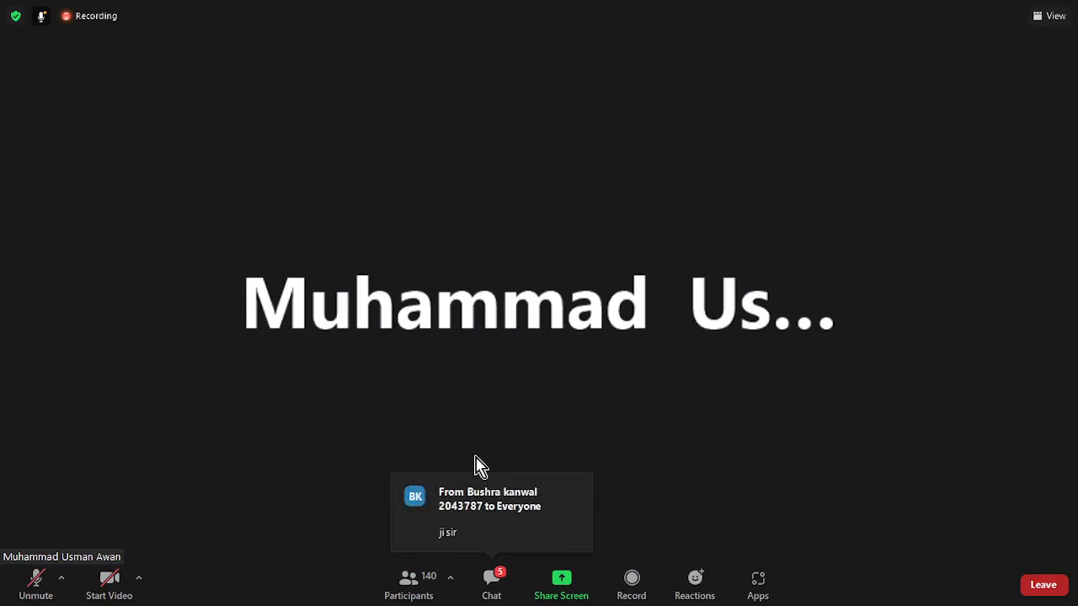
Open the meeting chat and move its window out of the way to the lower-right corner of the screen
left_click(496, 585)
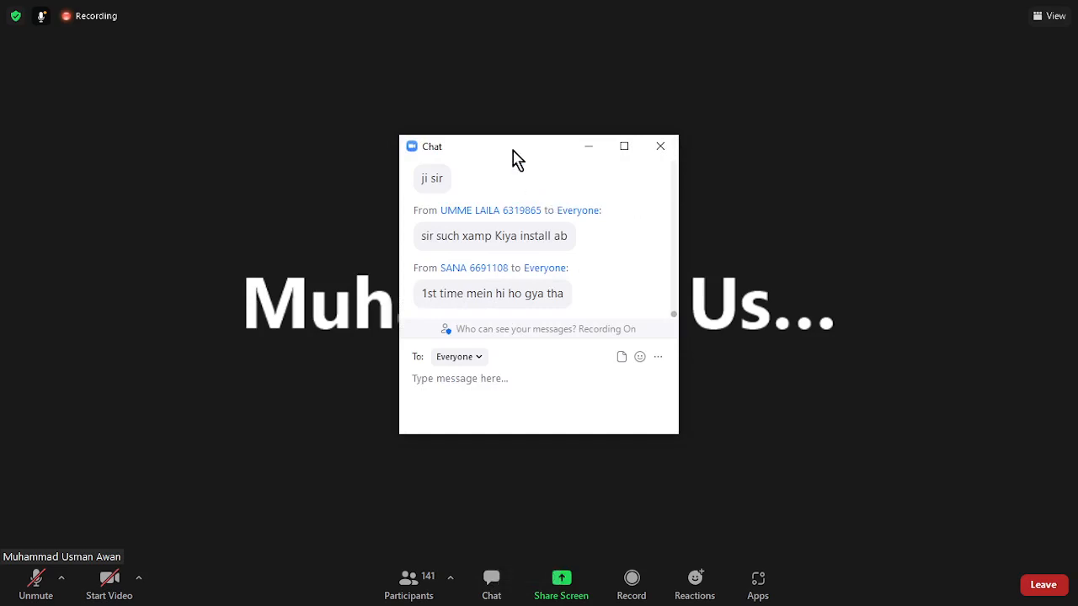
left_click_drag(516, 160, 916, 530)
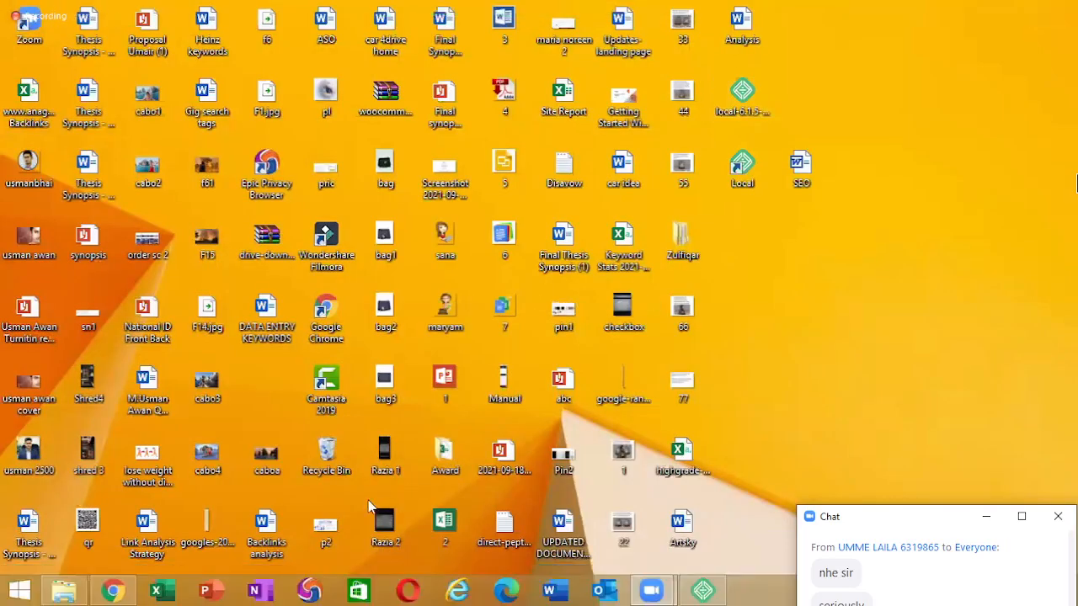
Switch to Chrome and look over the test site's WordPress dashboard from the welcome area down to the activity and news sections
left_click(112, 592)
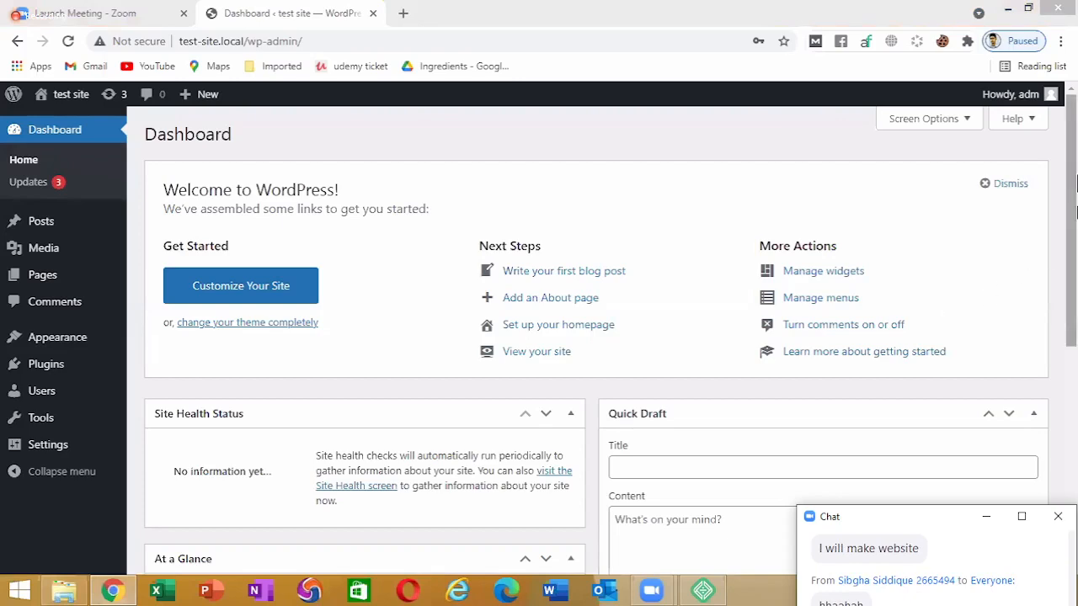
left_click_drag(1075, 185, 1066, 127)
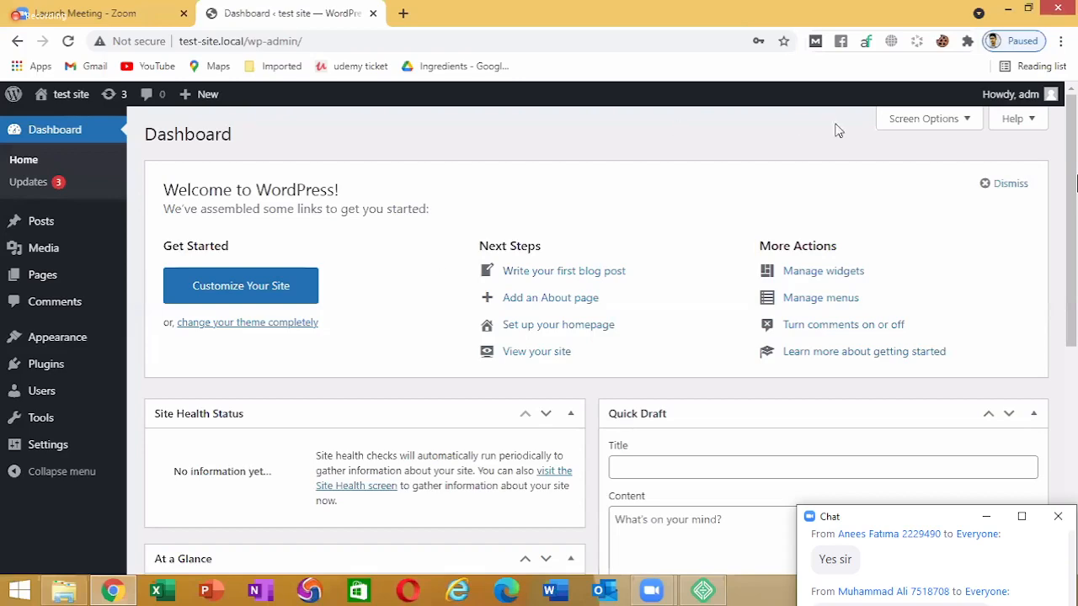
scroll(1069, 344, "down", 1)
scroll(1069, 343, "down", 5)
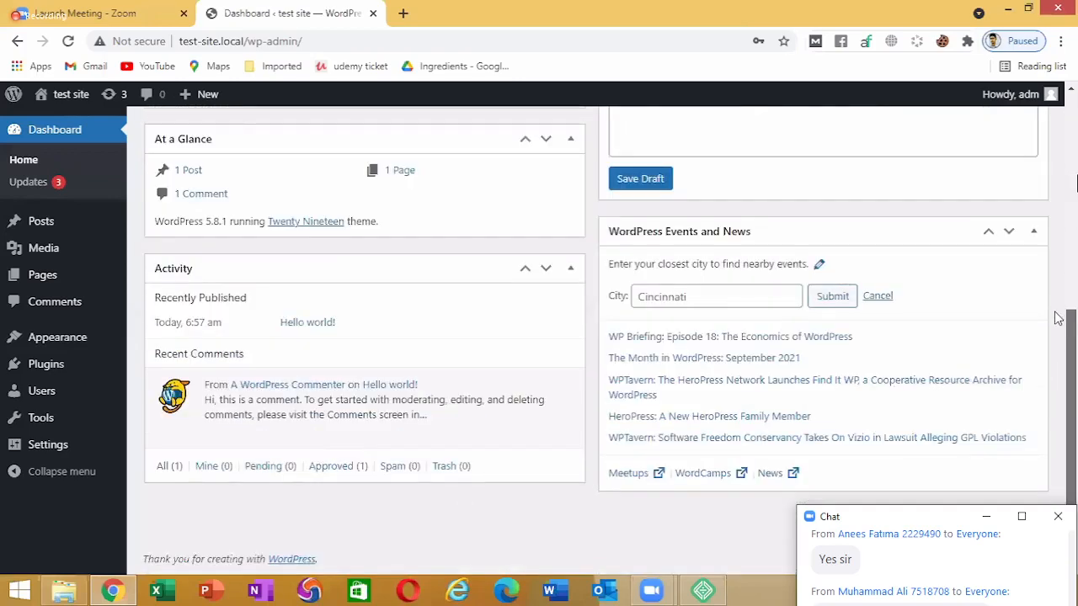
scroll(1070, 333, "up", 5)
scroll(1069, 332, "down", 5)
scroll(1069, 332, "up", 5)
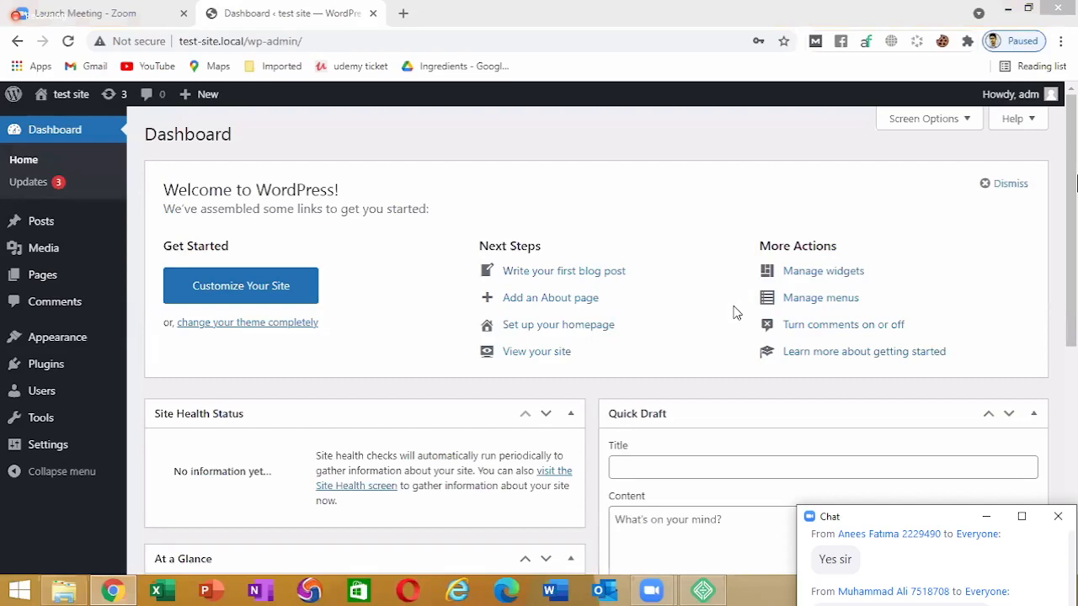
mouse_move(63, 240)
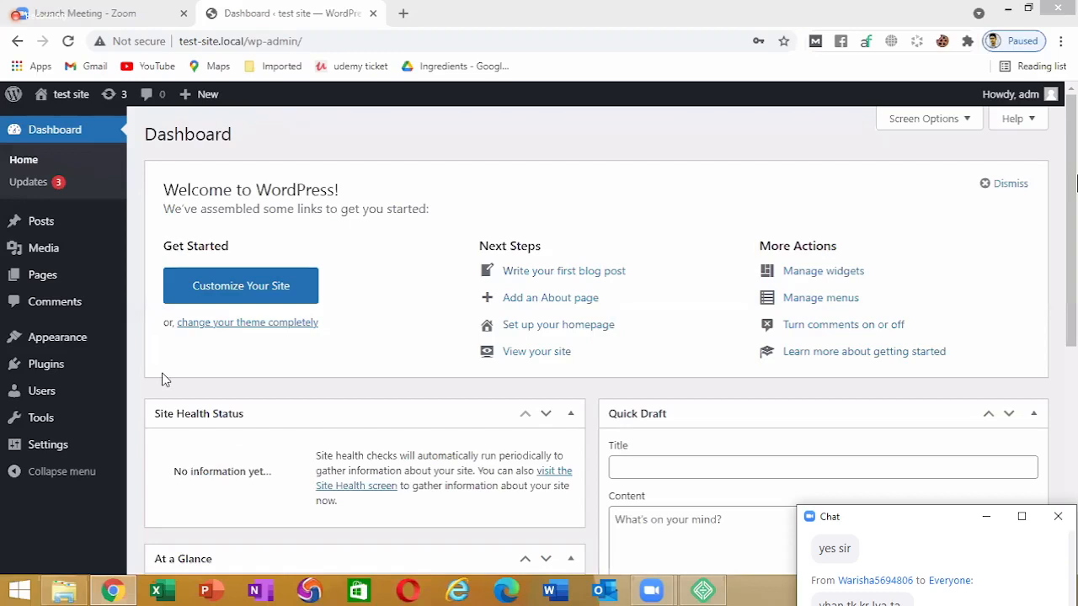
Open the WordPress Updates page and review its core version, plugin and theme update sections
left_click(48, 189)
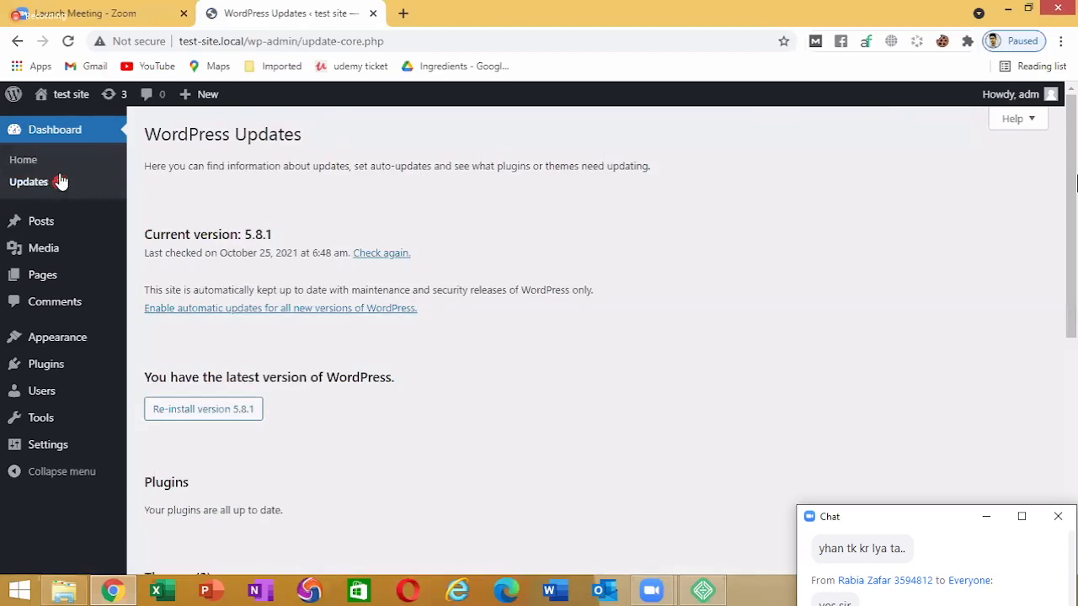
scroll(270, 215, "down", 3)
scroll(248, 211, "up", 2)
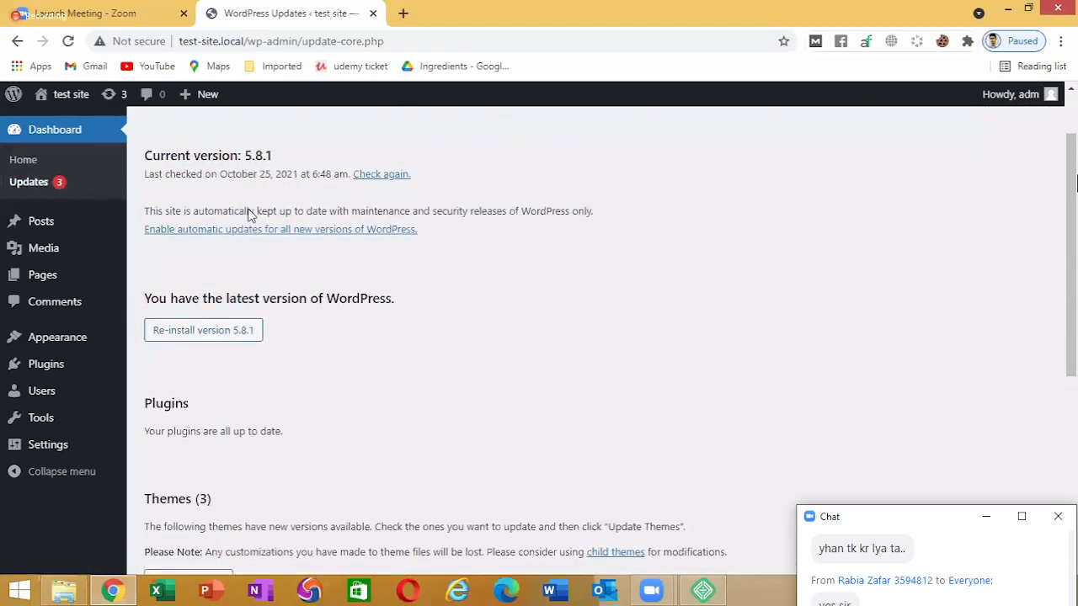
scroll(253, 421, "down", 5)
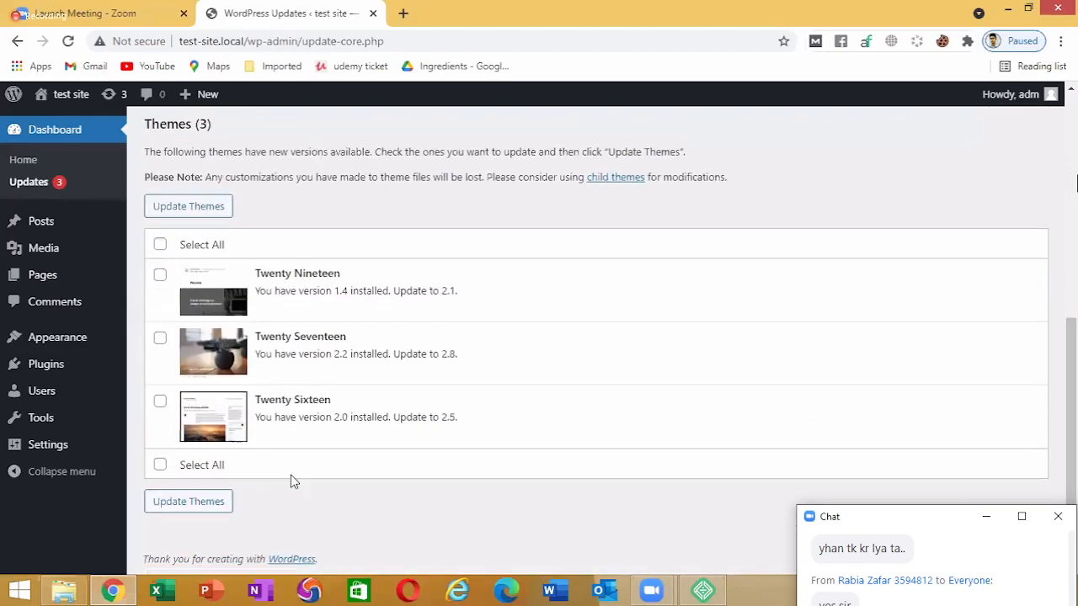
scroll(286, 475, "up", 2)
scroll(253, 379, "up", 2)
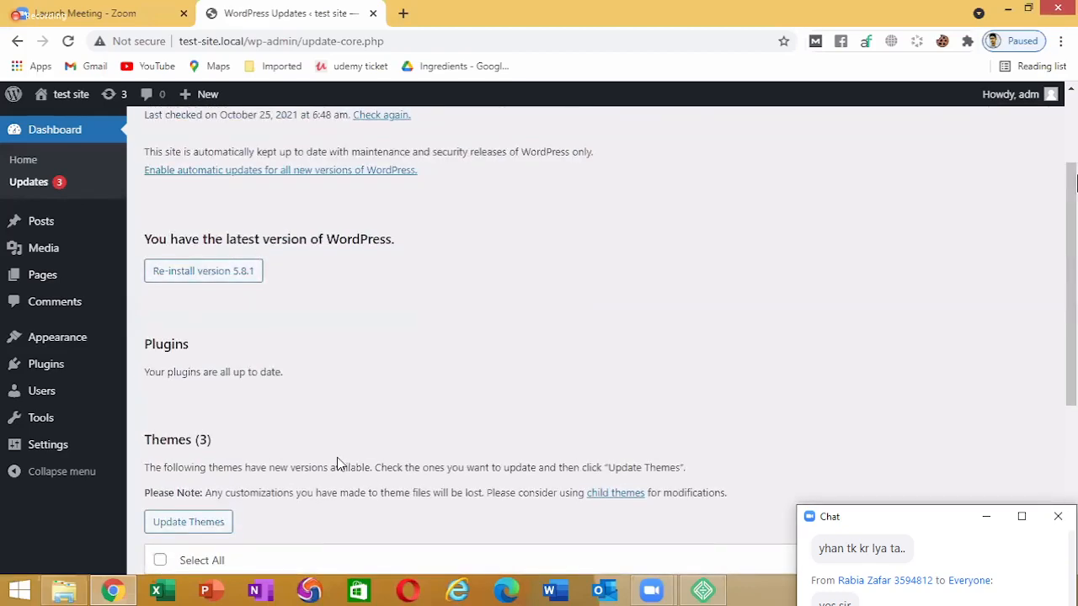
scroll(339, 461, "up", 1)
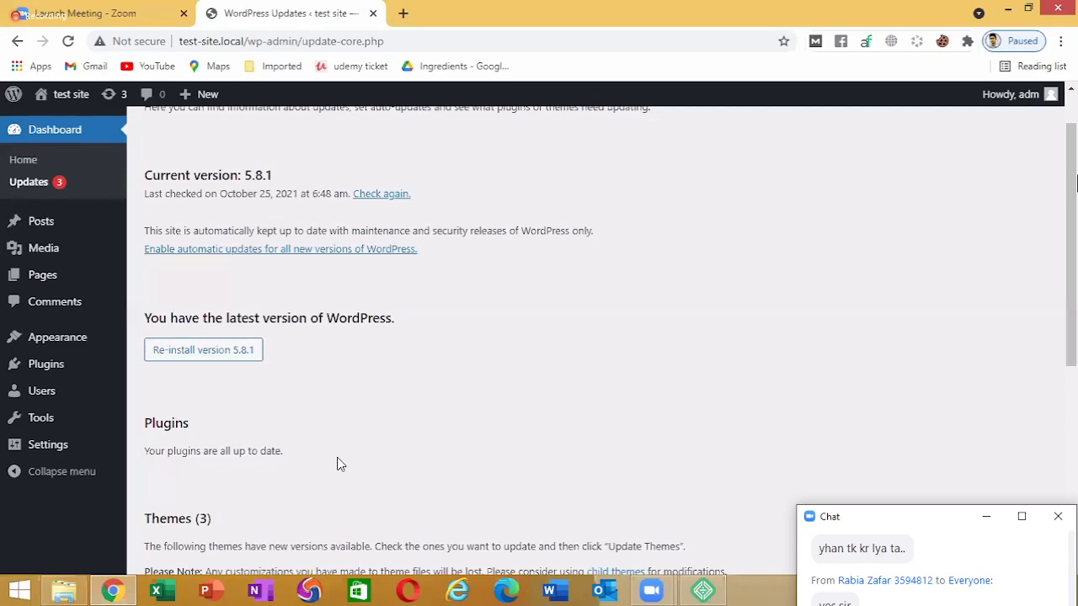
scroll(344, 441, "up", 1)
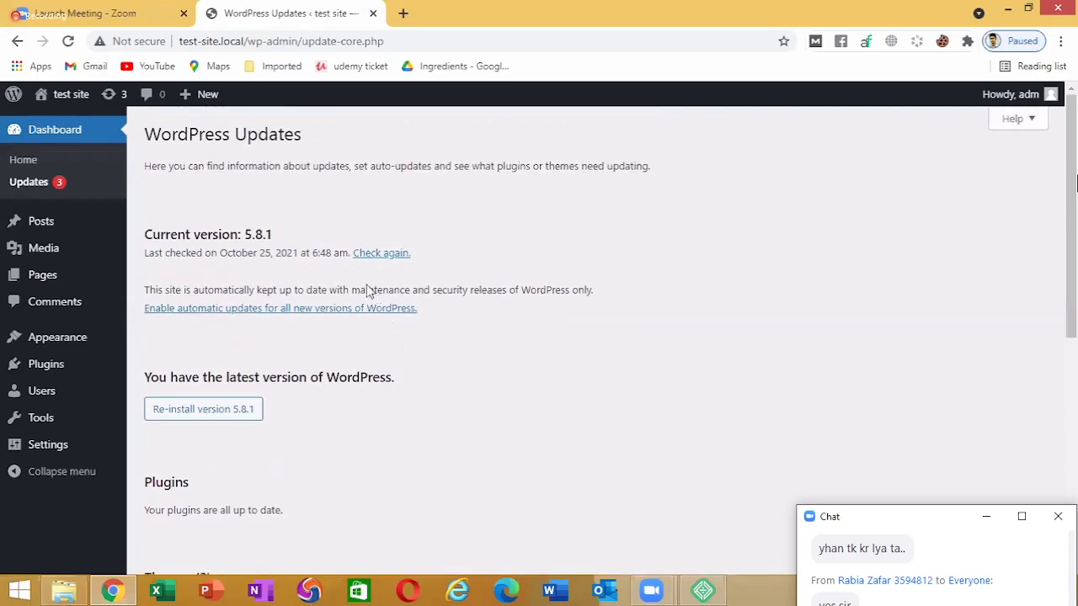
scroll(344, 279, "down", 2)
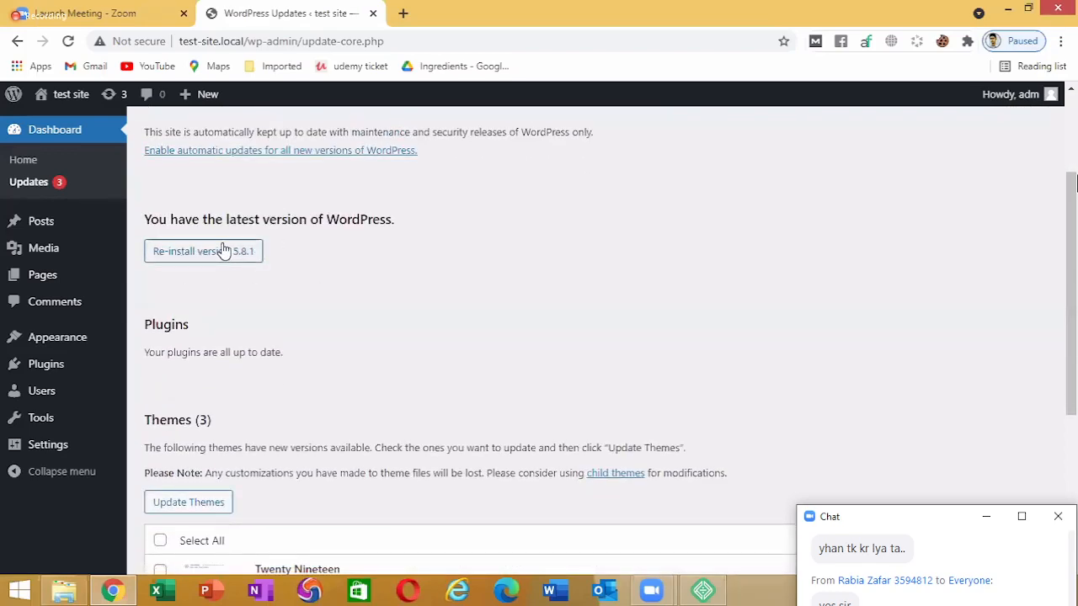
double_click(308, 292)
scroll(387, 289, "down", 1)
scroll(386, 288, "down", 2)
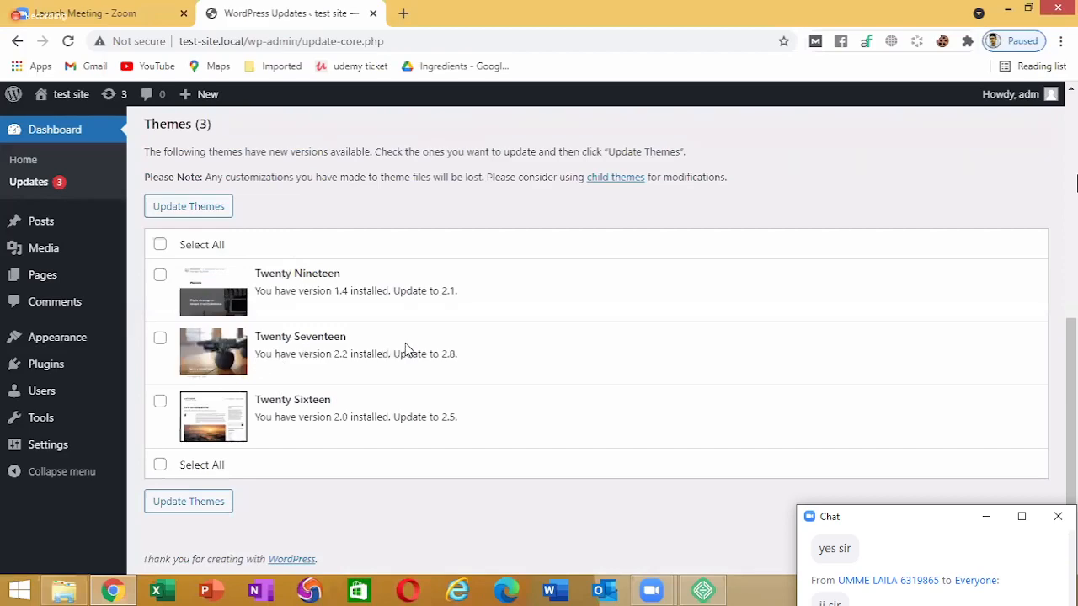
scroll(405, 344, "up", 3)
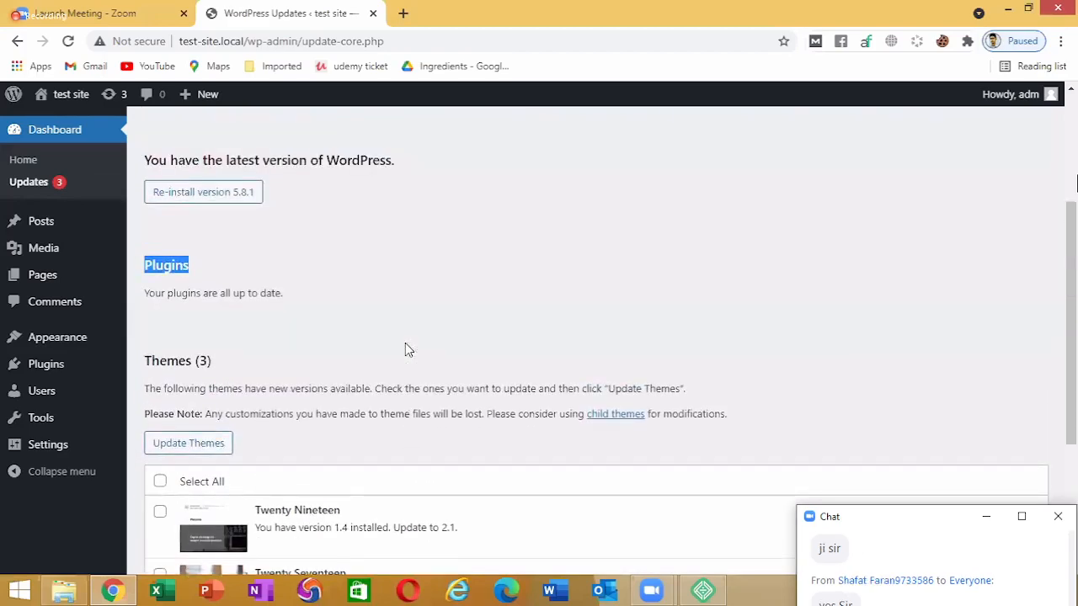
scroll(405, 346, "up", 2)
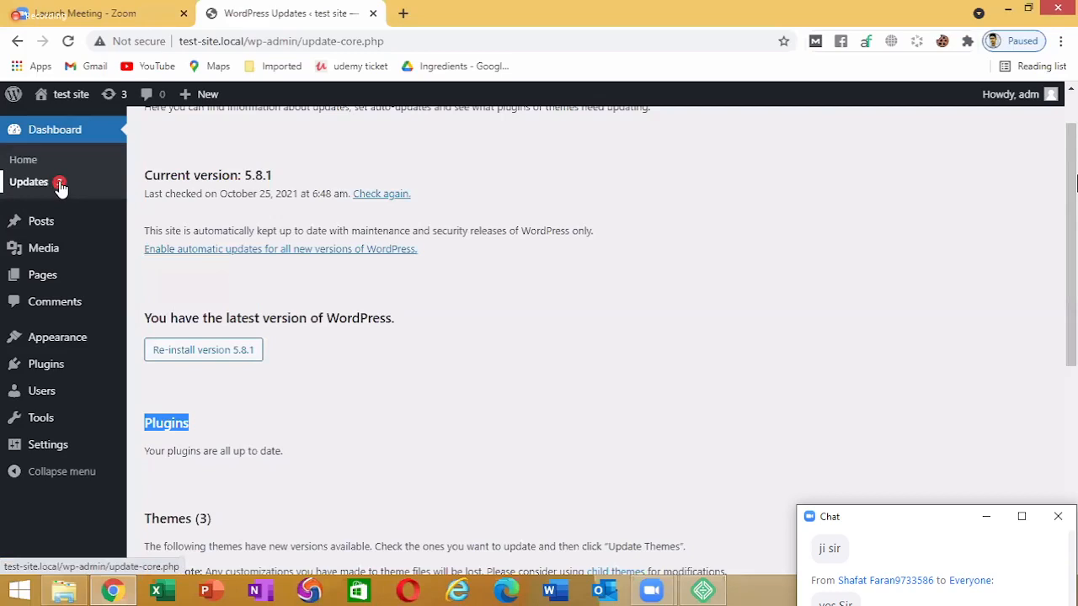
Compare the Posts and Pages options and open the list of all posts
mouse_move(30, 217)
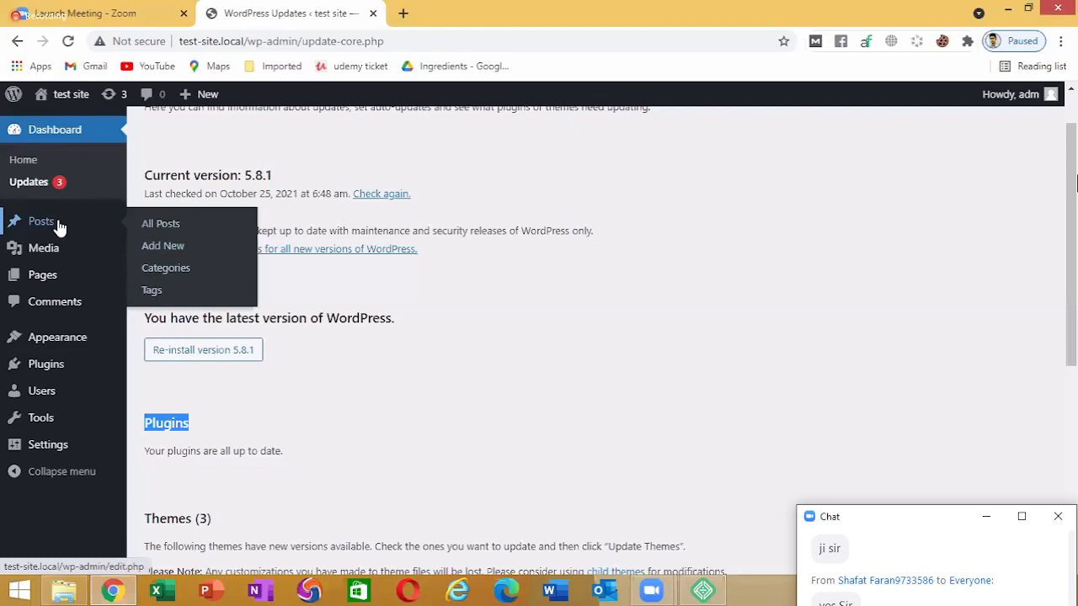
mouse_move(48, 278)
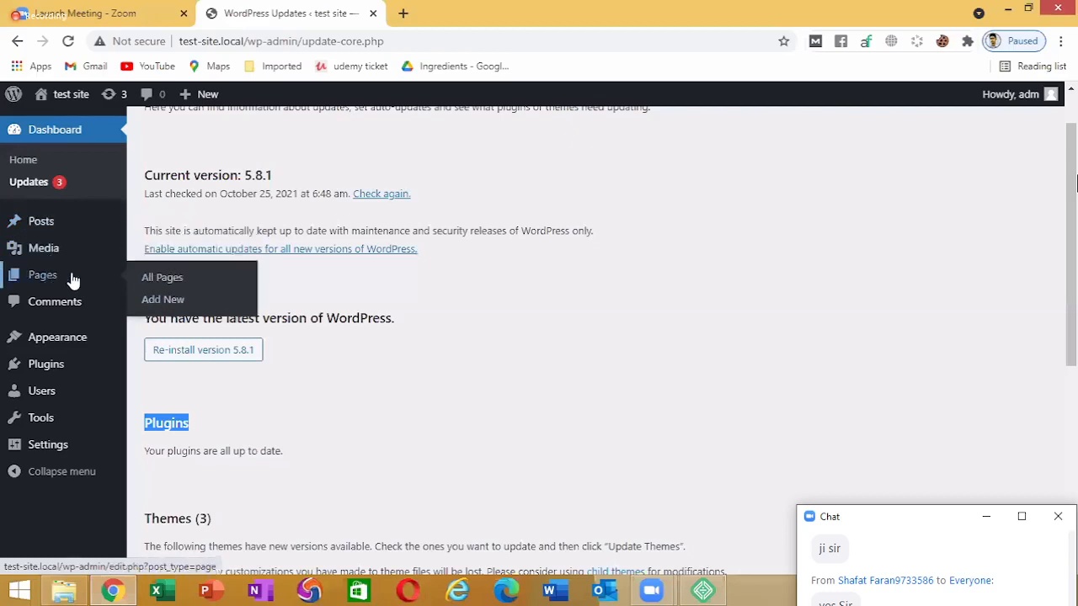
mouse_move(66, 226)
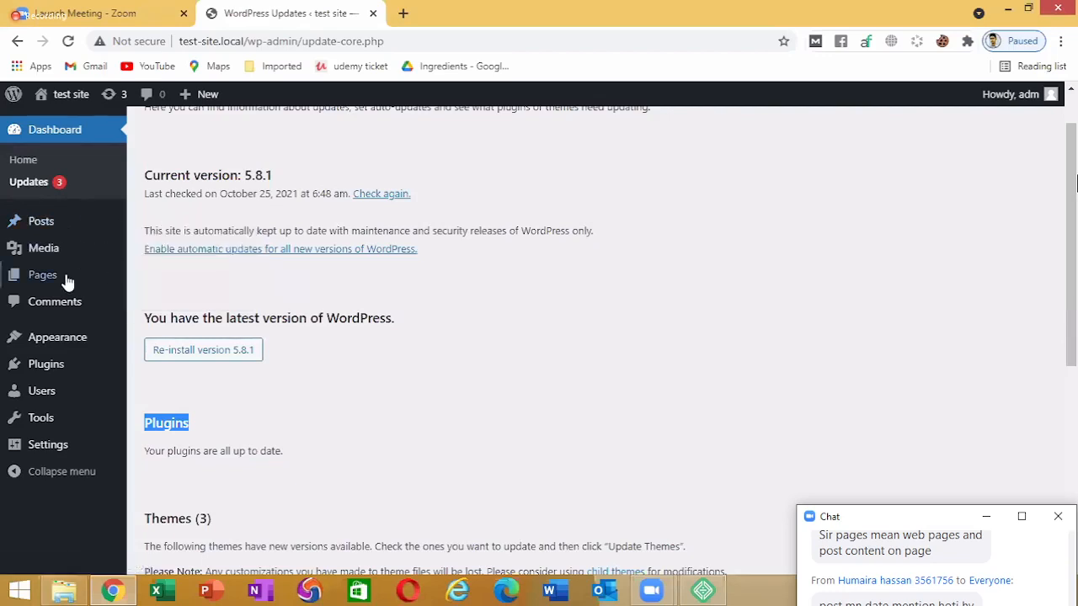
mouse_move(66, 284)
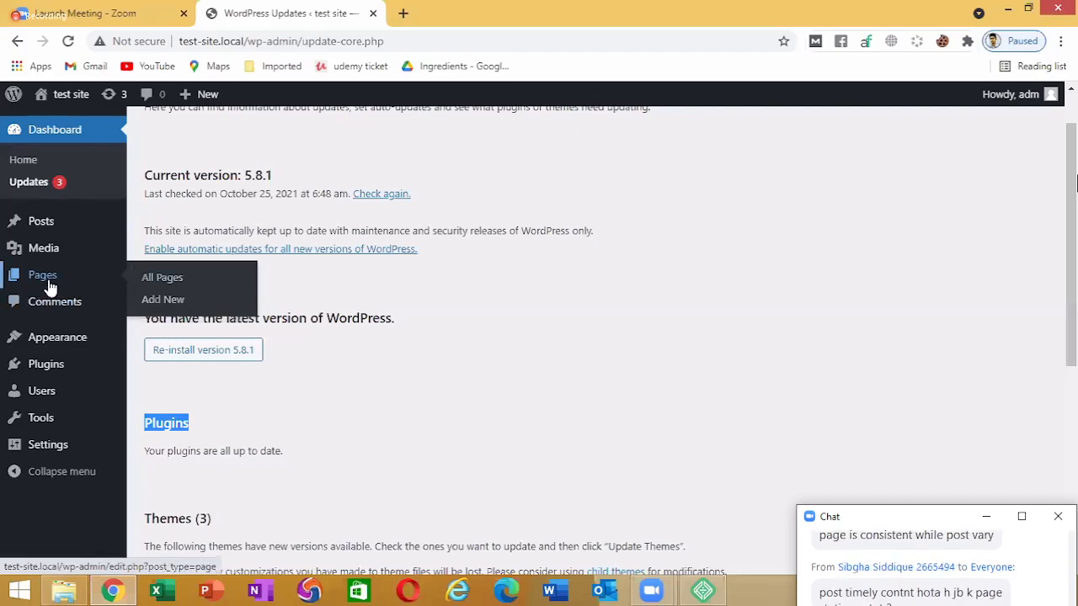
mouse_move(61, 228)
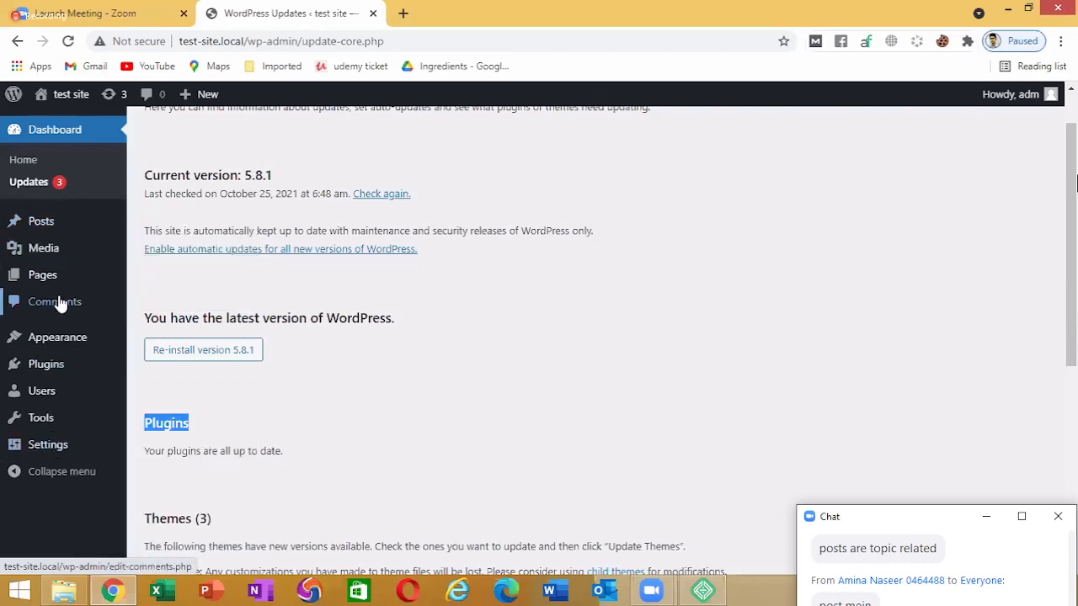
mouse_move(48, 219)
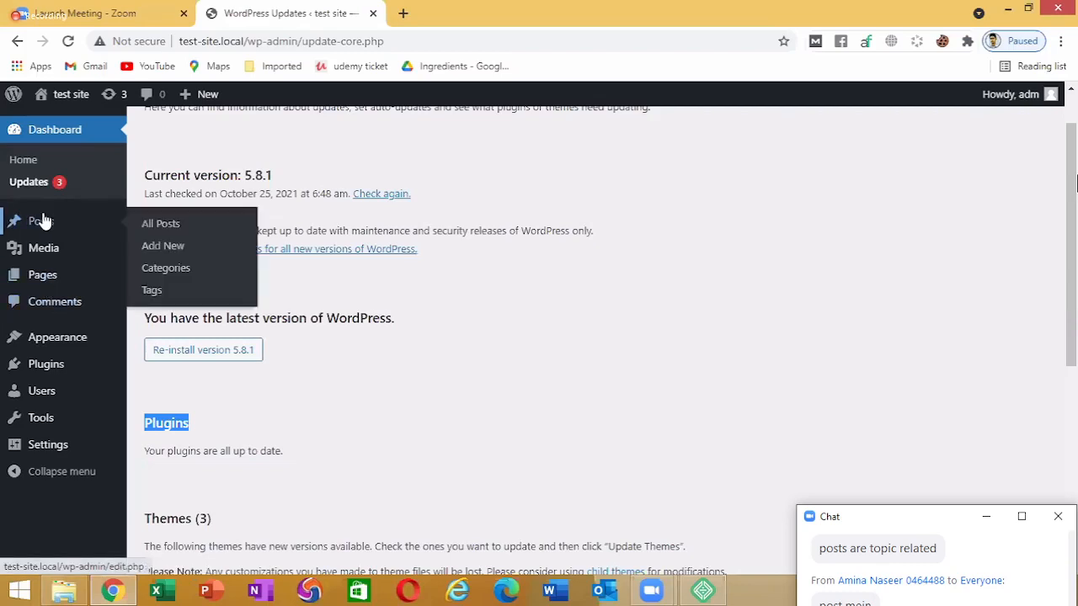
left_click(163, 224)
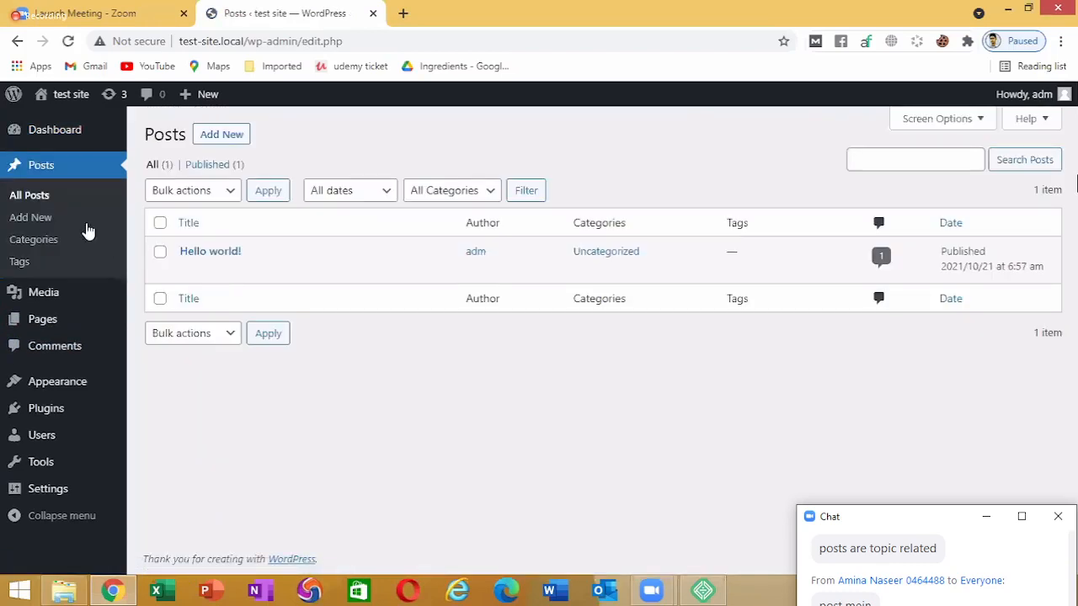
View the editor for adding a new post and return to the posts list
left_click(23, 219)
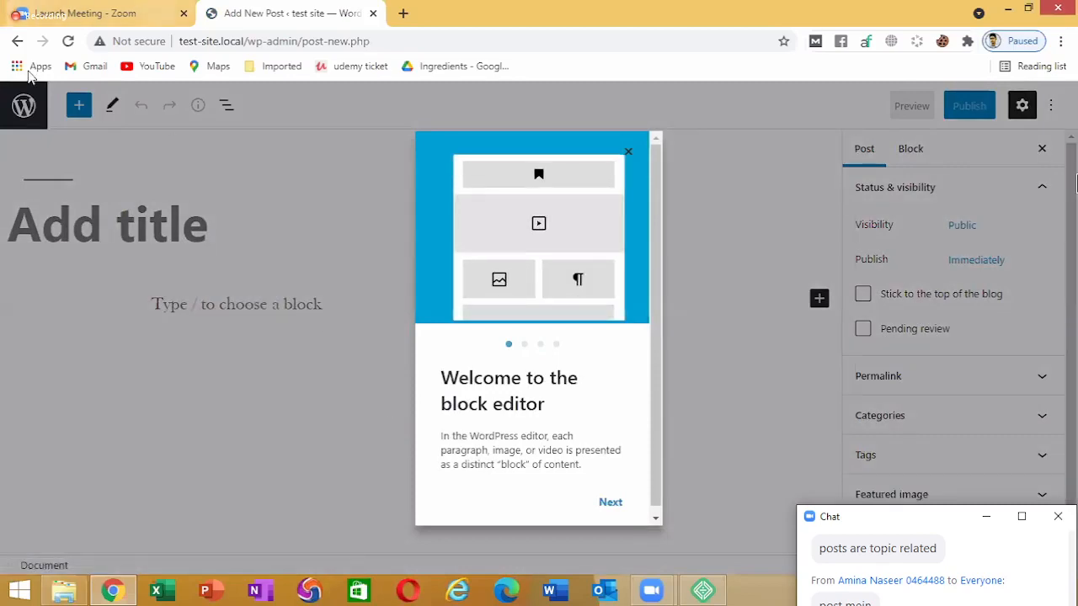
left_click(16, 41)
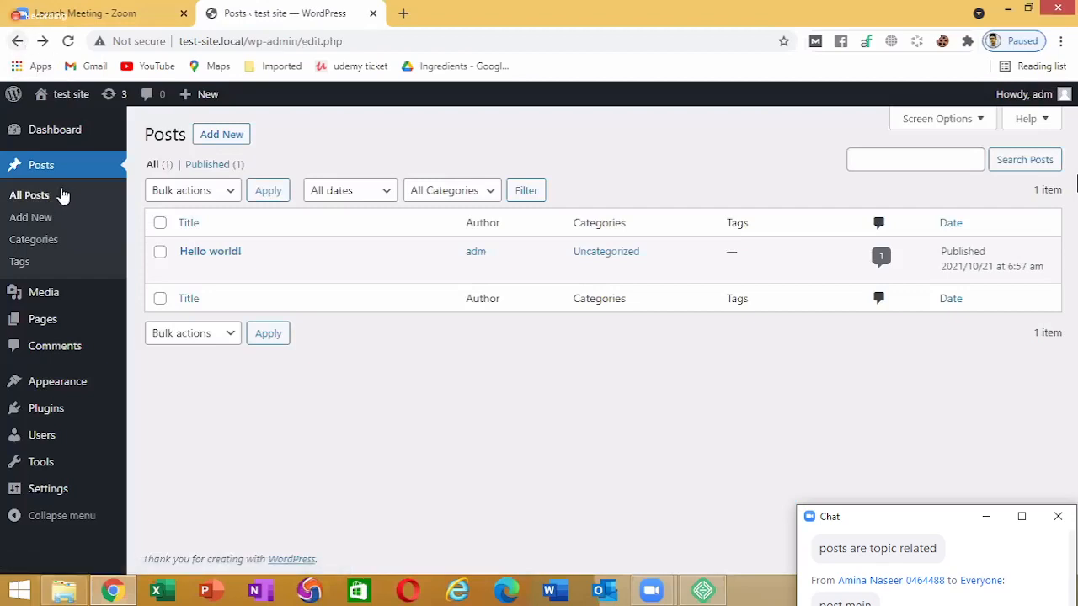
View the post categories page and the post tags page
left_click(23, 244)
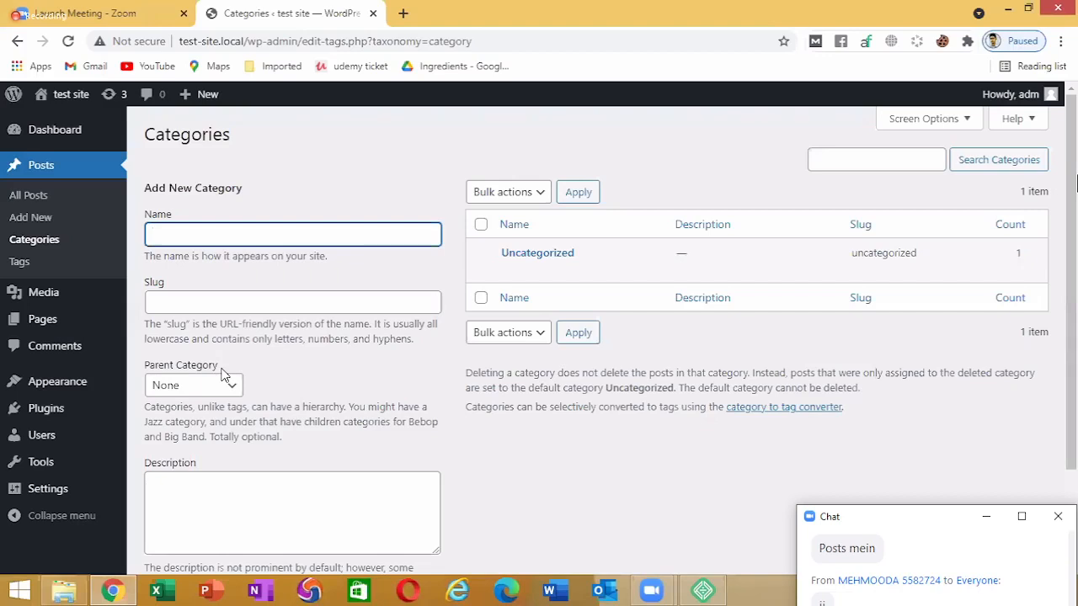
left_click(20, 263)
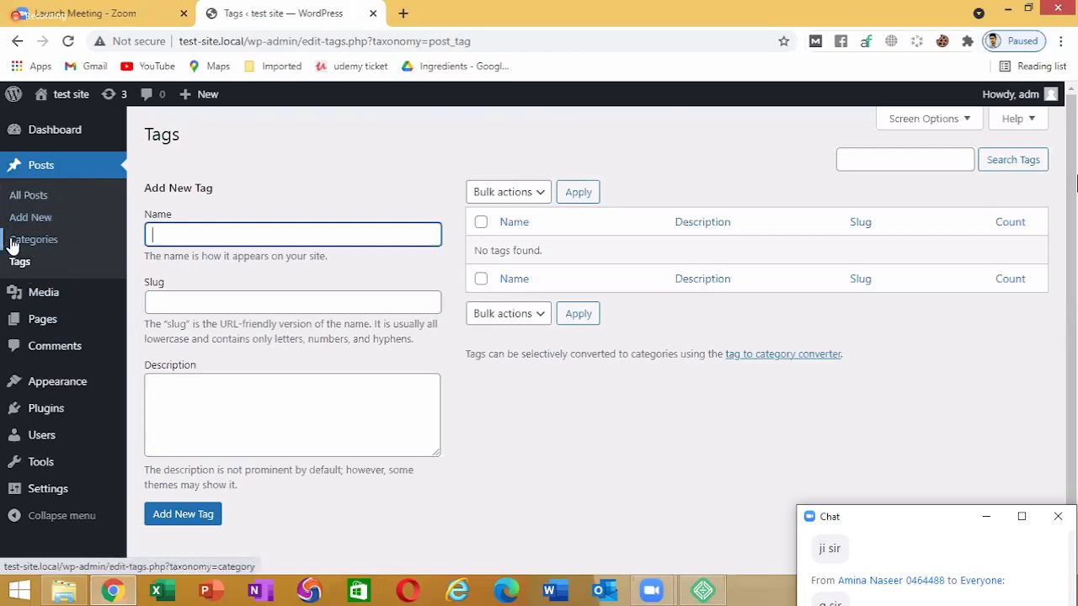
Open the media library and look at its option for adding new media
mouse_move(7, 290)
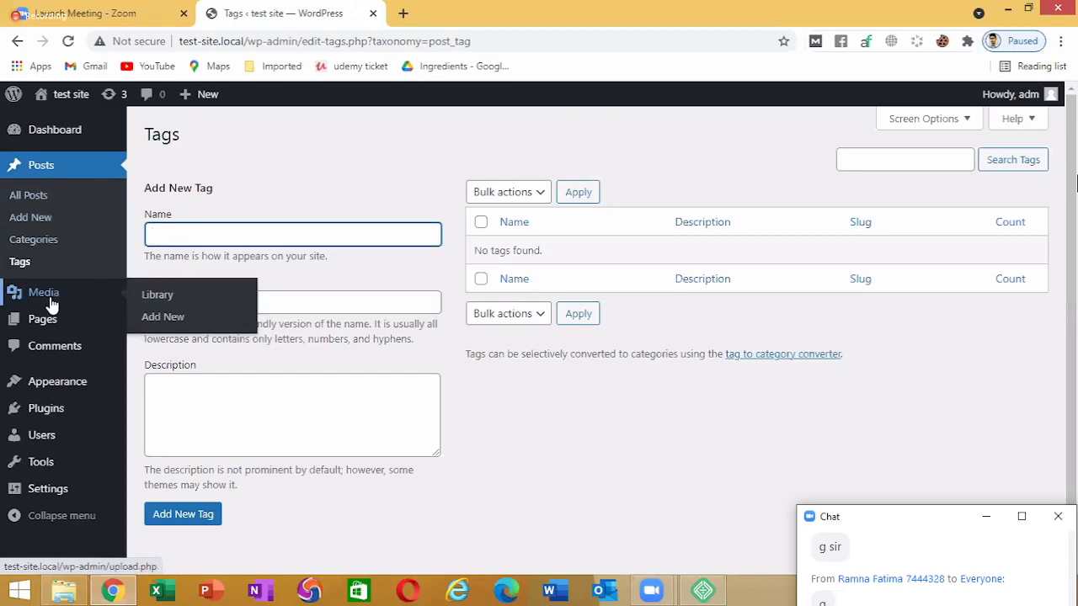
left_click(152, 299)
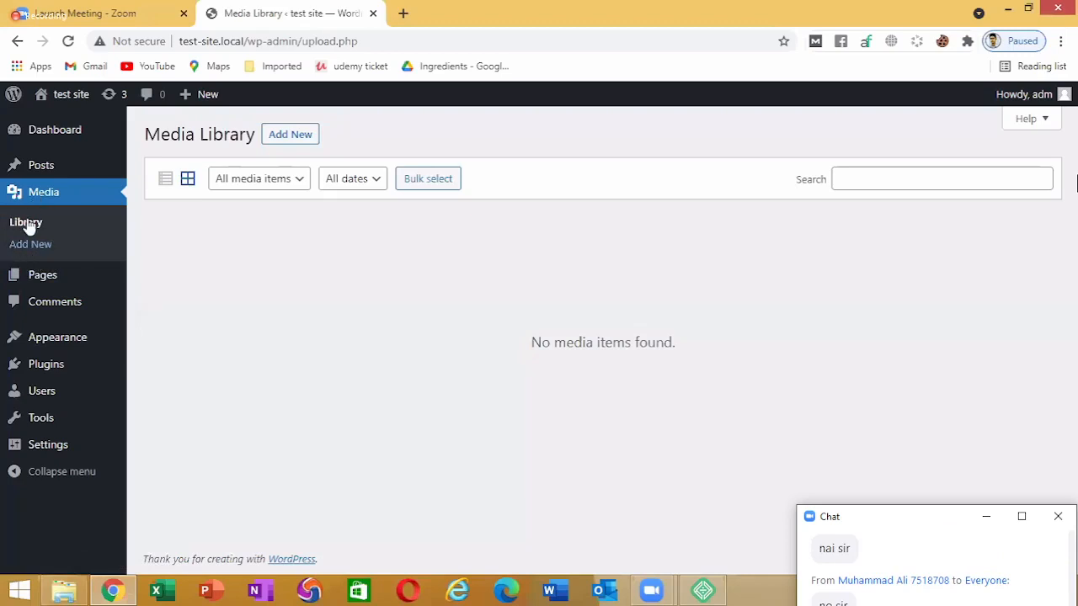
left_click(27, 245)
Open the list of all pages on the test site
mouse_move(43, 277)
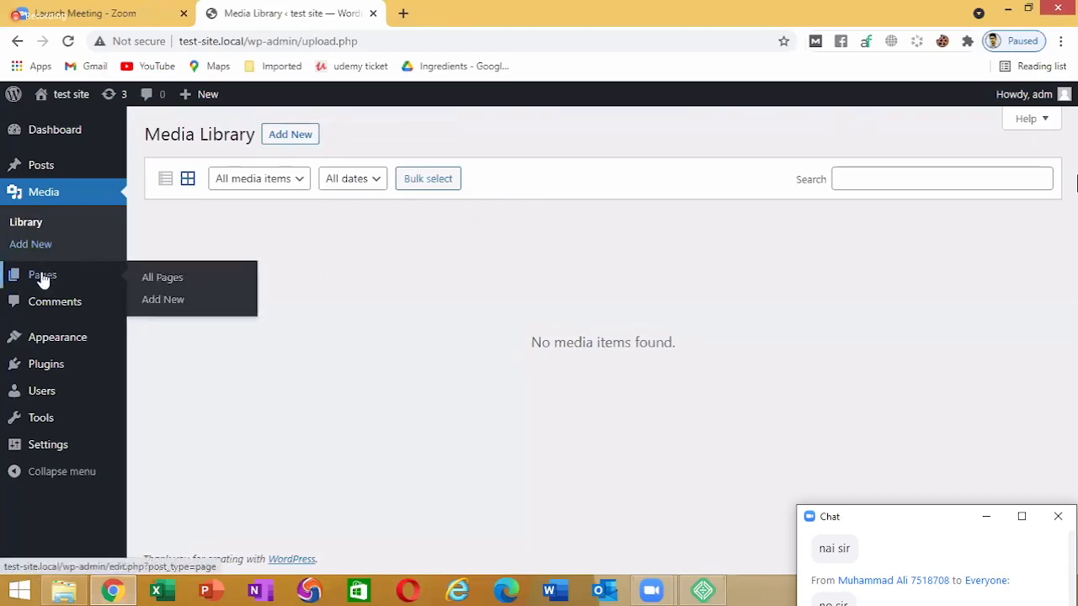
left_click(161, 284)
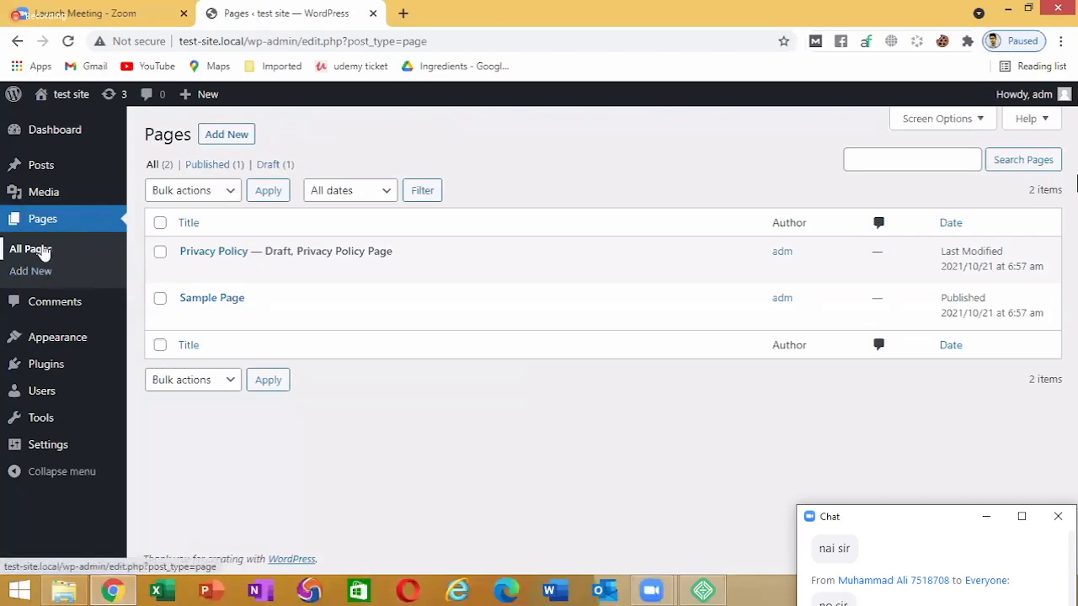
mouse_move(48, 164)
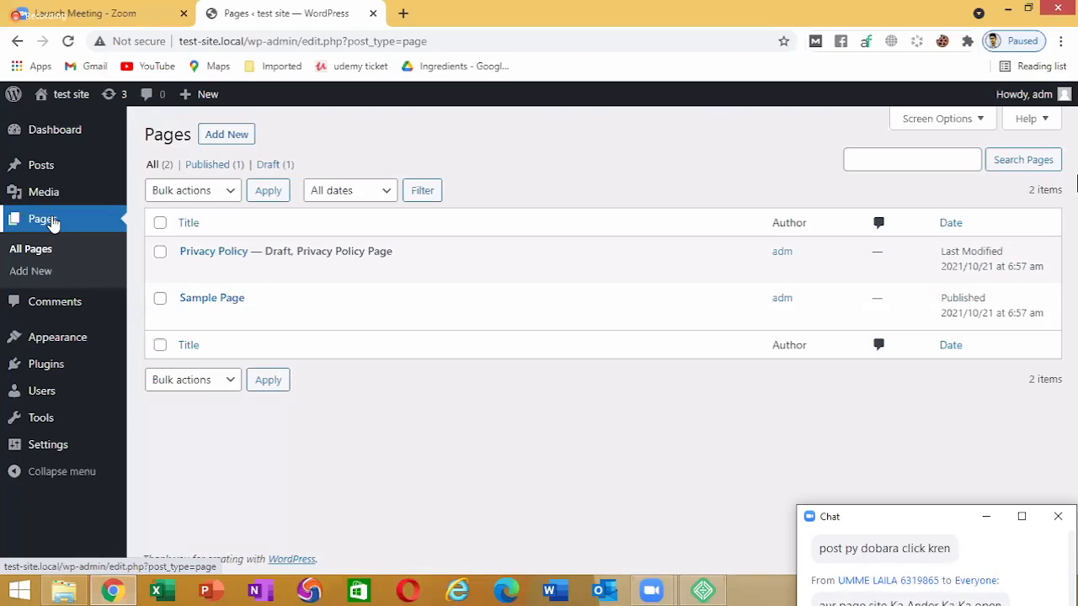
mouse_move(15, 170)
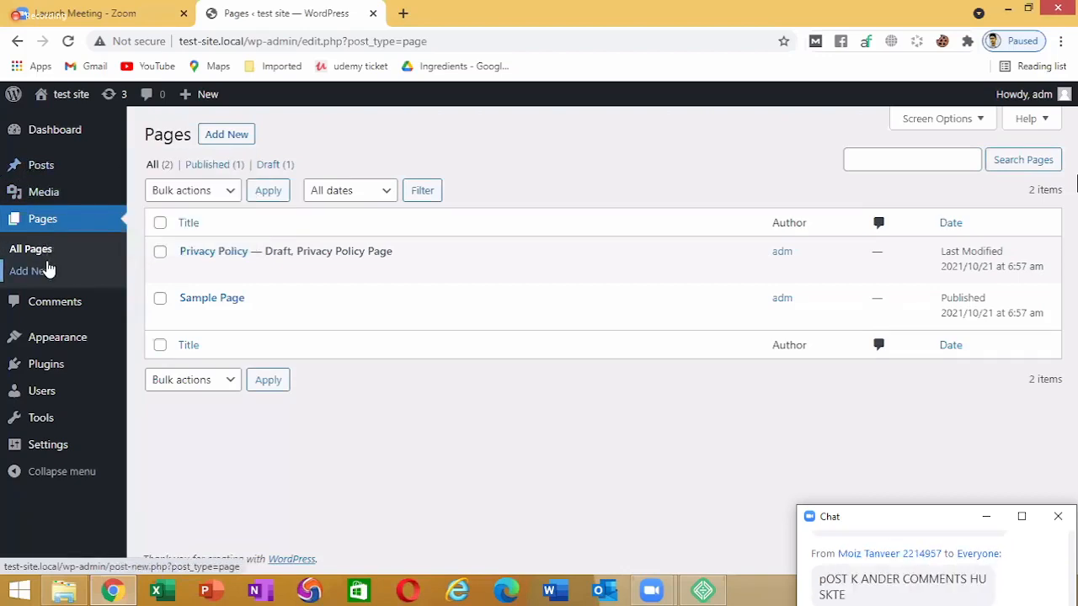
mouse_move(53, 195)
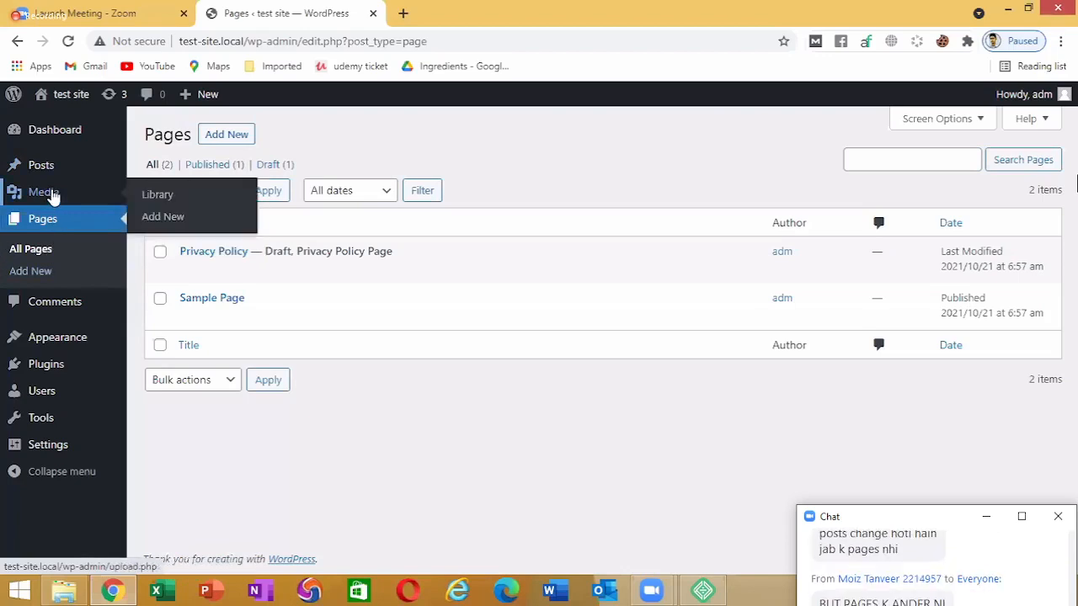
Open the list of comments on the test site
mouse_move(50, 166)
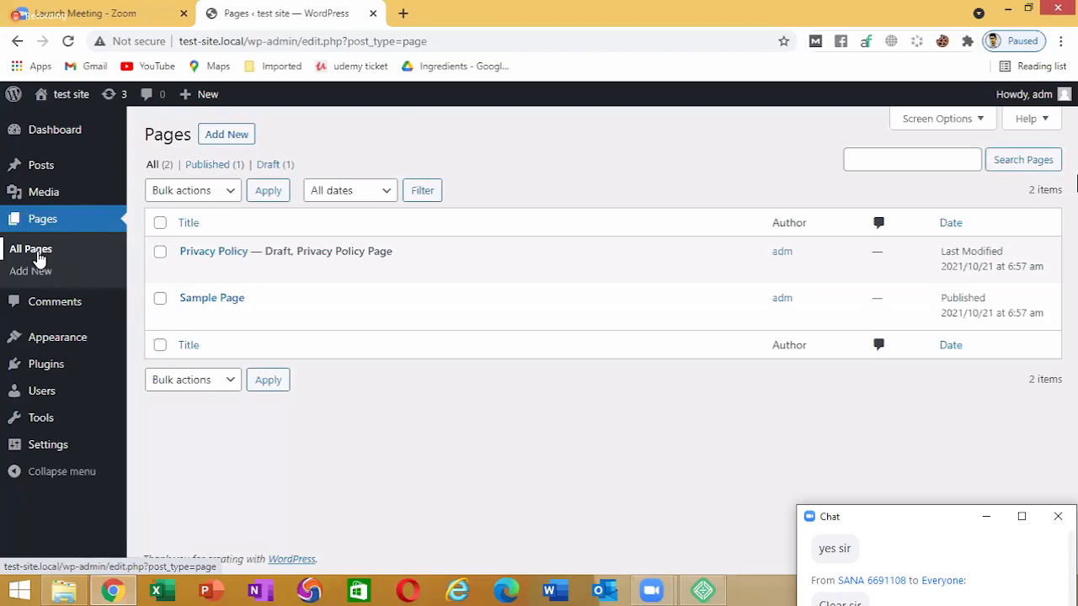
left_click(33, 251)
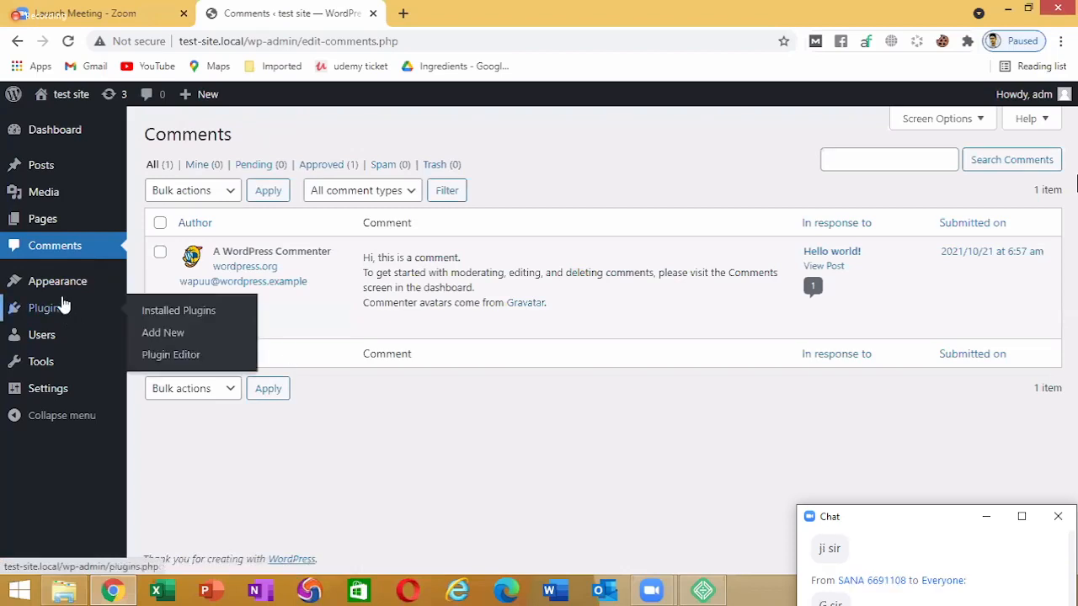
Open the installed themes page and look through all the themes on the site
mouse_move(67, 296)
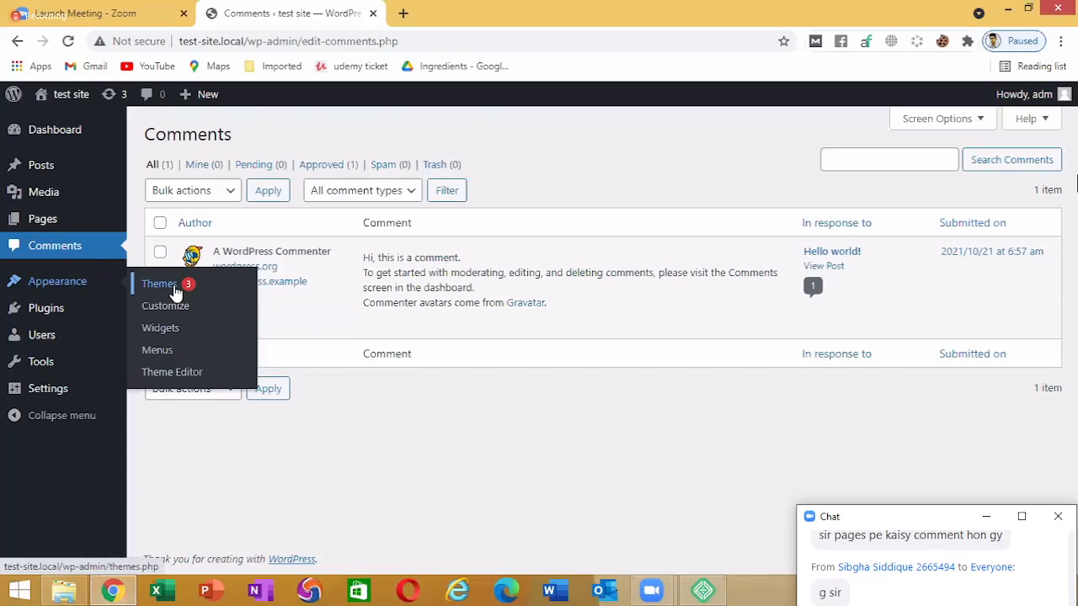
left_click(176, 290)
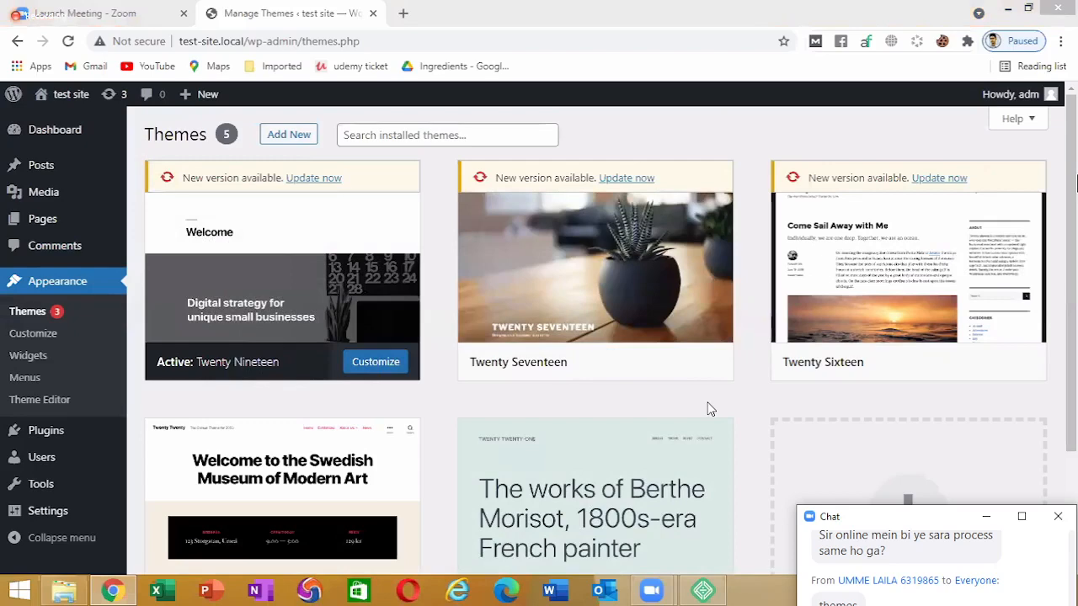
scroll(1052, 401, "down", 3)
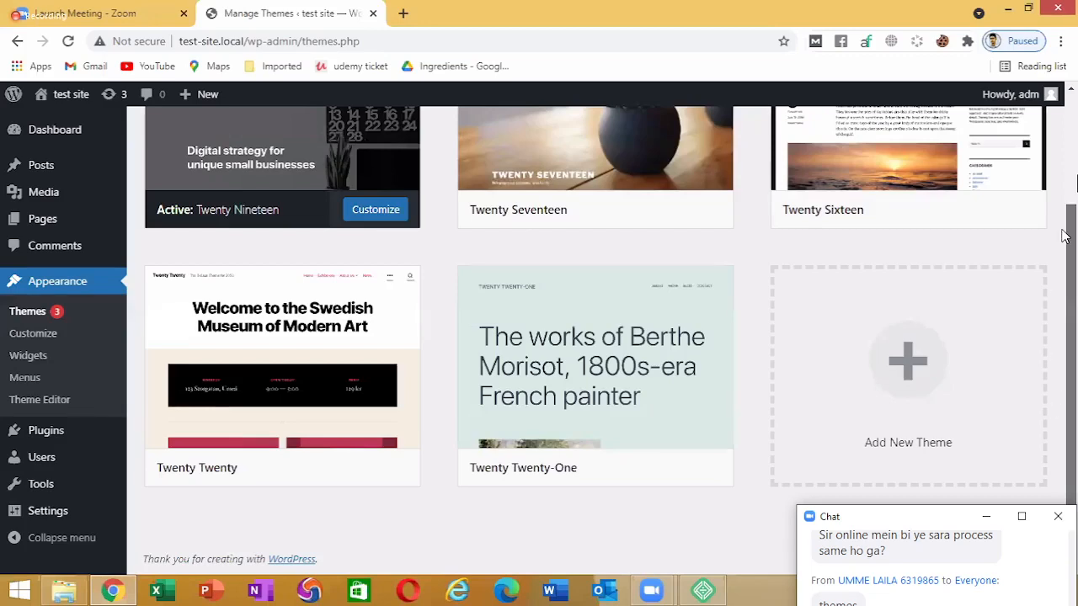
scroll(174, 329, "up", 3)
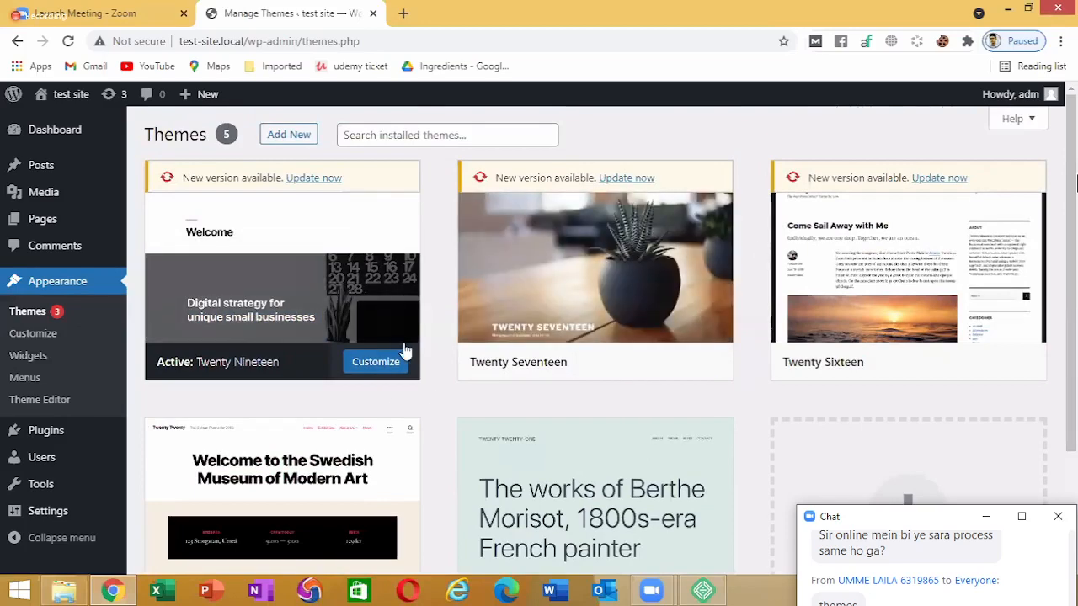
Open the page for adding themes and browse the popular themes available for installation
left_click(271, 137)
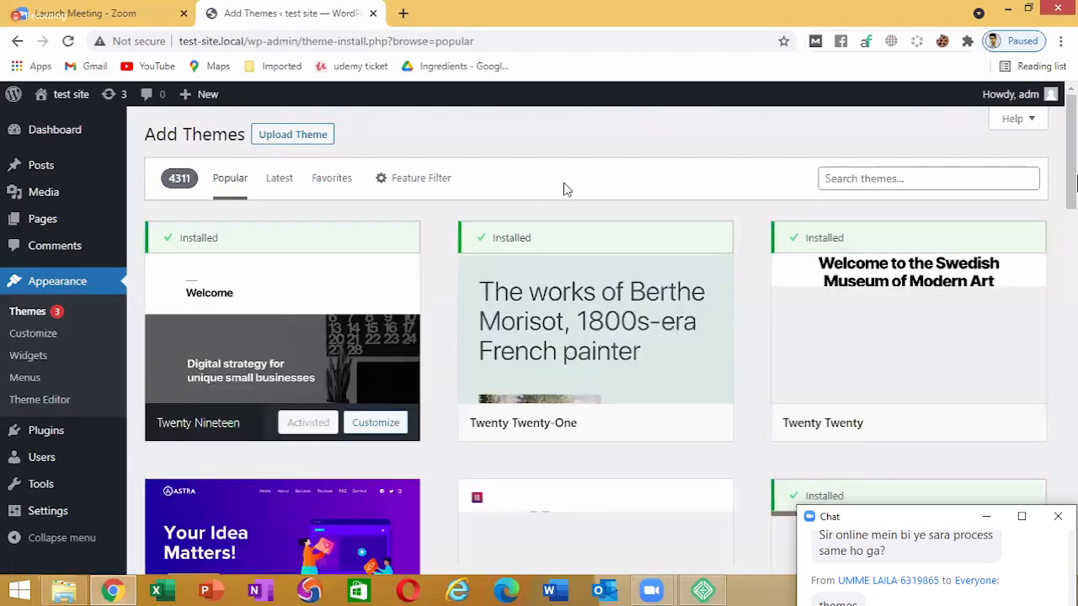
scroll(566, 188, "down", 4)
scroll(566, 192, "down", 3)
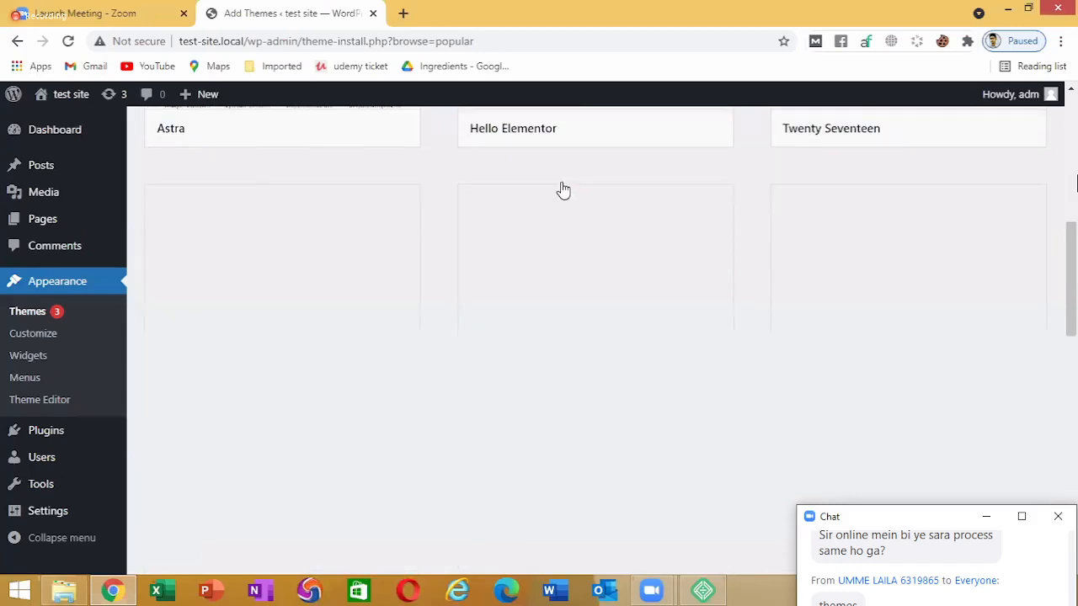
scroll(564, 187, "up", 2)
scroll(564, 183, "down", 7)
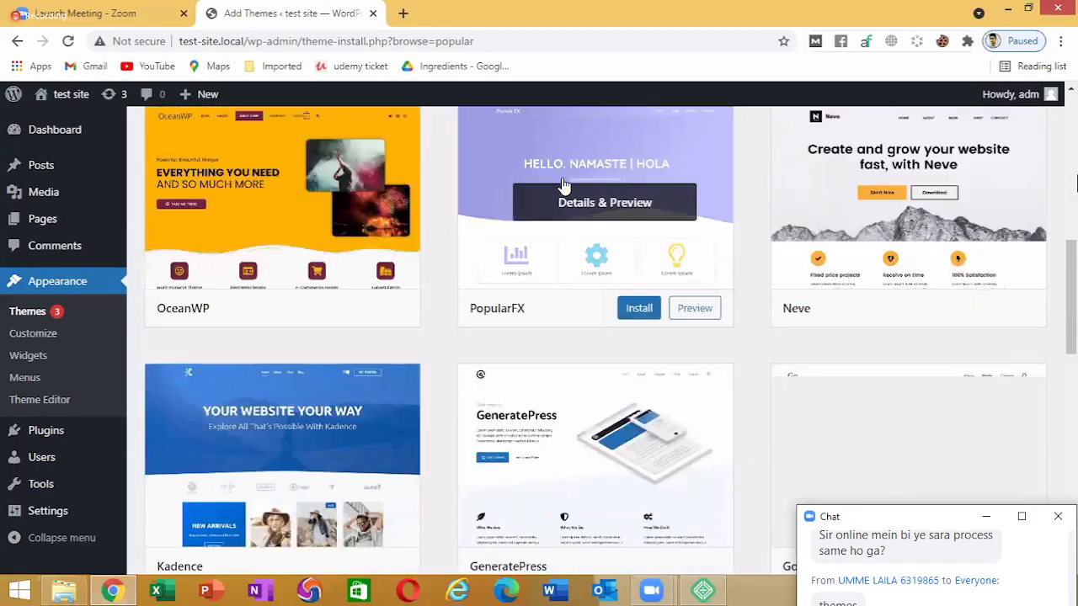
scroll(568, 179, "up", 4)
scroll(570, 183, "up", 6)
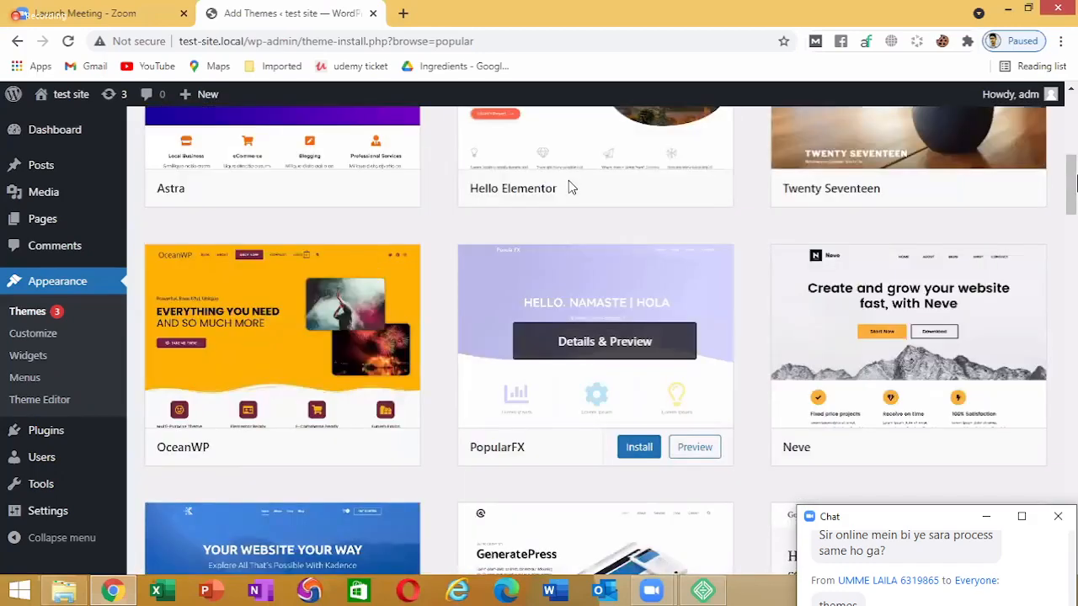
scroll(570, 185, "down", 7)
scroll(559, 288, "down", 1)
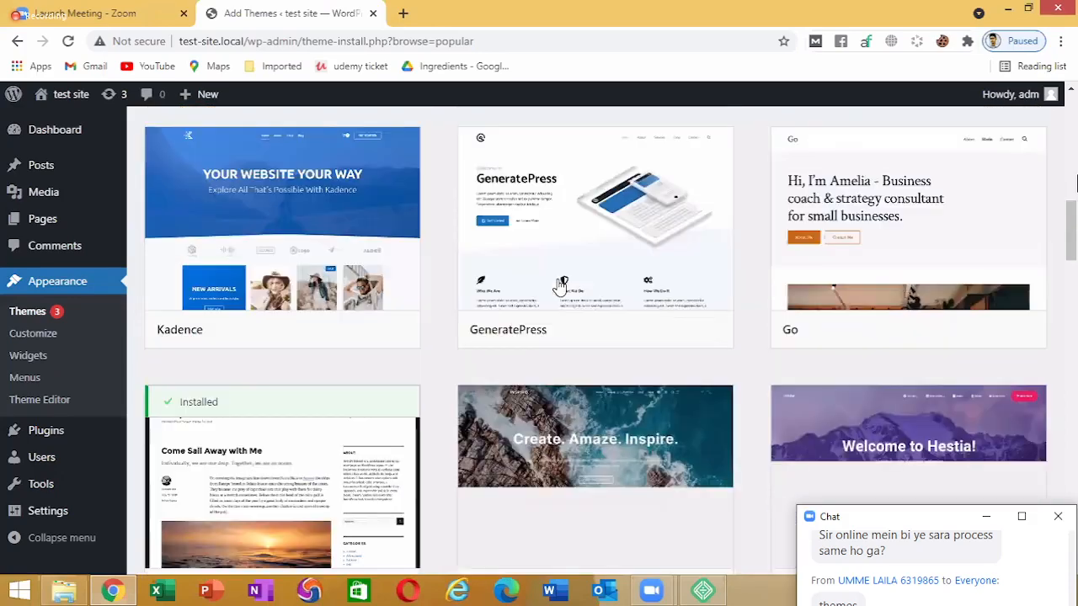
scroll(640, 303, "down", 4)
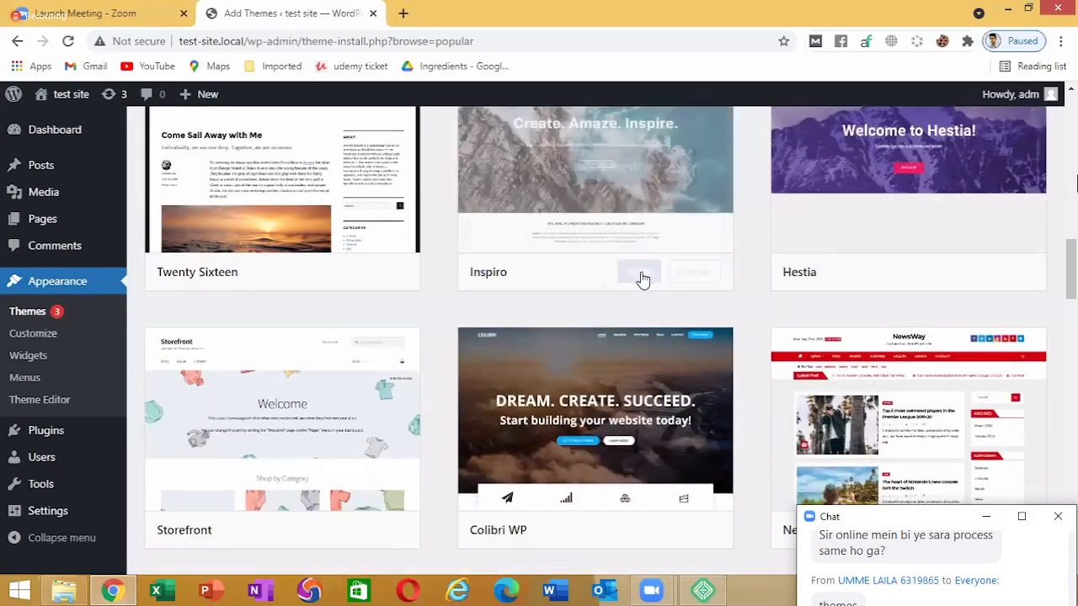
Install the Inspiro theme from the popular themes and activate it on the test site
scroll(741, 214, "up", 2)
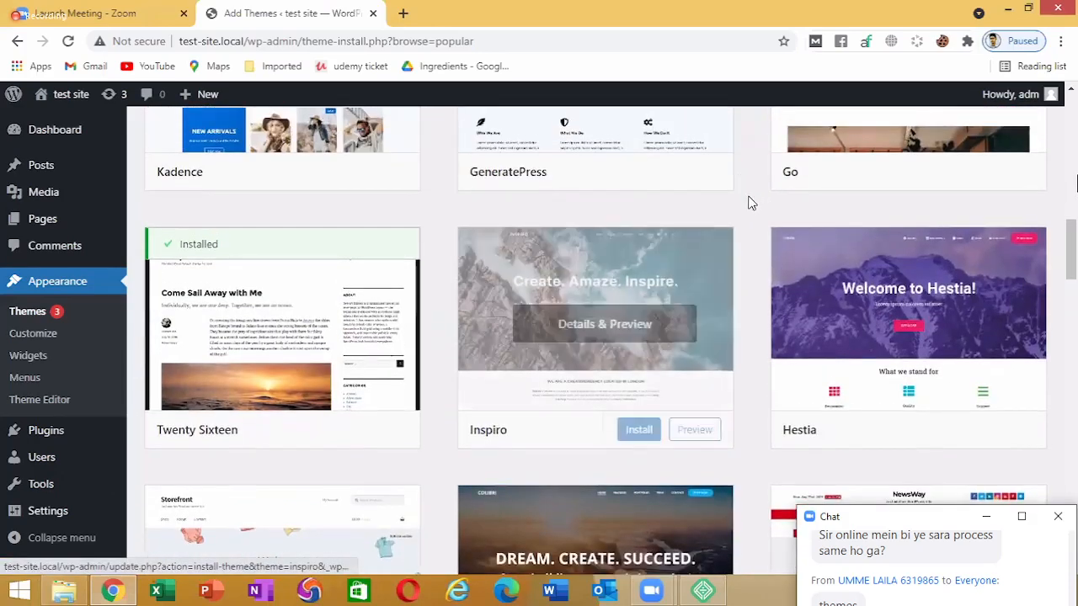
scroll(635, 354, "down", 1)
left_click(636, 352)
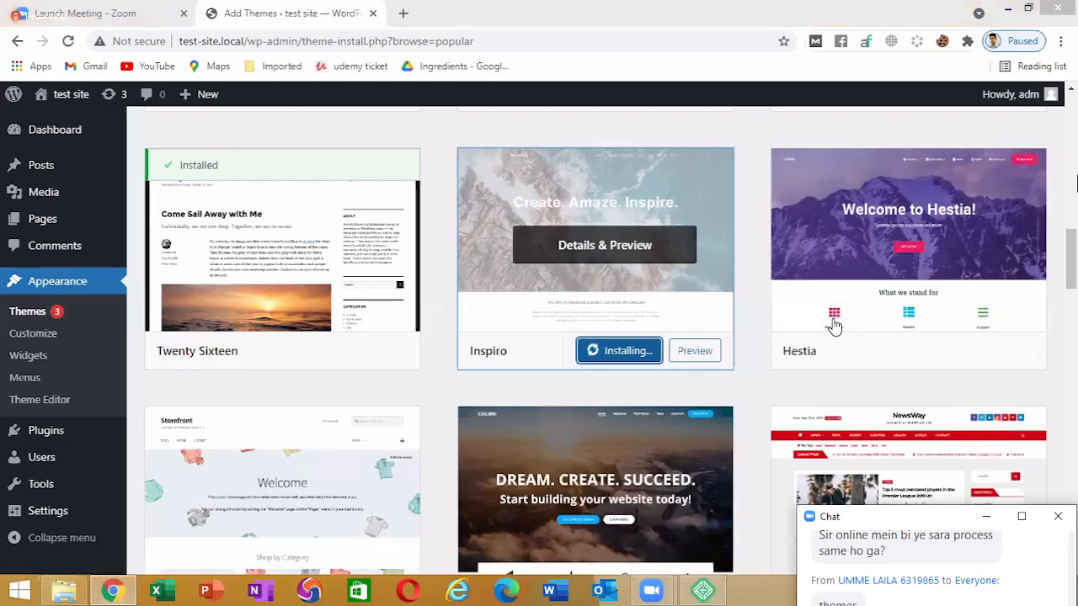
mouse_move(829, 373)
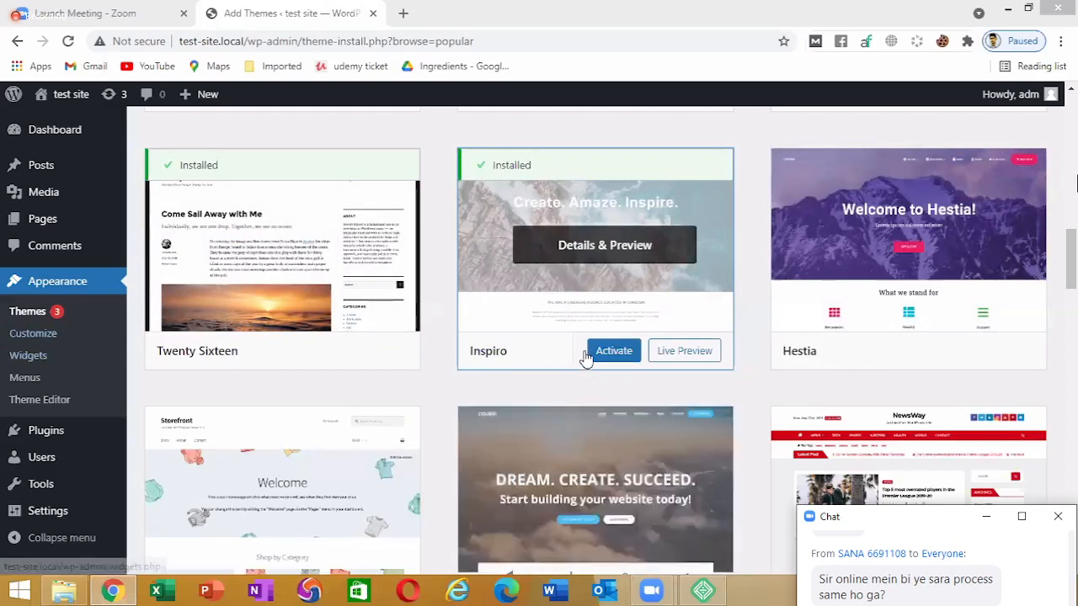
left_click(610, 352)
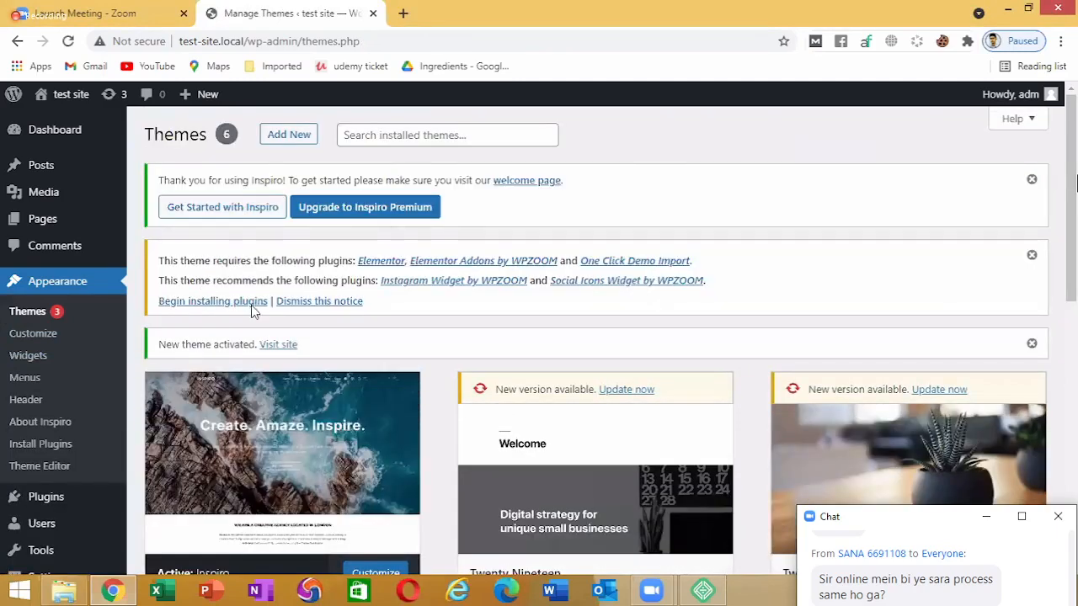
scroll(251, 305, "down", 2)
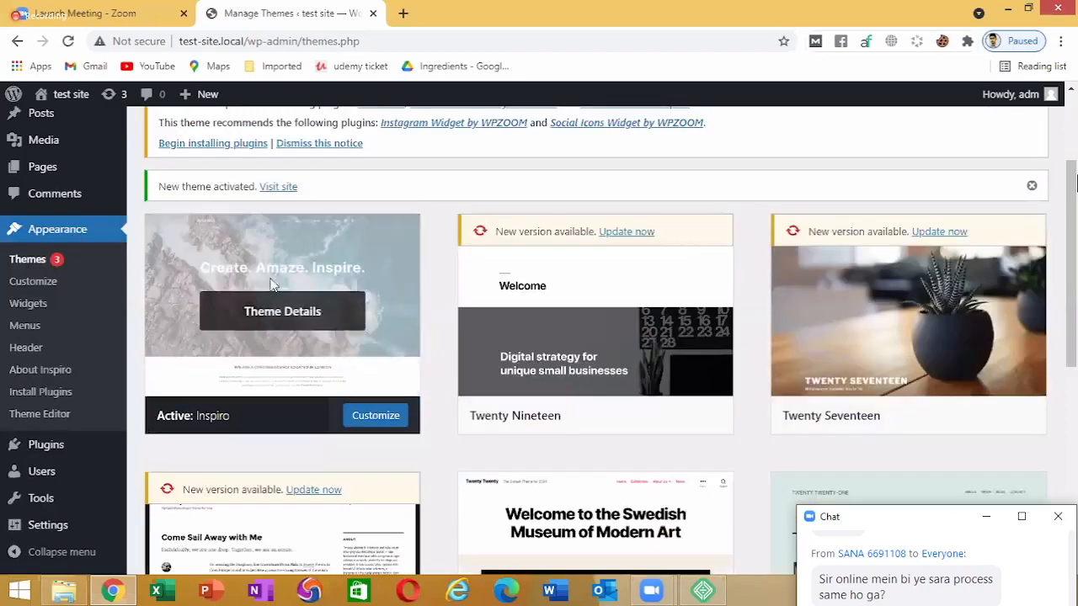
Open the test site's front page in a separate browser tab to view its design with the Inspiro theme
right_click(42, 118)
left_click(93, 133)
key("ctrl+Tab")
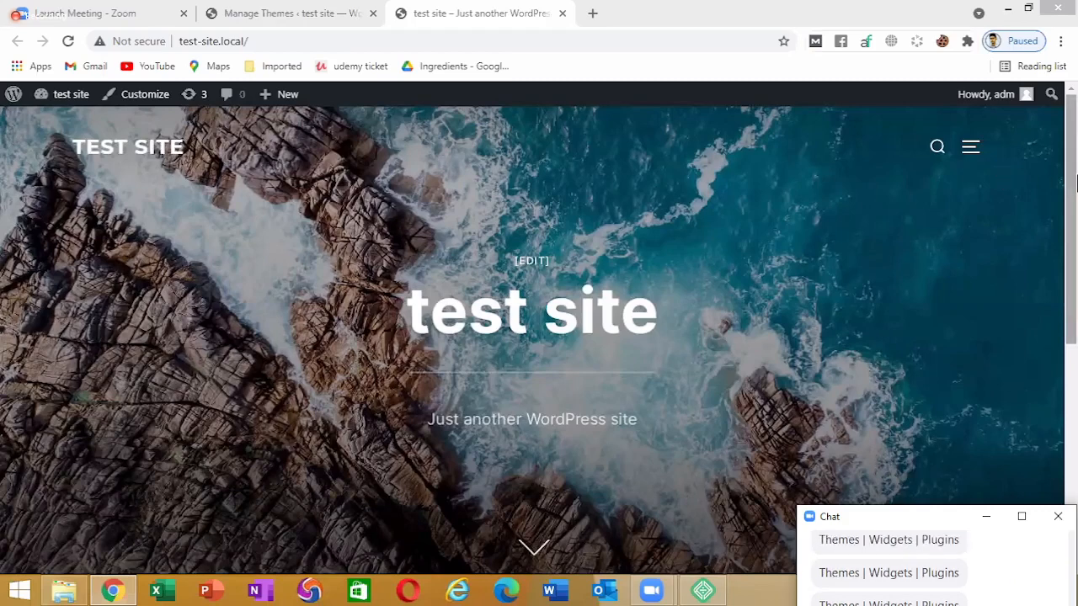
mouse_move(1074, 195)
left_mouse_down()
mouse_move(1073, 393)
mouse_move(1074, 215)
left_mouse_up()
Load beyourownboss.pk in a new browser tab, add another empty tab, and reload the site
left_click(599, 21)
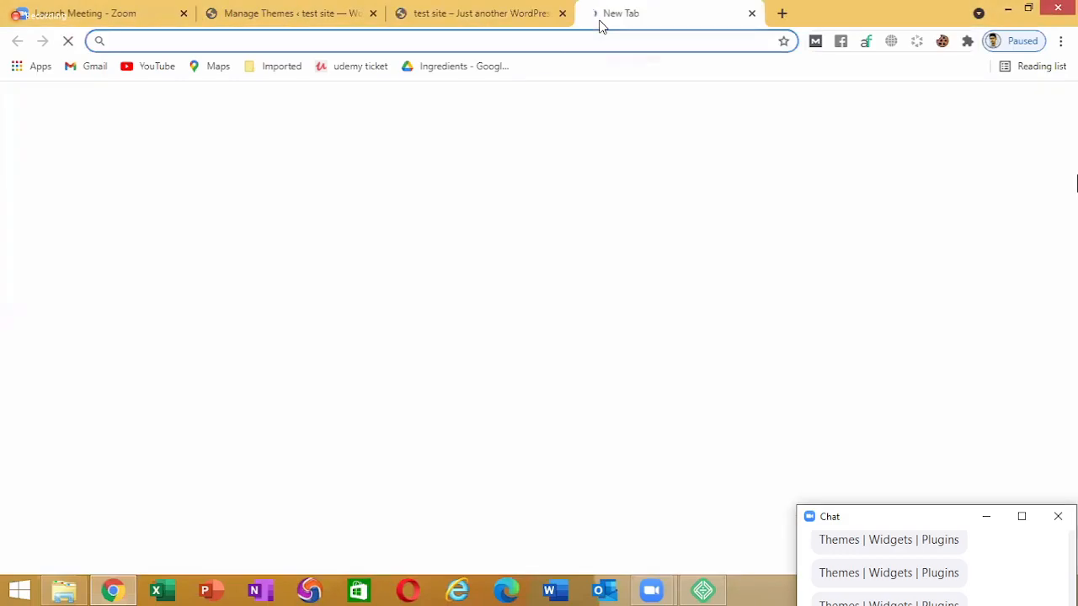
type("bey")
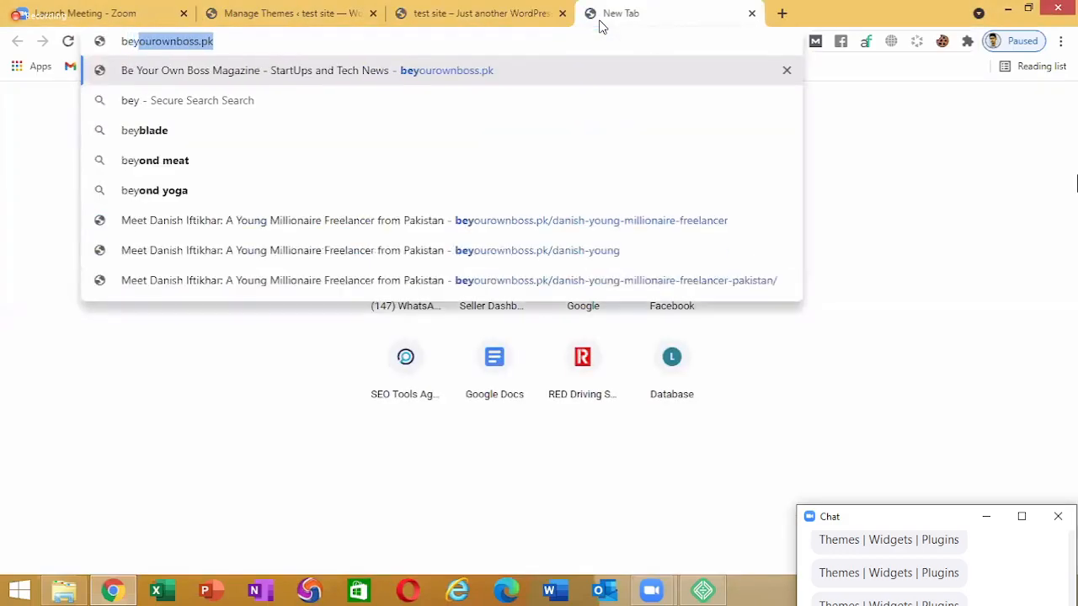
key("Return")
left_click(781, 13)
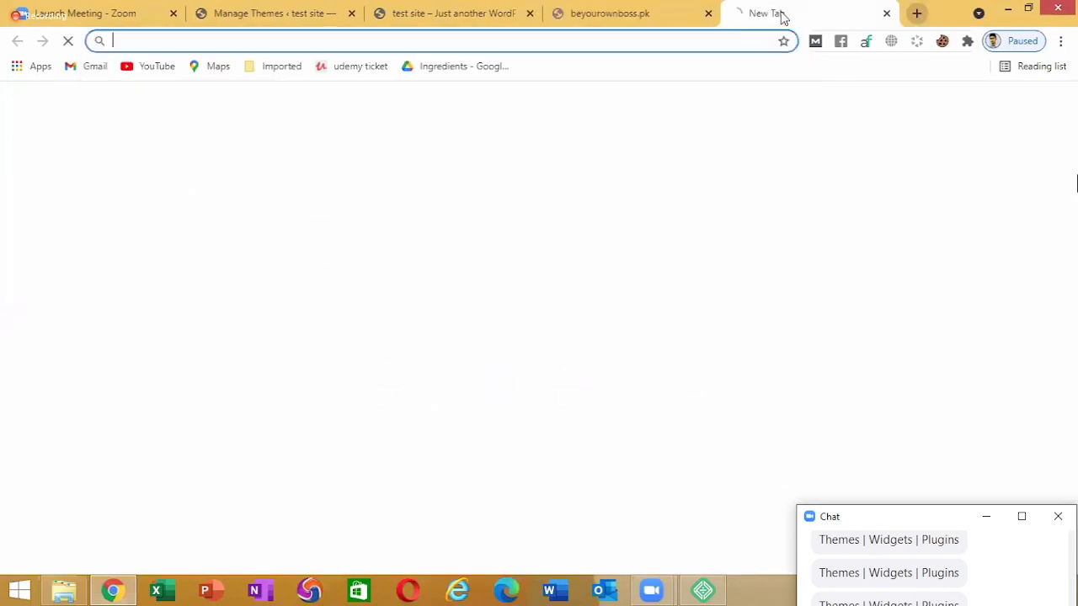
left_click(645, 12)
key("ctrl+l")
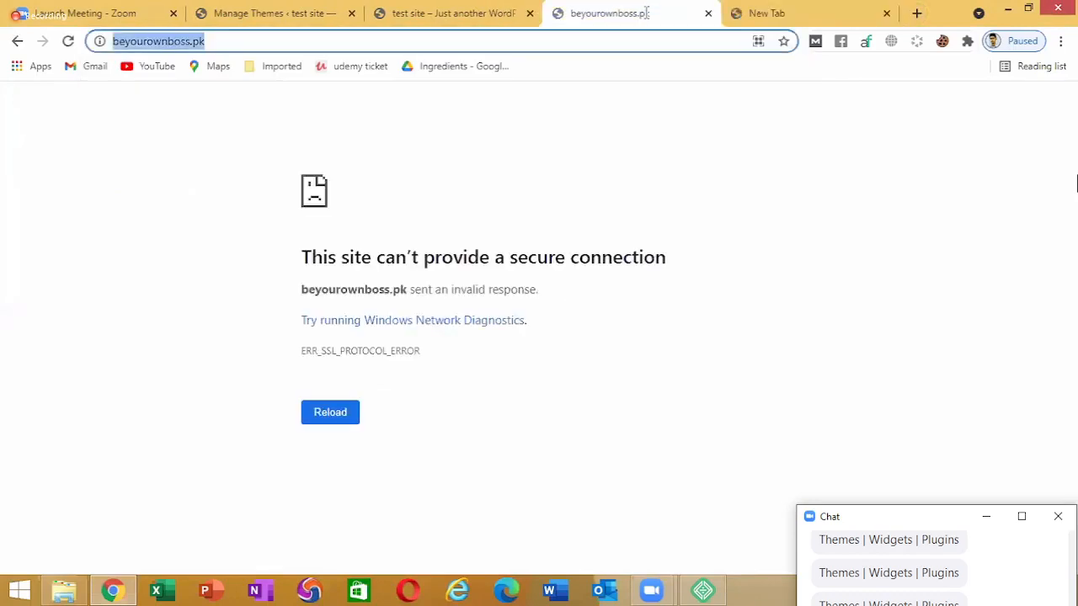
key("Return")
Load the instructor's personal blog website in the empty browser tab and reload it
left_click(792, 8)
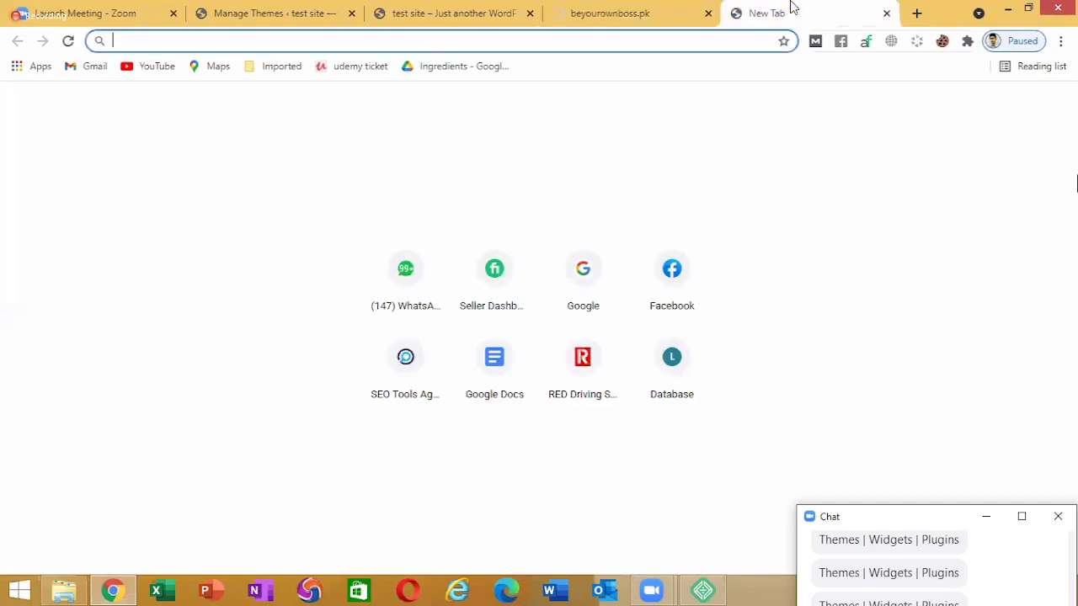
type("us")
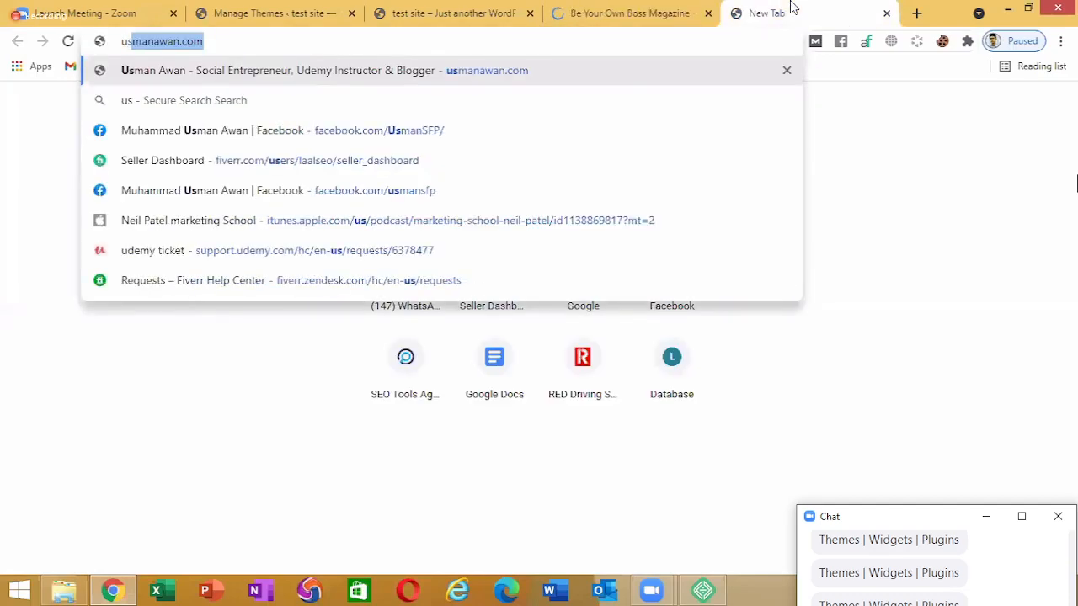
key("Return")
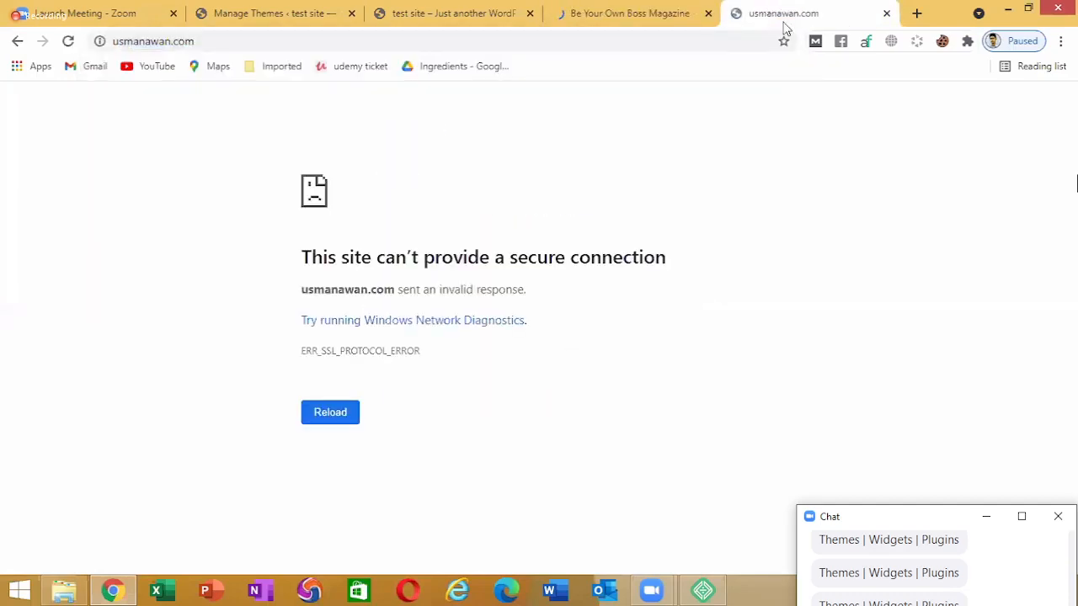
left_click(695, 49)
key("Return")
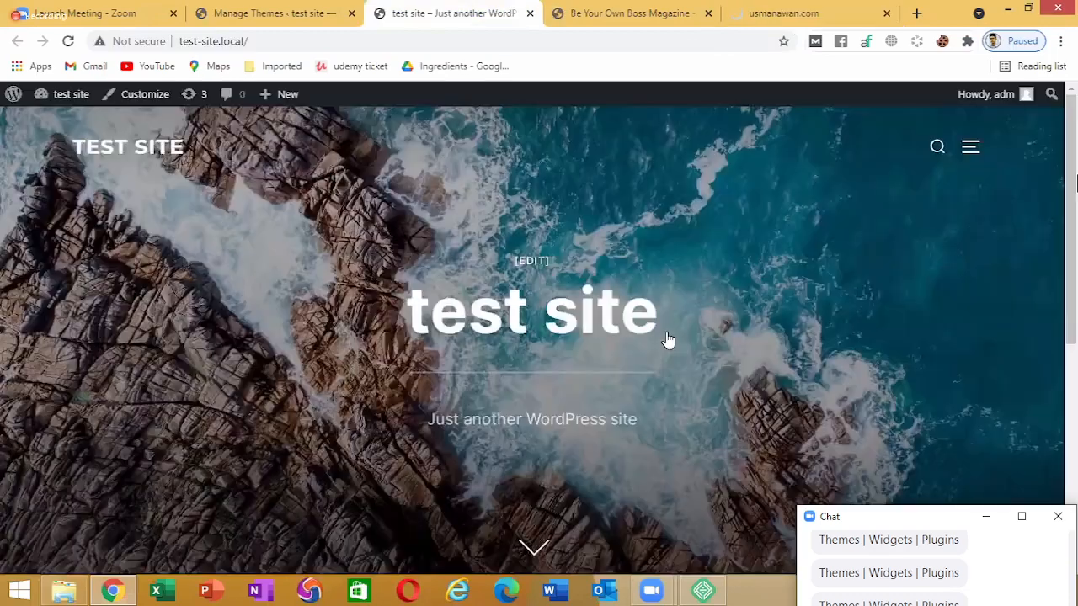
Look through the Be Your Own Boss home page from its header to its footer as a theme example
left_click(627, 14)
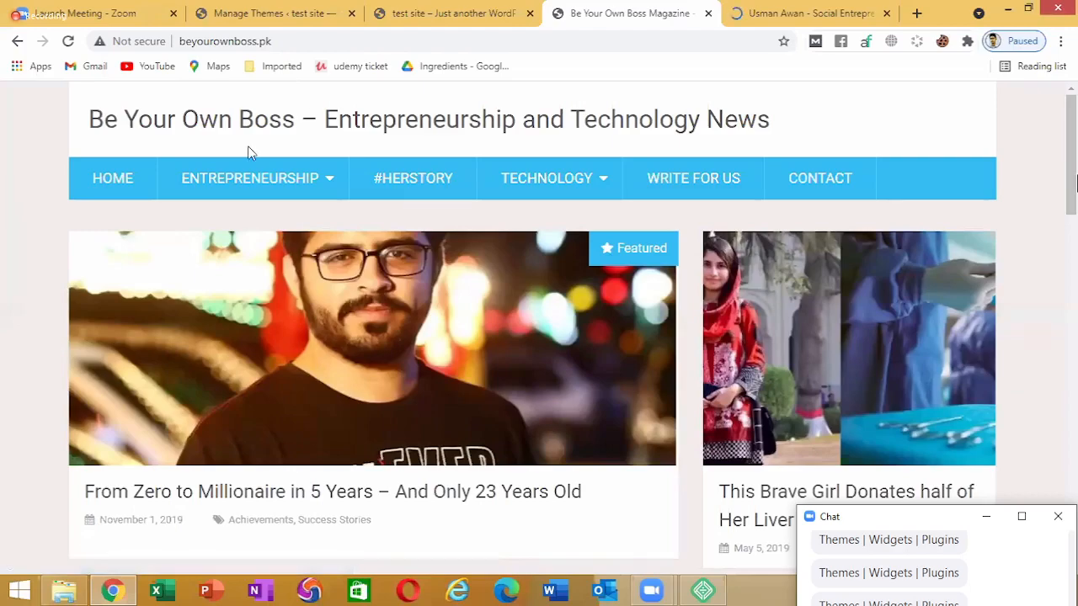
scroll(1061, 330, "down", 15)
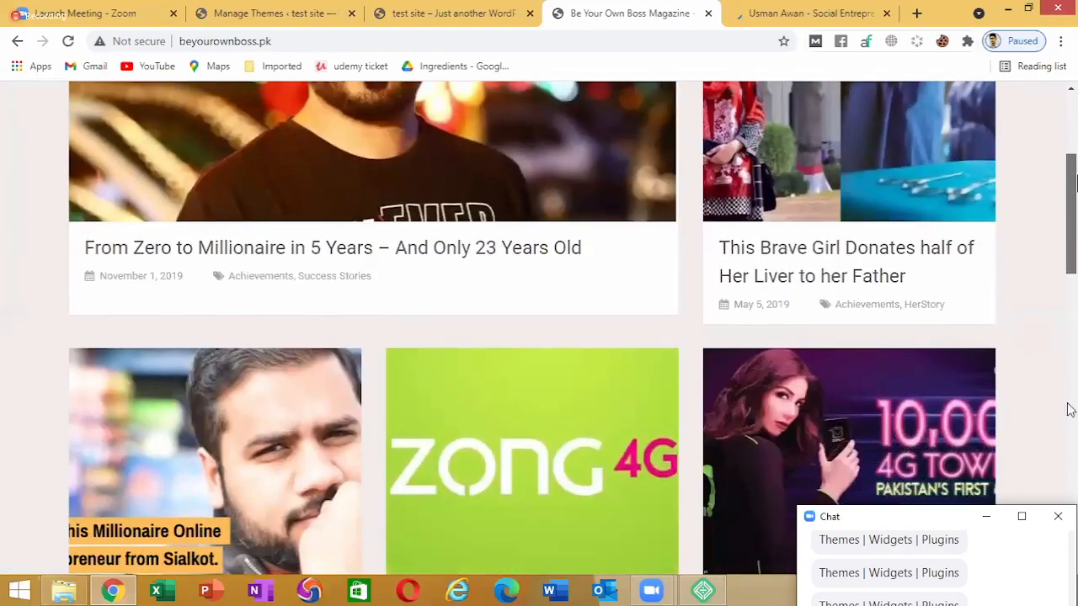
scroll(1077, 183, "down", 3)
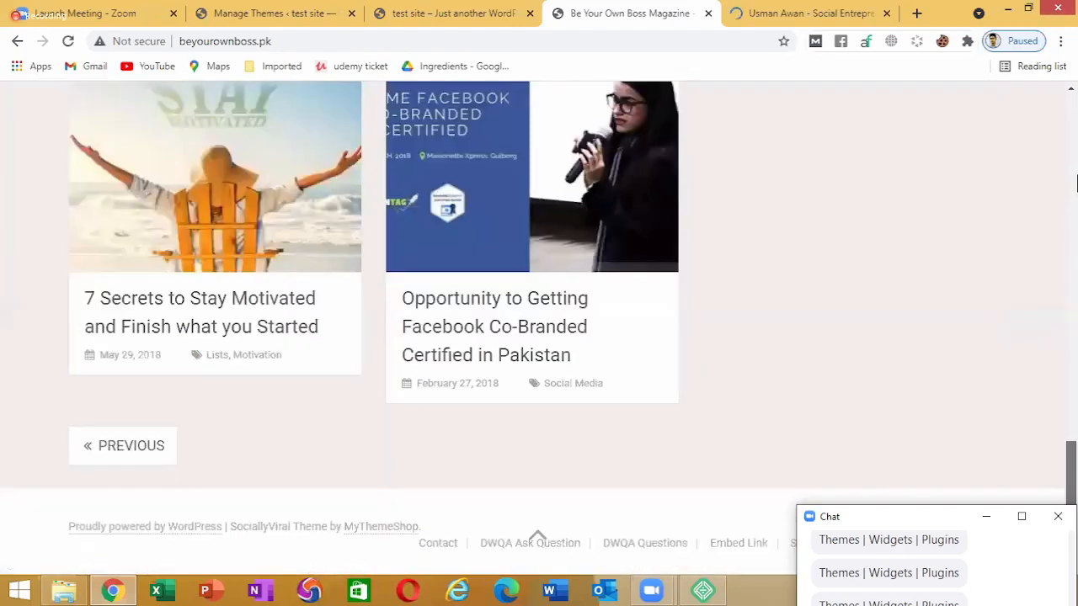
scroll(1073, 252, "up", 6)
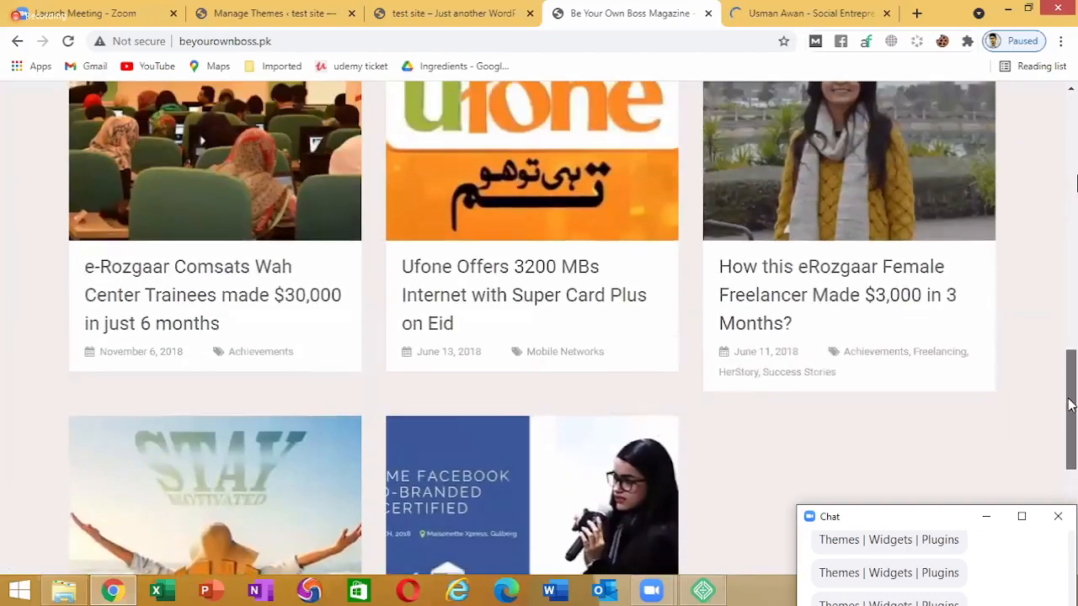
scroll(1069, 296, "up", 5)
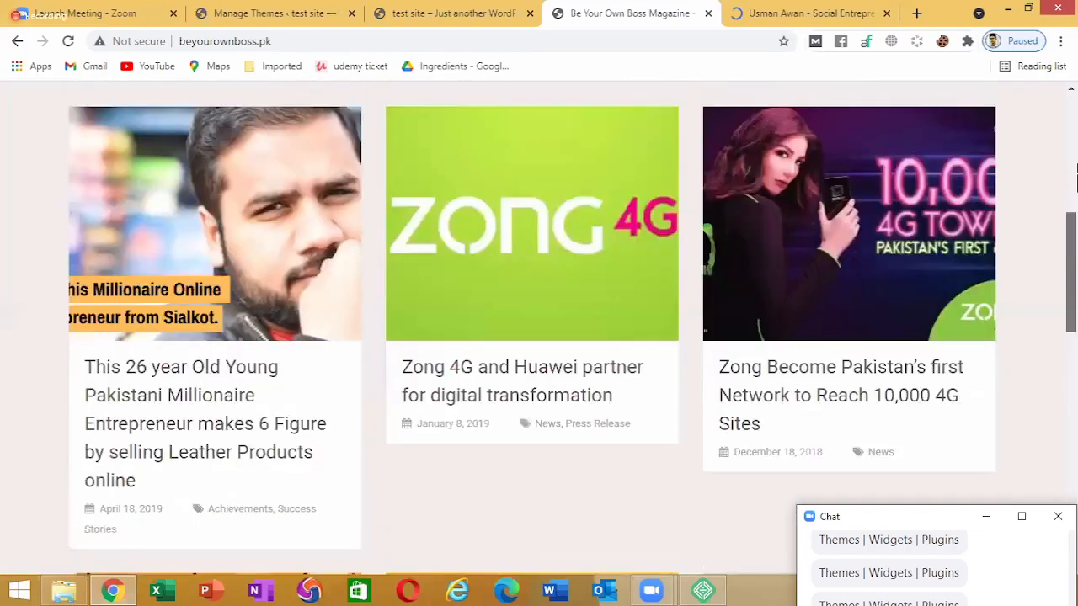
scroll(1074, 175, "up", 7)
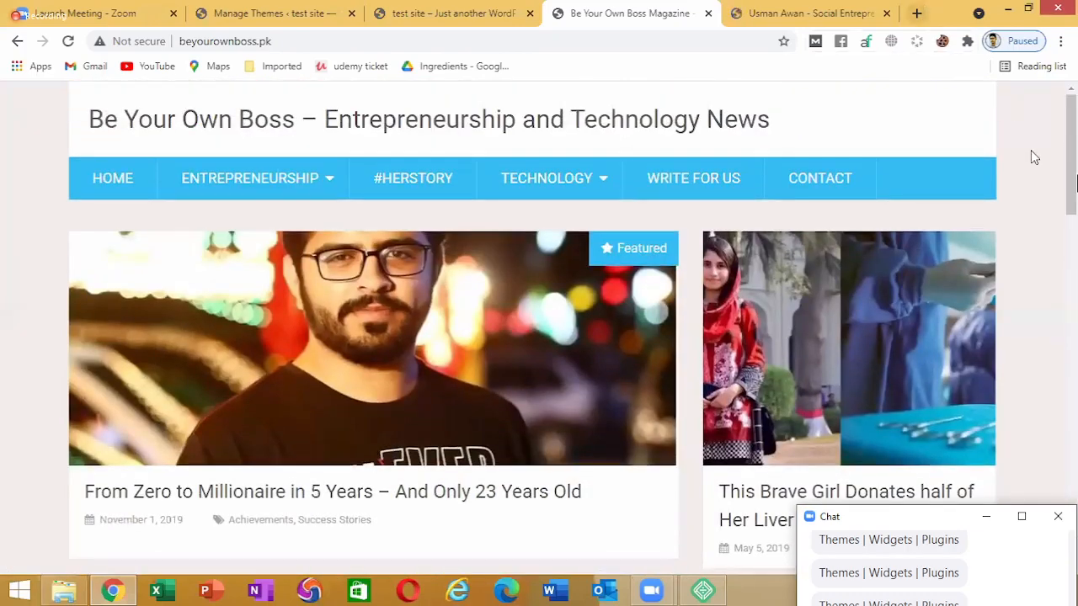
Search the web for "what is wordpress theme" in a new browser tab
key("ctrl+t")
type("wha")
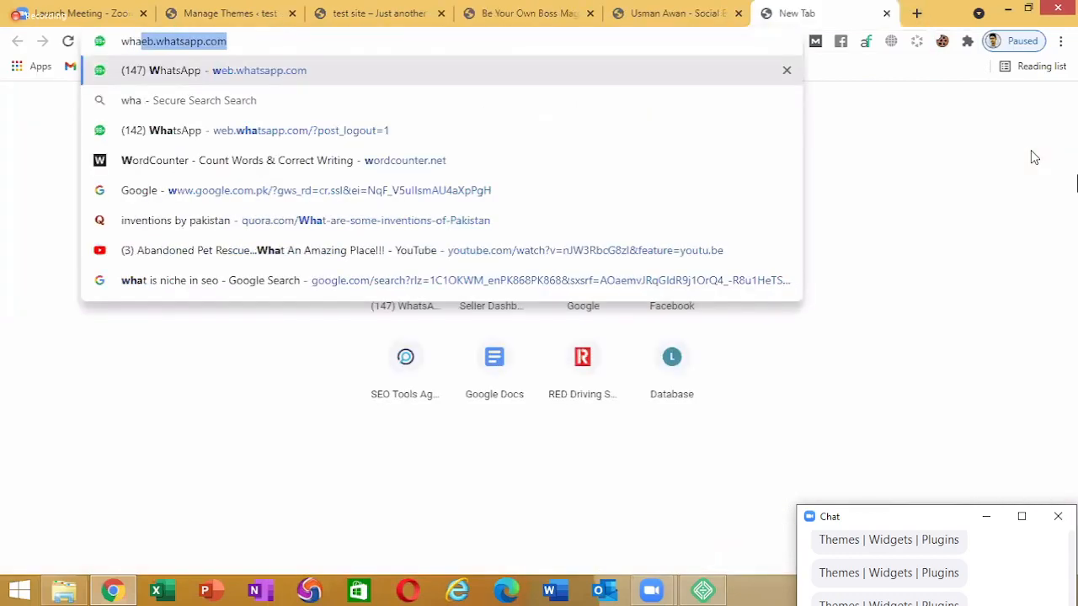
type("t is wordpress ")
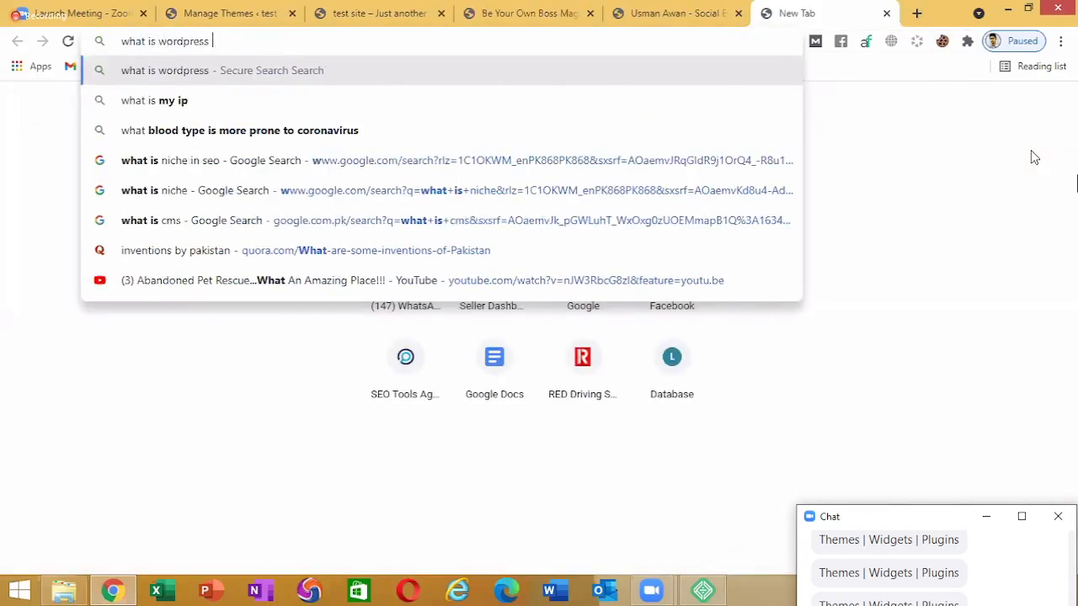
type("theme")
key("Return")
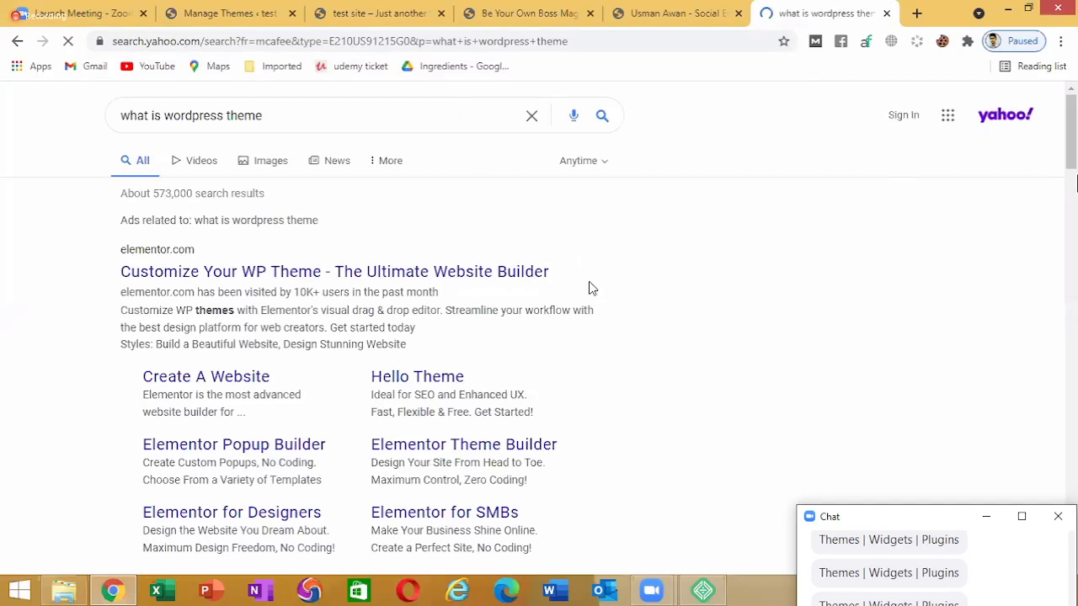
Look through the search results for a definition of a WordPress theme and highlight the word "design" in the themegrill.com entry
scroll(531, 214, "down", 3)
scroll(530, 211, "down", 4)
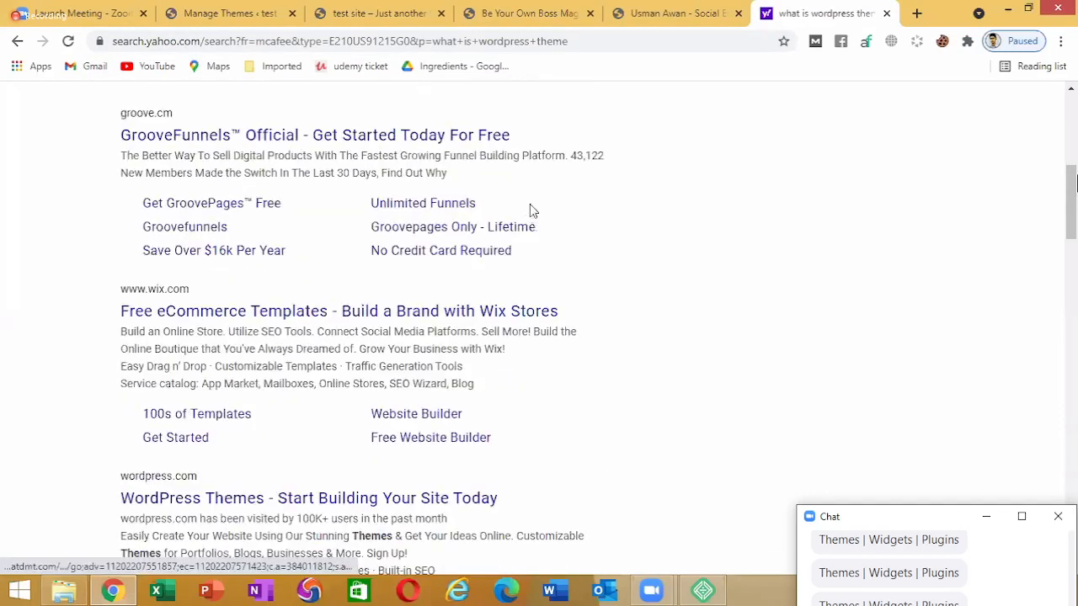
scroll(530, 210, "down", 5)
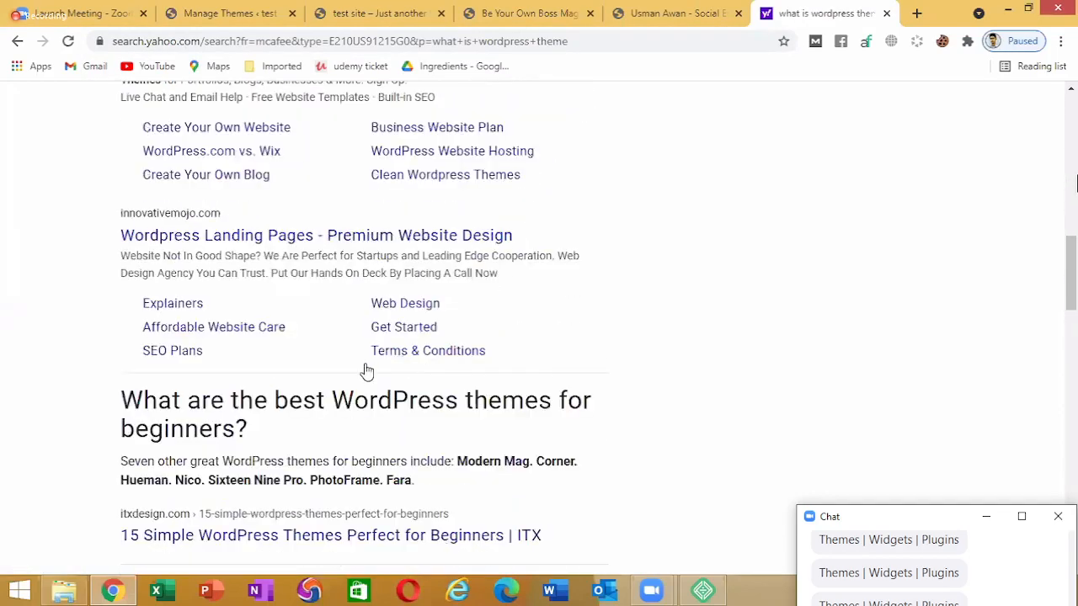
scroll(362, 362, "down", 2)
scroll(340, 280, "down", 2)
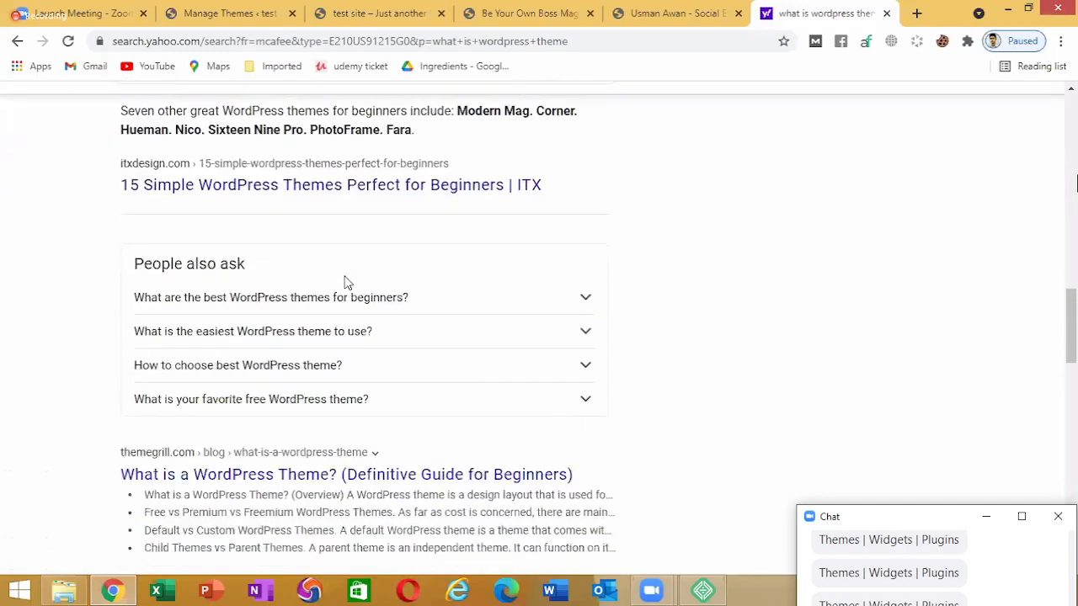
scroll(344, 282, "down", 1)
scroll(472, 292, "down", 3)
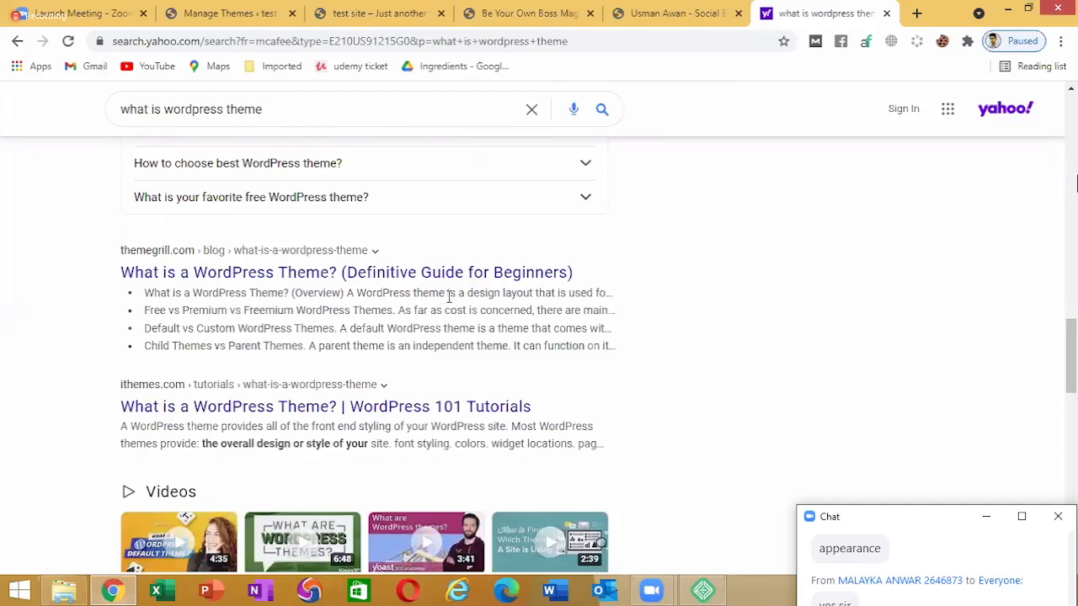
double_click(502, 292)
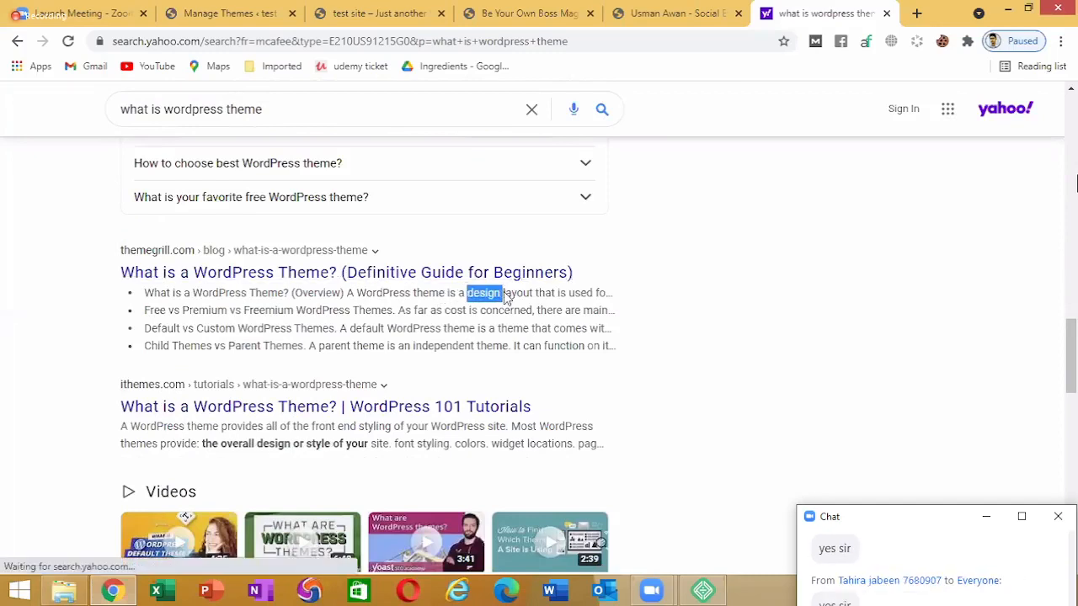
scroll(504, 292, "down", 1)
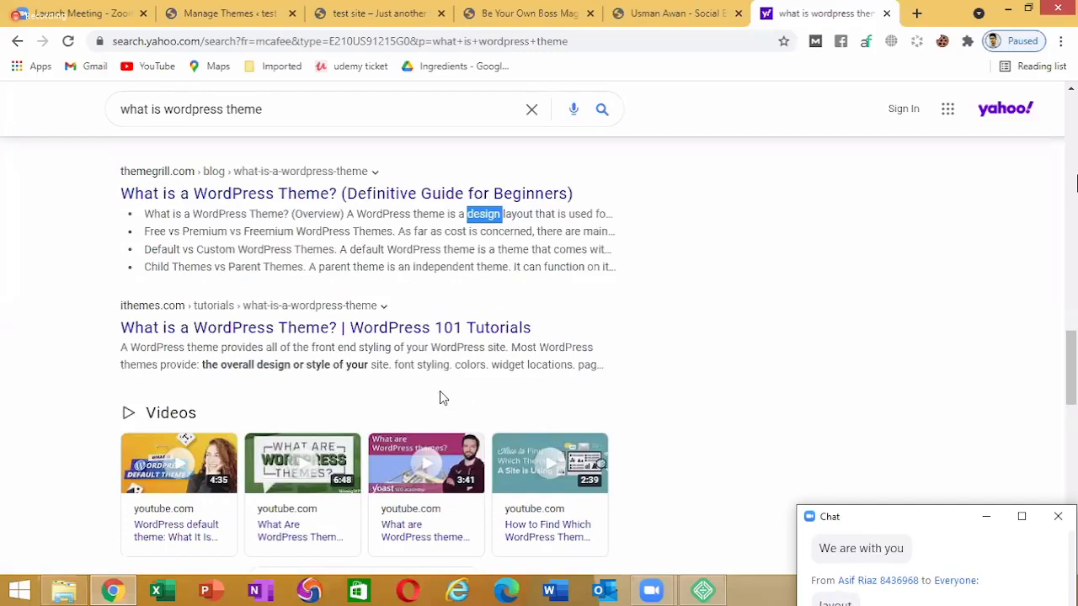
Compare the design of the instructor's personal home page, from header to footer, with the Be Your Own Boss home page
left_click(677, 14)
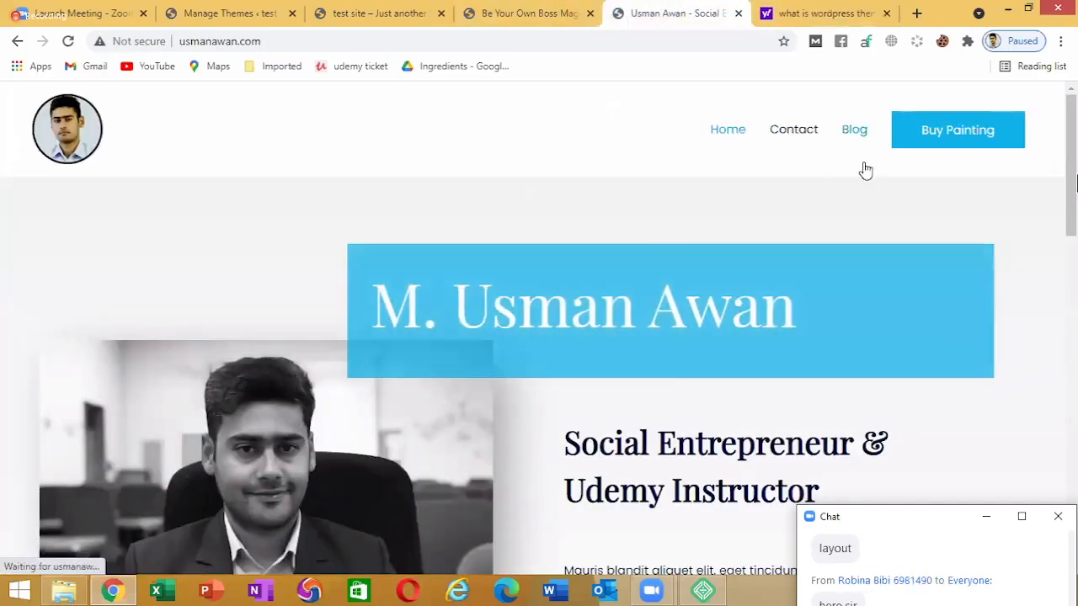
scroll(1075, 189, "down", 1)
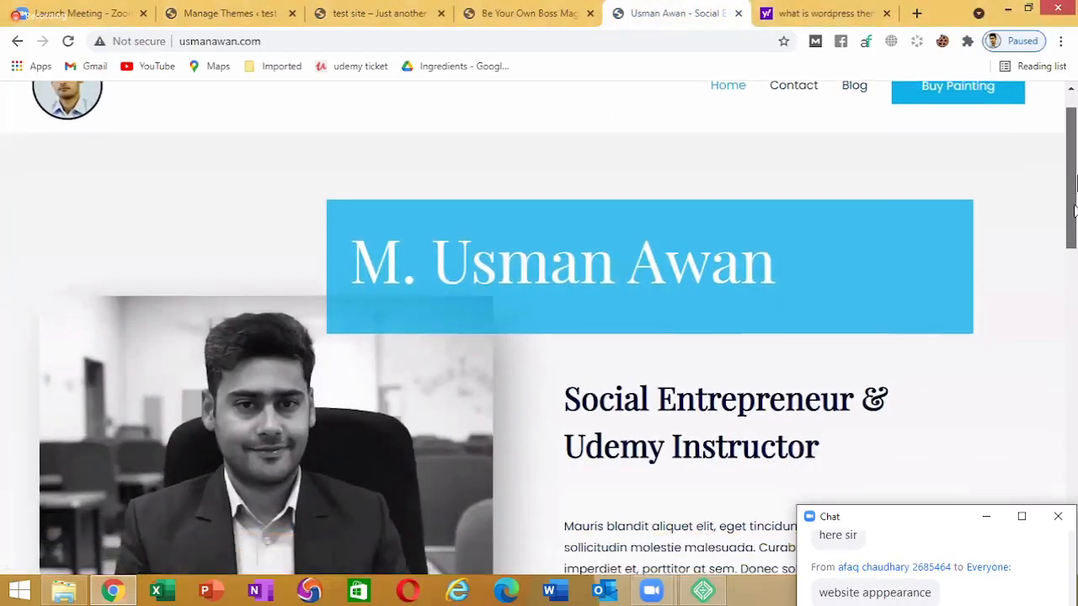
scroll(1074, 183, "down", 2)
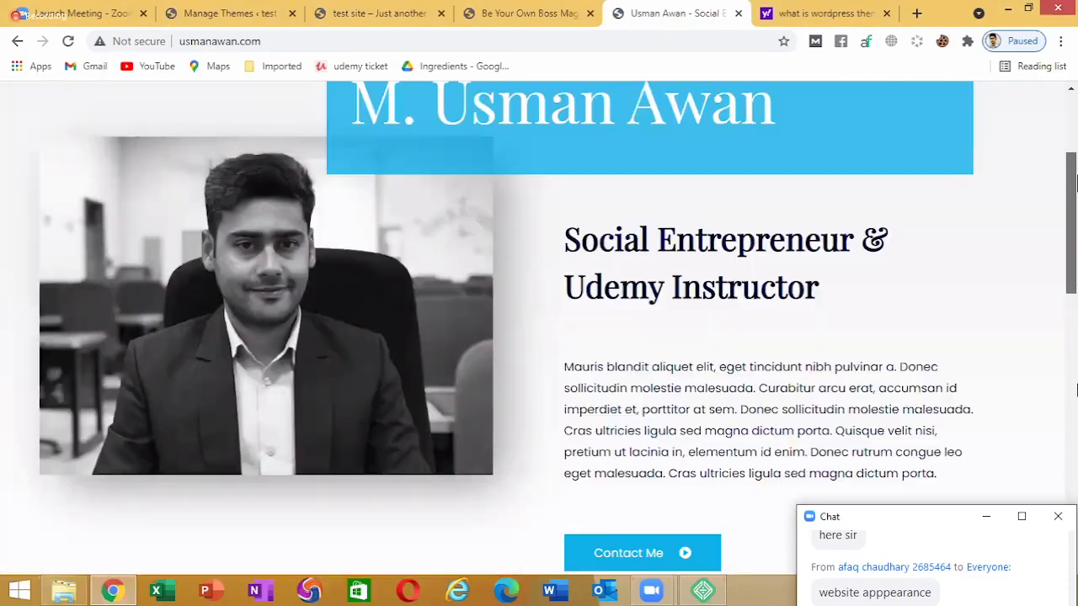
scroll(1074, 183, "down", 10)
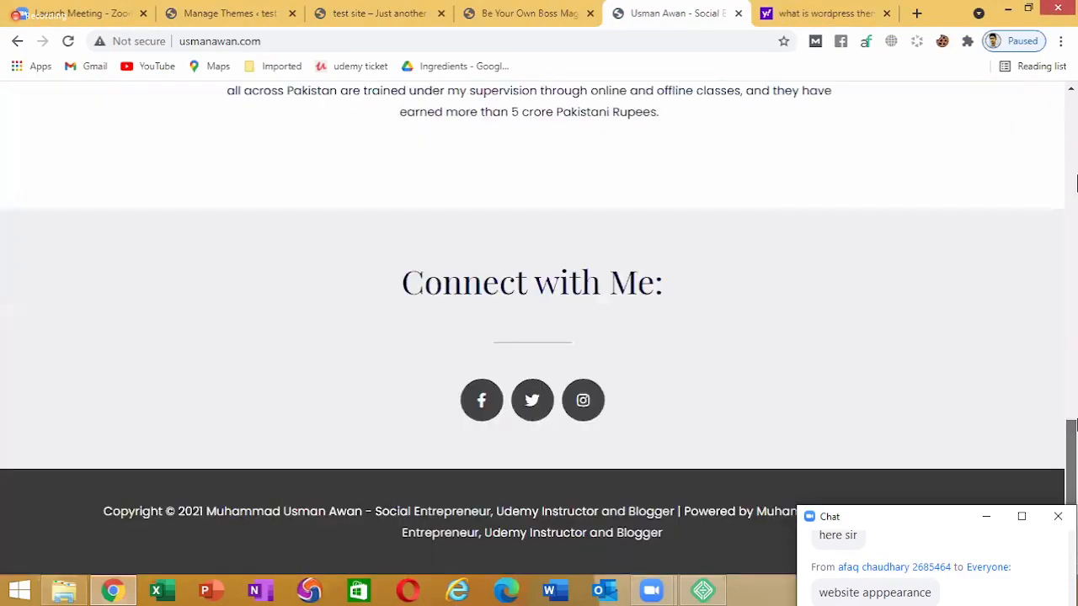
scroll(1075, 181, "up", 7)
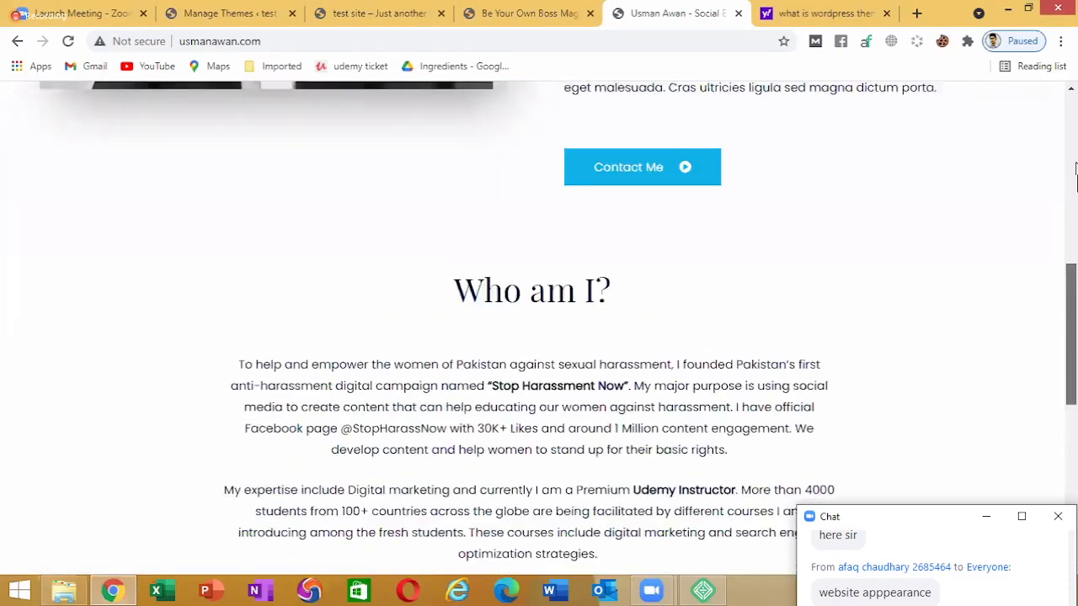
scroll(1075, 183, "up", 9)
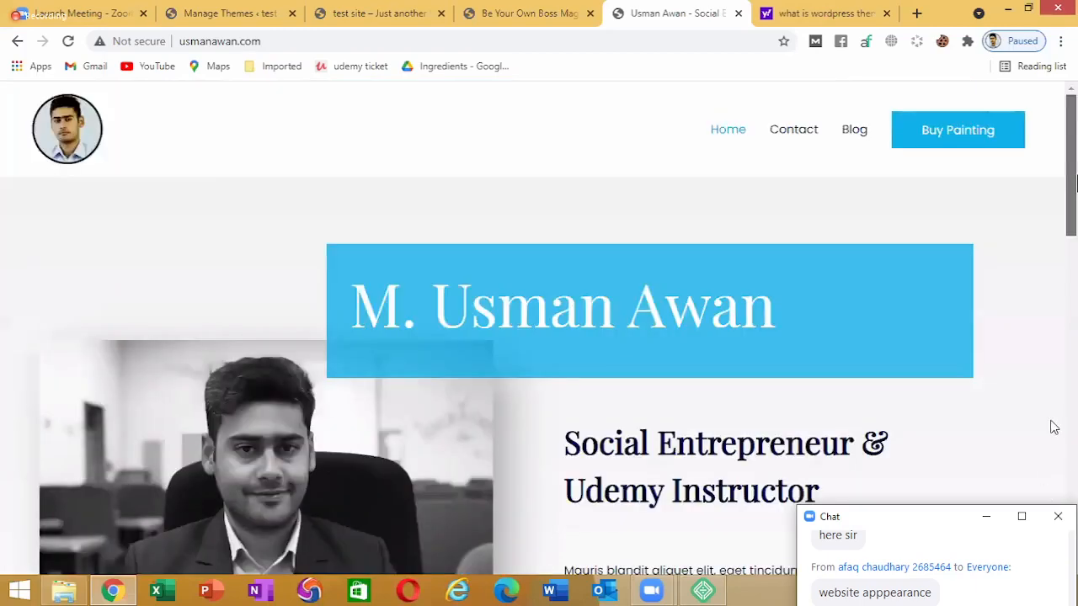
scroll(1054, 337, "down", 10)
scroll(1062, 308, "down", 1)
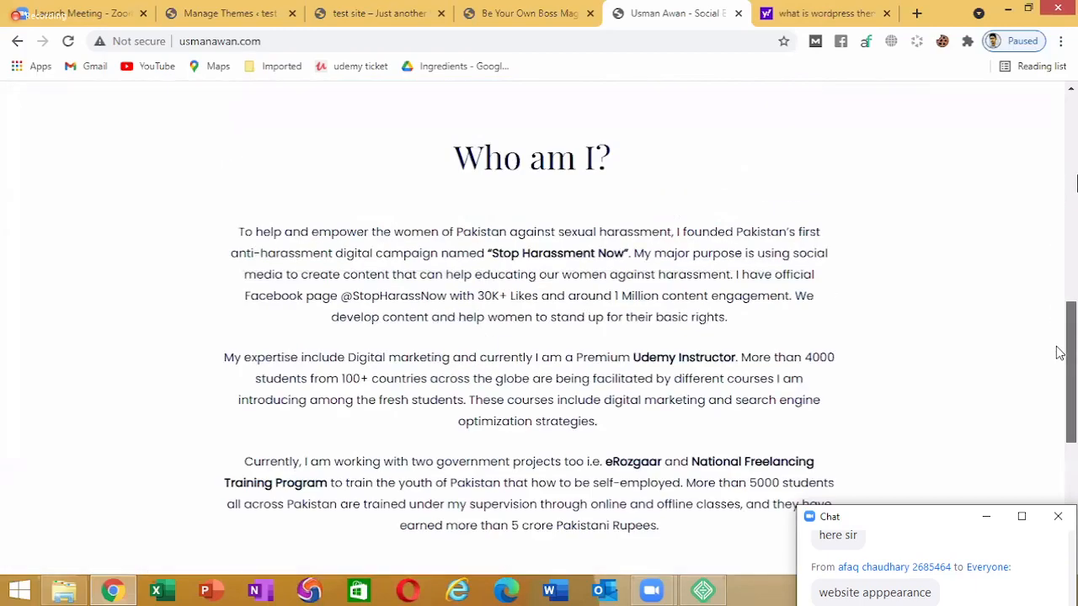
scroll(1074, 183, "up", 8)
scroll(1074, 202, "down", 6)
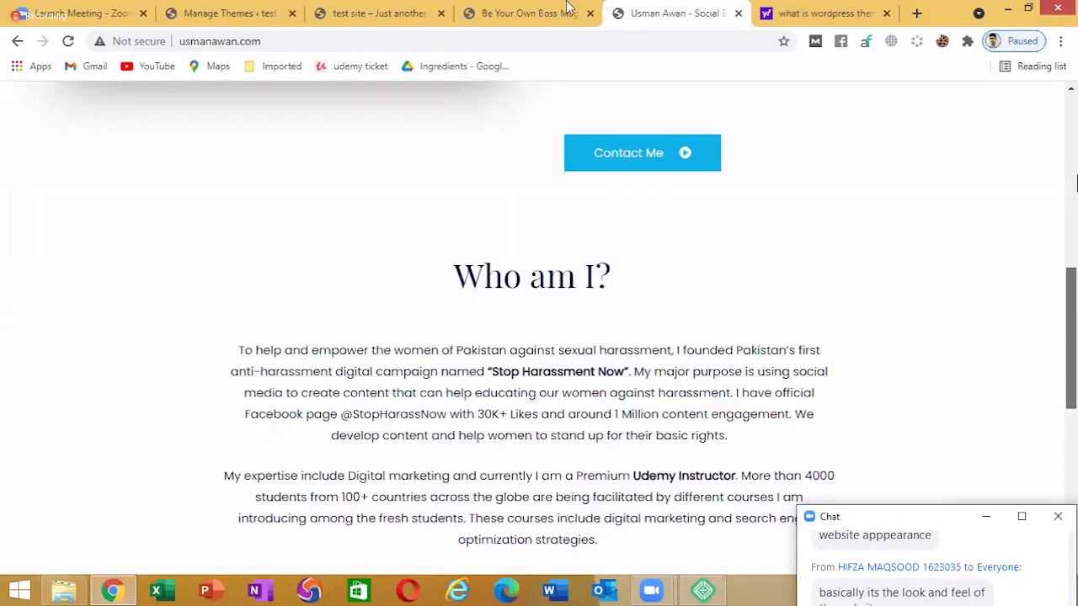
scroll(1073, 202, "up", 8)
scroll(610, 251, "down", 1)
key("ctrl+shift+Tab")
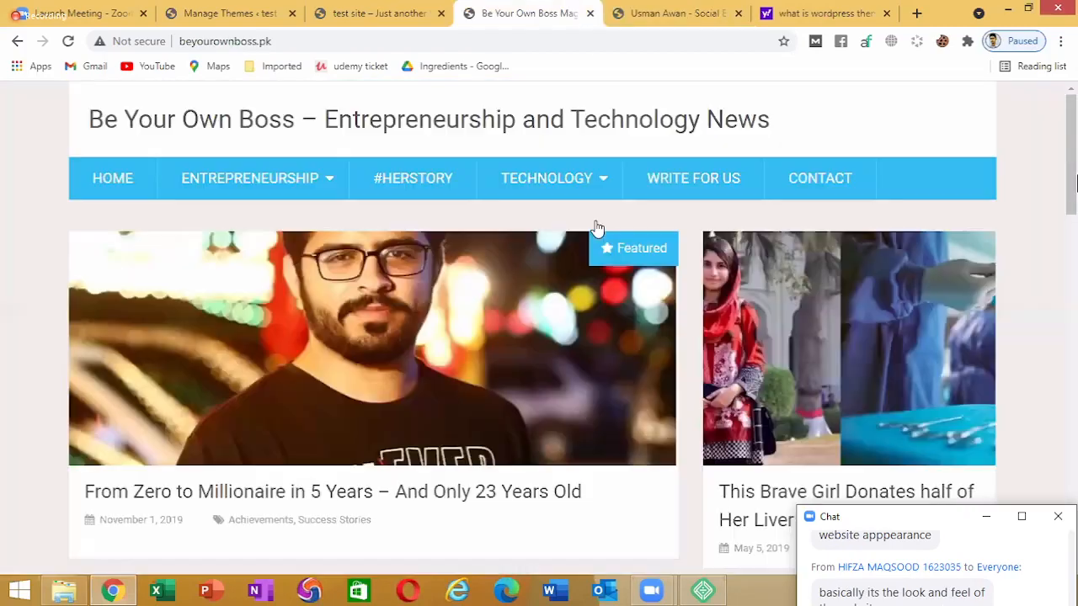
scroll(714, 377, "down", 2)
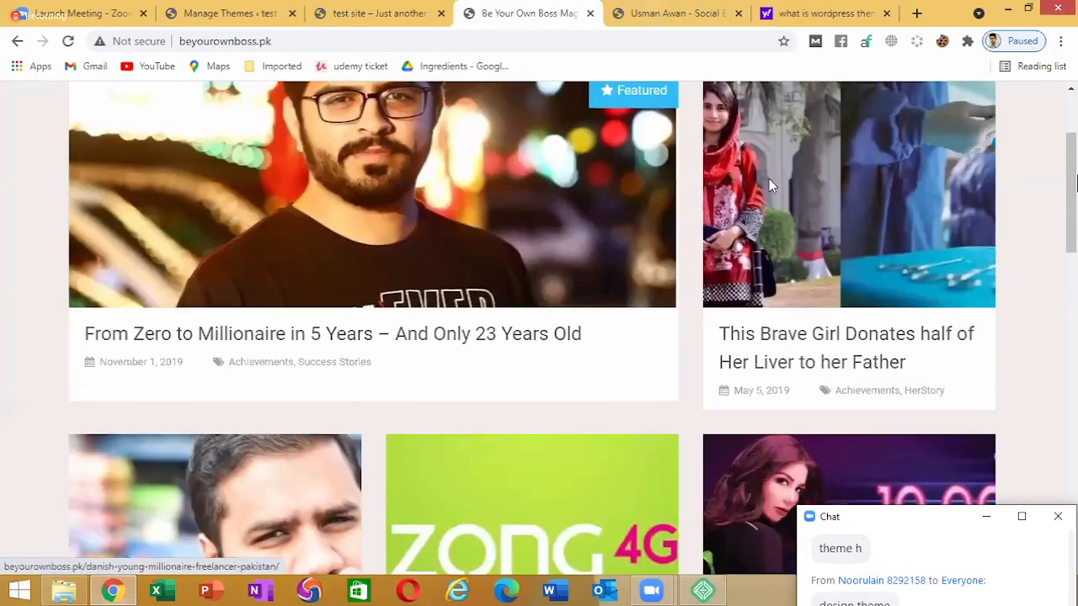
Search Google for "what is wordpress widget" in the search results tab and read the featured definition
key("ctrl+Tab")
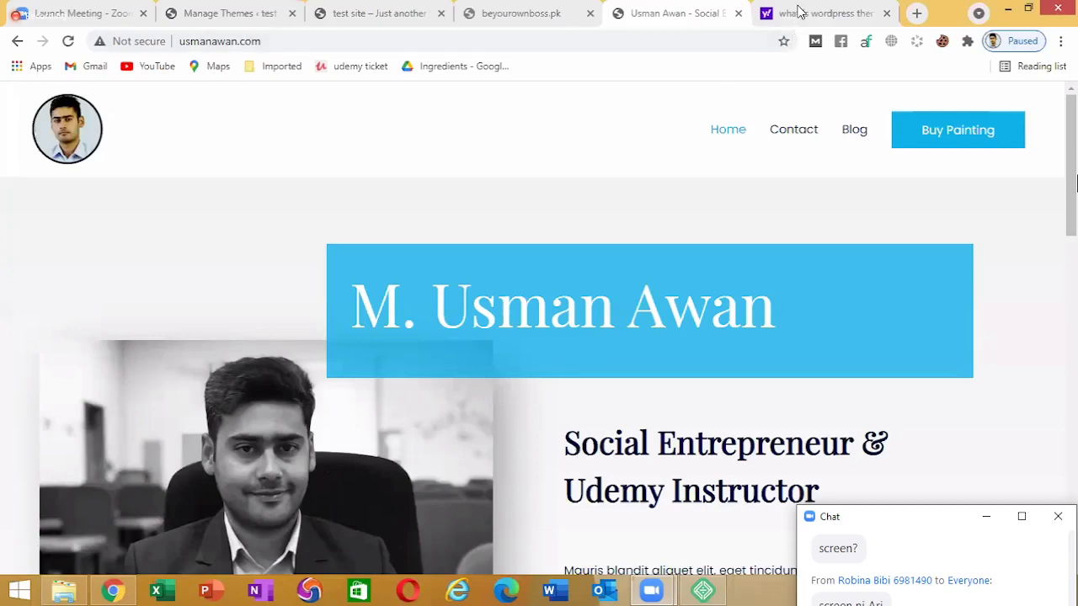
key("ctrl+Tab")
left_click(308, 41)
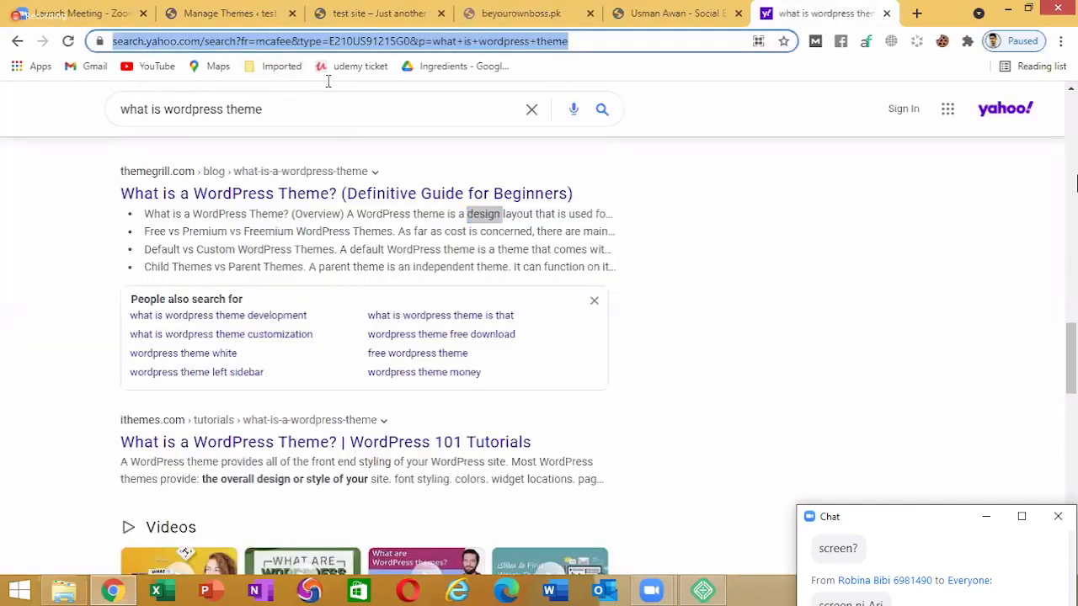
type("goo")
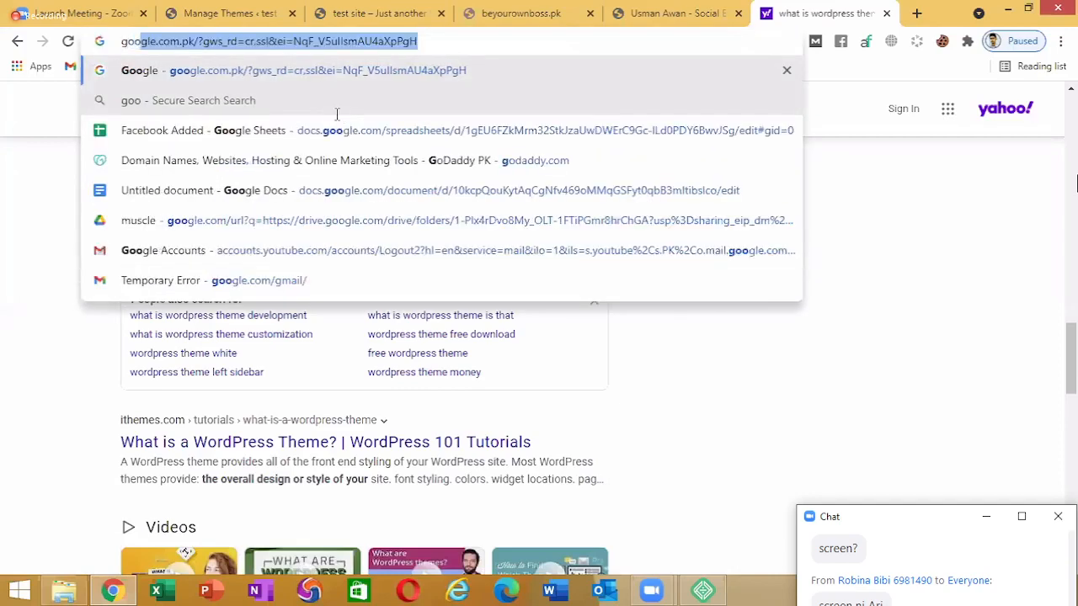
key("Return")
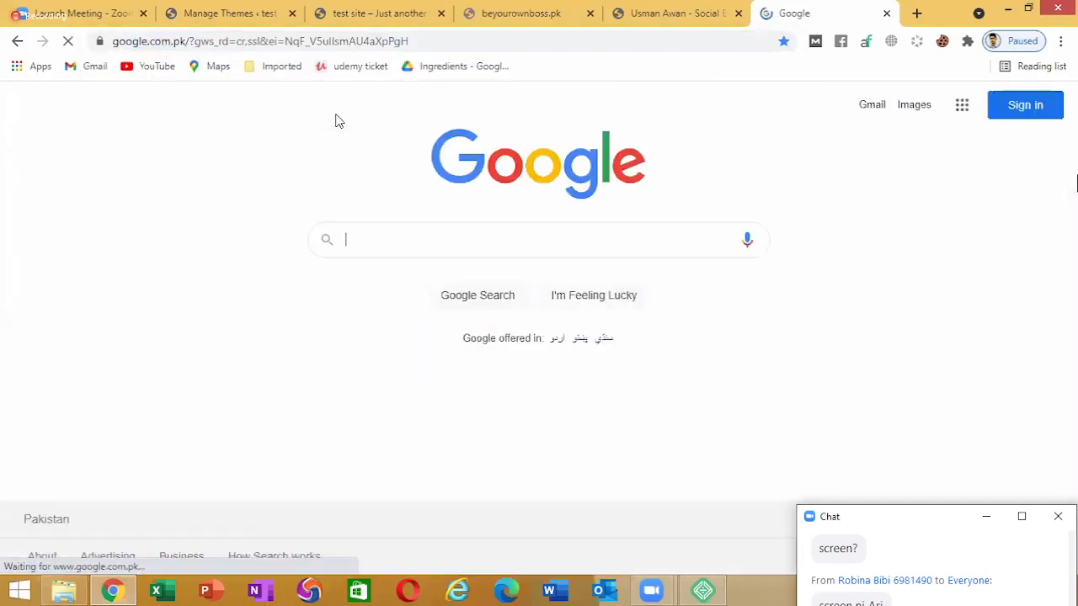
type("what is wo")
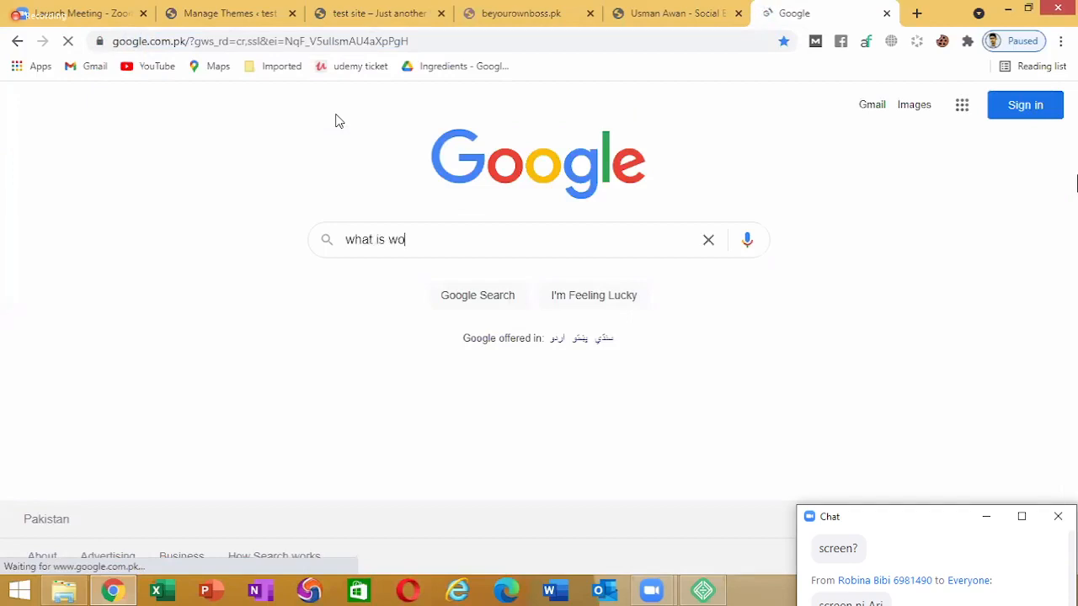
type("rdpress widget")
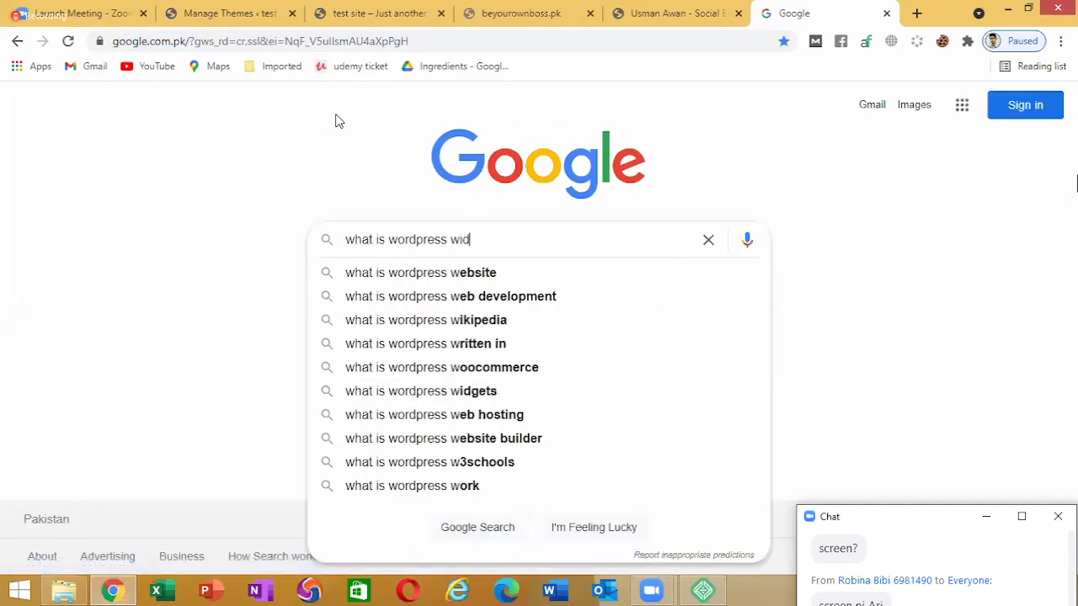
key("Return")
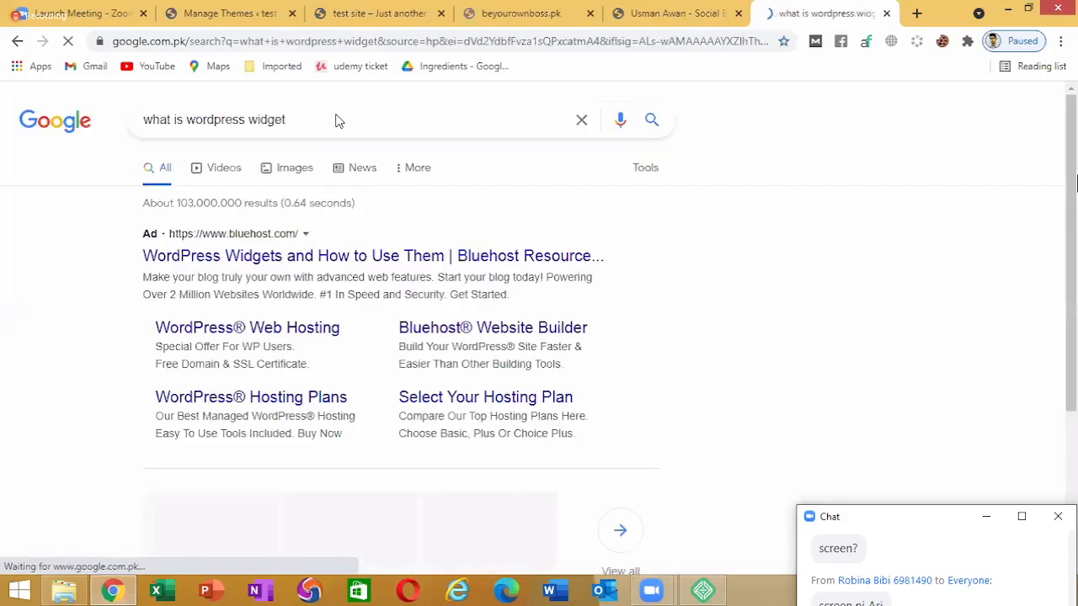
scroll(498, 207, "down", 2)
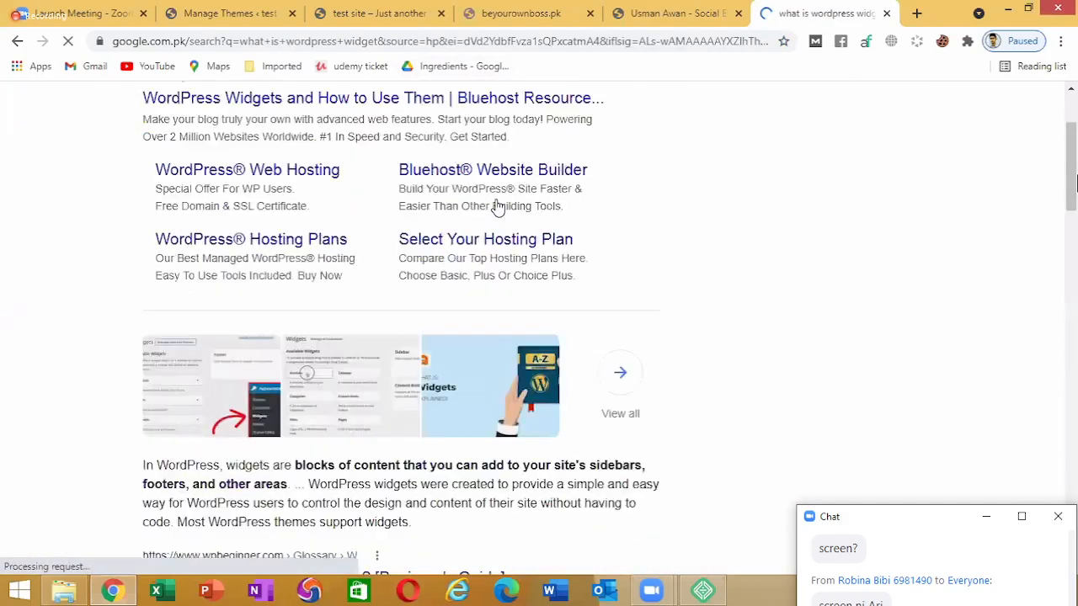
scroll(498, 207, "down", 4)
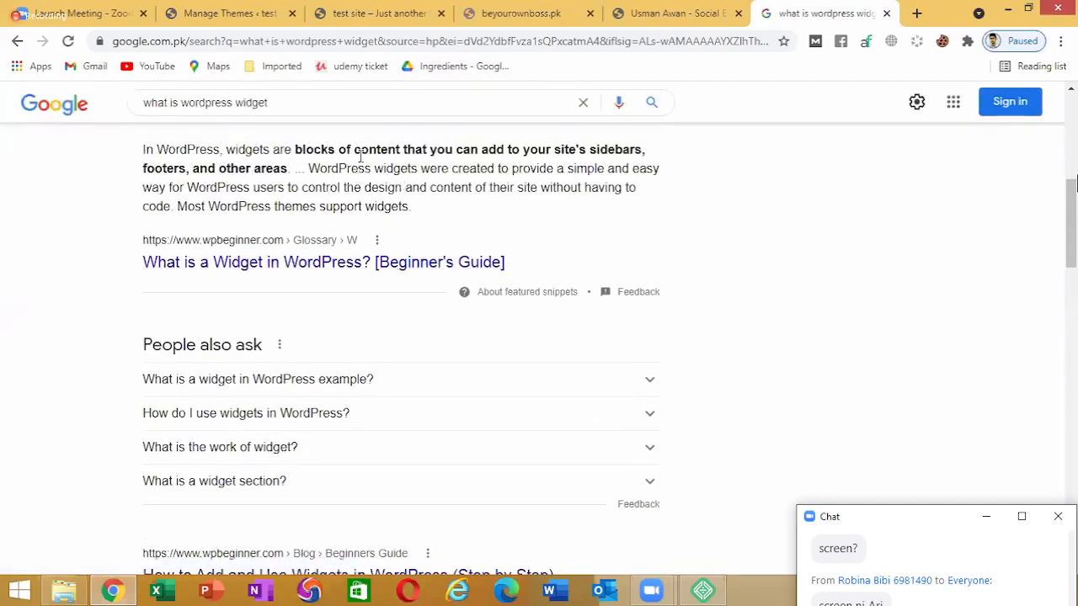
scroll(361, 156, "up", 1)
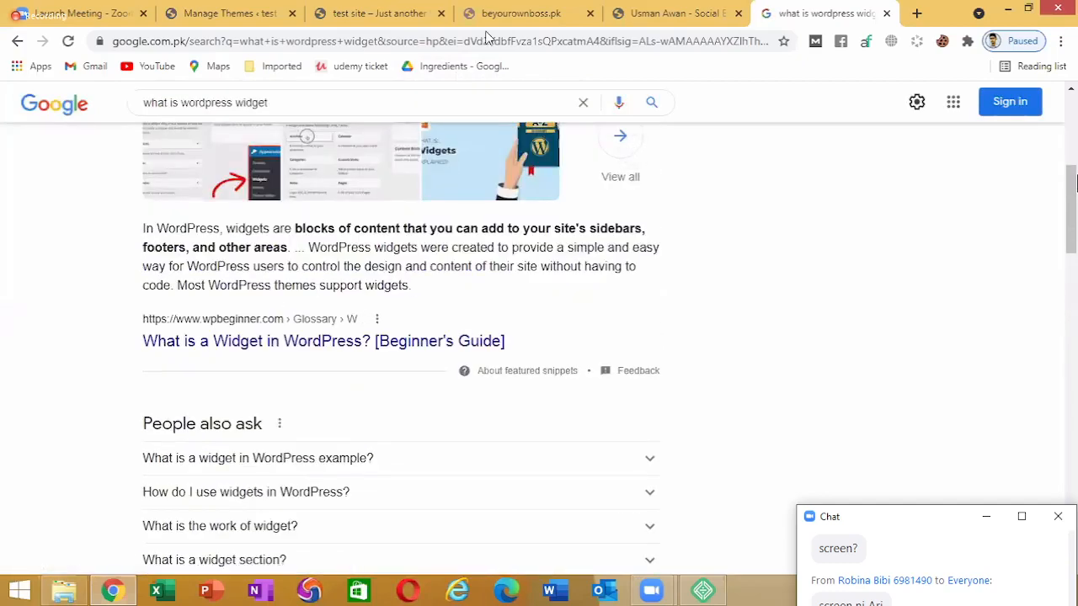
Reload the Be Your Own Boss article page, check the widget definition meanwhile, and return to the article
left_click(527, 12)
left_click(525, 34)
key("Return")
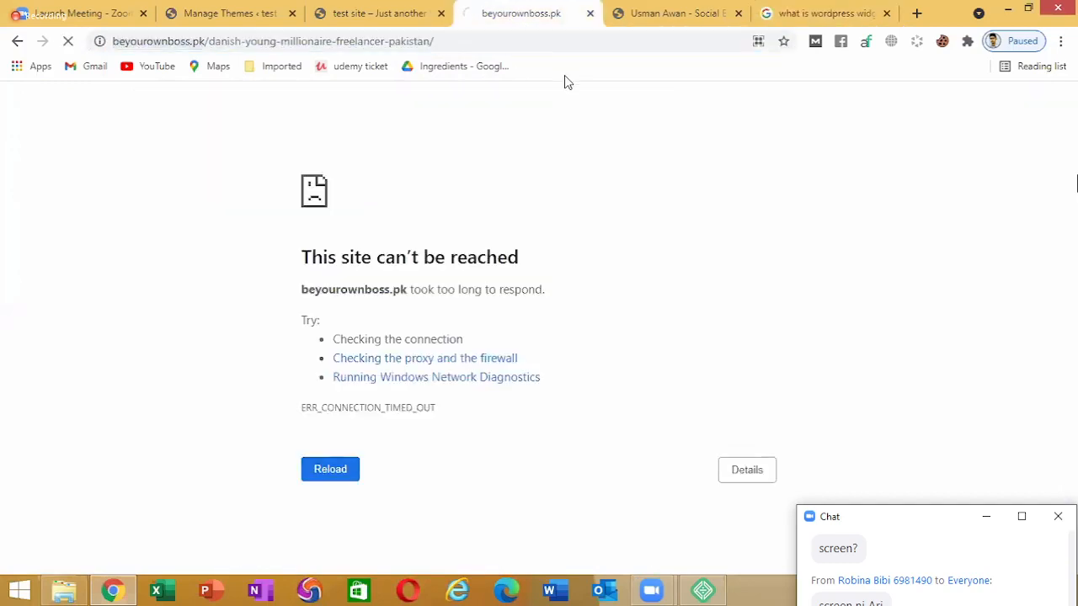
left_click(847, 11)
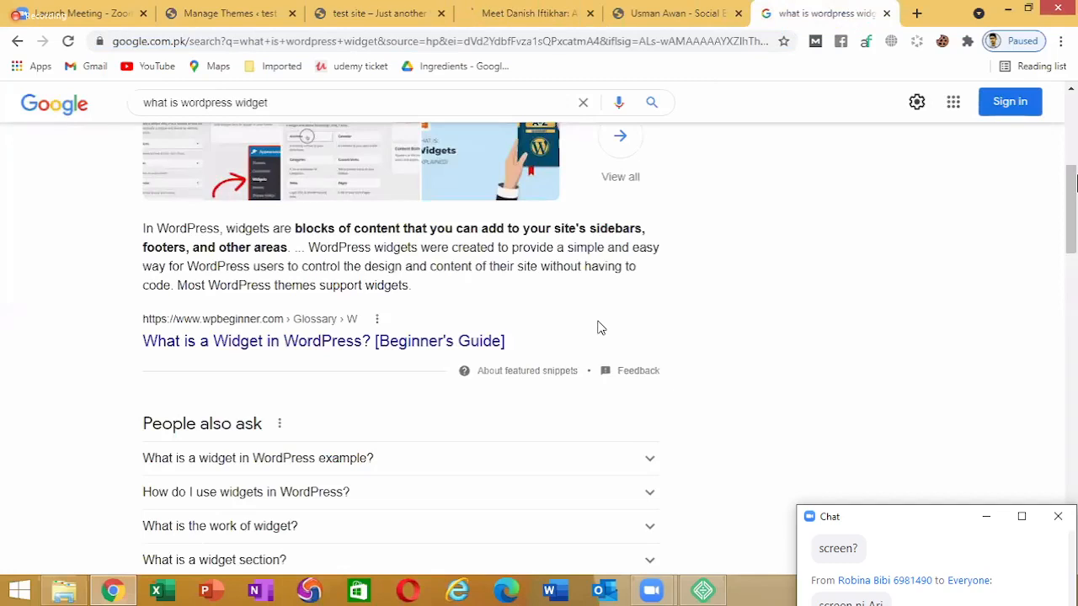
left_click(548, 30)
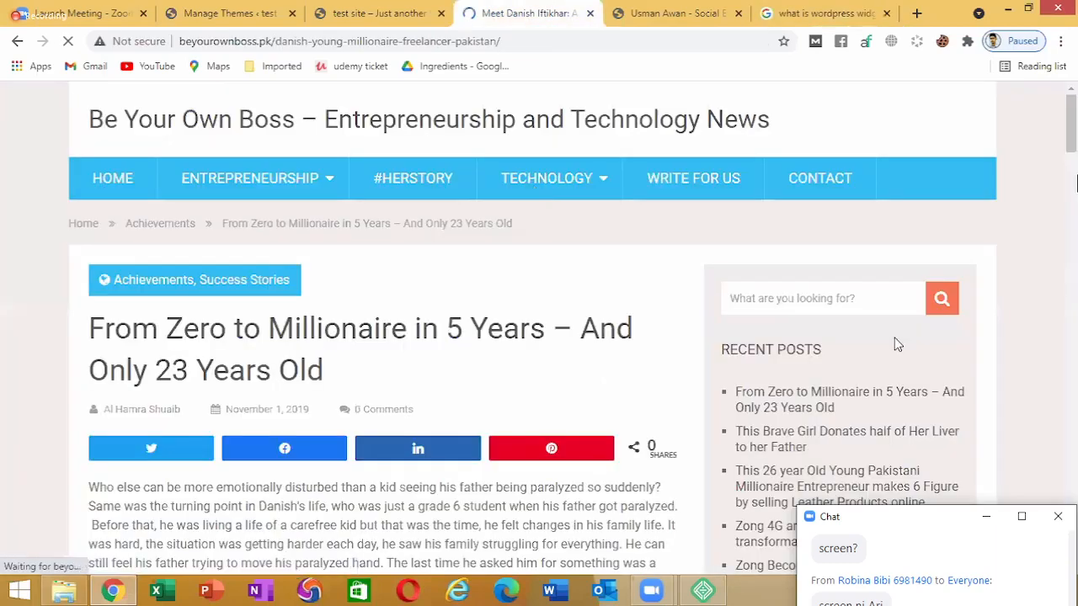
Examine the article page's sidebar, including its search box and Recent Posts list, as examples of WordPress widgets
scroll(895, 345, "down", 2)
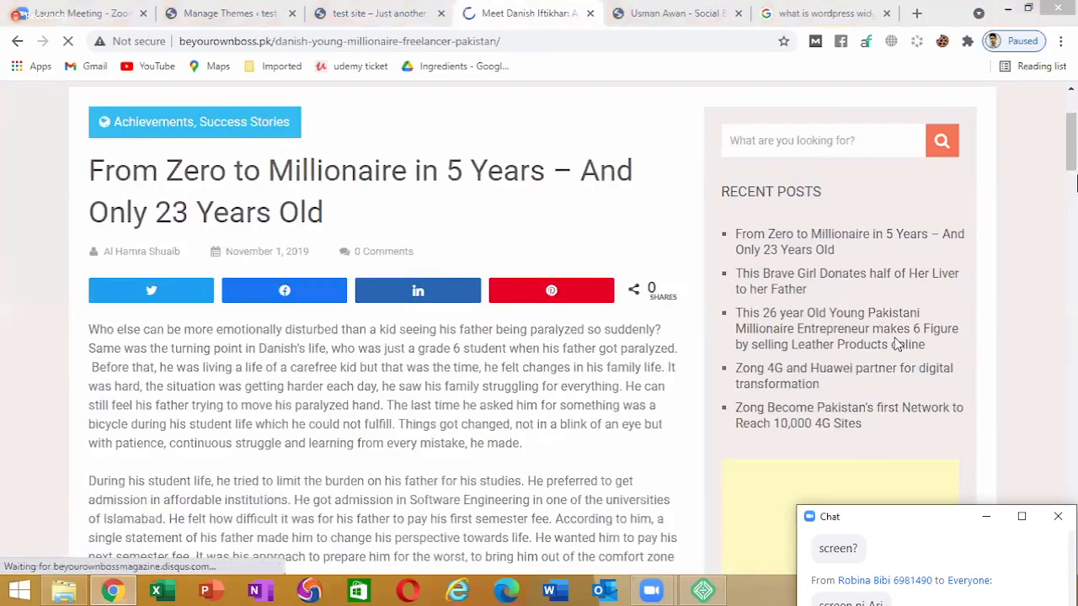
scroll(799, 152, "down", 1)
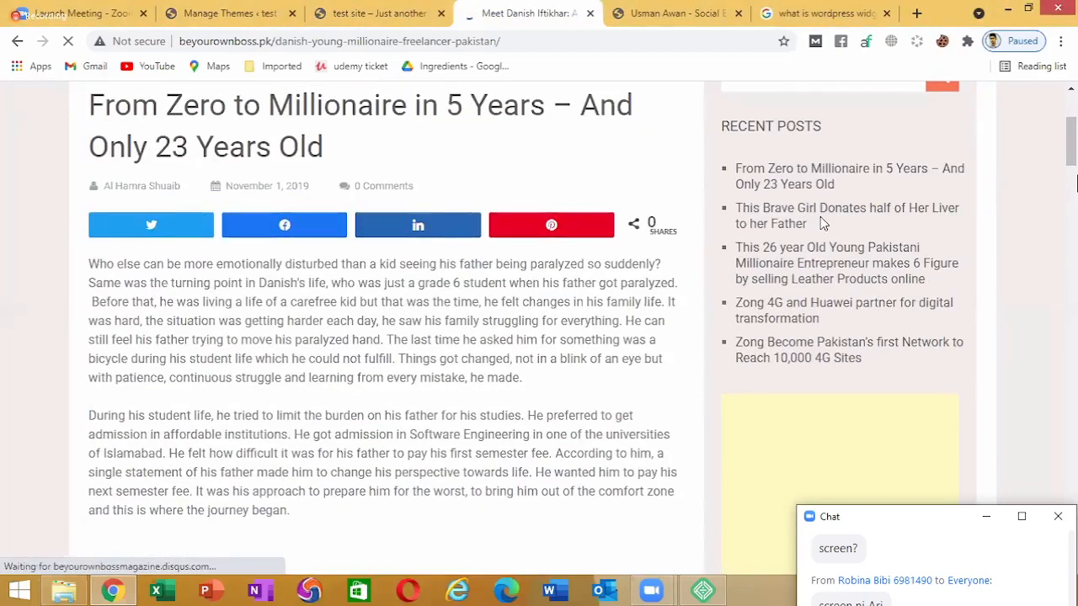
scroll(211, 269, "up", 1)
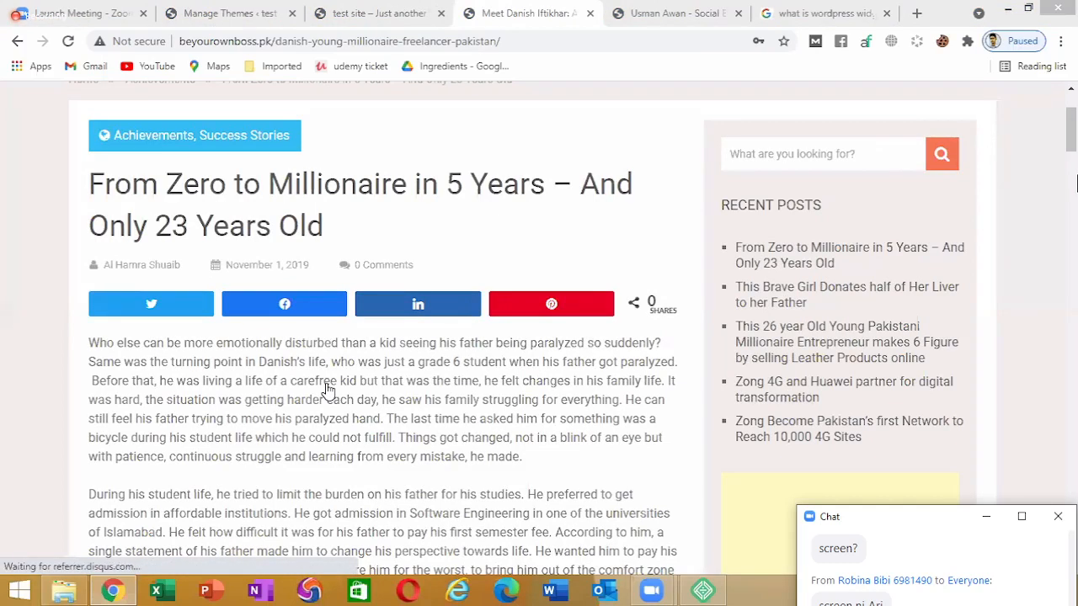
left_click(731, 148)
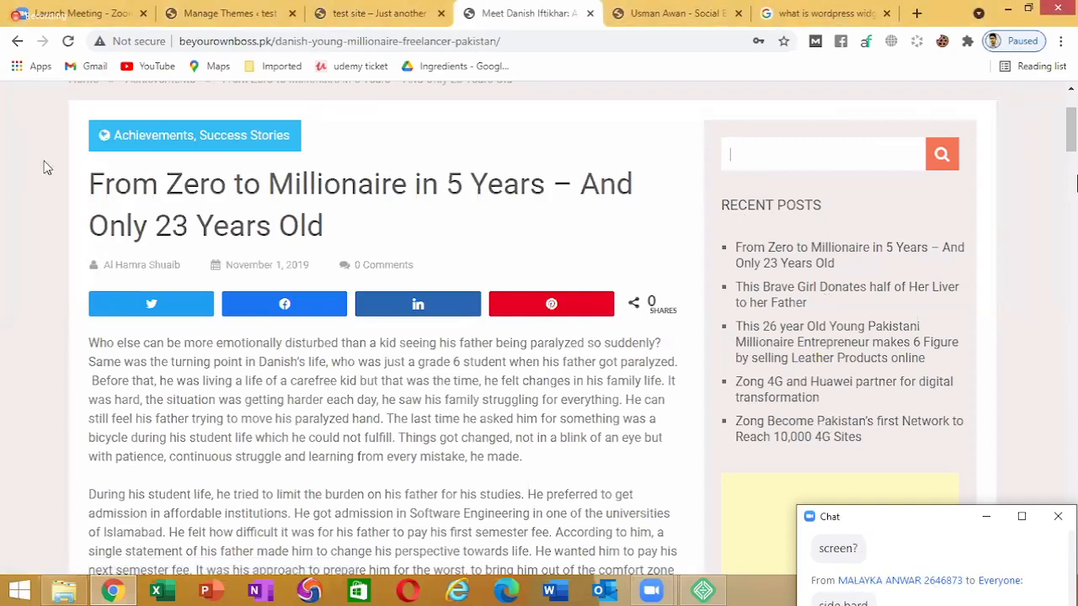
left_click_drag(1071, 130, 1071, 245)
scroll(762, 274, "up", 17)
scroll(762, 274, "down", 4)
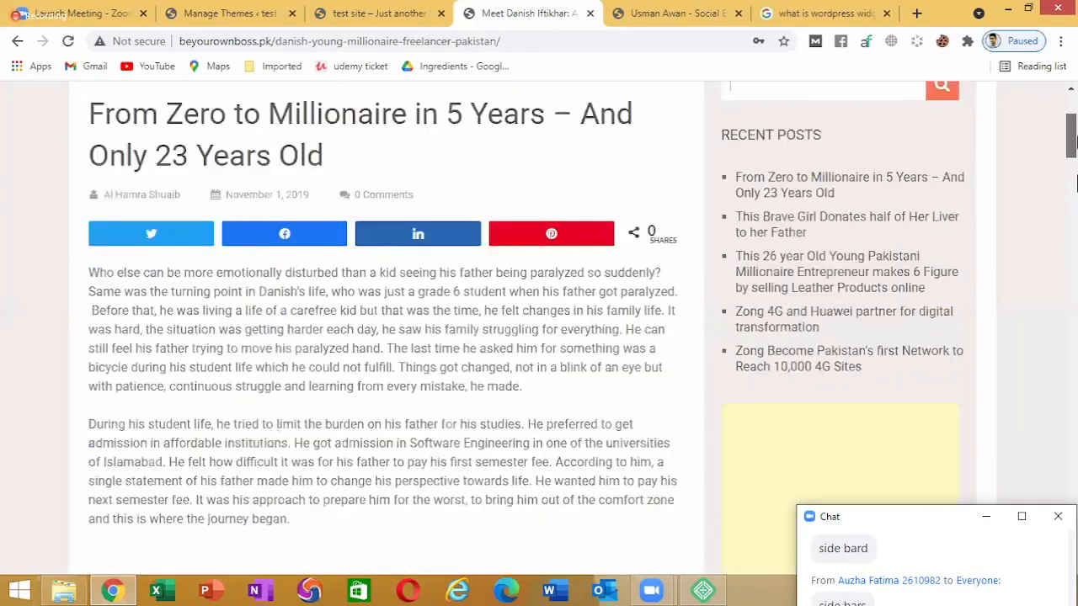
scroll(762, 274, "up", 1)
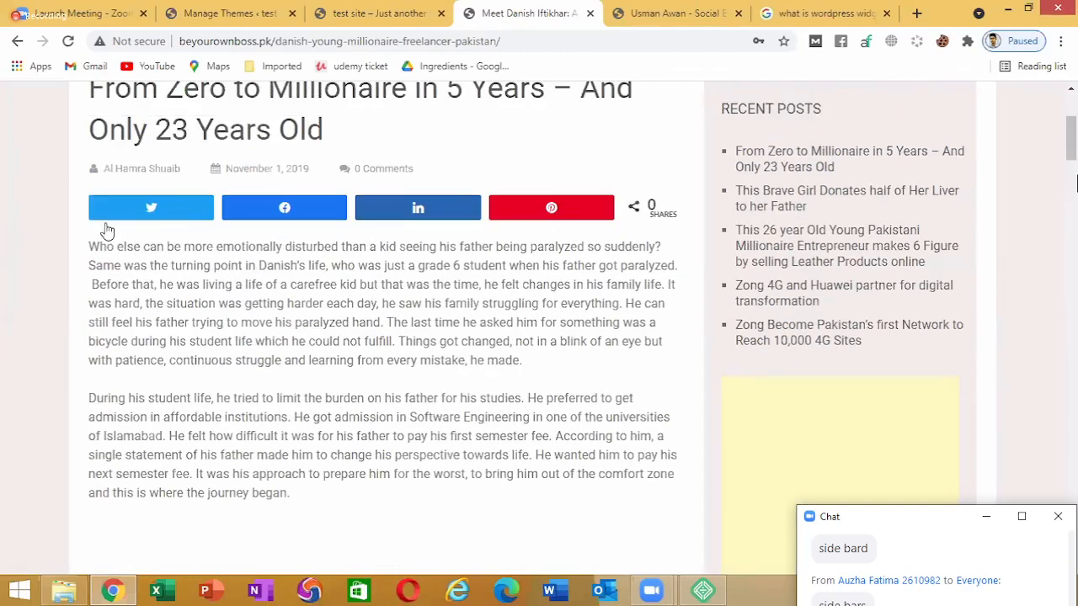
Try the sidebar's search box and highlight the Recent Posts list from its heading to the last link
scroll(732, 234, "up", 1)
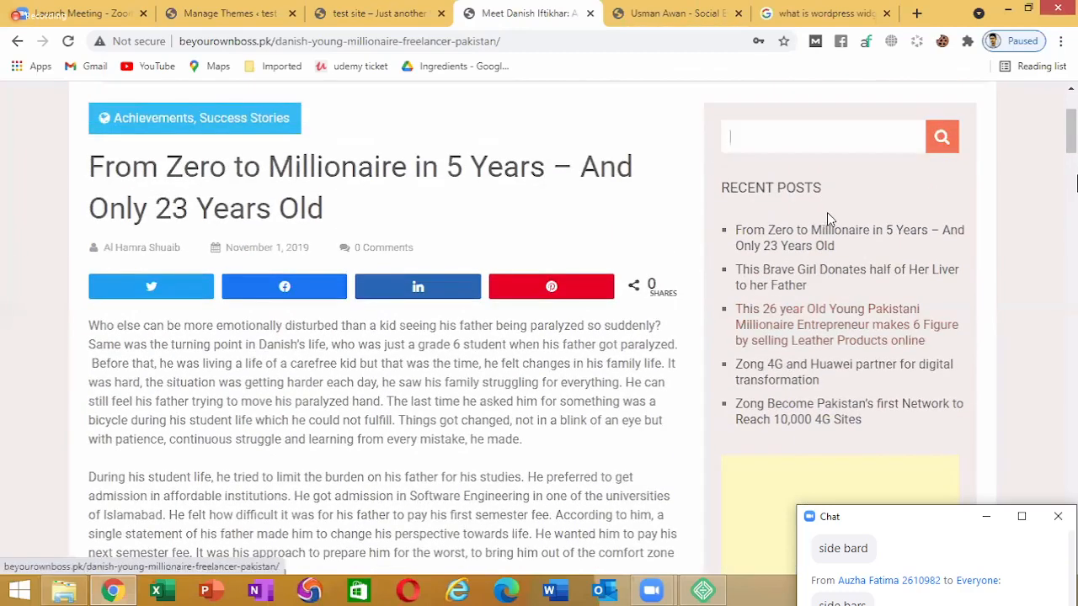
left_click(805, 147)
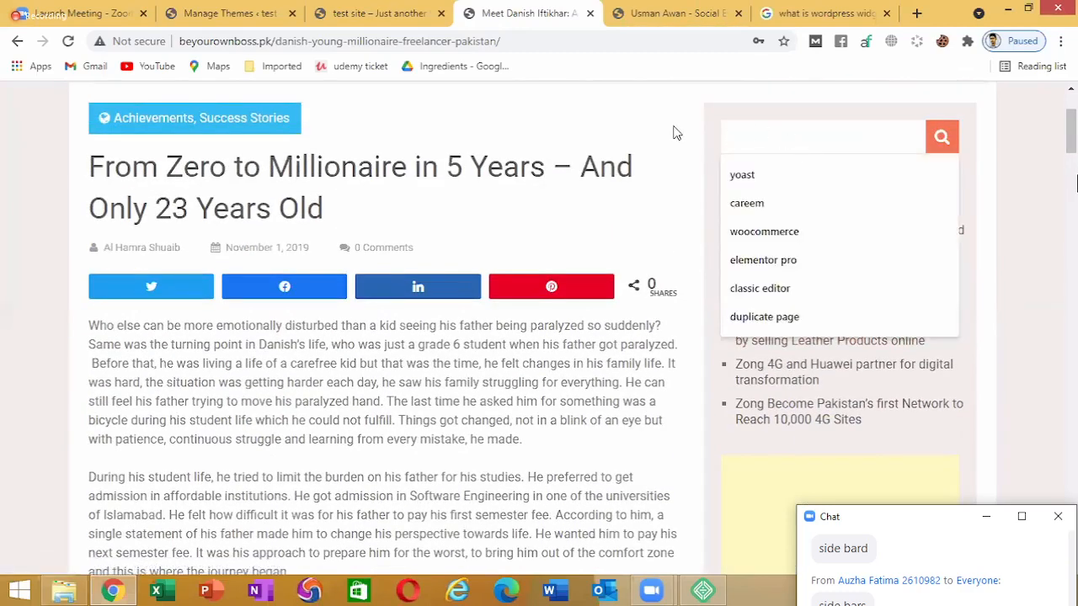
left_click(845, 160)
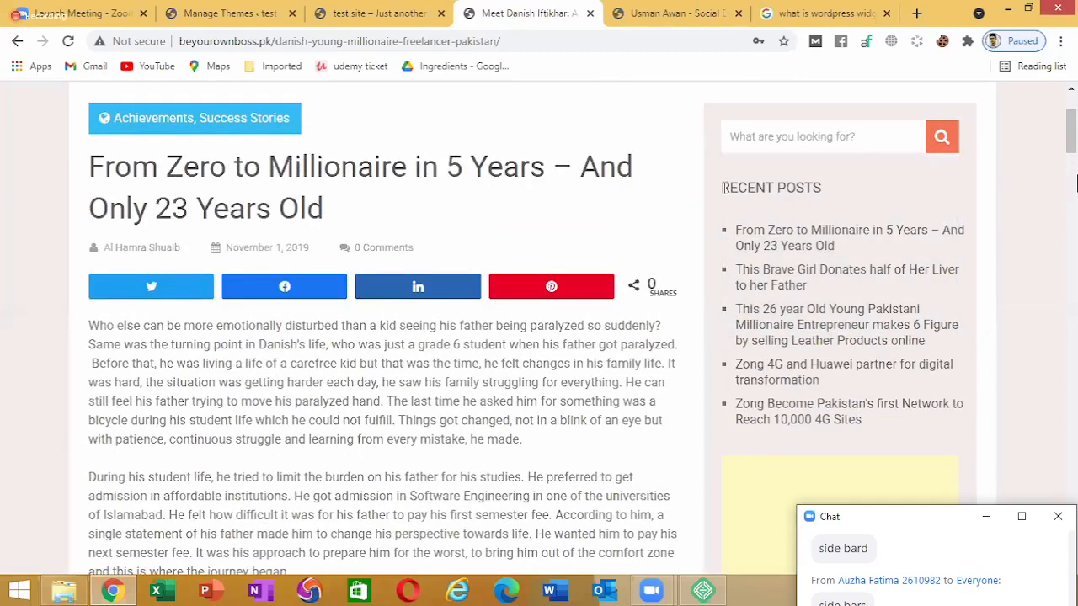
left_click_drag(722, 186, 891, 421)
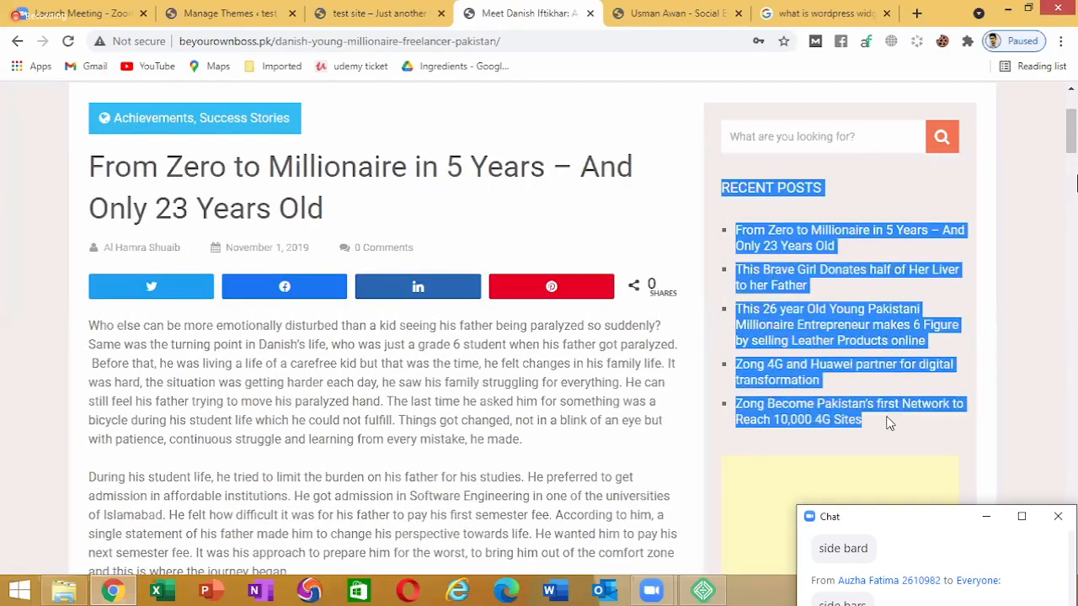
left_click(970, 141)
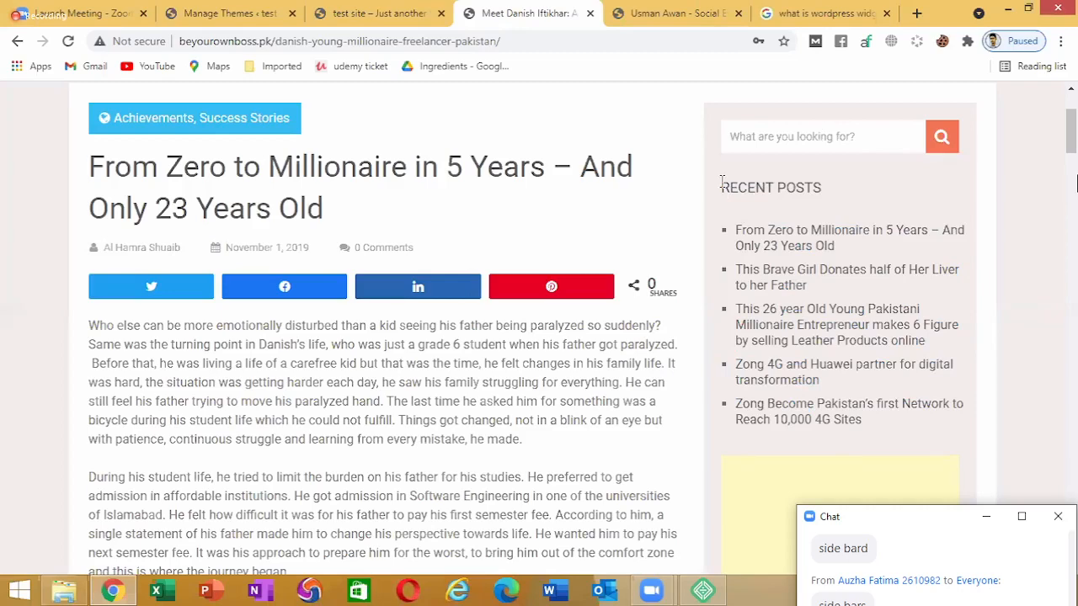
left_click_drag(722, 189, 901, 426)
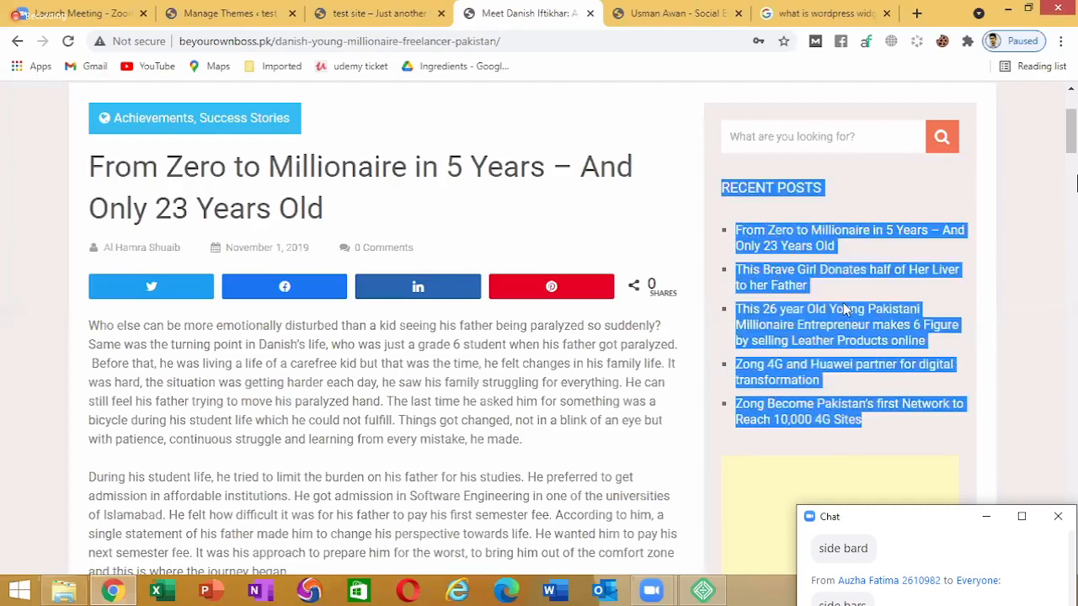
Examine the article's sidebar widgets from the search box down to the Submit Your Startup Story banner
scroll(859, 287, "down", 3)
scroll(806, 348, "down", 5)
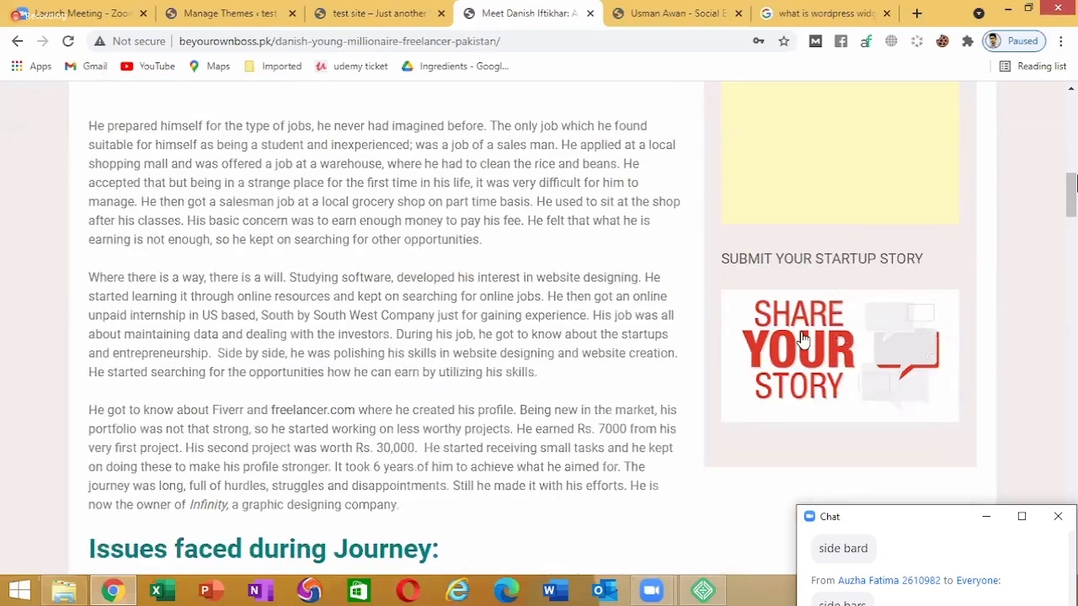
scroll(800, 337, "up", 2)
scroll(800, 337, "up", 7)
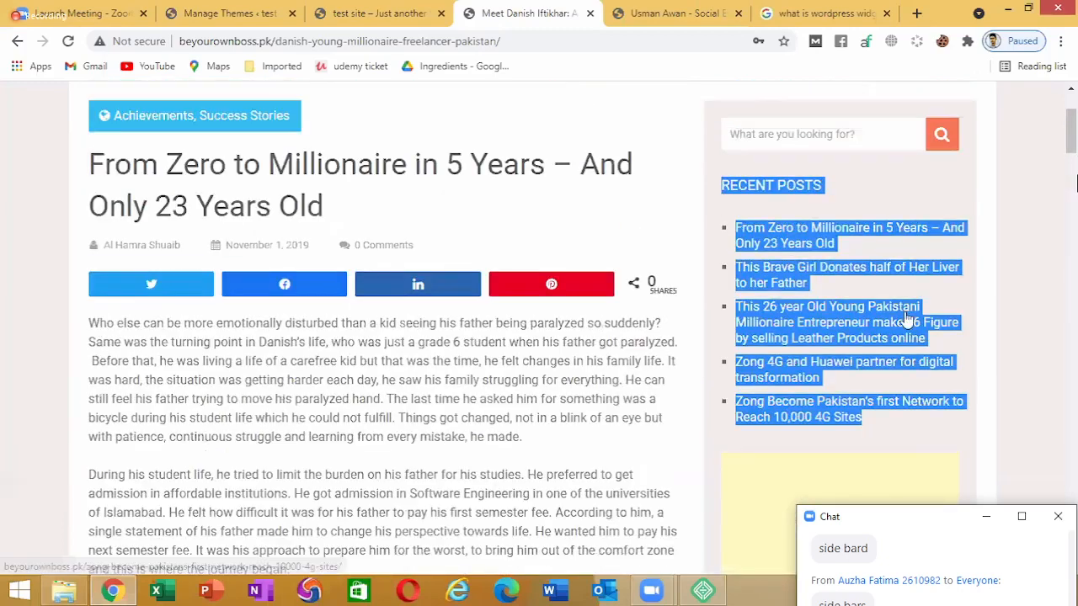
scroll(853, 287, "down", 1)
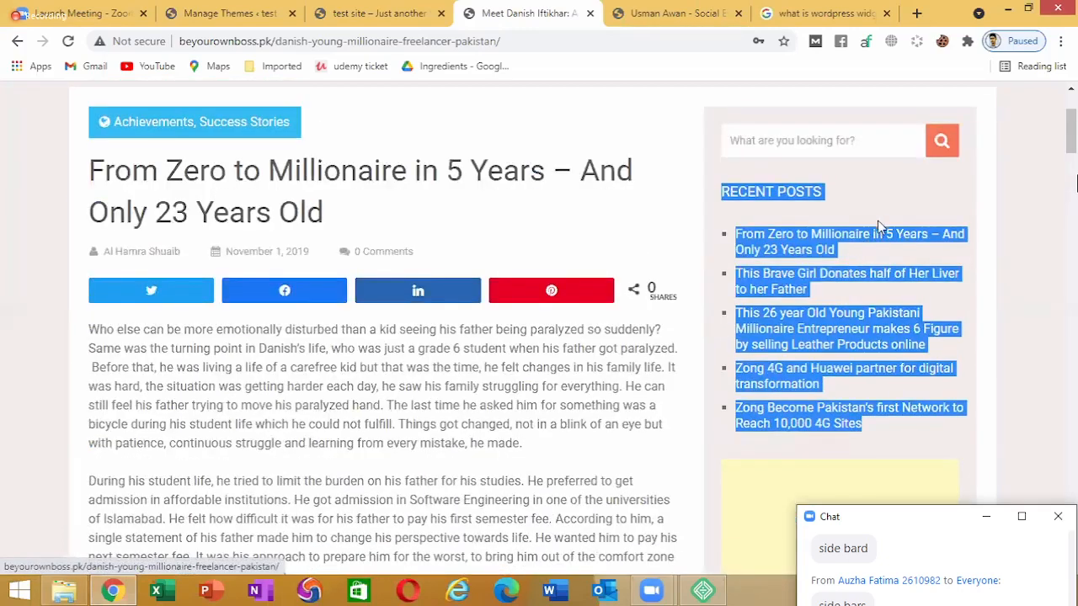
left_click(1017, 255)
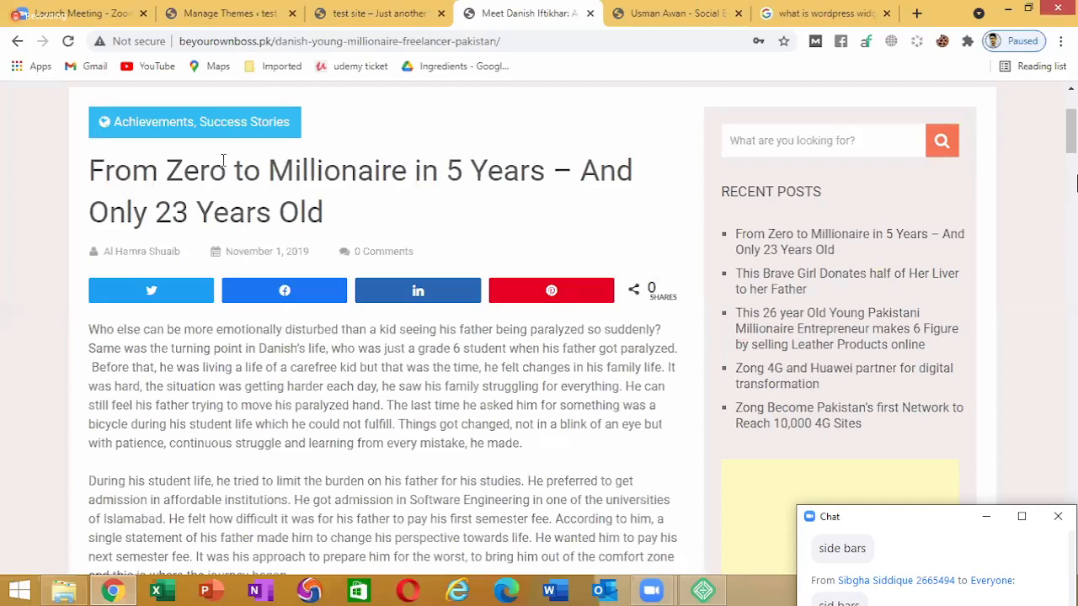
scroll(223, 164, "down", 2)
scroll(231, 179, "up", 3)
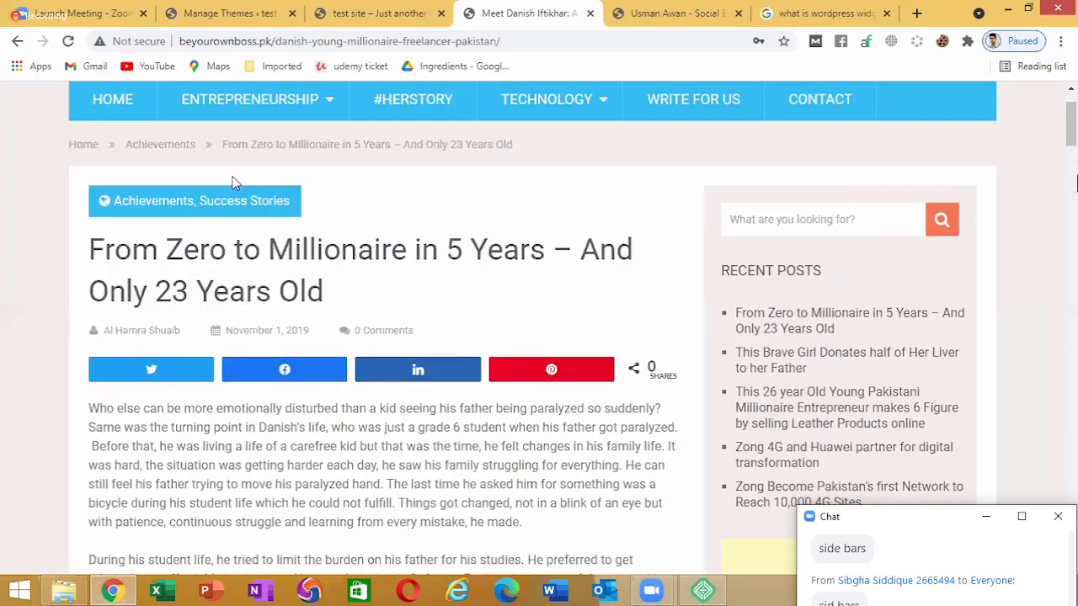
Open the 26-year-old leather products entrepreneur post from the Recent Posts widget, closing the ad, and view its sidebar
left_click(787, 402)
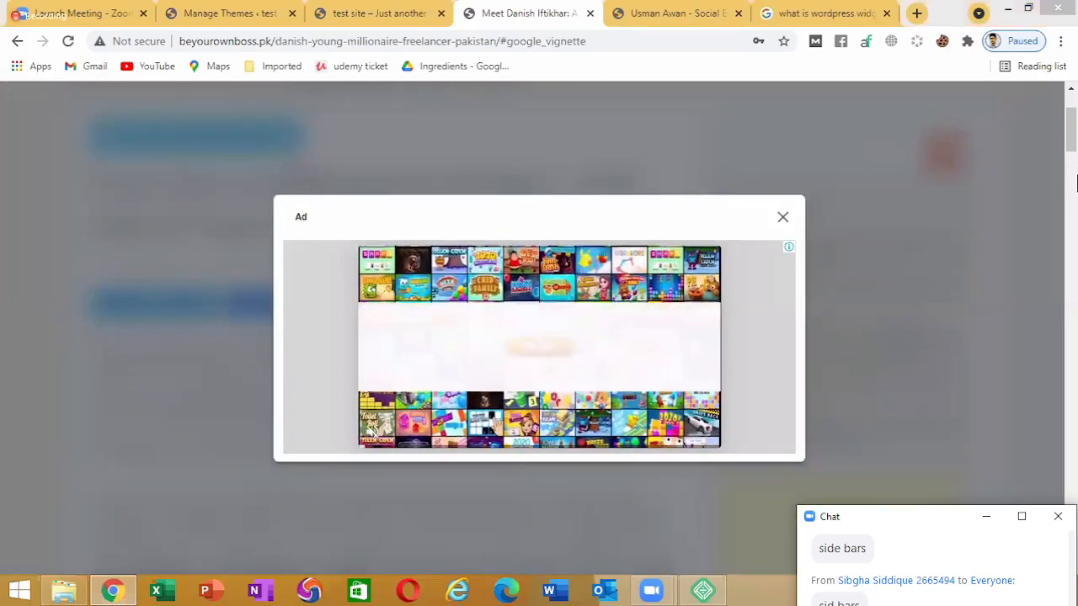
left_click(782, 218)
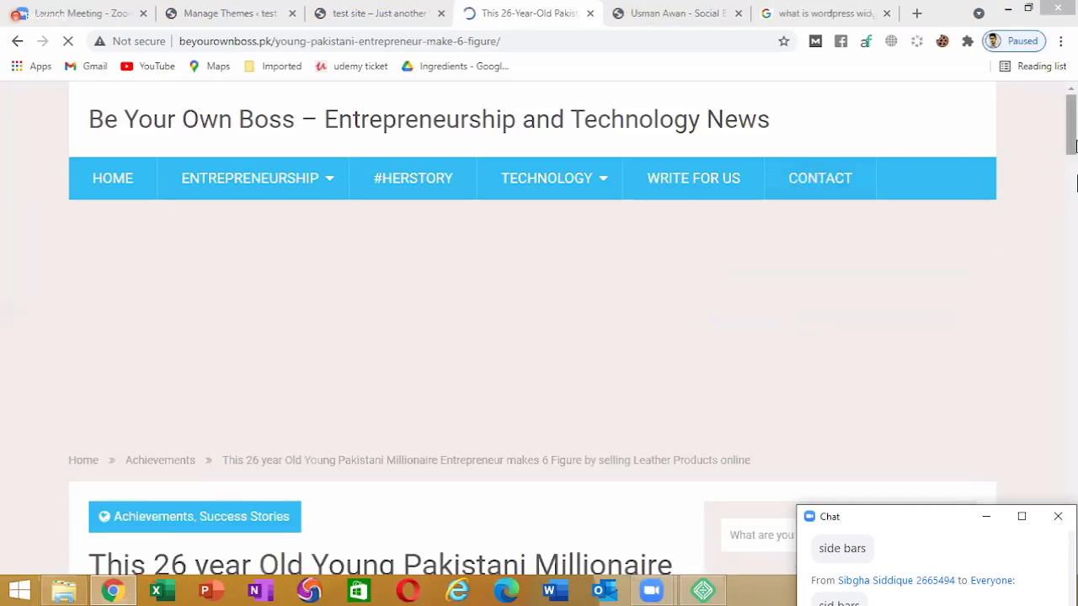
scroll(1071, 235, "down", 3)
scroll(1071, 235, "down", 6)
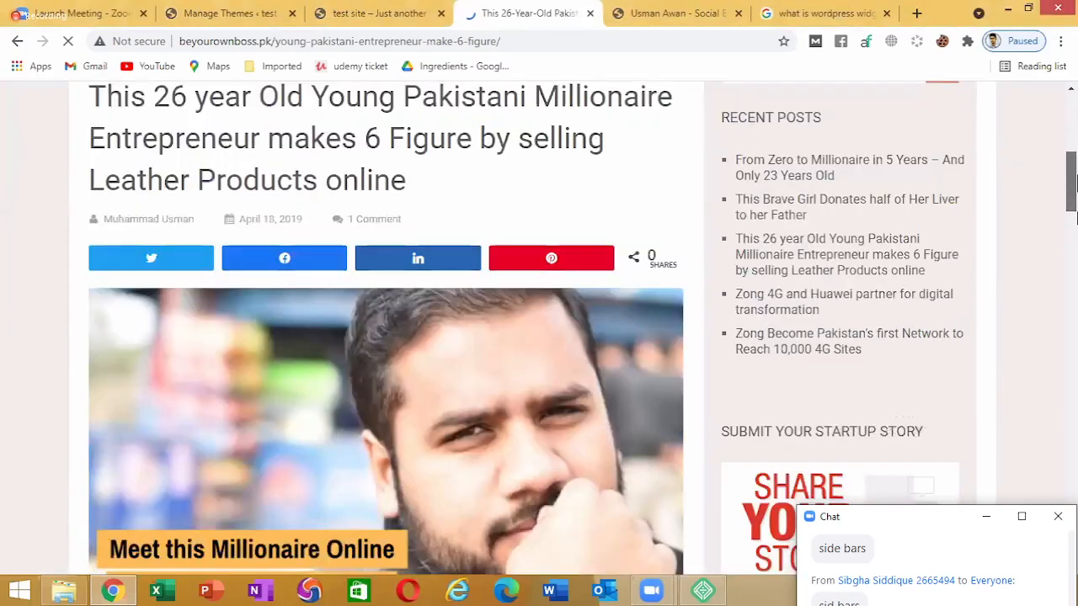
scroll(1073, 156, "up", 10)
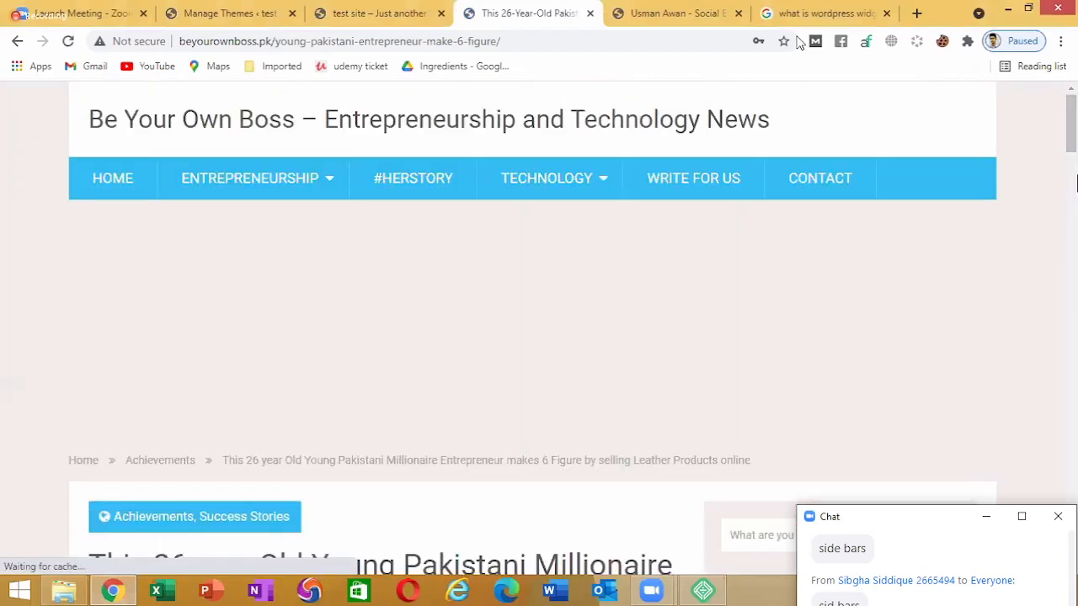
Revisit the Google widget definition and the instructor's home page, and compare them with the leather products article page
left_click(819, 10)
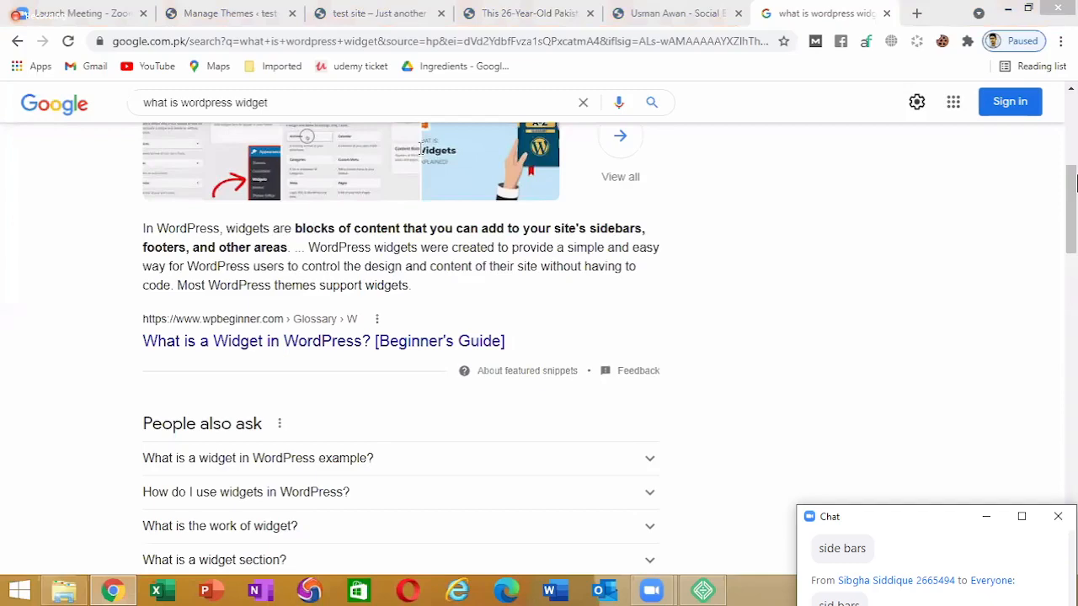
left_click(678, 16)
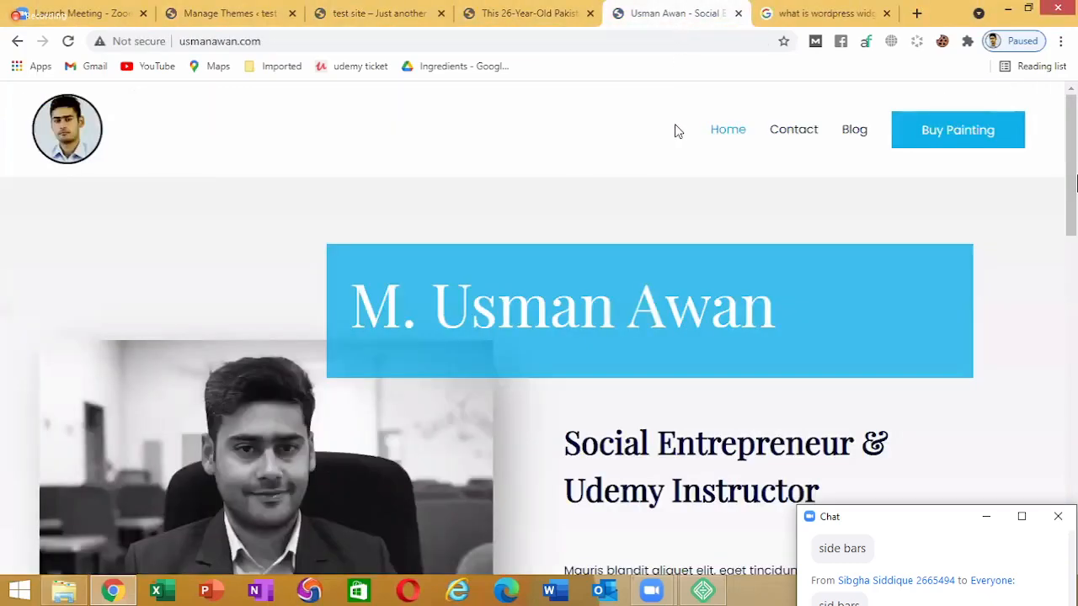
left_click(532, 12)
scroll(658, 231, "down", 5)
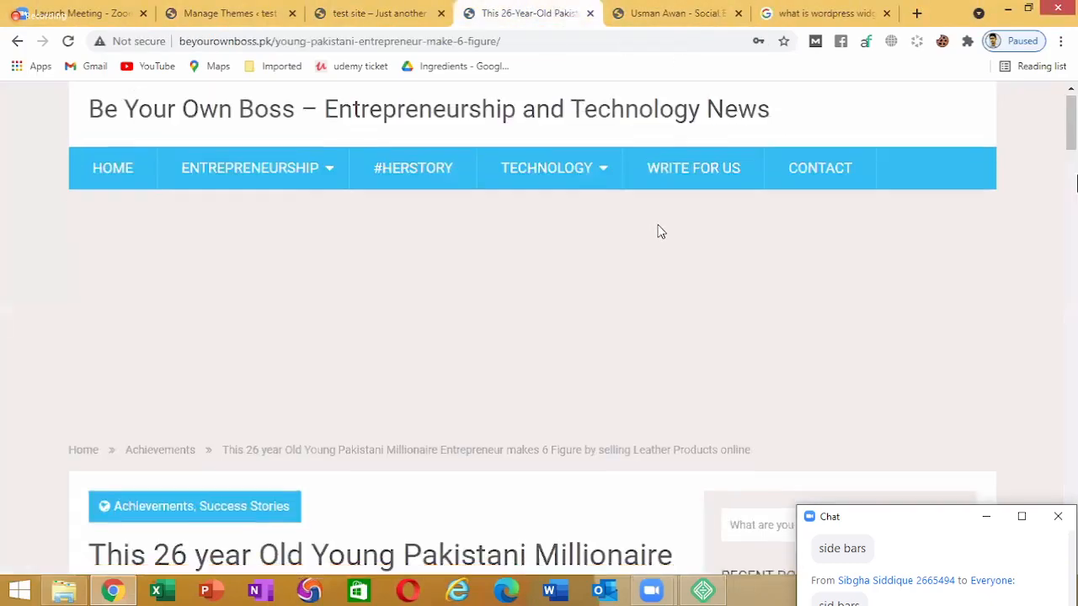
scroll(656, 229, "down", 8)
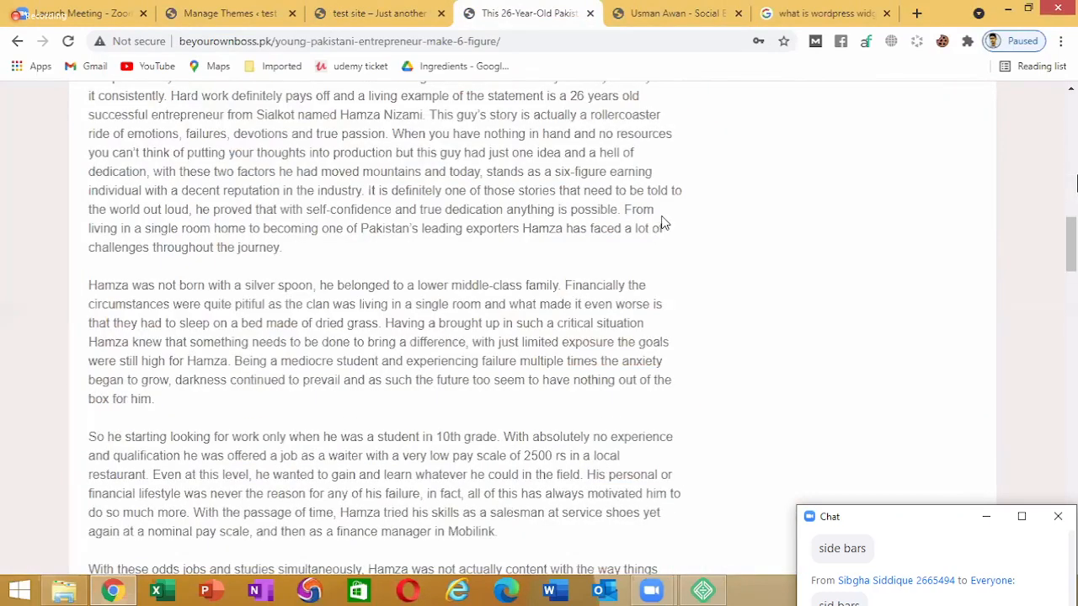
scroll(454, 254, "up", 12)
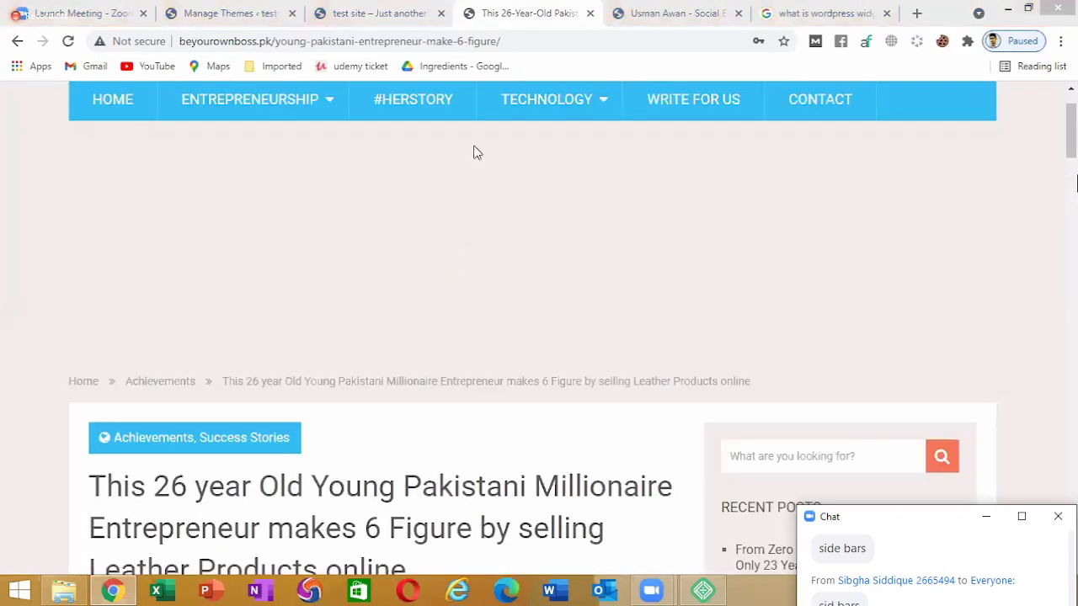
scroll(1072, 139, "down", 1)
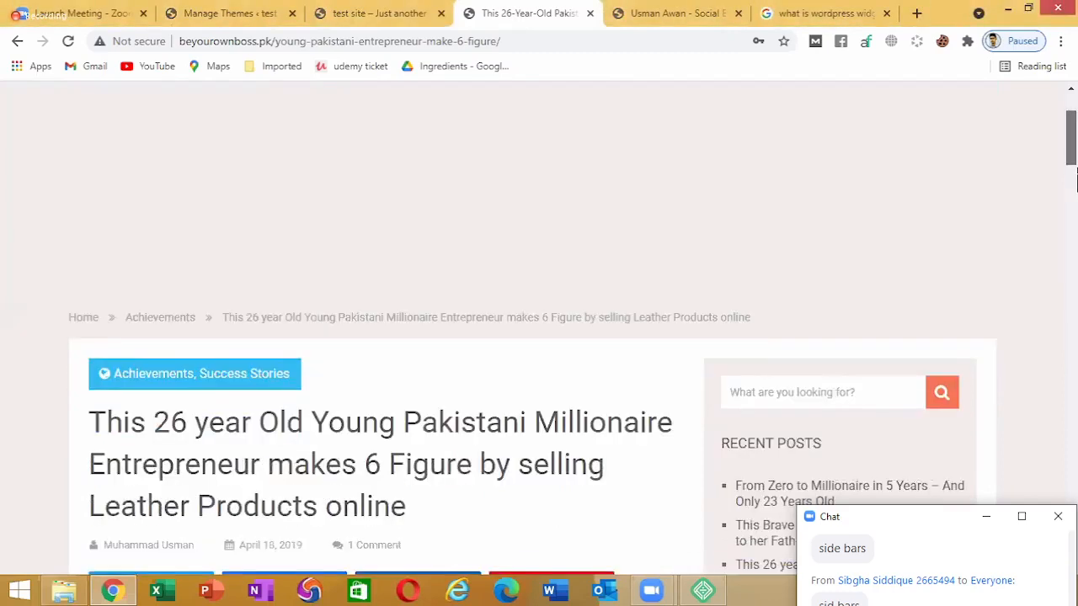
Search the Be Your Own Boss site for "yoast" with the article sidebar's search widget
scroll(1072, 178, "down", 3)
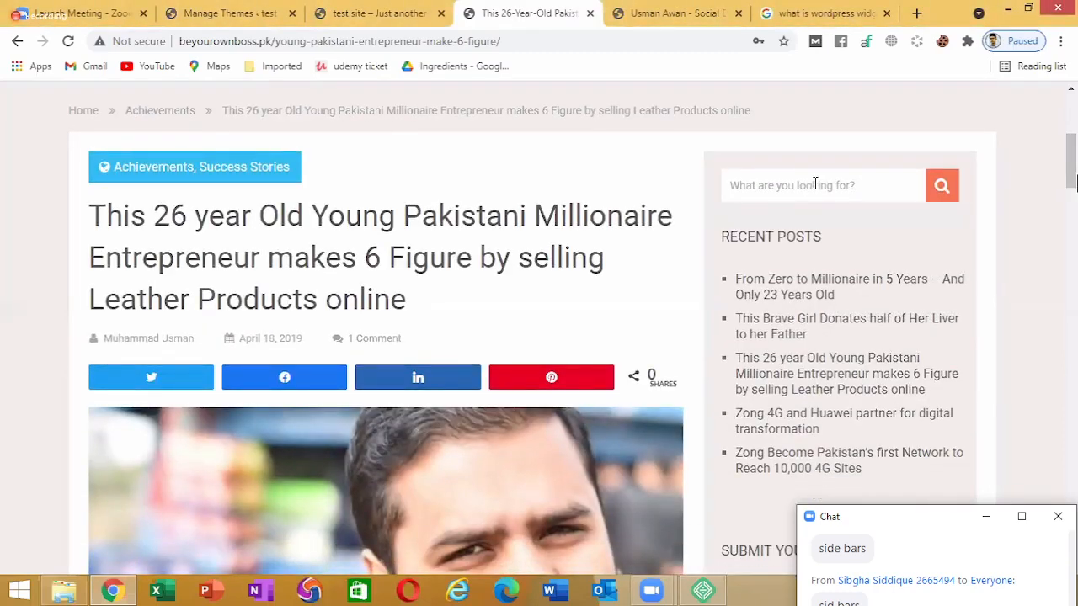
left_click(815, 184)
left_click(775, 222)
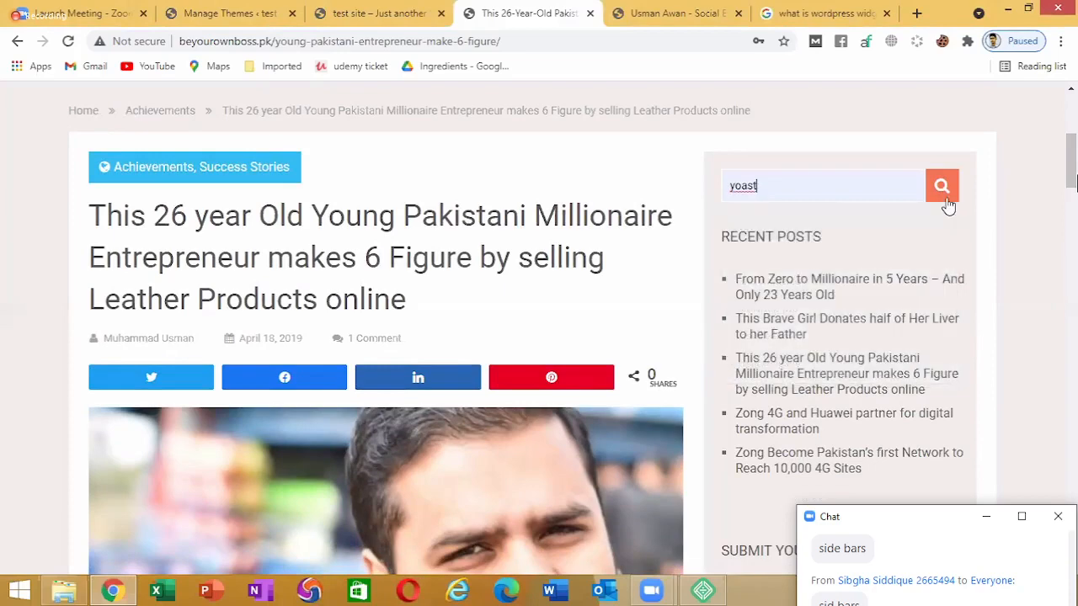
left_click(947, 202)
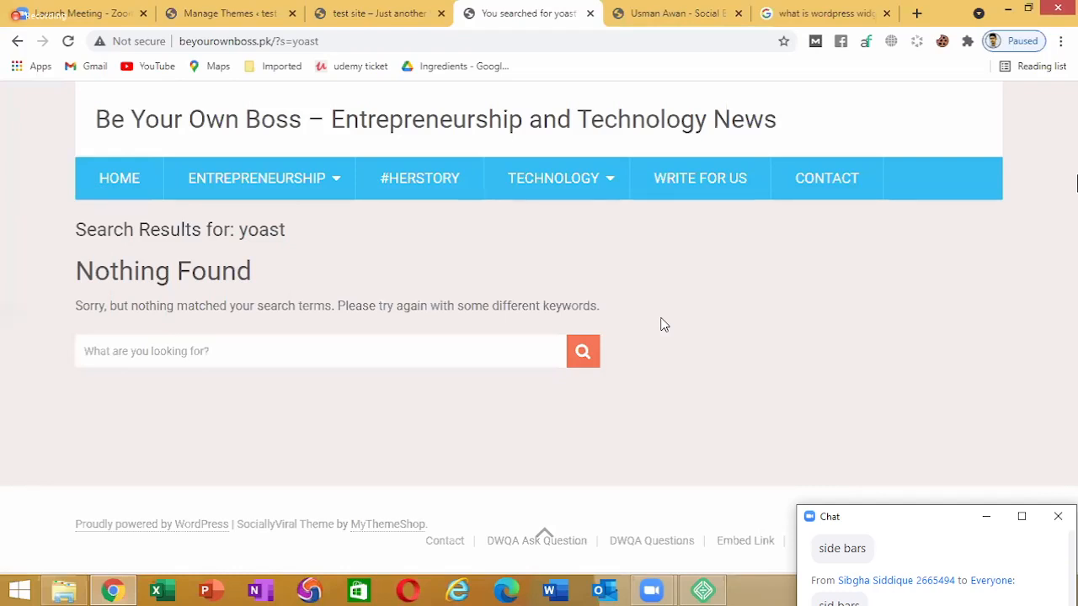
Check the test site's Manage Themes page and go back from the yoast search results to the leather products article
left_click(230, 14)
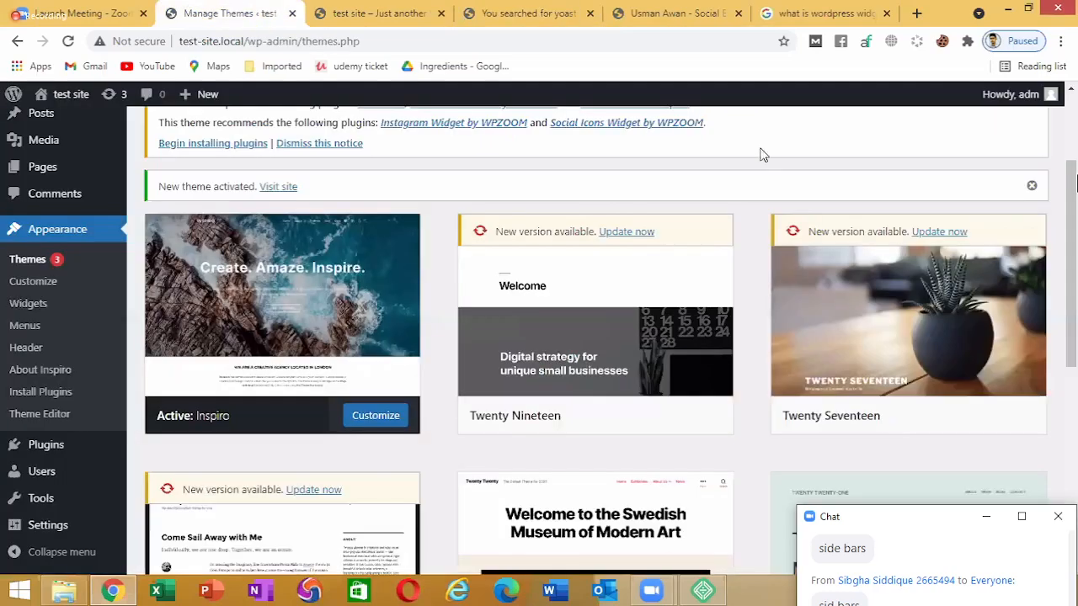
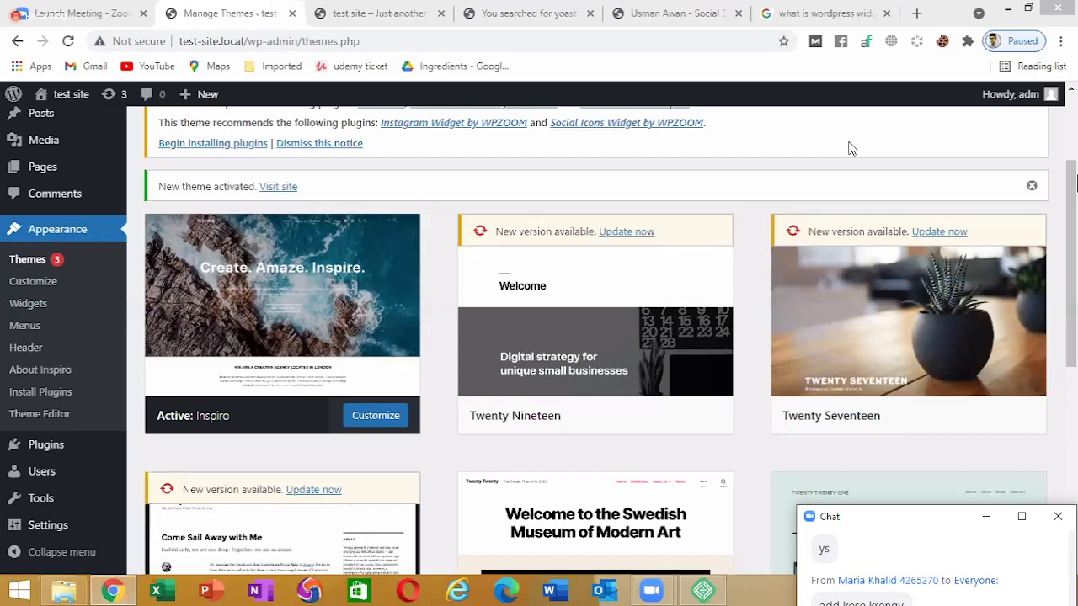
left_click(674, 13)
left_click(529, 13)
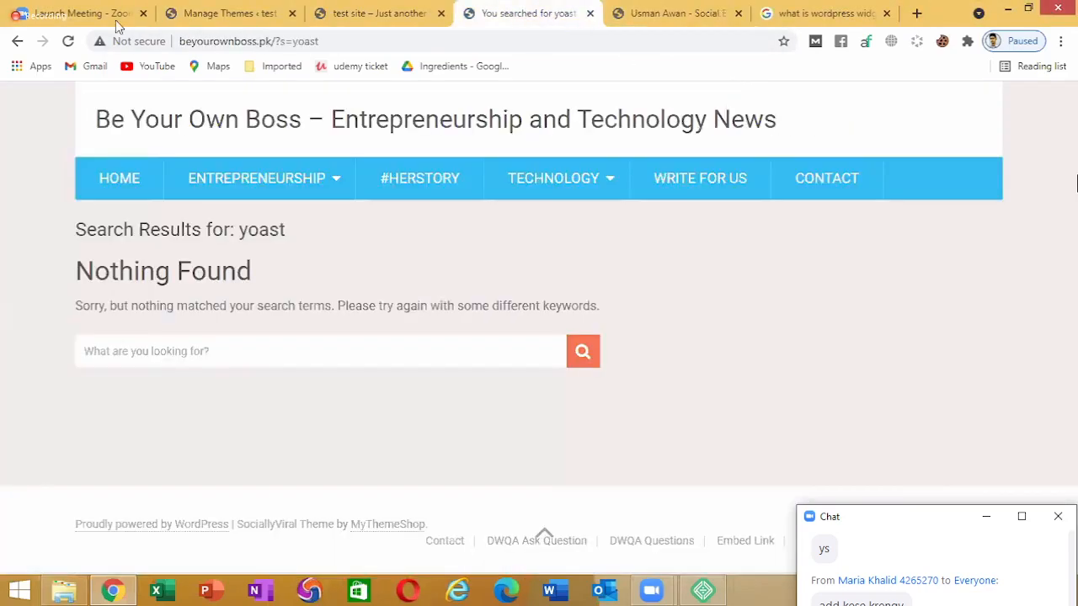
left_click(17, 41)
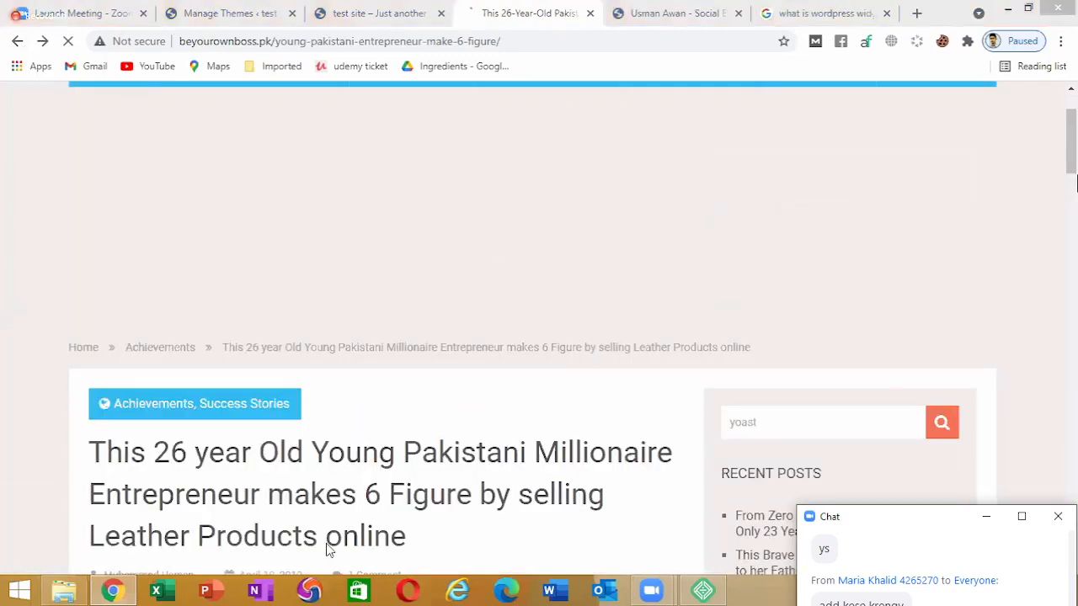
Examine the leather products article's layout and sidebar widgets, including search, Recent Posts and Submit Your Startup Story
left_click_drag(1074, 167, 1070, 245)
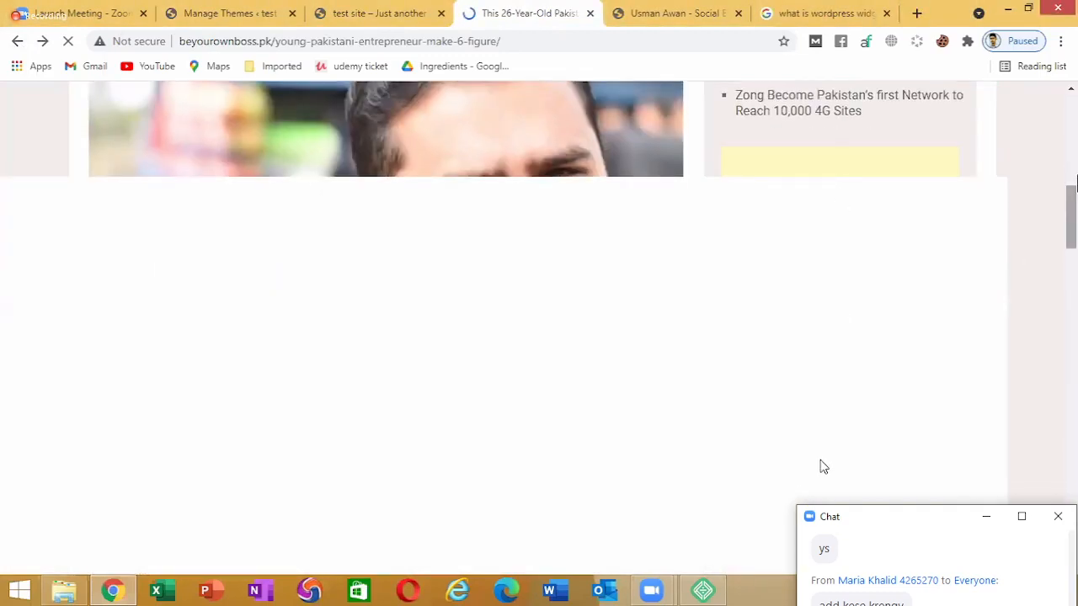
scroll(757, 381, "up", 3)
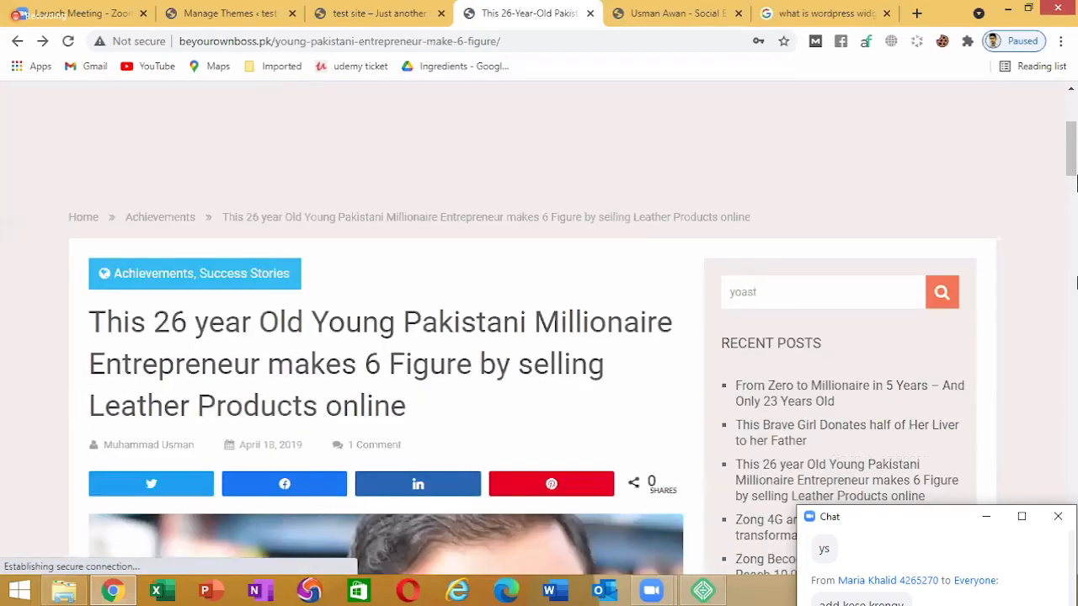
left_click_drag(1073, 135, 1073, 184)
scroll(409, 500, "up", 6)
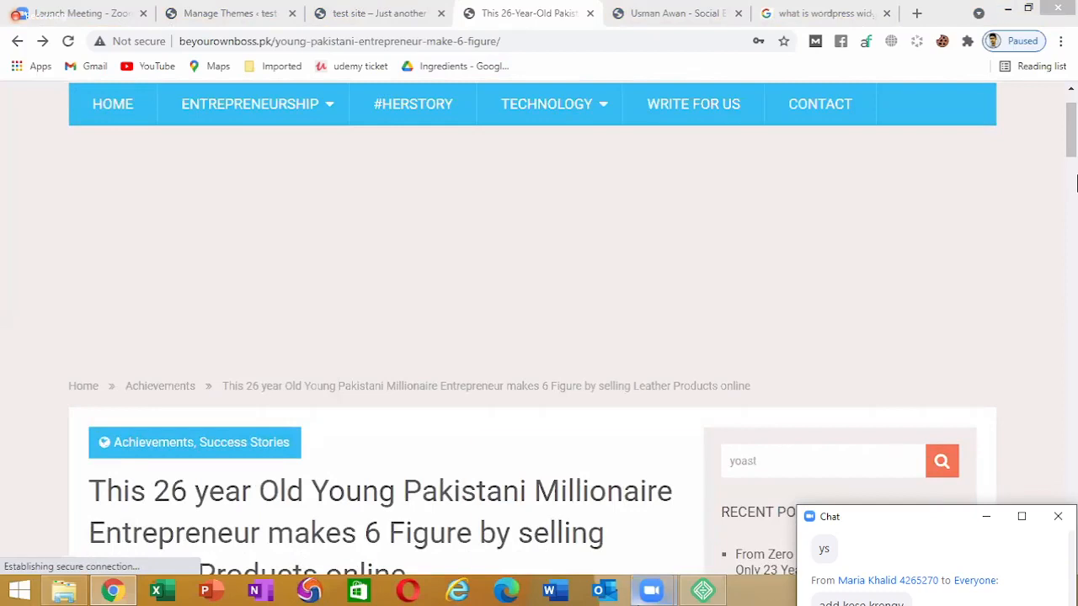
mouse_move(651, 590)
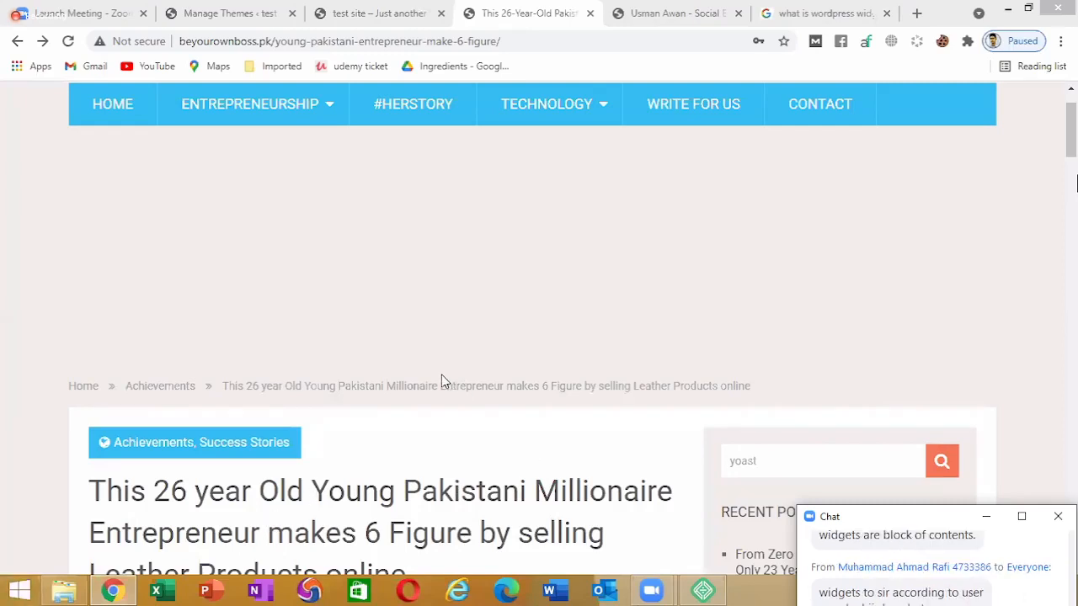
scroll(429, 368, "down", 4)
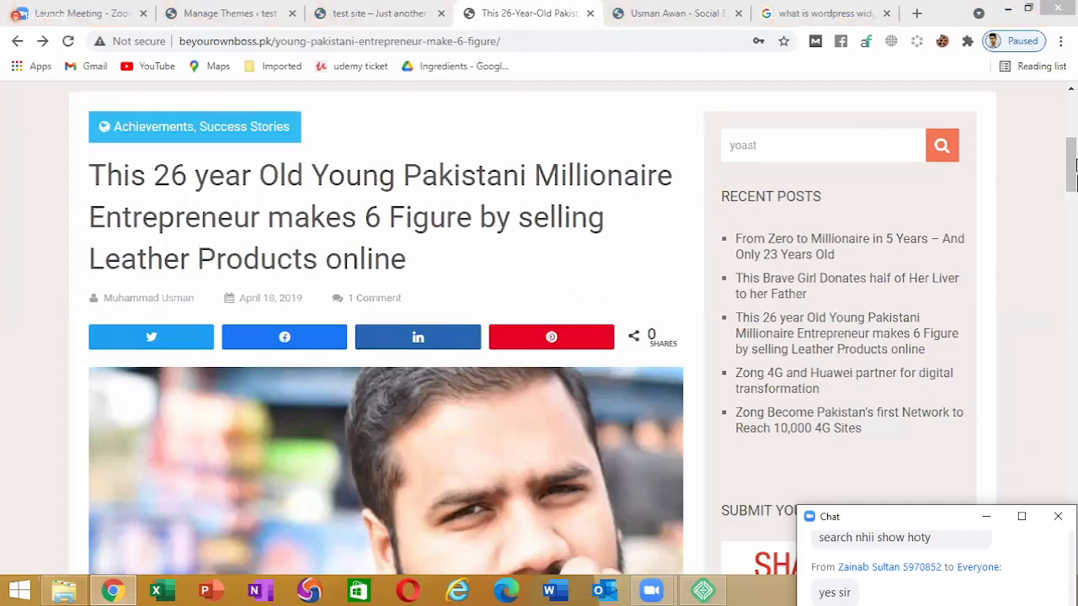
left_click_drag(1072, 164, 1073, 202)
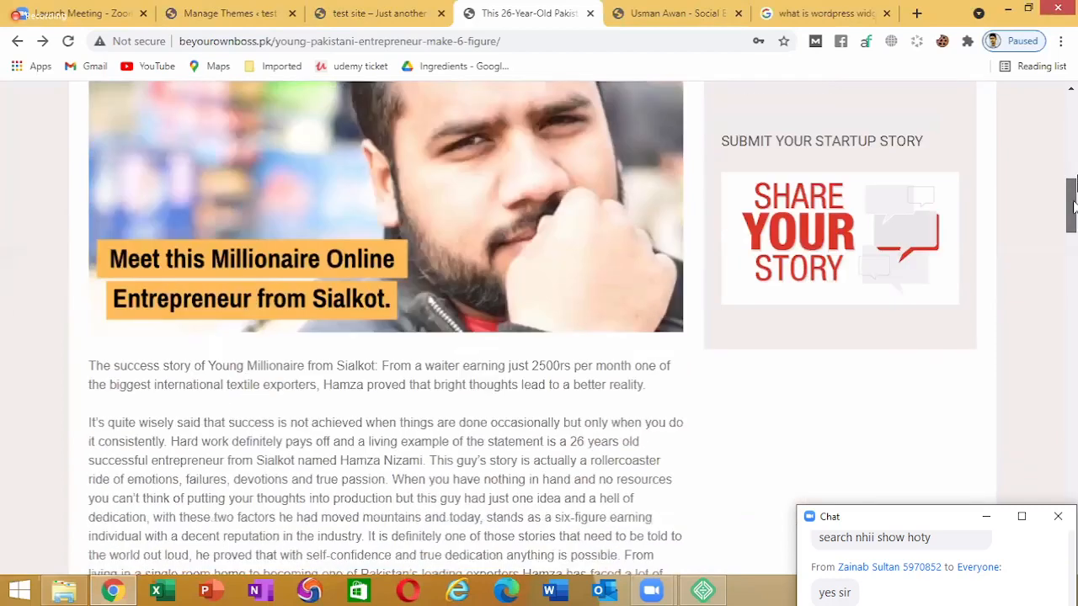
left_click_drag(1073, 181, 1075, 78)
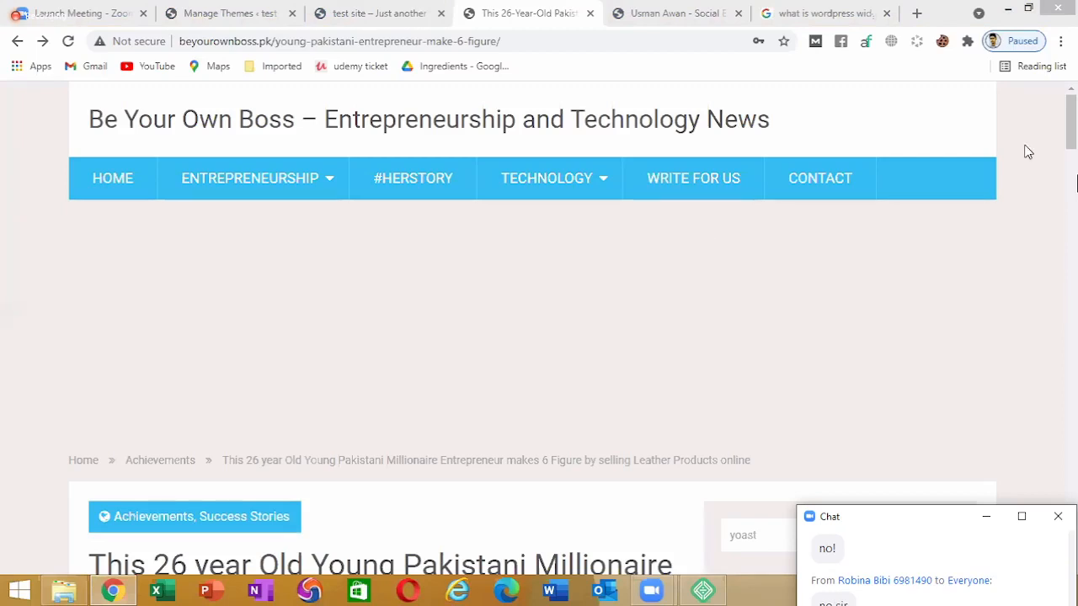
Scan the leather products article's sidebar and body text, and return to the site header
left_click_drag(1070, 124, 1070, 126)
left_click(1076, 179)
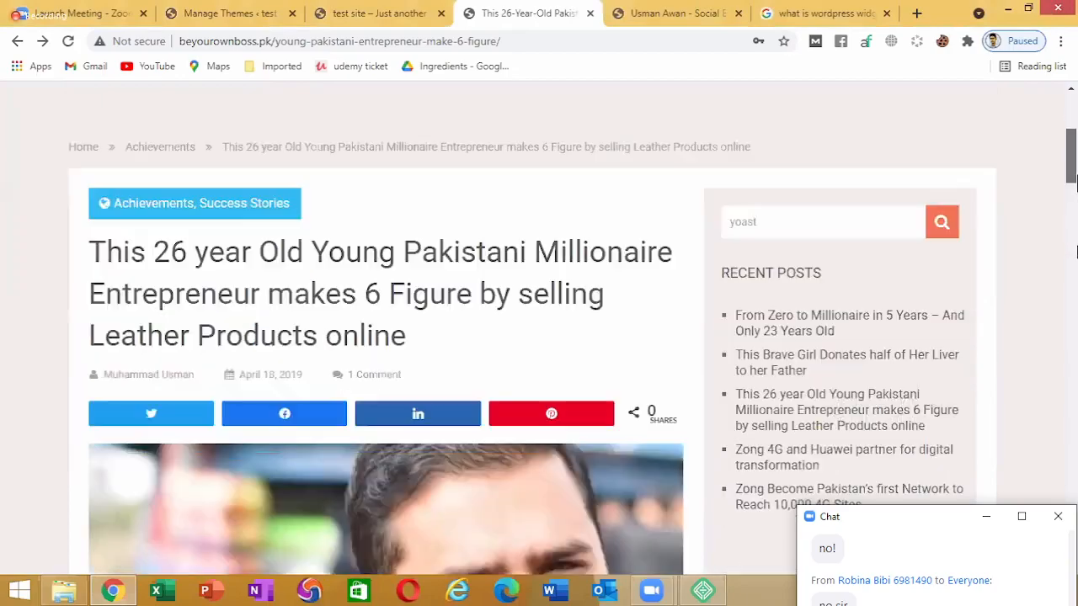
scroll(1074, 181, "down", 15)
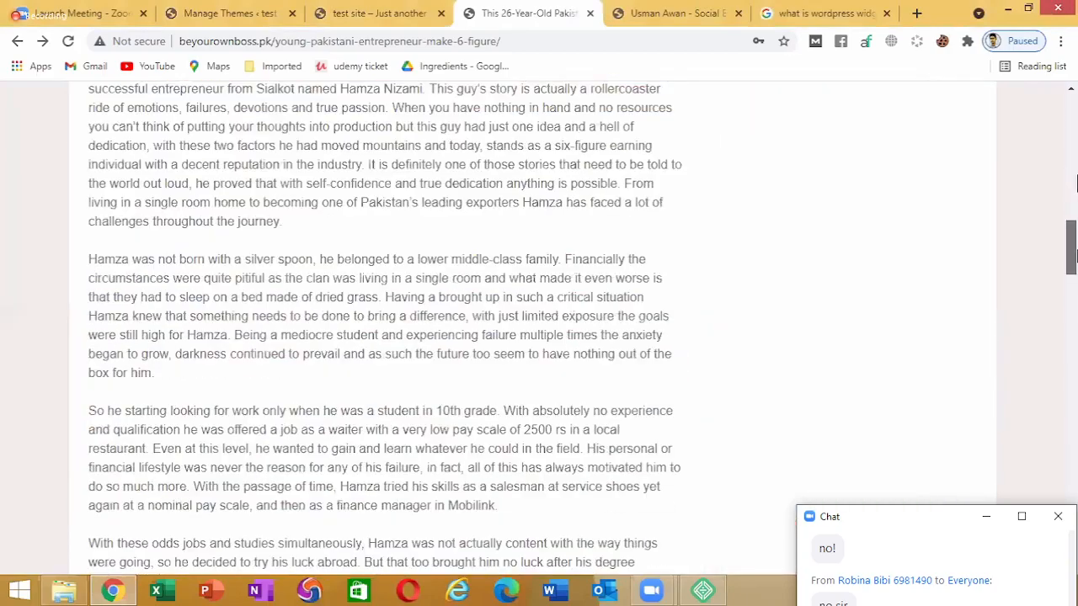
scroll(1075, 173, "up", 15)
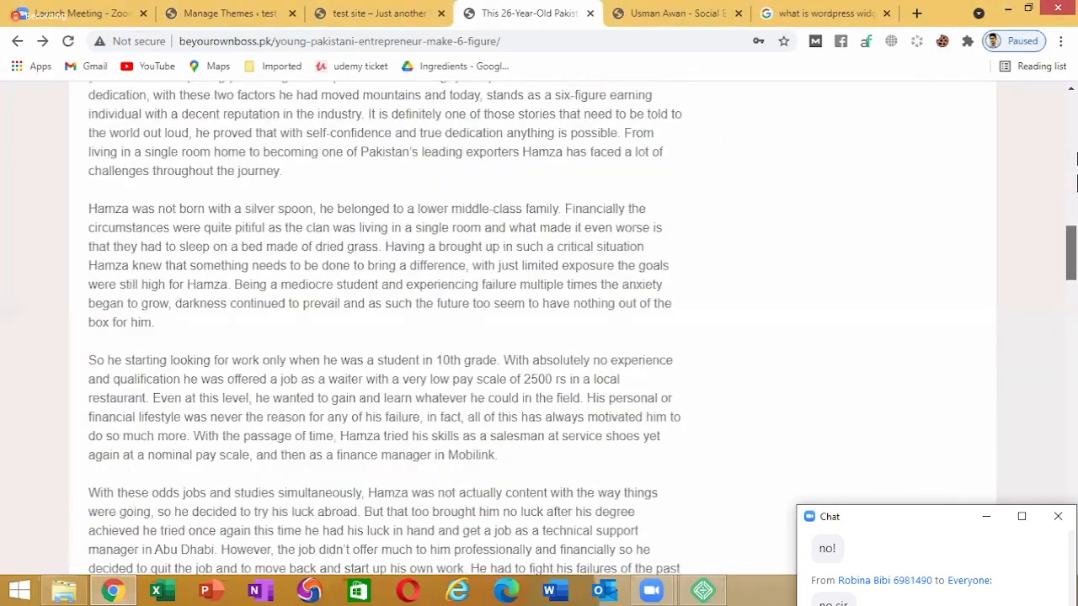
scroll(1076, 179, "up", 4)
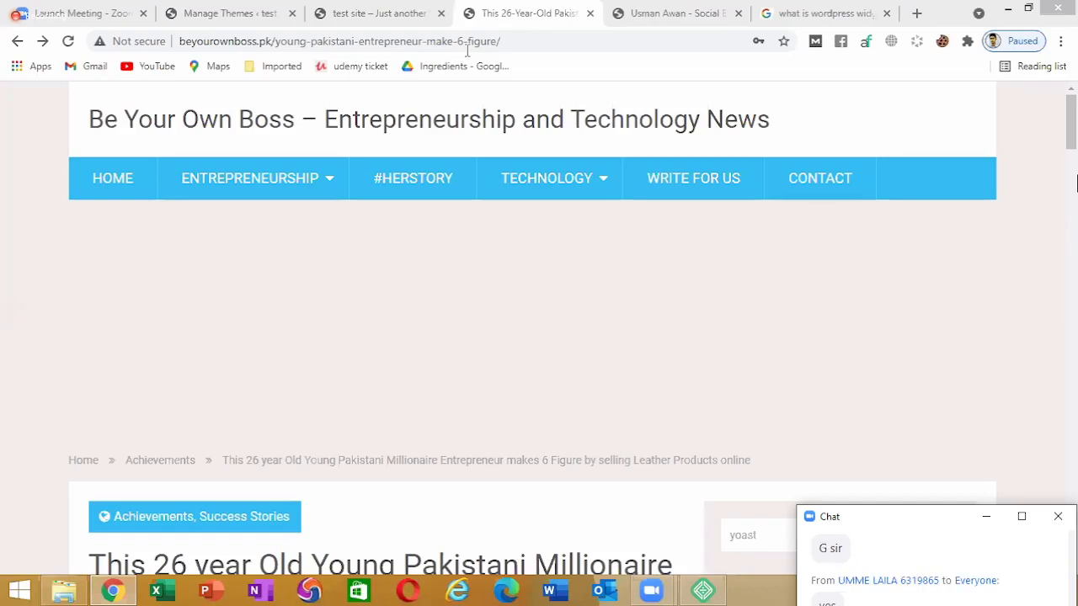
Compare the test site's Appearance Menus entry with the article site's navigation bar, including its Entrepreneurship and Technology submenus
left_click(276, 12)
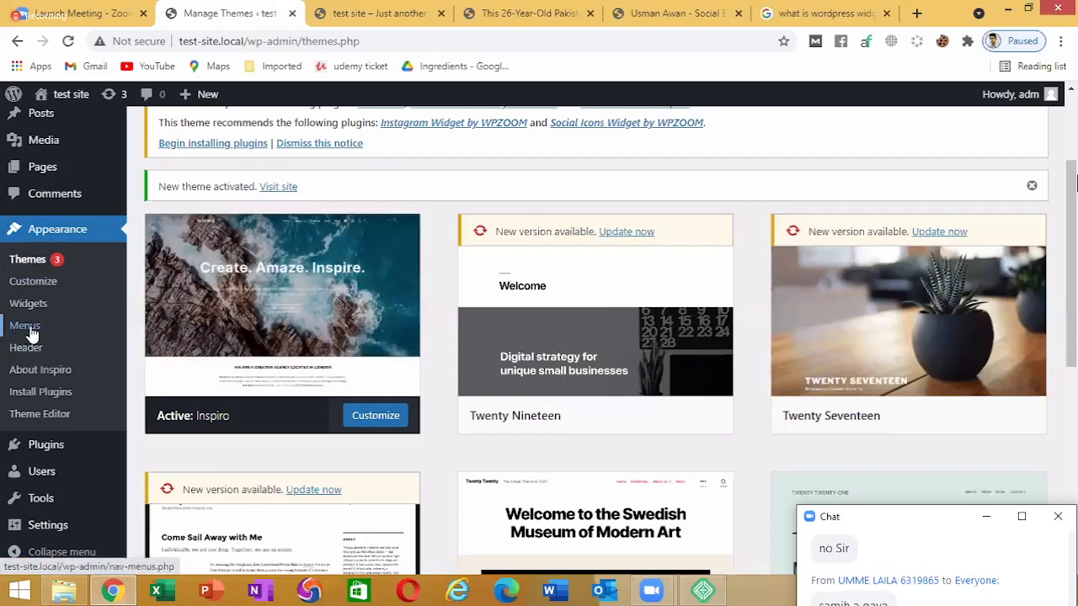
left_click(543, 11)
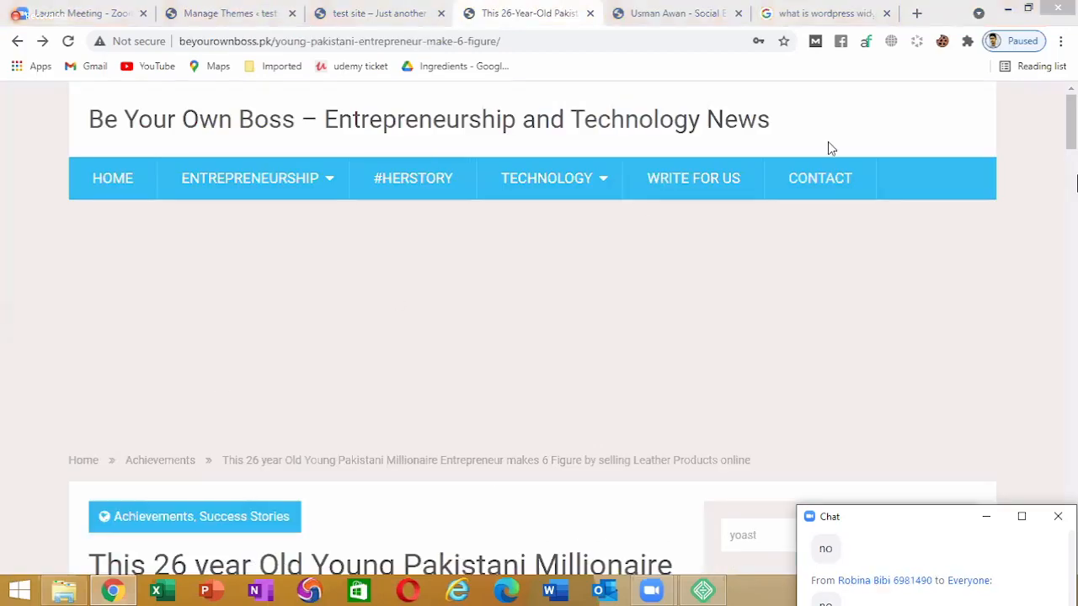
mouse_move(264, 168)
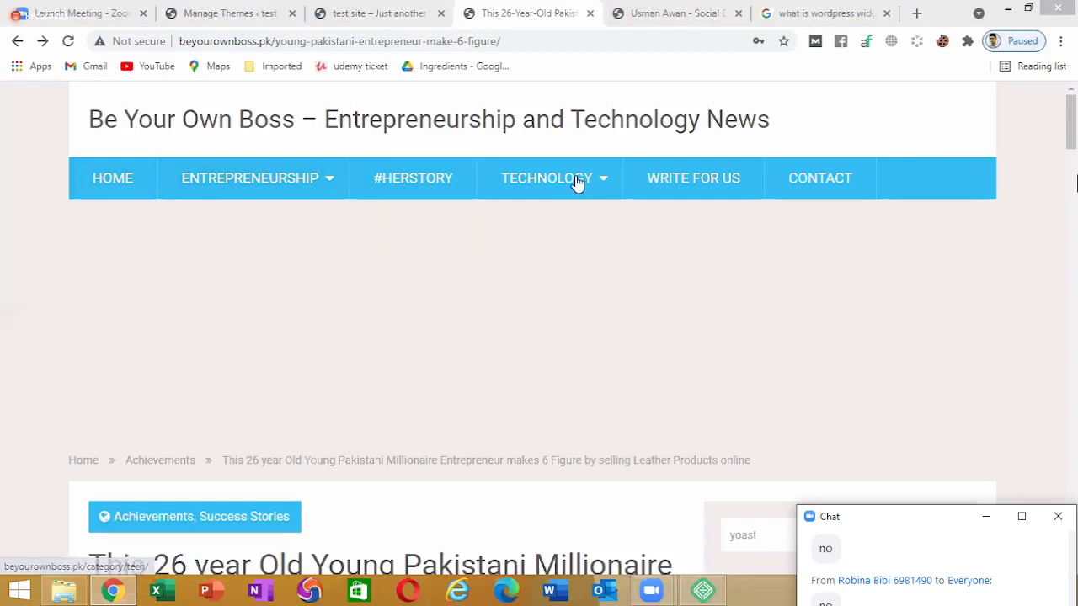
mouse_move(577, 183)
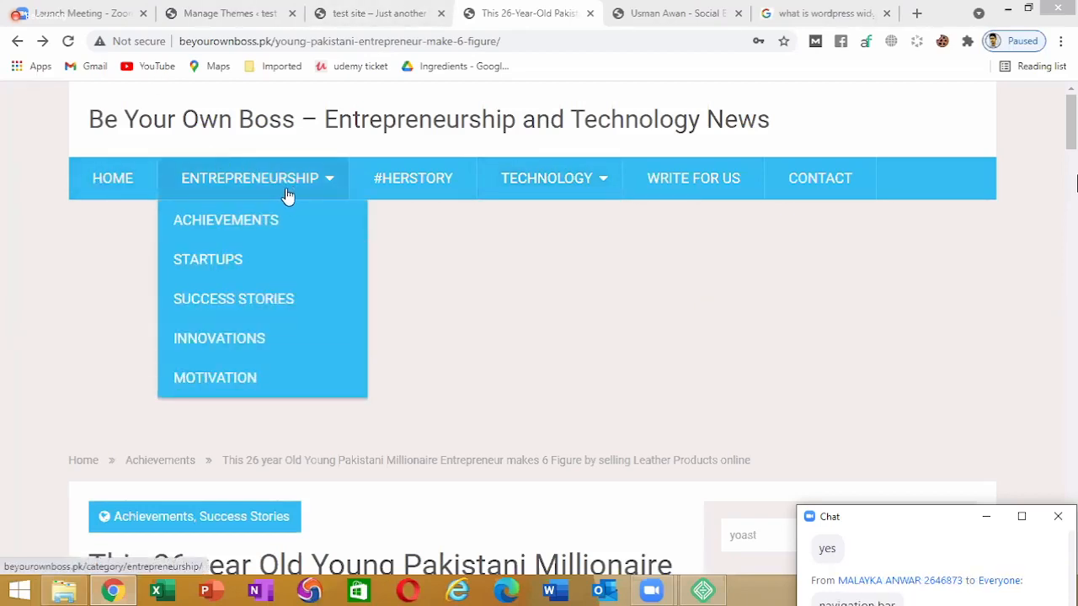
mouse_move(497, 189)
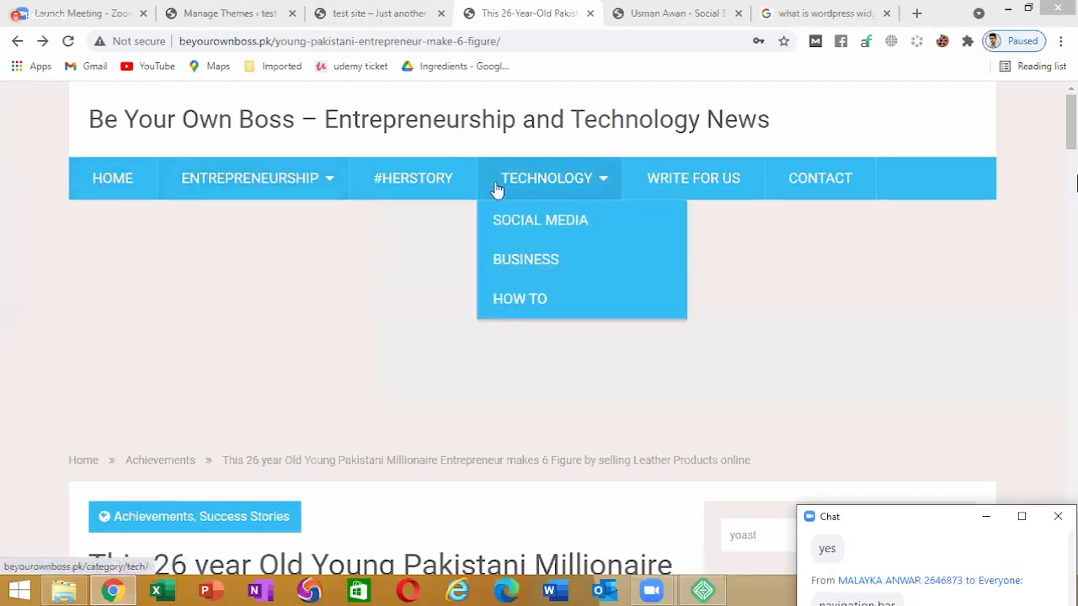
mouse_move(282, 186)
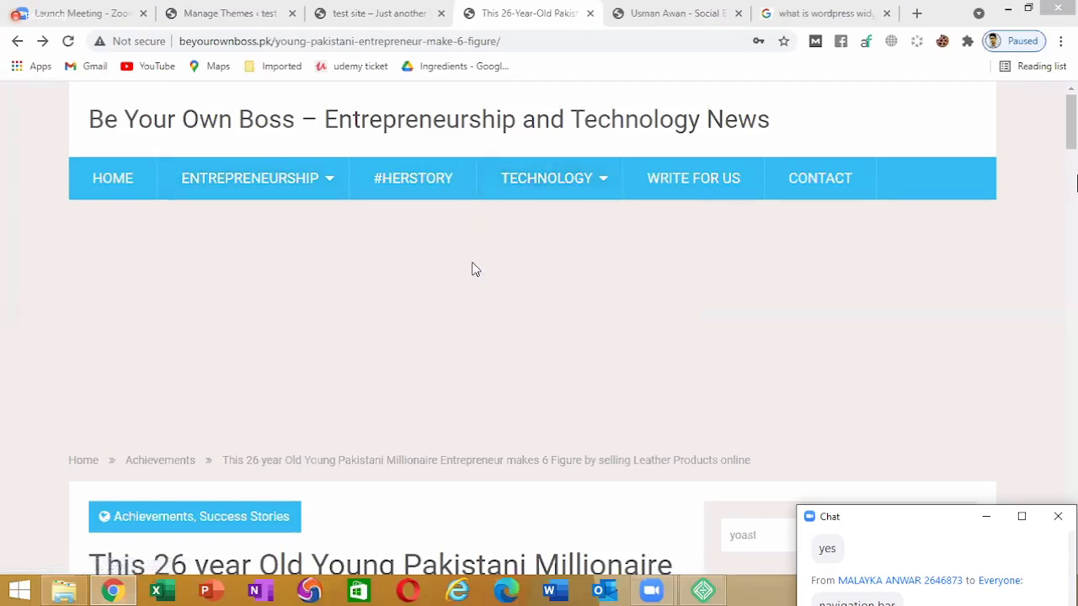
mouse_move(332, 195)
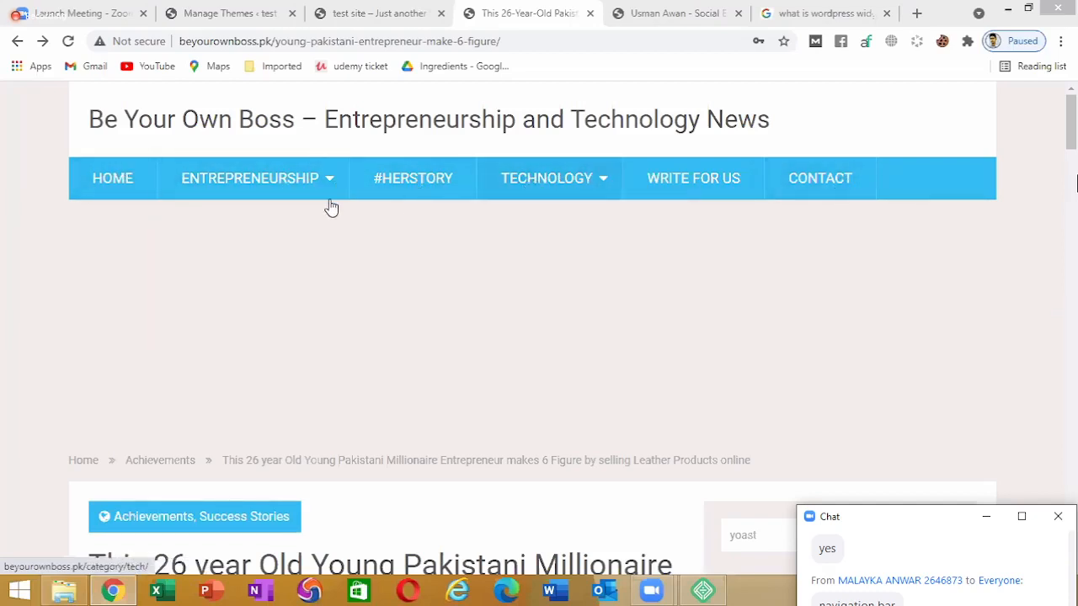
mouse_move(618, 195)
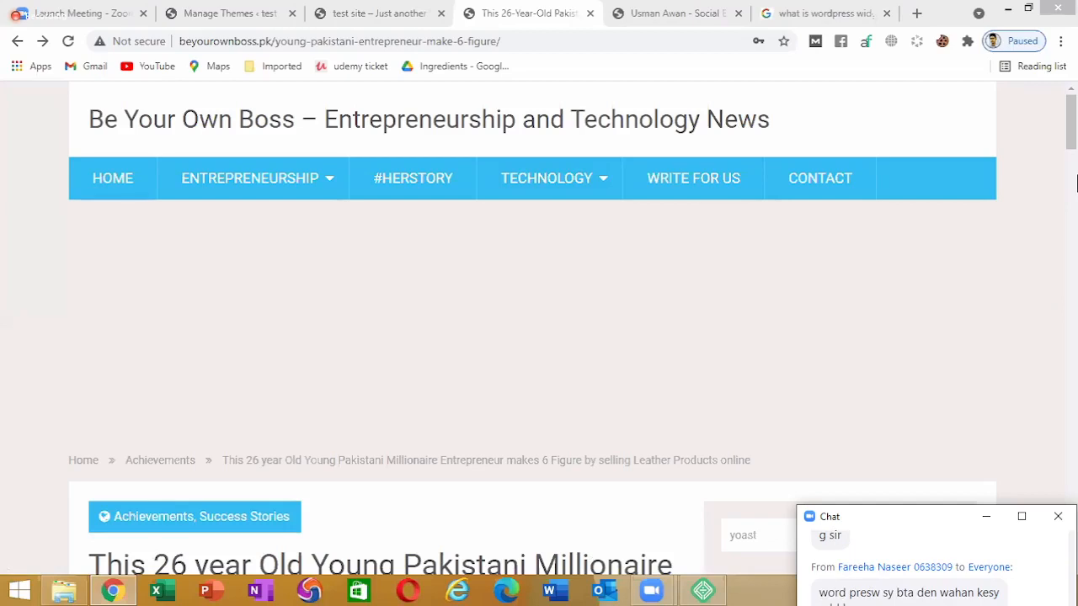
Adjust the computer's speaker volume and dismiss the volume control
left_click(935, 591)
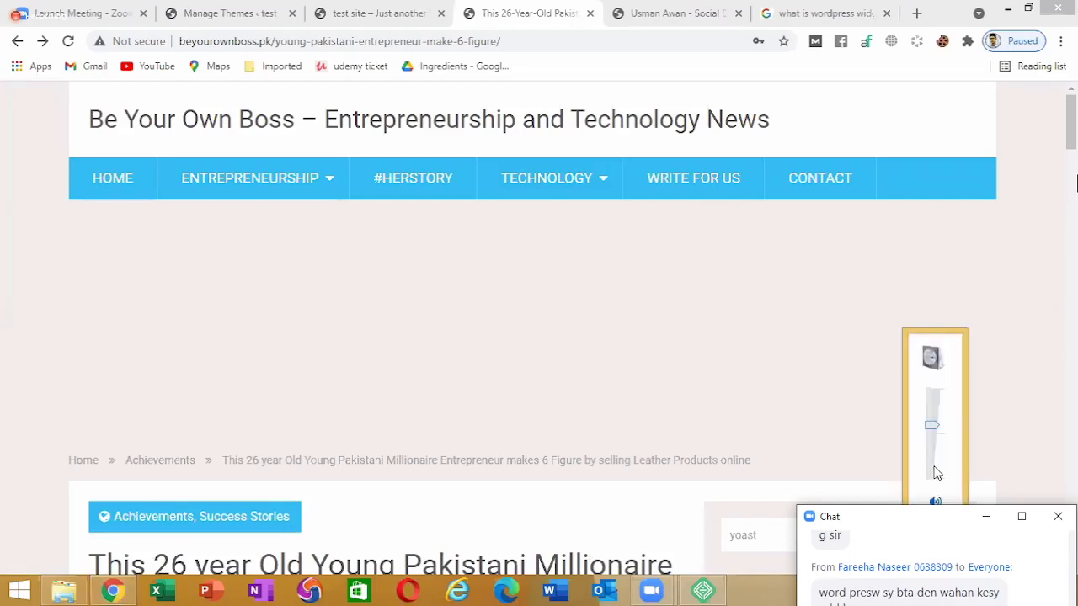
left_click(933, 467)
left_click(1075, 184)
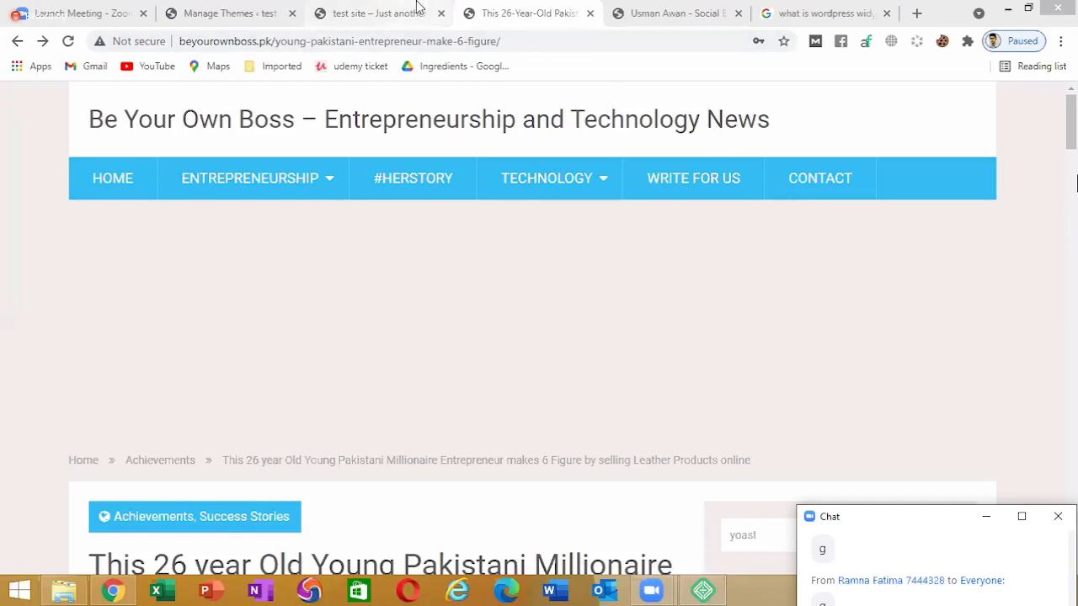
Open the Theme Editor in the test site's admin dashboard and accept the direct-editing warning for the Inspiro theme
left_click(320, 10)
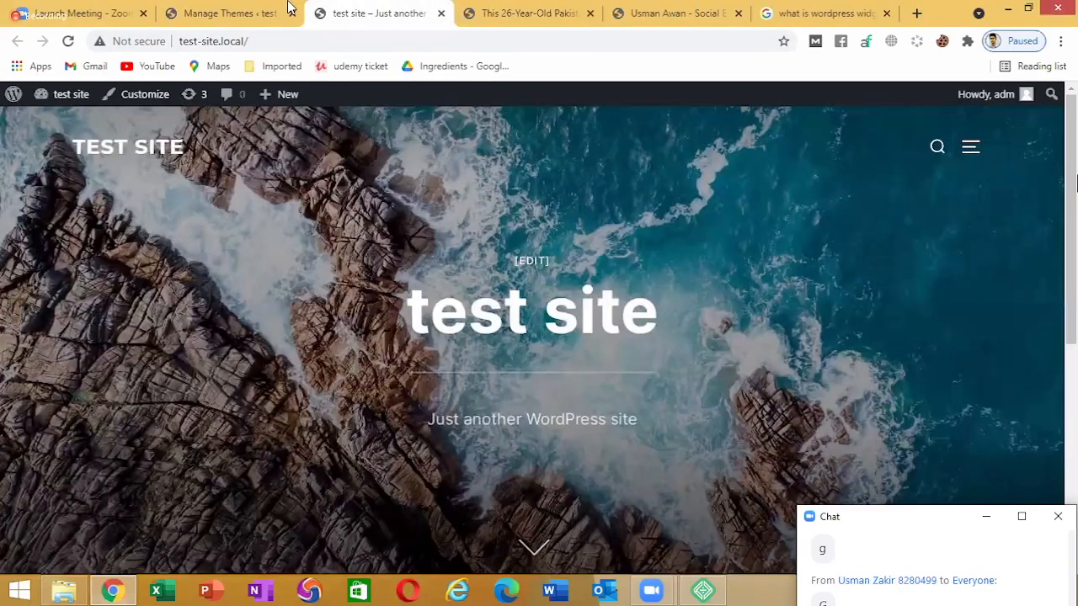
left_click(289, 7)
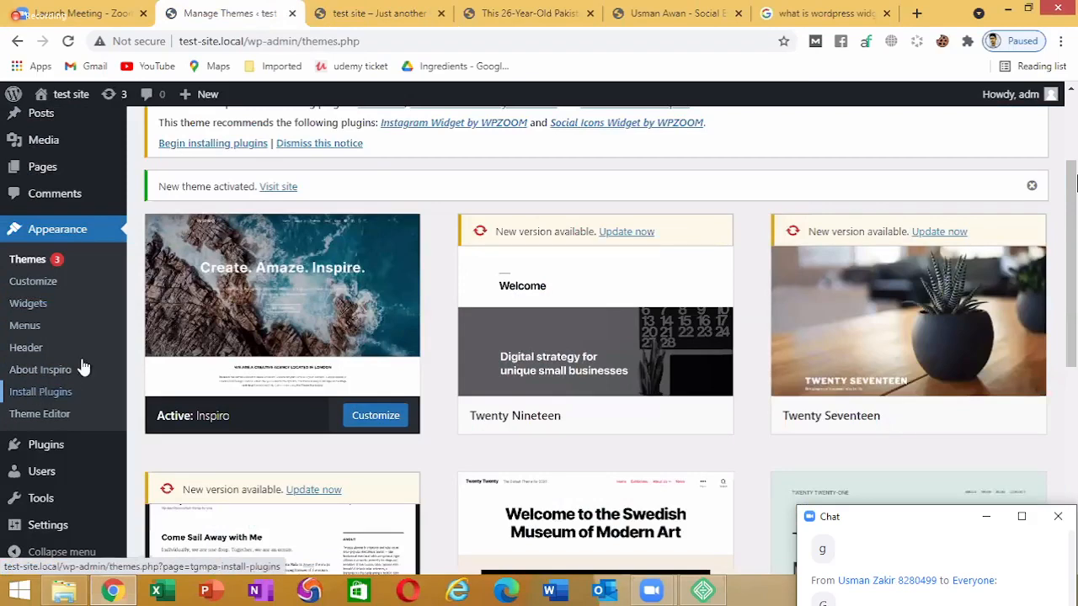
left_click(39, 419)
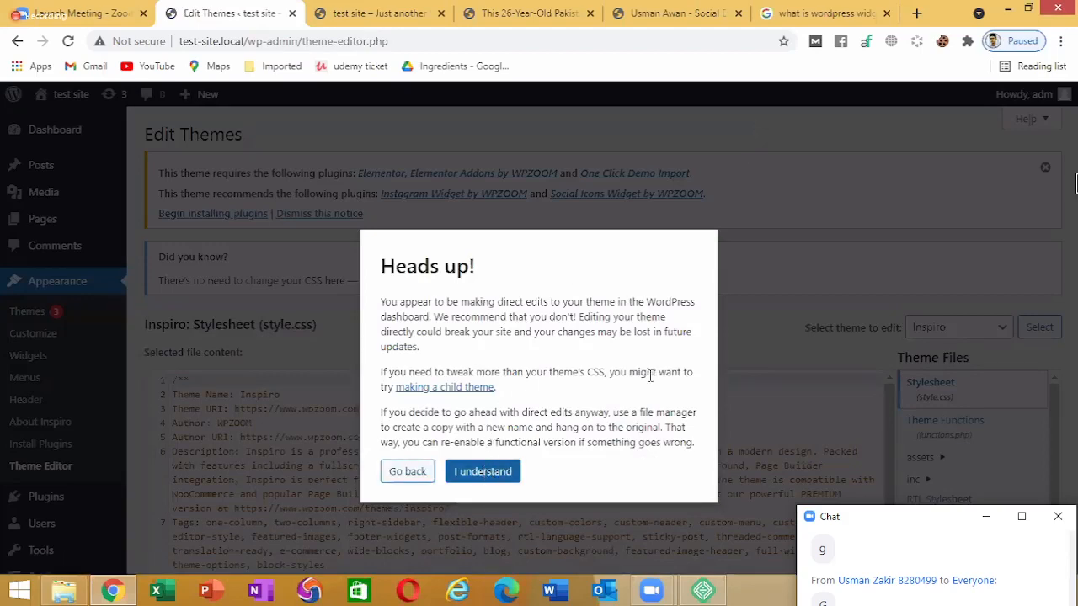
left_click(483, 472)
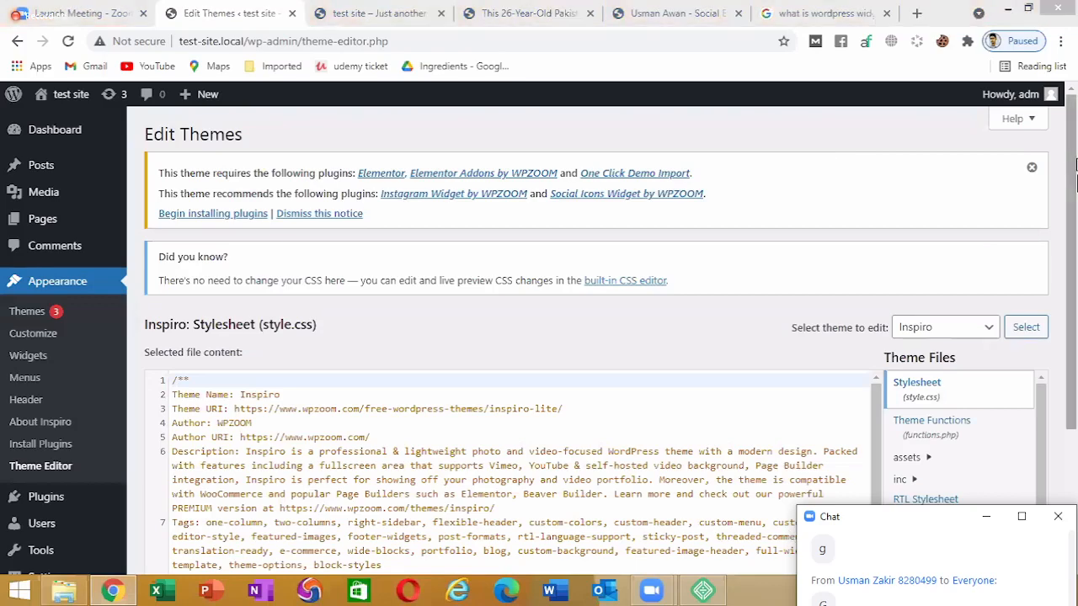
Examine the Inspiro theme's file list, from the Stylesheet and Theme Functions through the header, footer, search and sidebar templates to readme.txt
left_click_drag(1074, 252, 1073, 362)
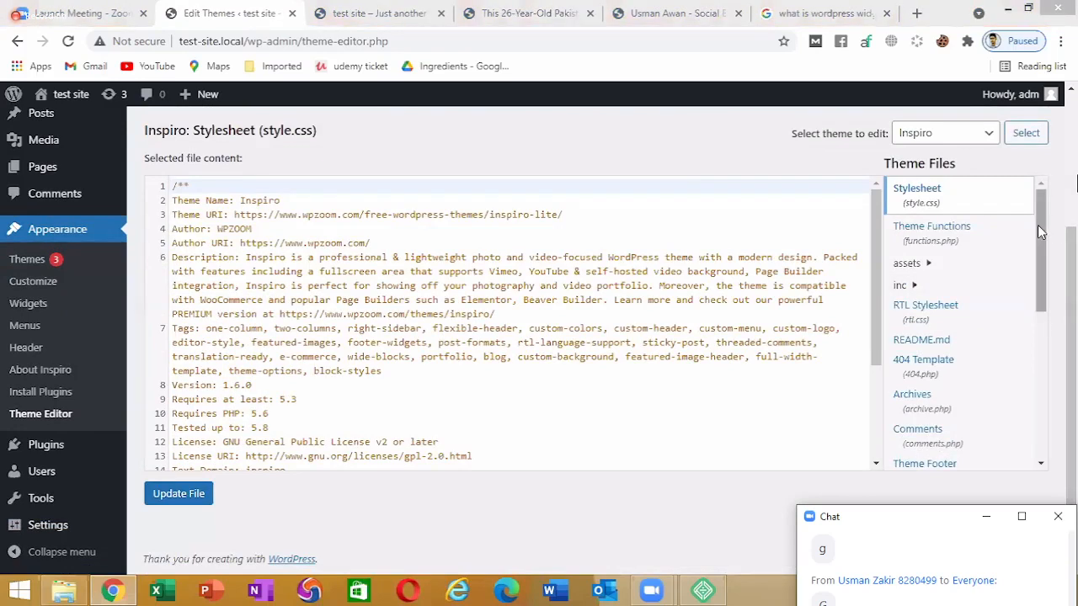
scroll(1032, 290, "down", 2)
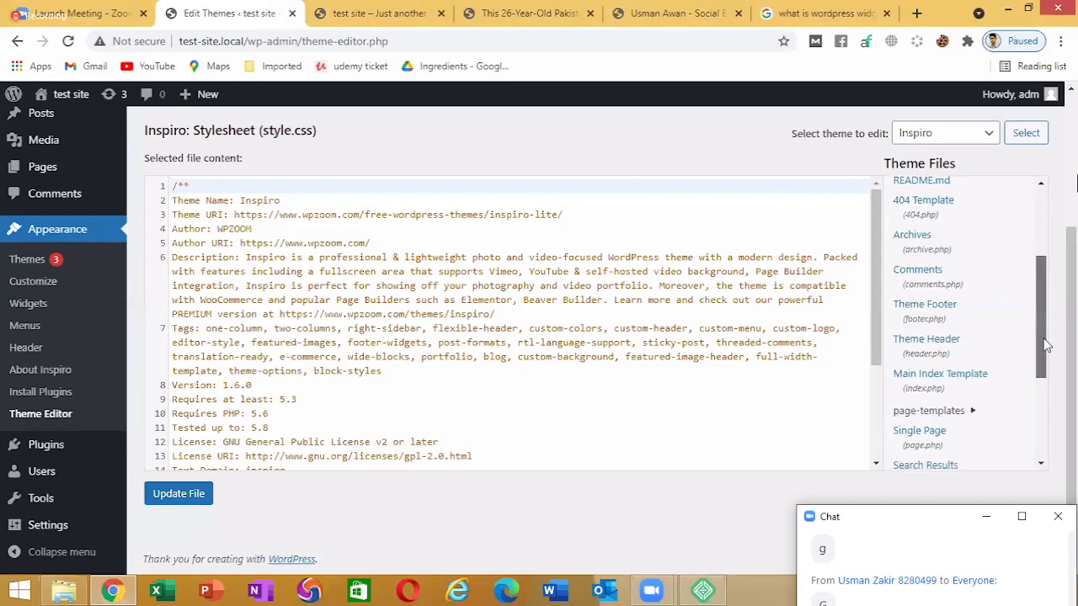
scroll(1045, 345, "down", 2)
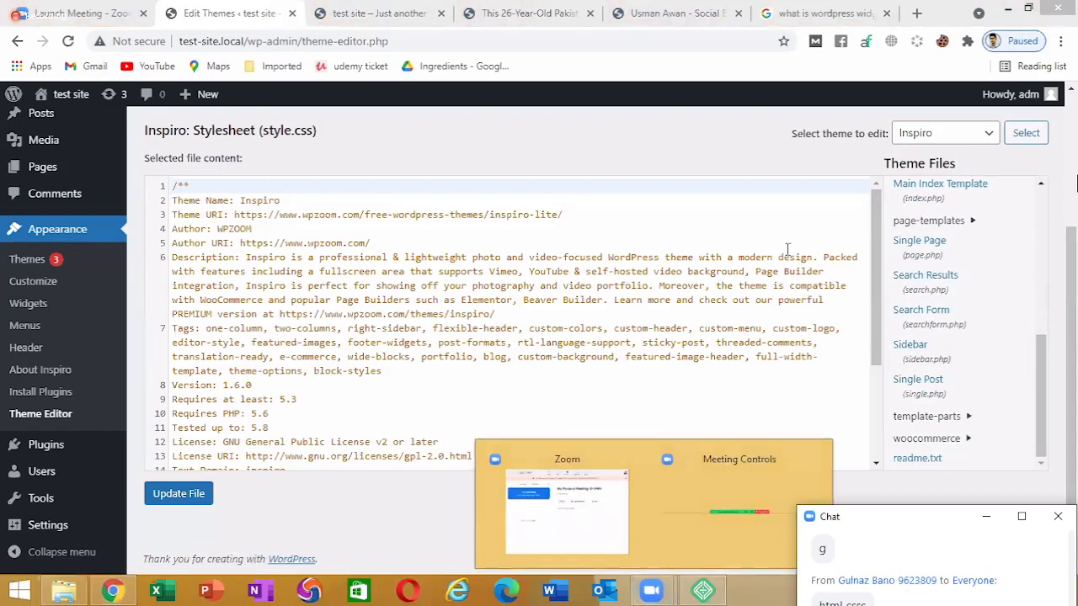
left_click_drag(1047, 410, 1048, 379)
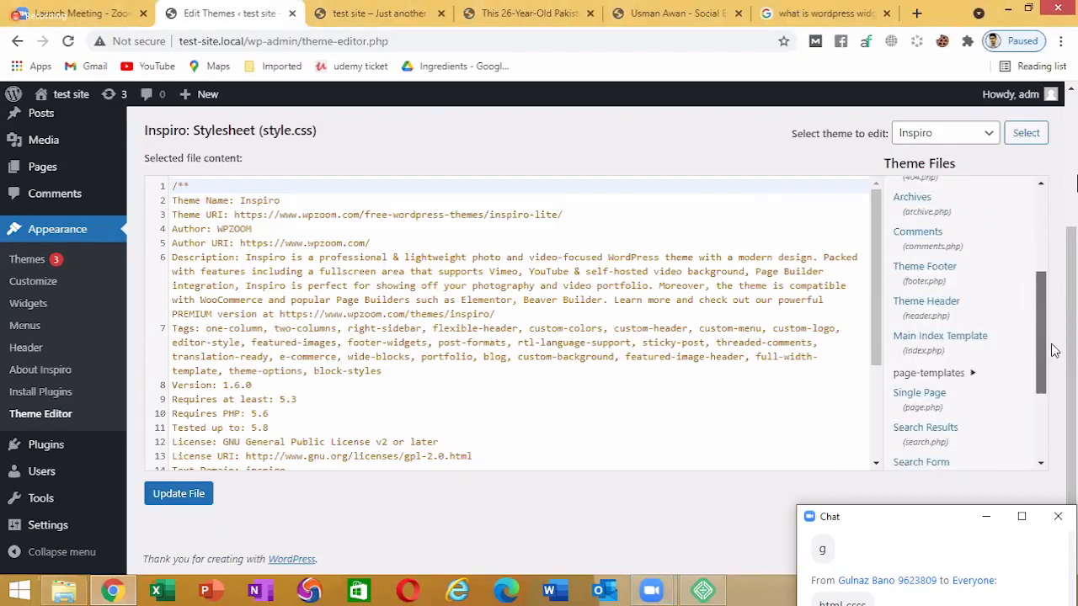
scroll(1044, 388, "down", 2)
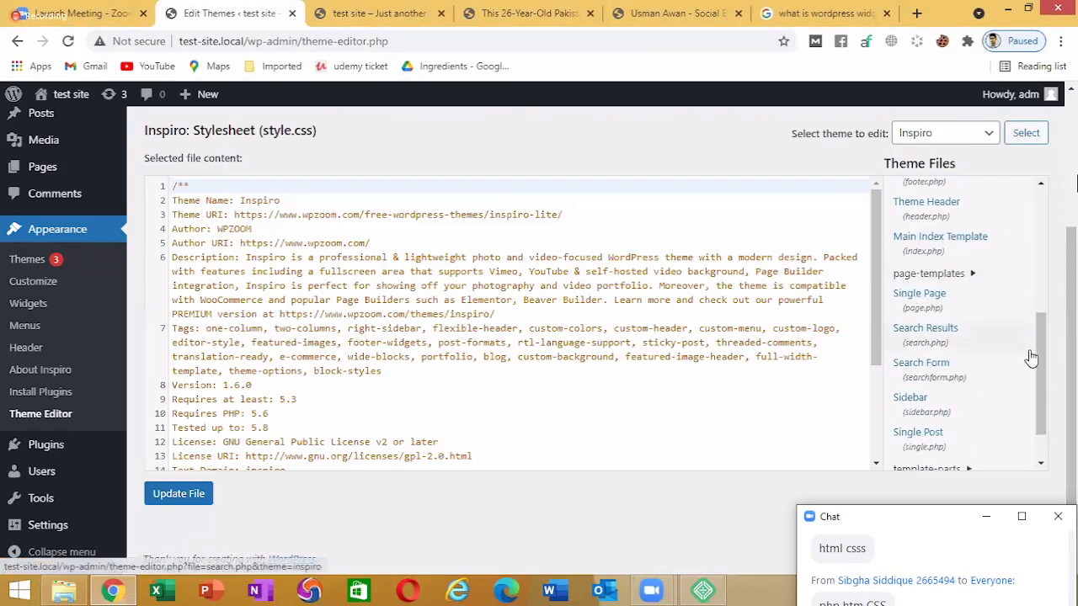
mouse_move(1041, 362)
left_mouse_down()
mouse_move(1049, 232)
mouse_move(1053, 375)
left_mouse_up()
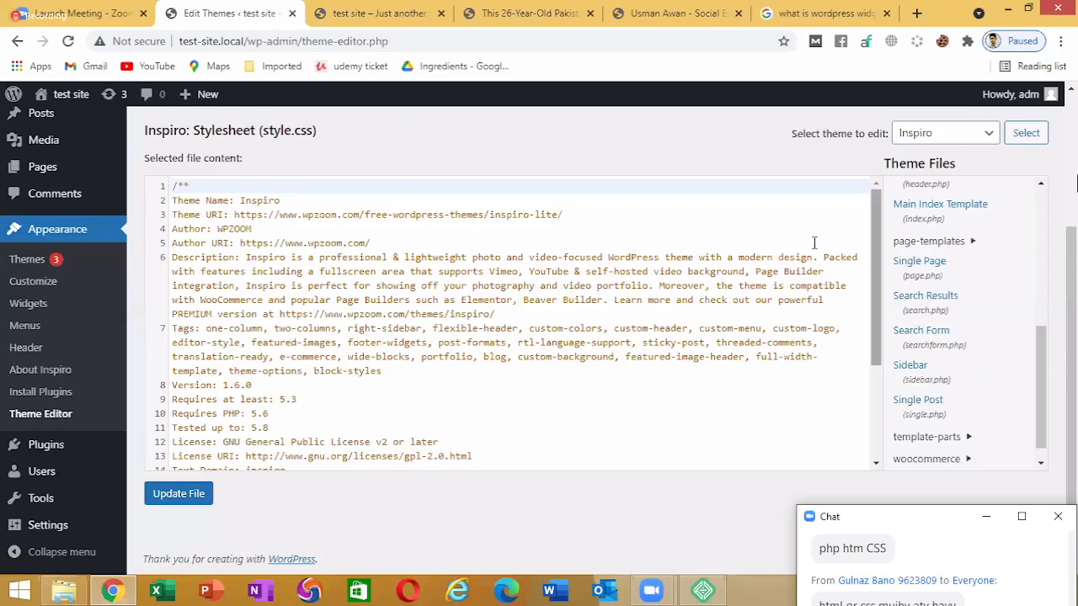
scroll(815, 242, "down", 3)
scroll(842, 270, "up", 3)
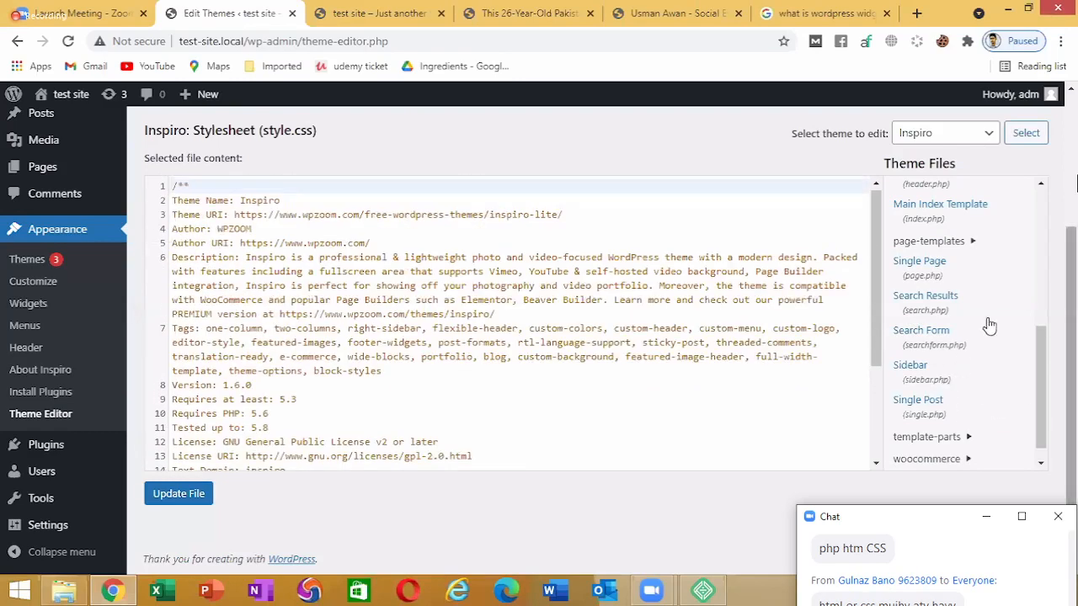
scroll(976, 287, "up", 4)
left_click_drag(1072, 374, 1075, 244)
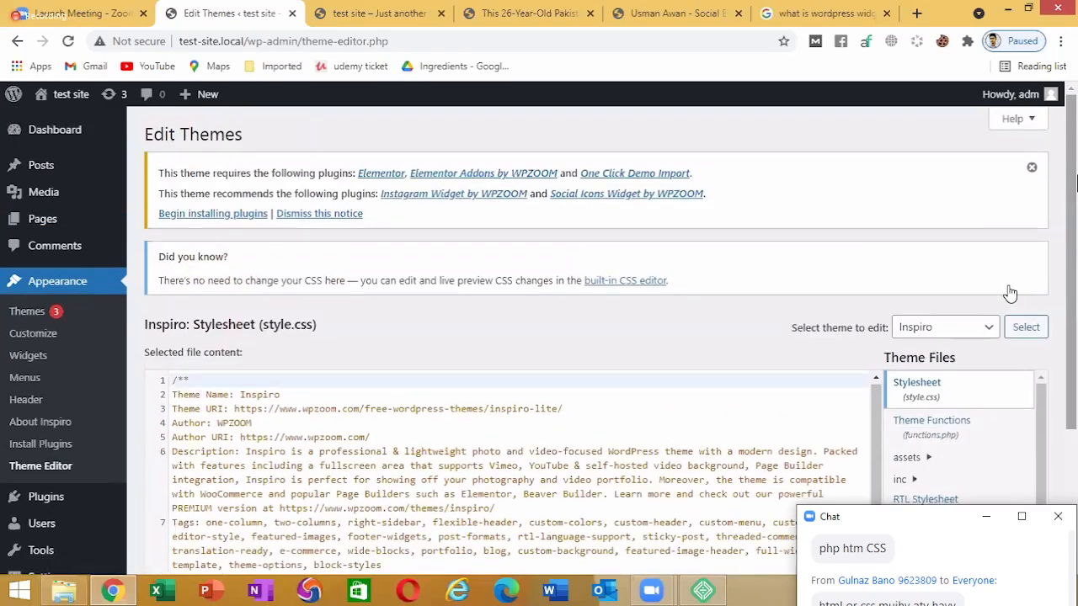
scroll(1008, 290, "down", 2)
scroll(926, 379, "down", 3)
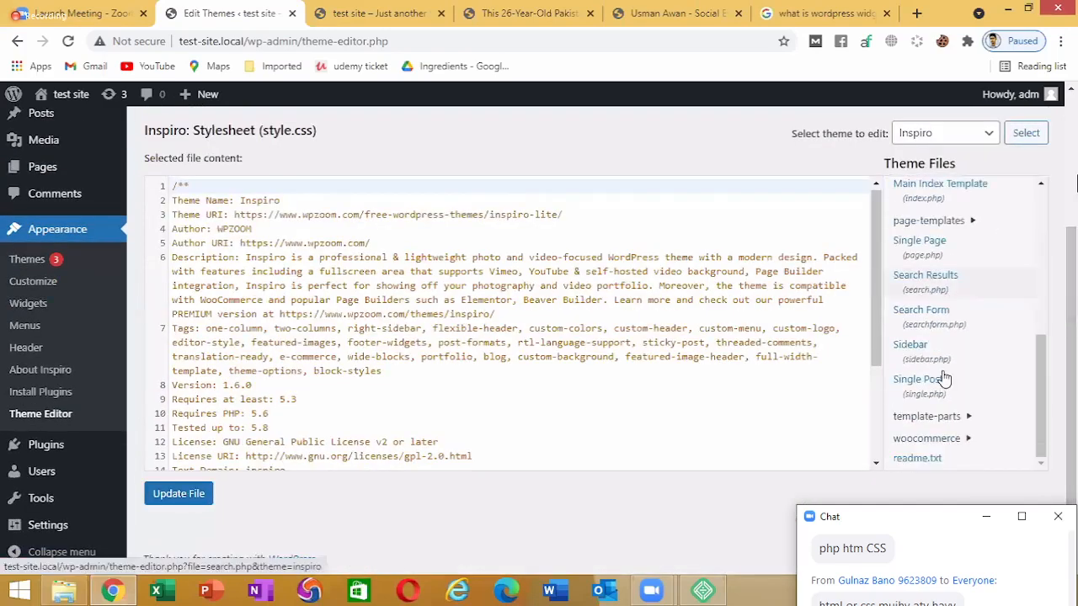
scroll(505, 337, "down", 3)
scroll(505, 337, "up", 3)
scroll(960, 295, "up", 3)
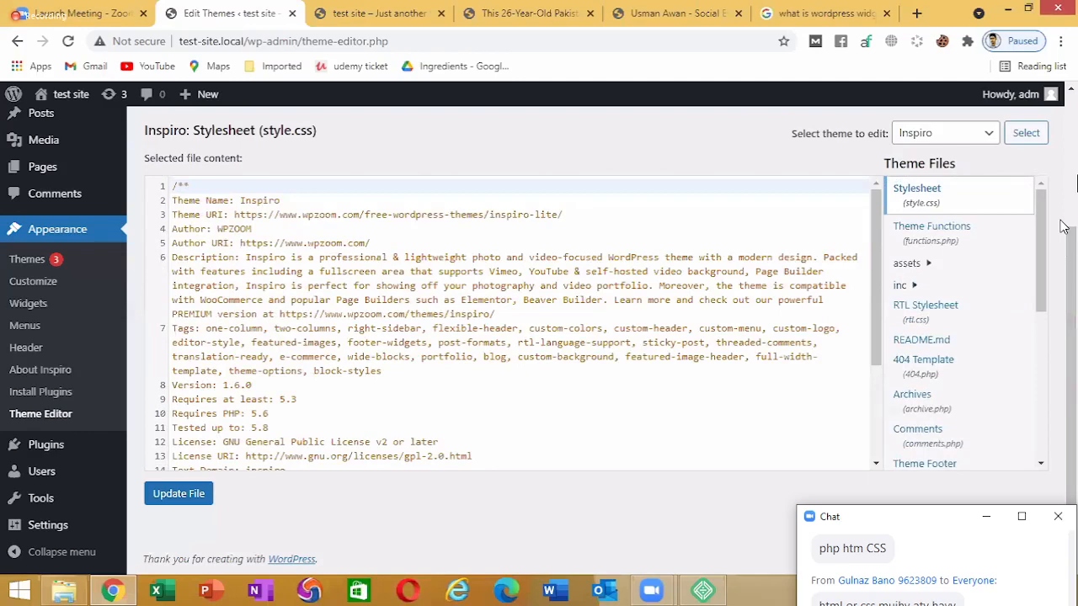
scroll(944, 253, "up", 2)
Read through the code of the Inspiro theme's style.css stylesheet, from the theme name to the closing CSS note
scroll(764, 356, "down", 1)
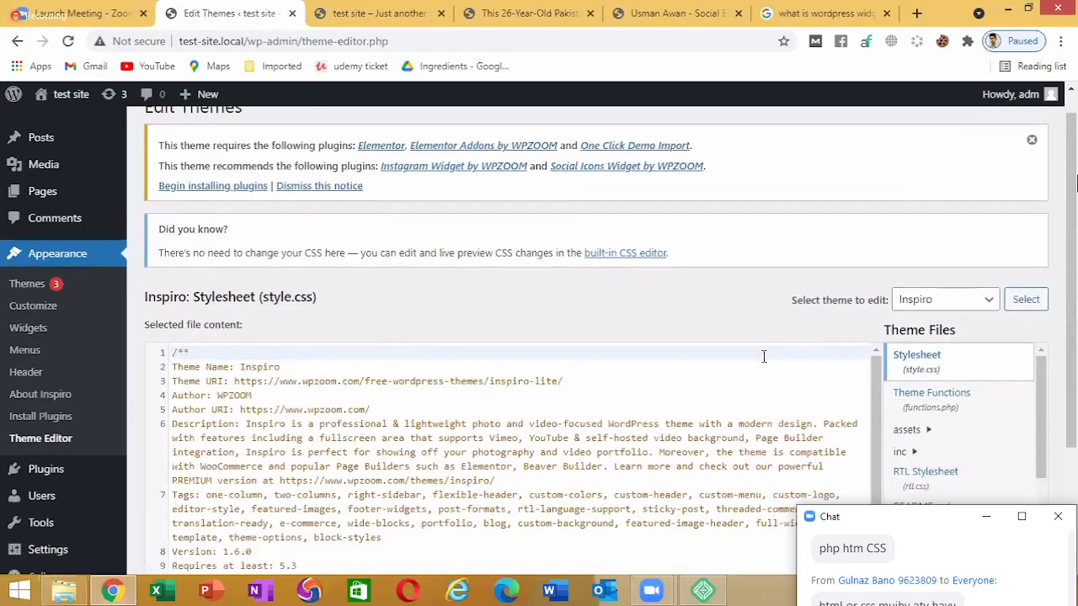
scroll(764, 356, "down", 2)
scroll(362, 352, "down", 3)
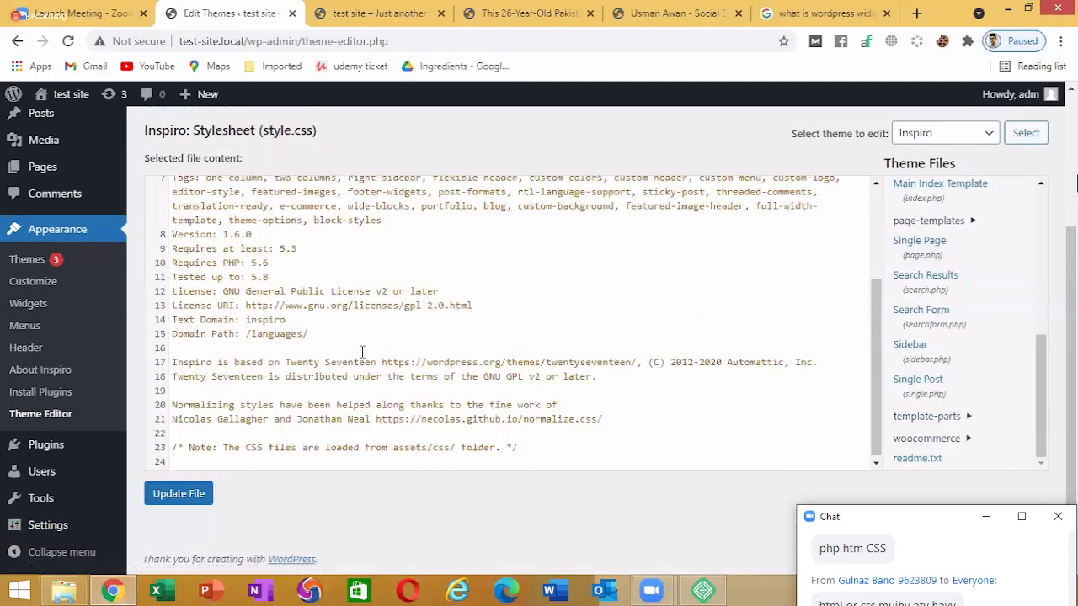
scroll(830, 249, "up", 1)
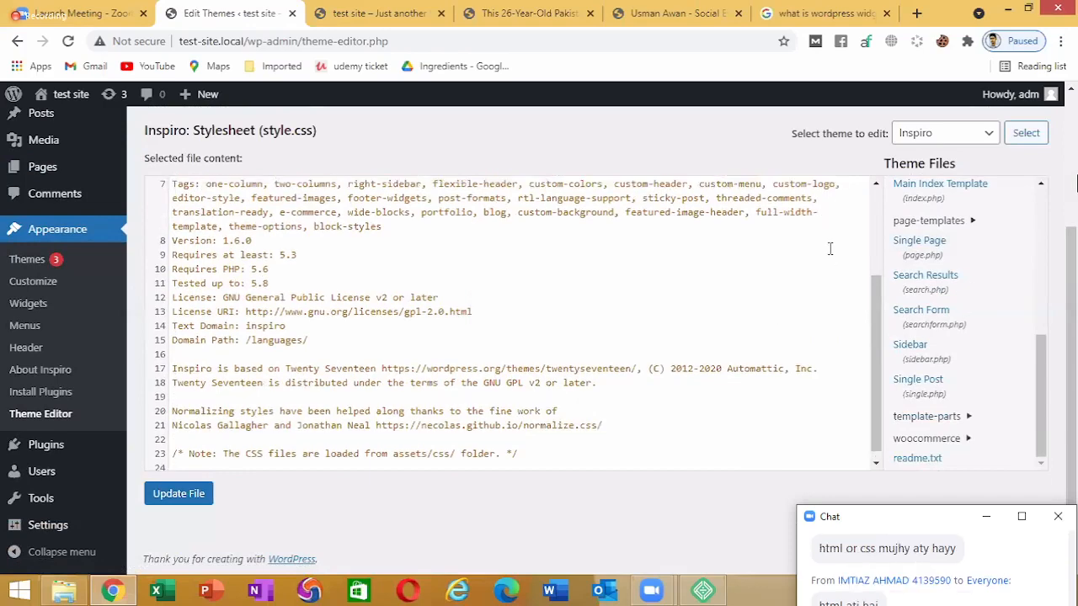
scroll(830, 248, "up", 3)
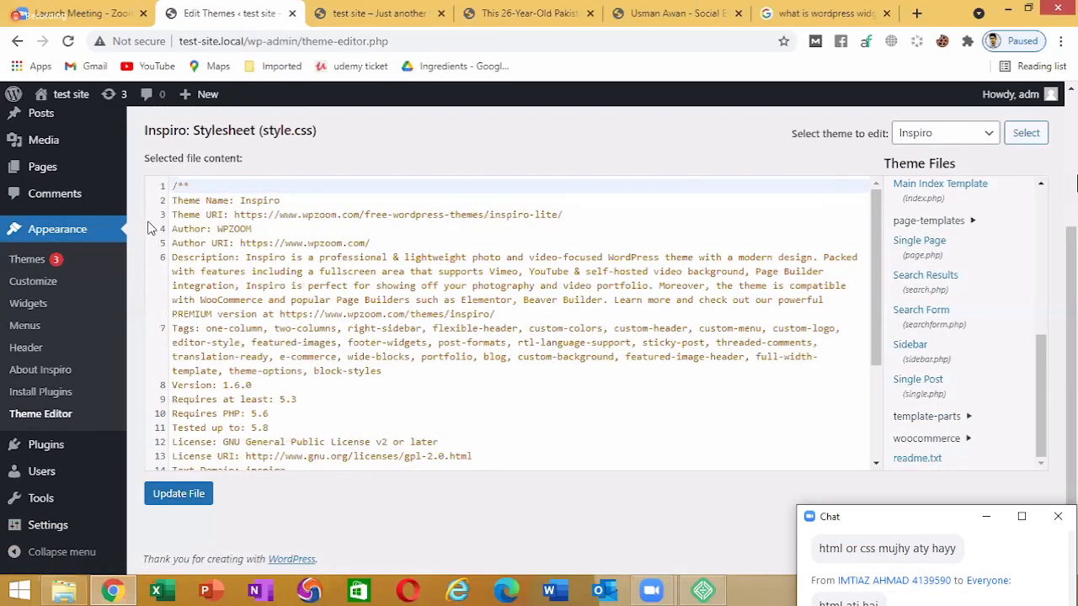
scroll(137, 255, "down", 3)
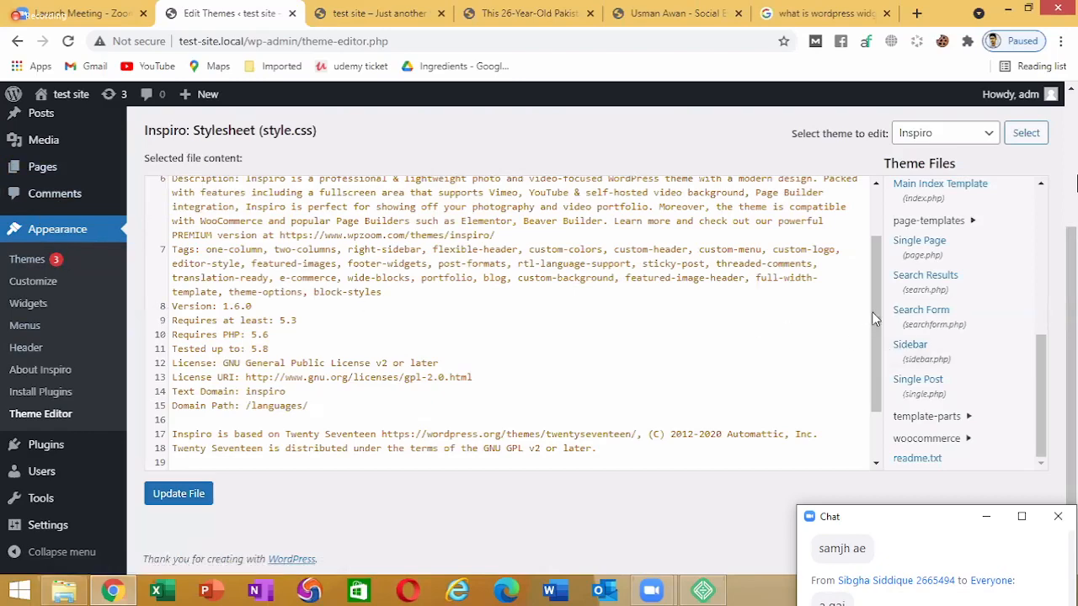
left_click_drag(873, 318, 873, 371)
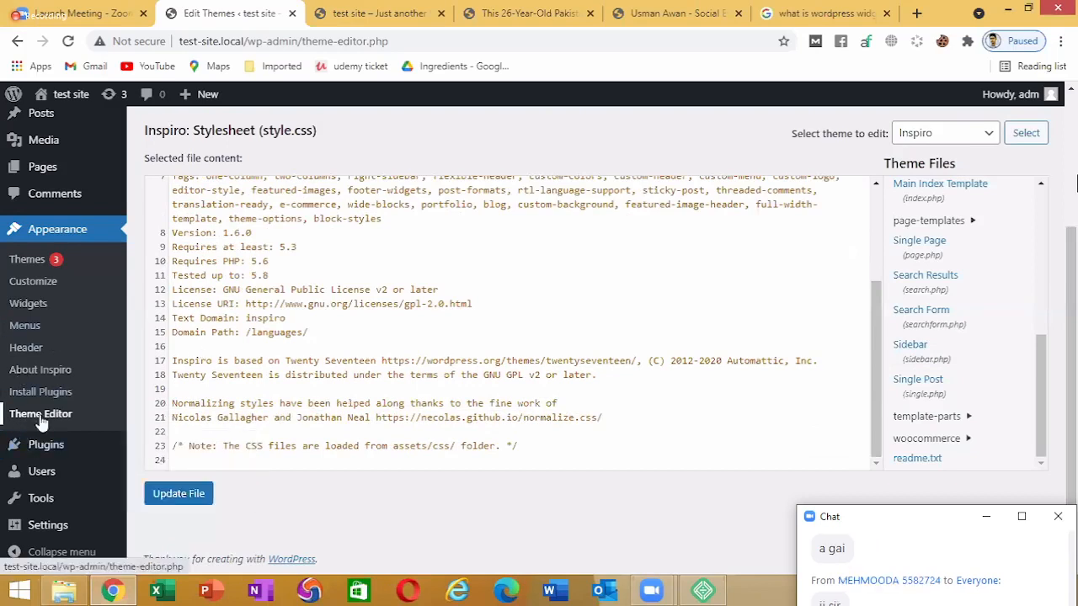
Open the test site's installed plugins list and the page for adding new plugins
mouse_move(67, 453)
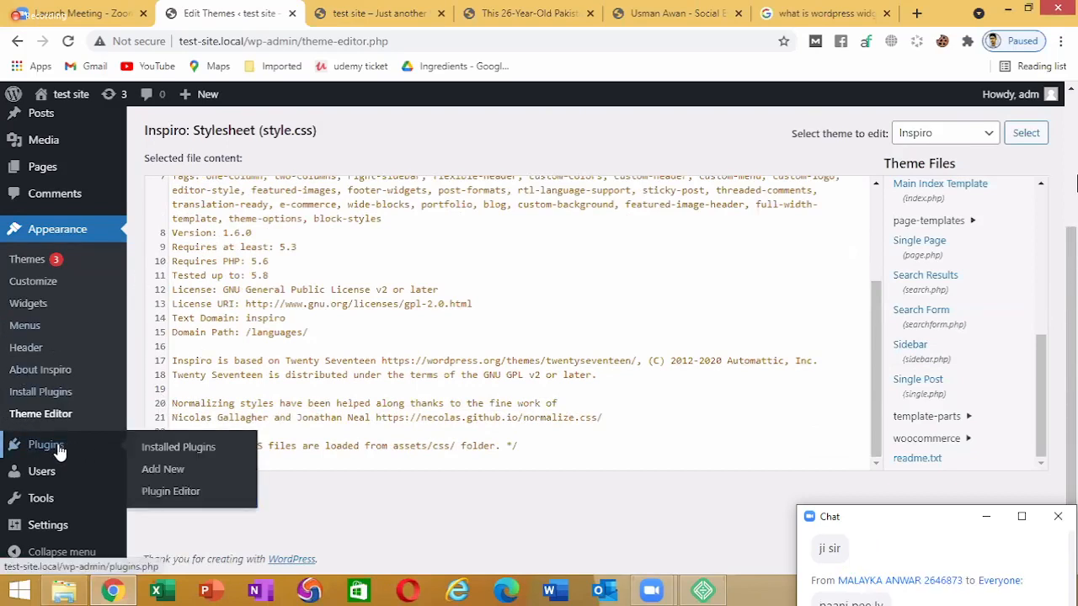
left_click(59, 453)
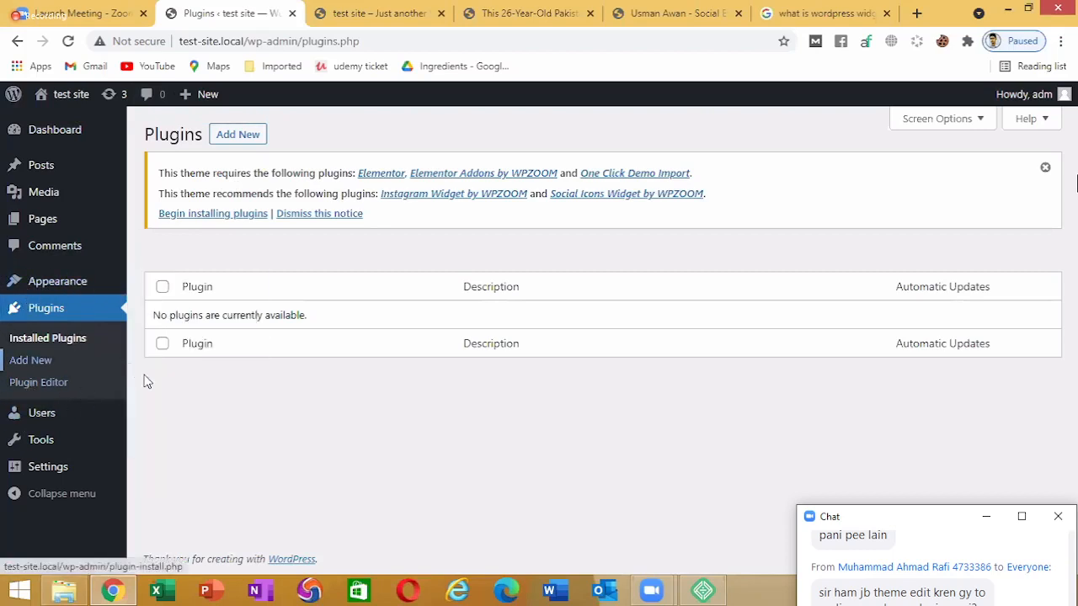
left_click(37, 360)
mouse_move(81, 435)
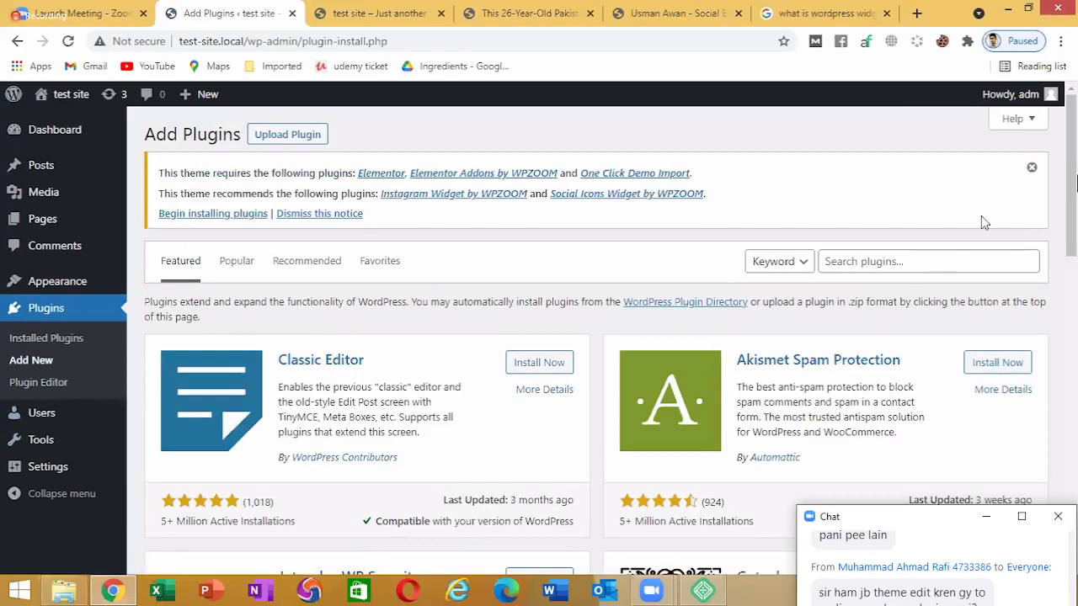
left_click_drag(1071, 166, 948, 75)
Search Google for "what is wordpress plugin" by replacing "widget" in the existing query
left_click(788, 12)
scroll(261, 97, "up", 3)
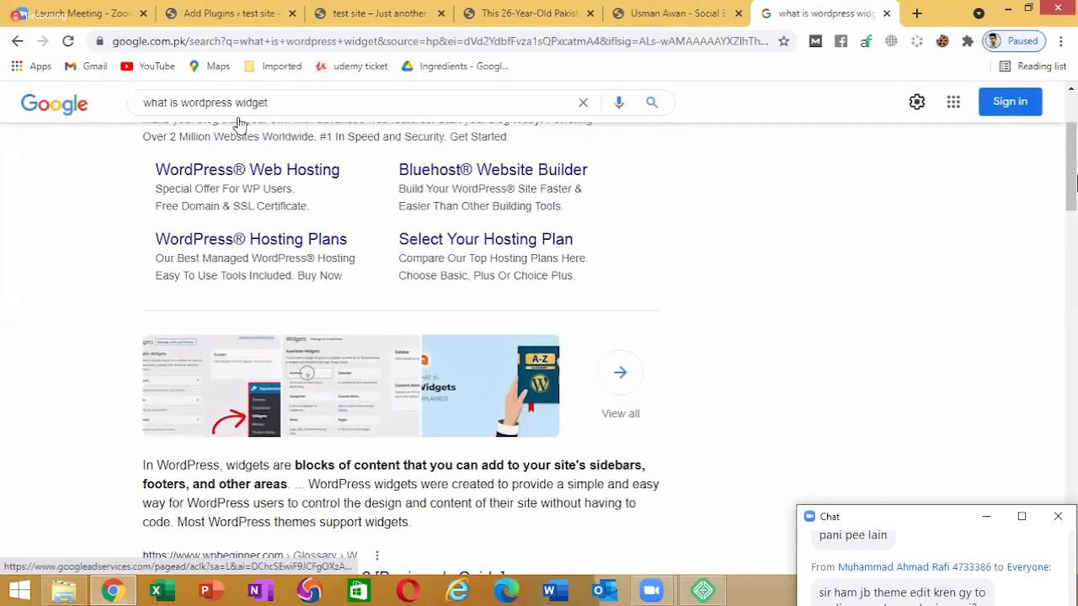
left_click_drag(264, 105, 239, 112)
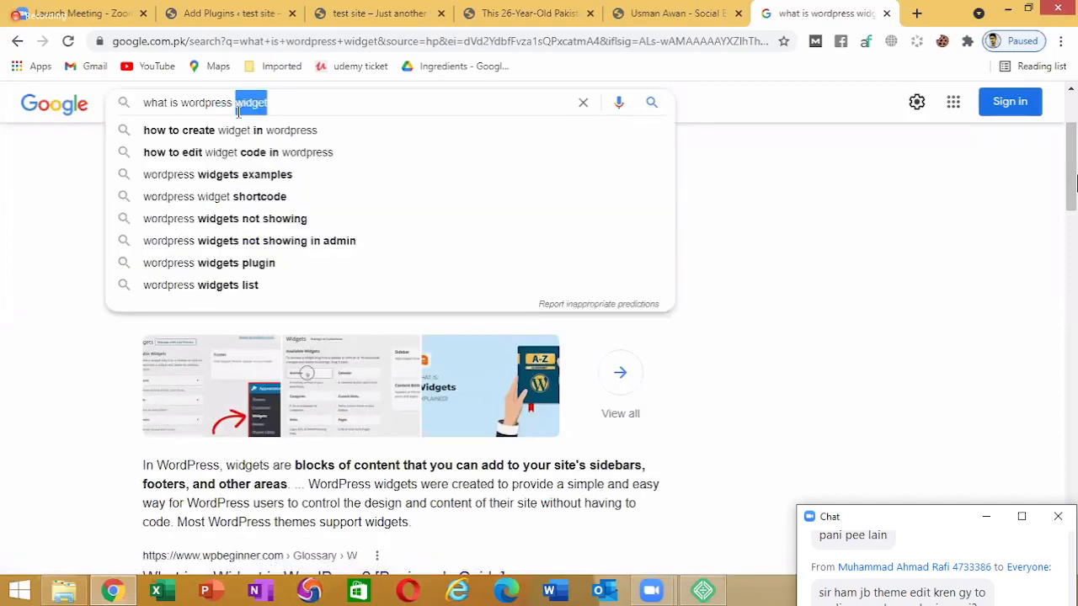
type("plu")
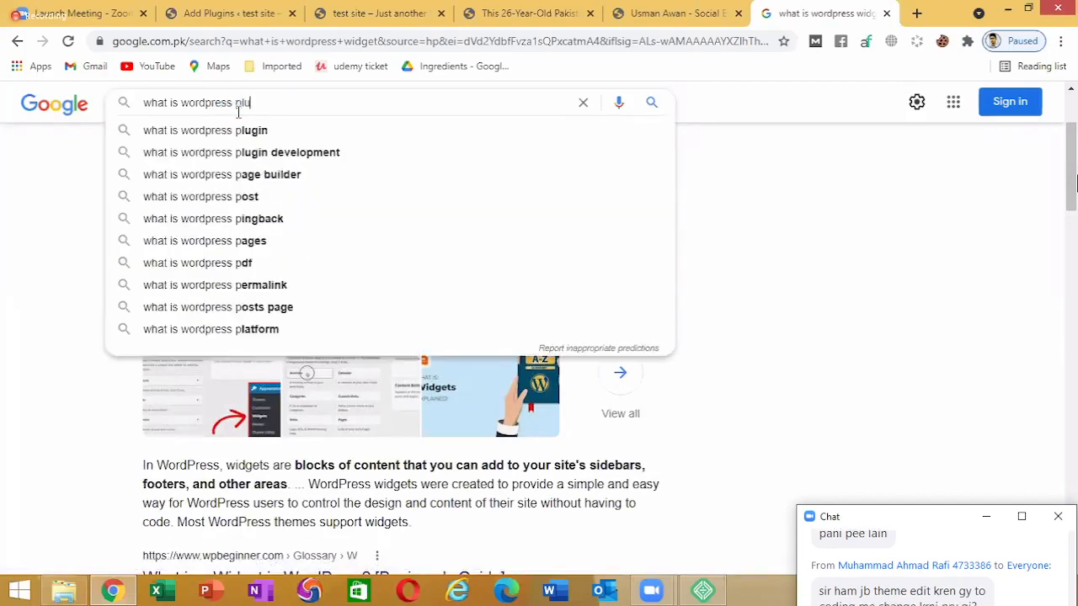
type("gin")
key("Return")
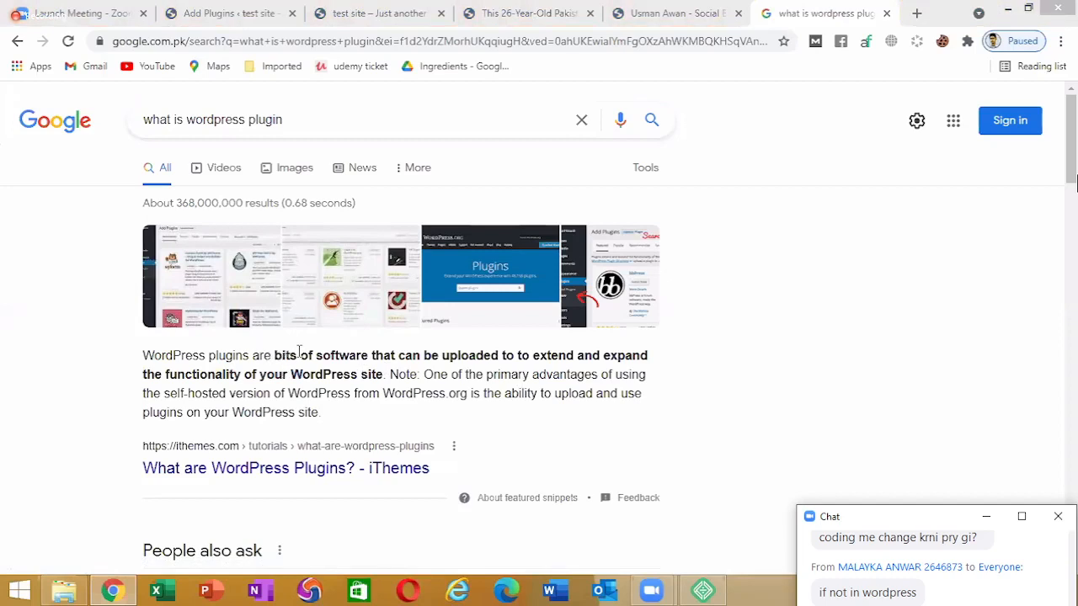
Highlight "bits of software", "extend and expand" and "plugins" one after another in Google's featured definition
left_click_drag(276, 353, 369, 357)
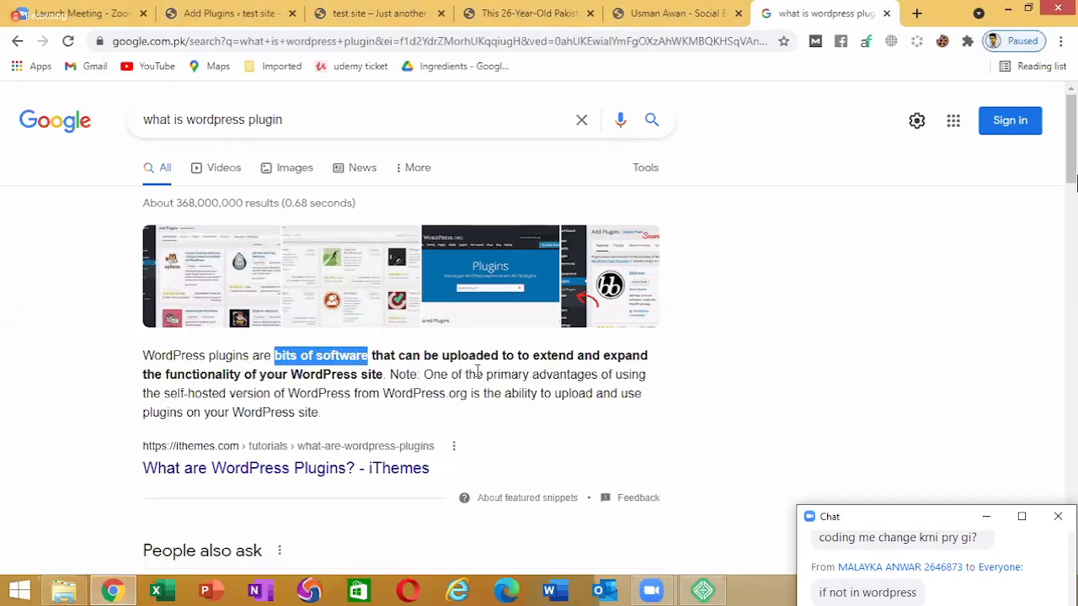
left_click_drag(533, 356, 649, 367)
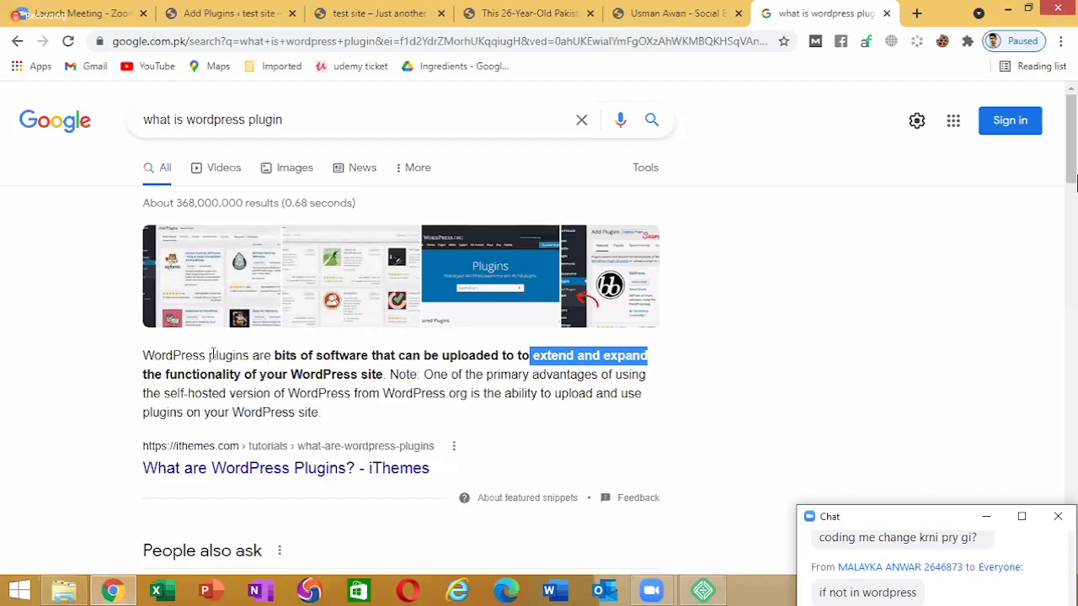
left_click_drag(209, 355, 253, 355)
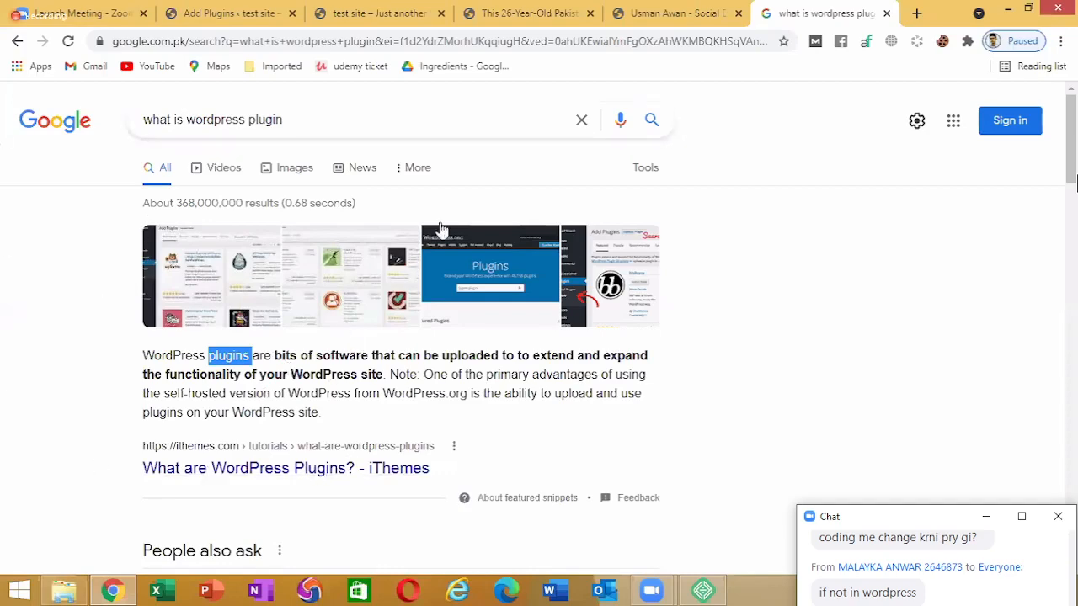
View the test site's front page and return to the admin page for adding plugins
left_click(536, 10)
left_click(428, 12)
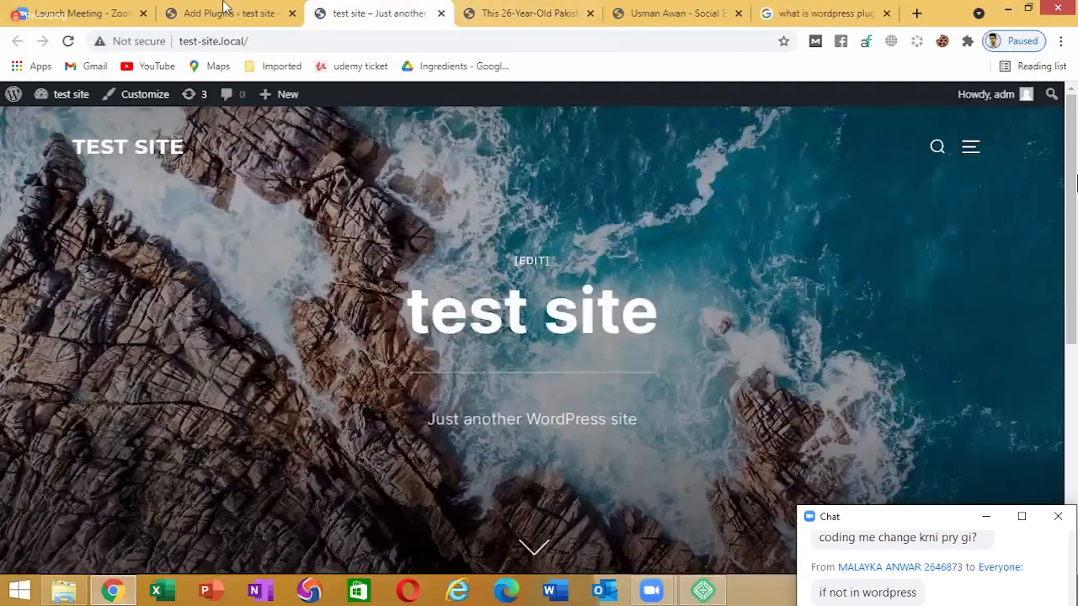
left_click(225, 8)
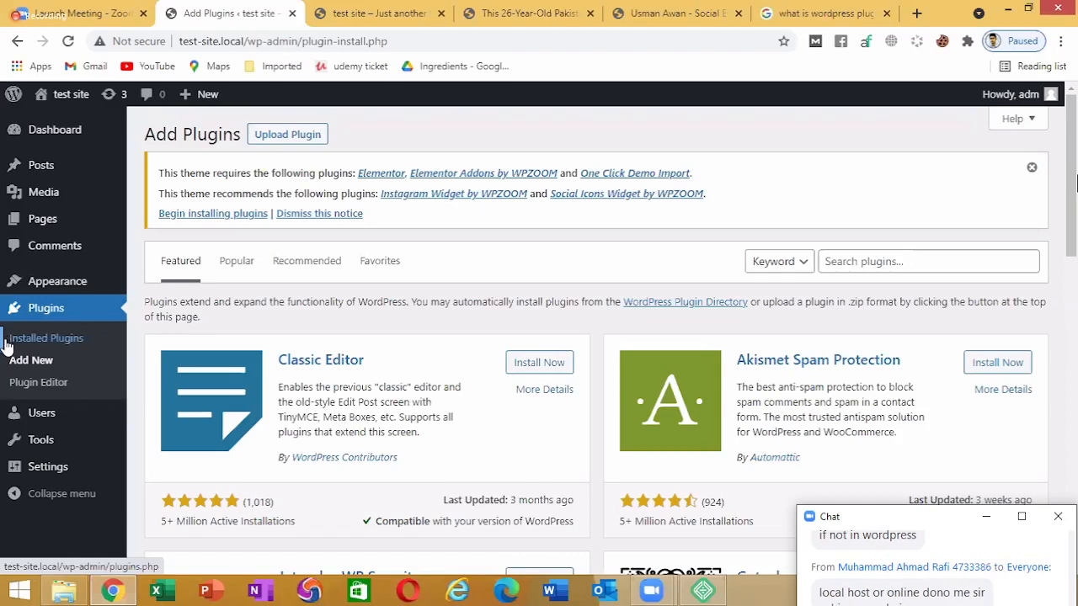
Open the Users list and the Add New User form, and examine its username and email fields
mouse_move(39, 413)
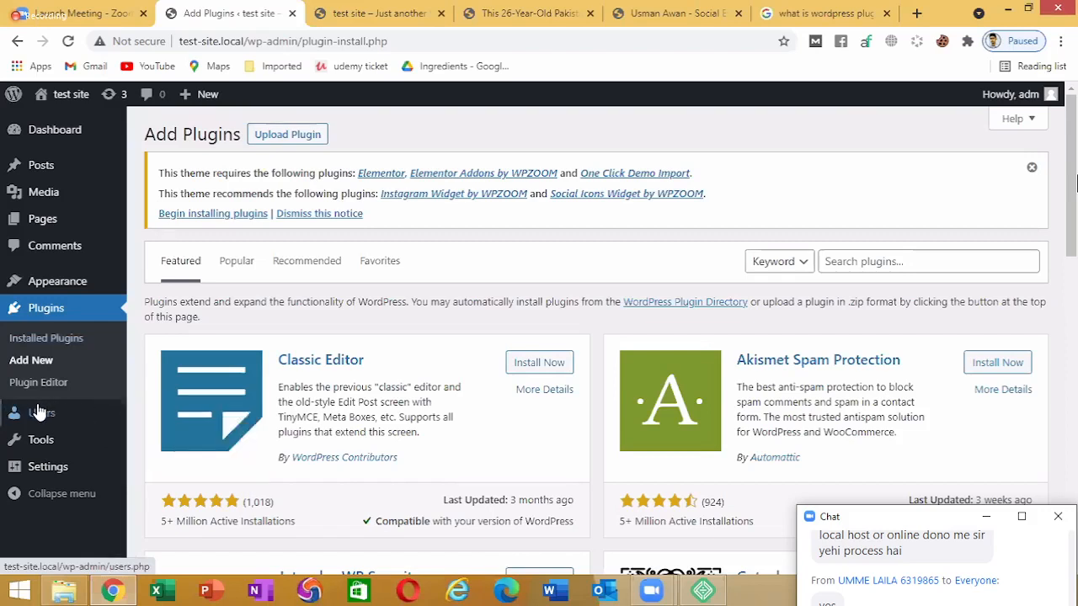
left_click(38, 412)
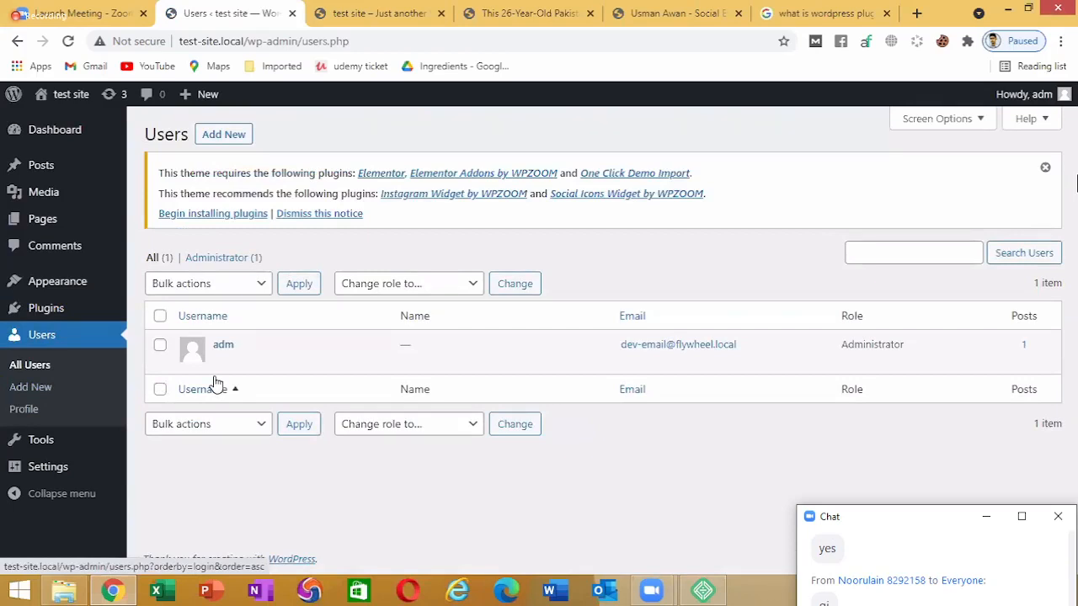
left_click(33, 389)
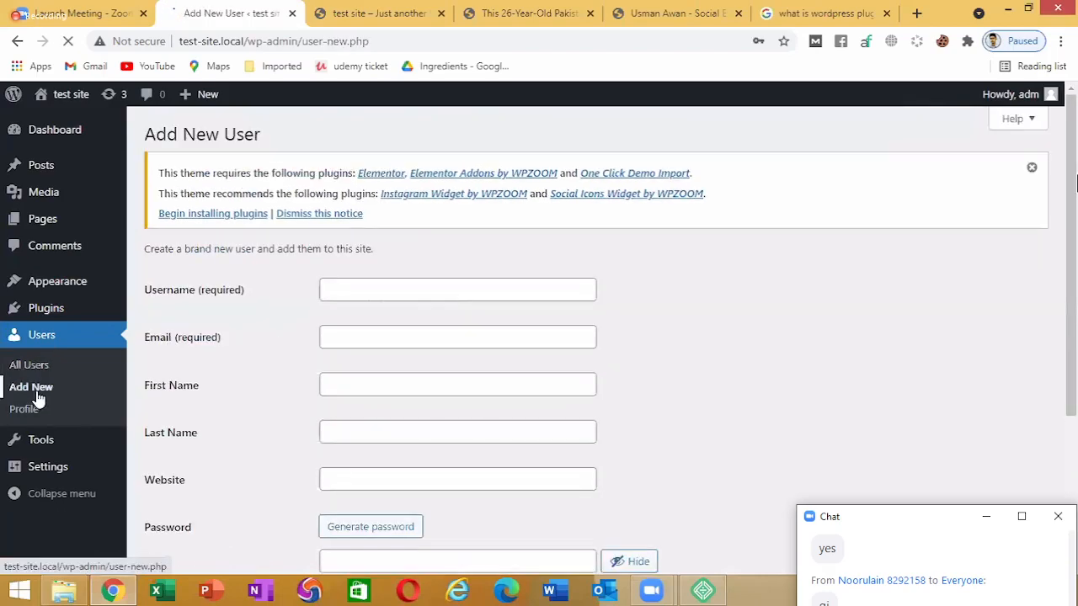
scroll(488, 223, "down", 1)
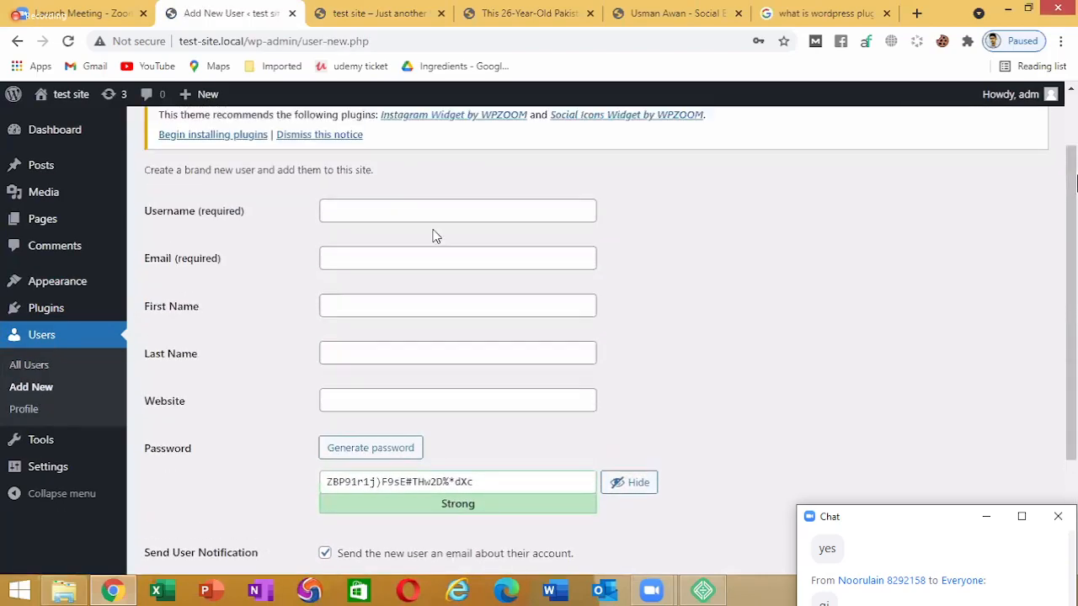
left_click(371, 212)
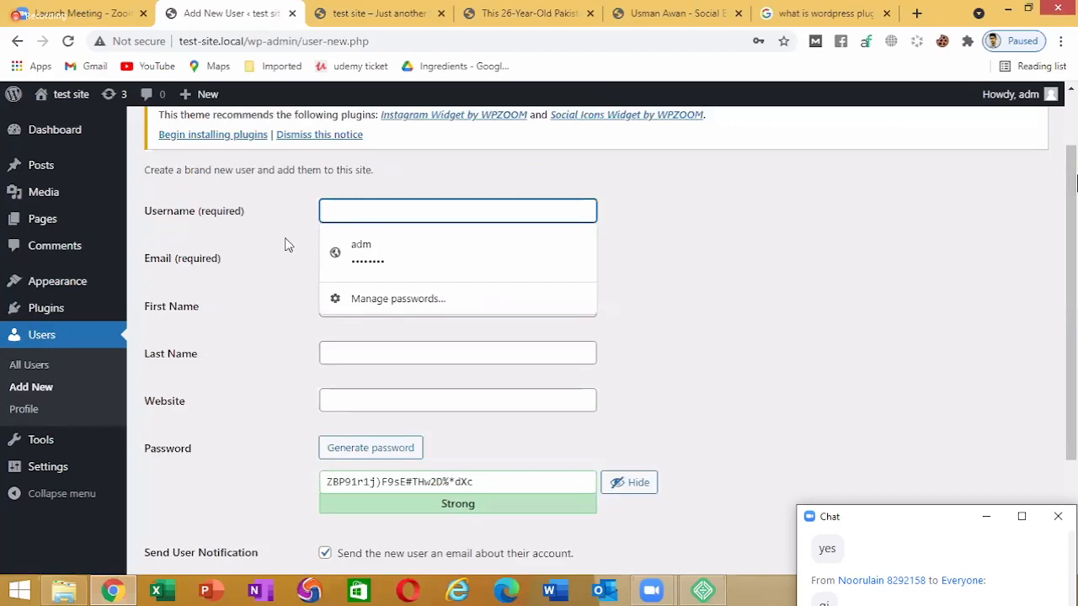
left_click(361, 258)
left_click(262, 258)
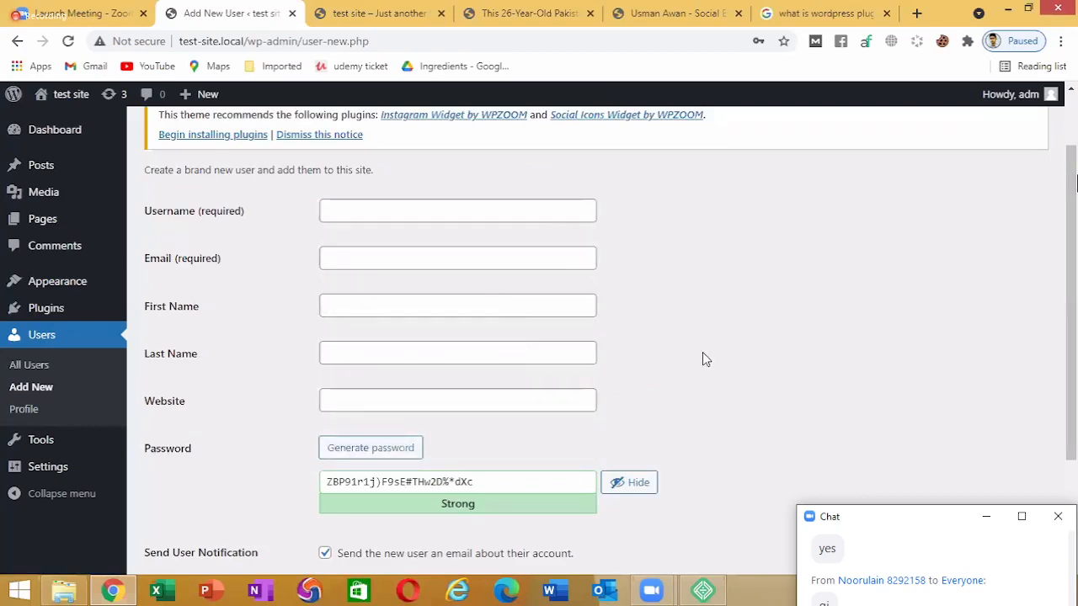
Show the role options for the new user, from Subscriber to Administrator
scroll(584, 351, "down", 3)
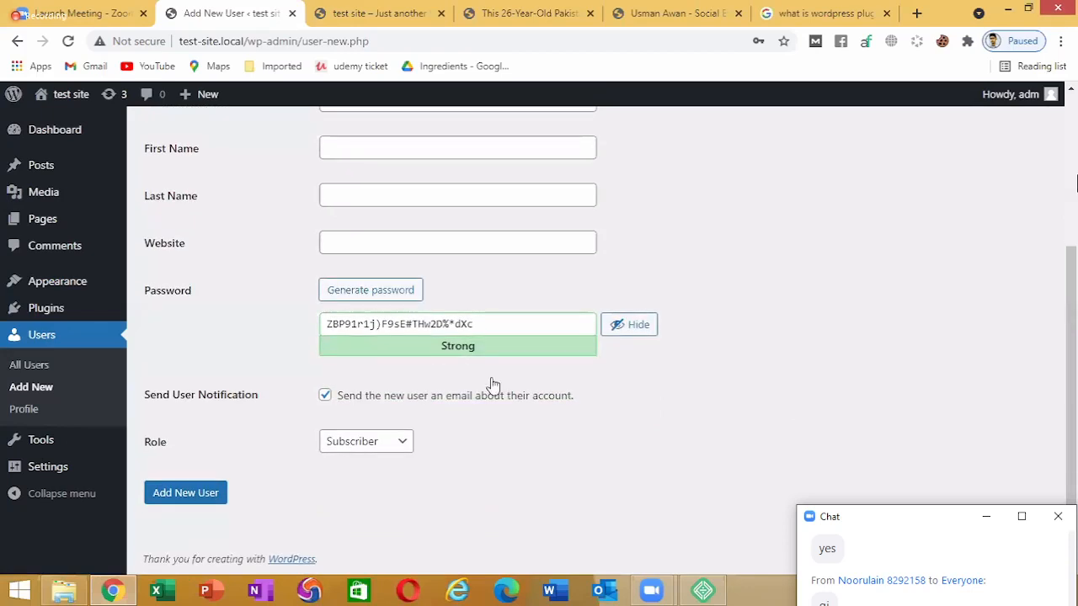
left_click(384, 455)
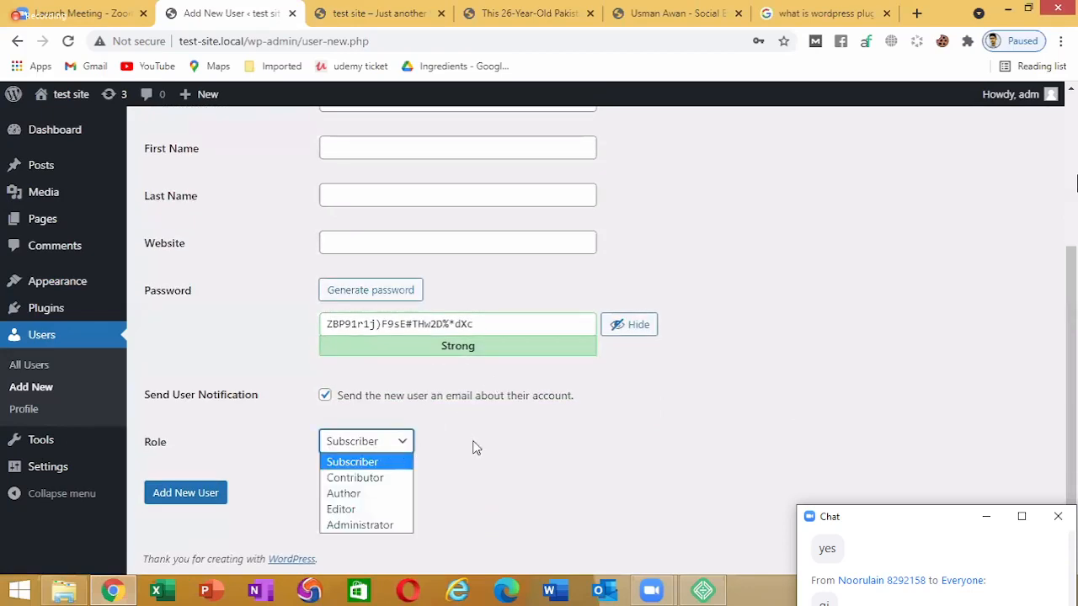
left_click(475, 445)
left_click(379, 434)
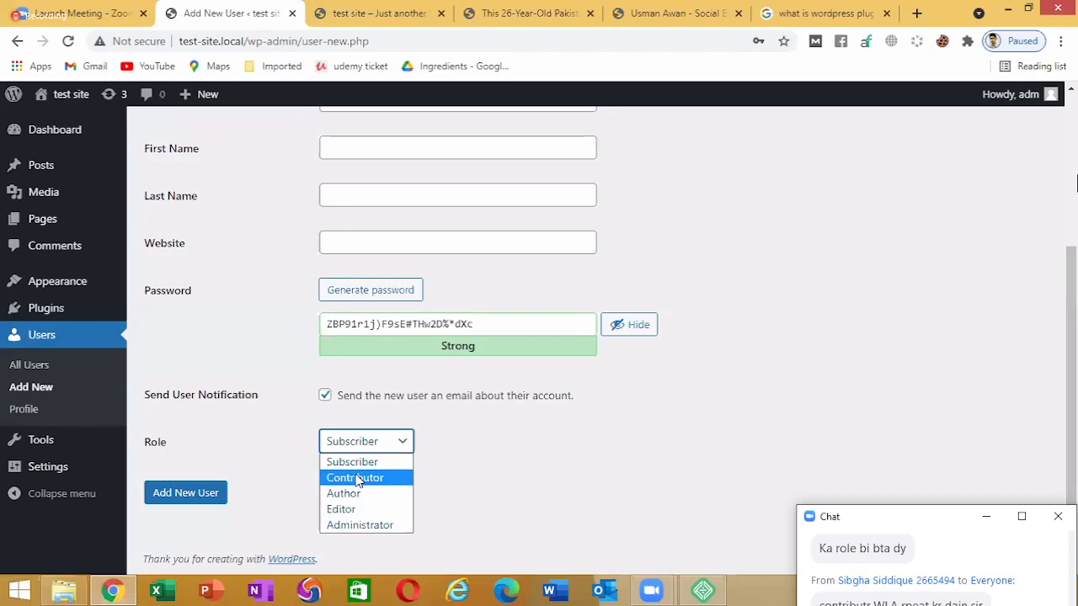
Close the role list and search Google for "wordpress user roles"
left_click(821, 14)
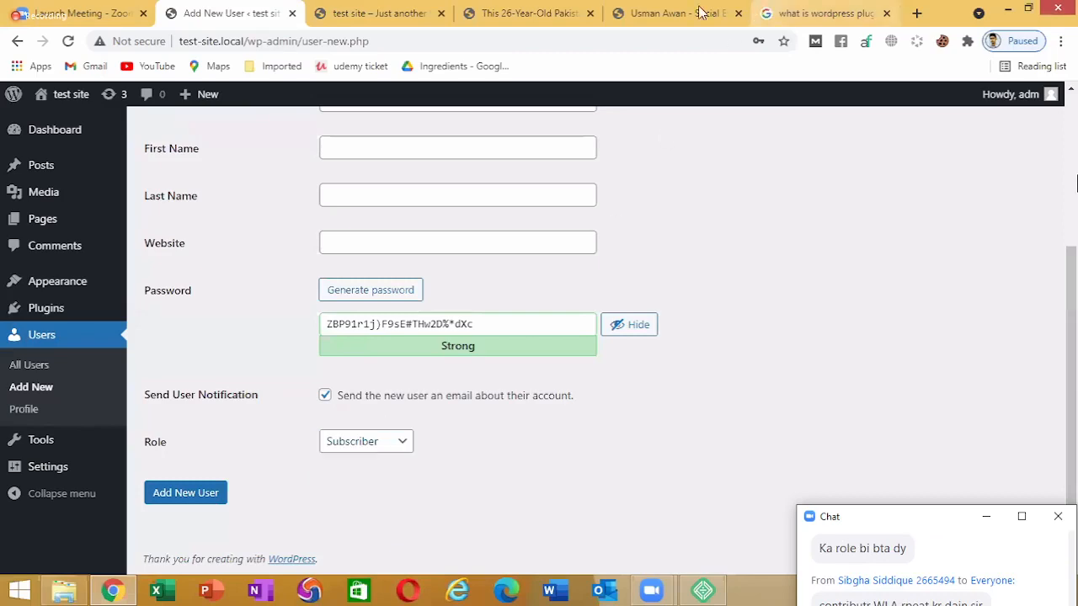
left_click(821, 14)
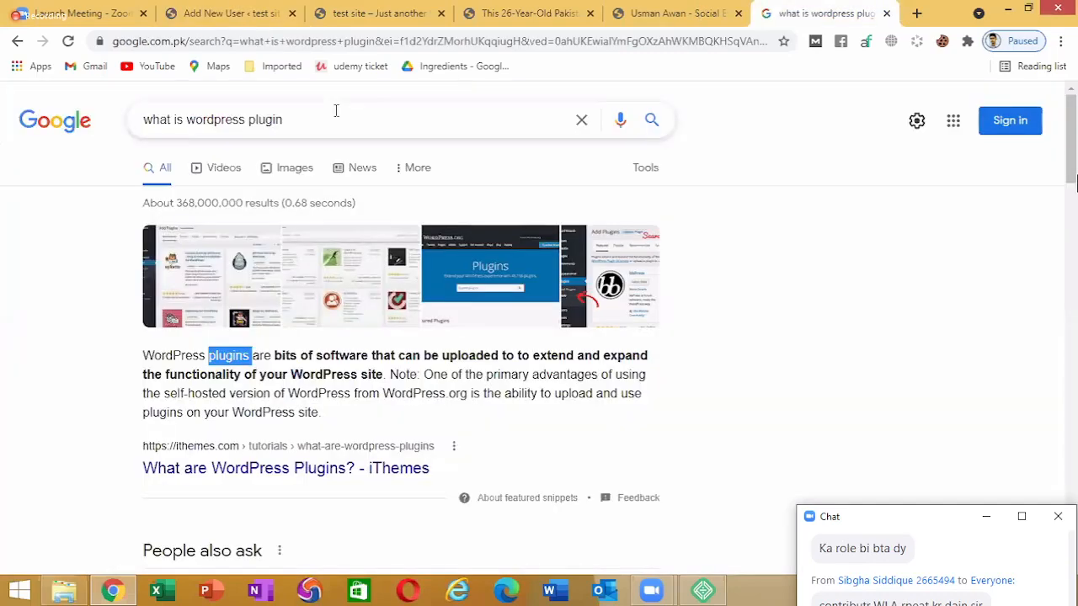
triple_click(335, 110)
type("wordpre")
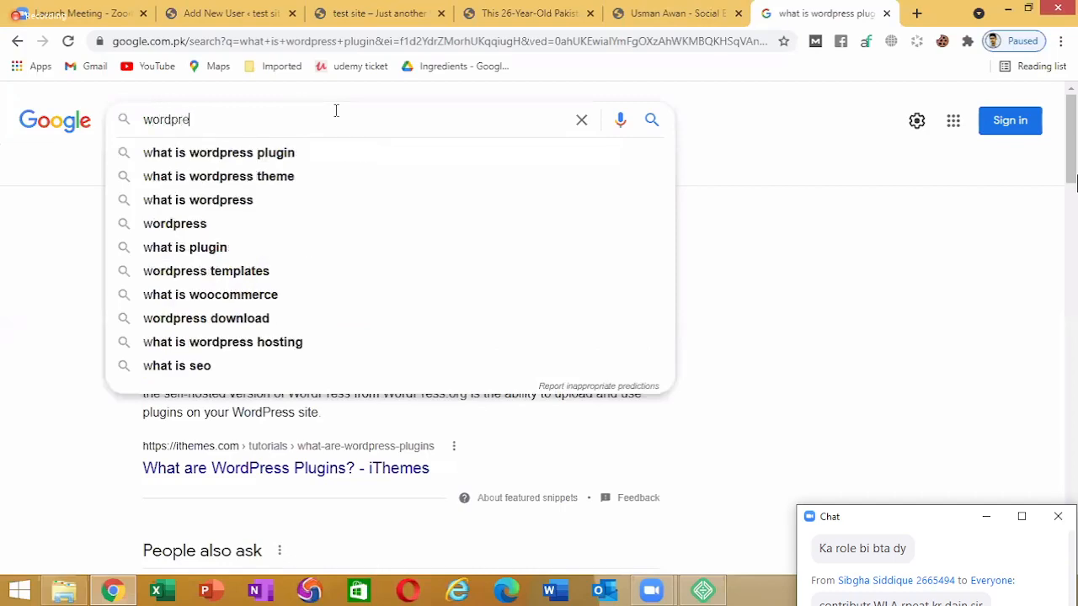
type("ss user roles")
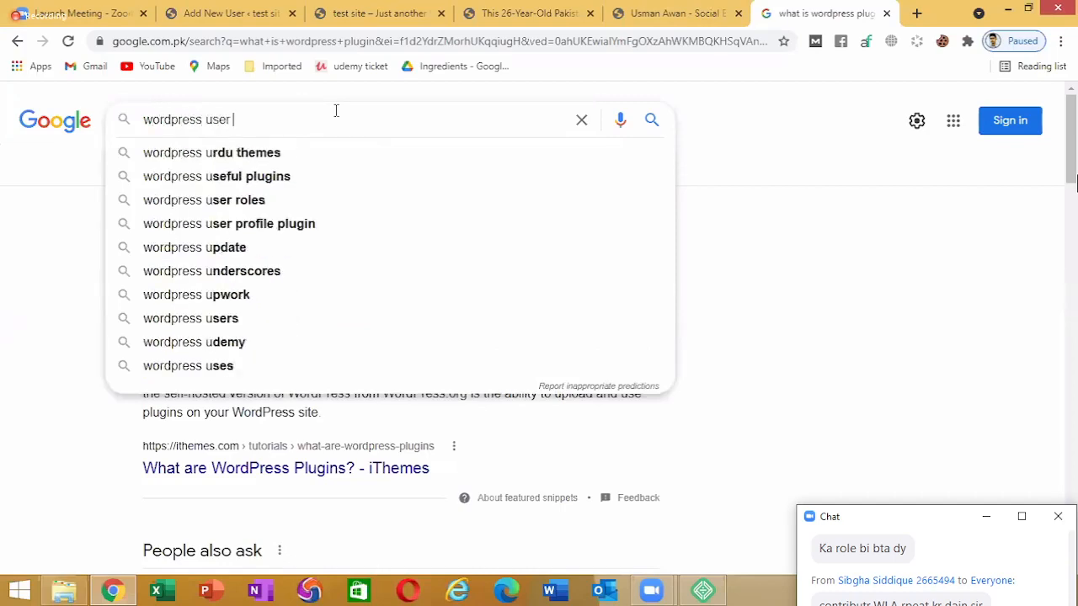
key("Return")
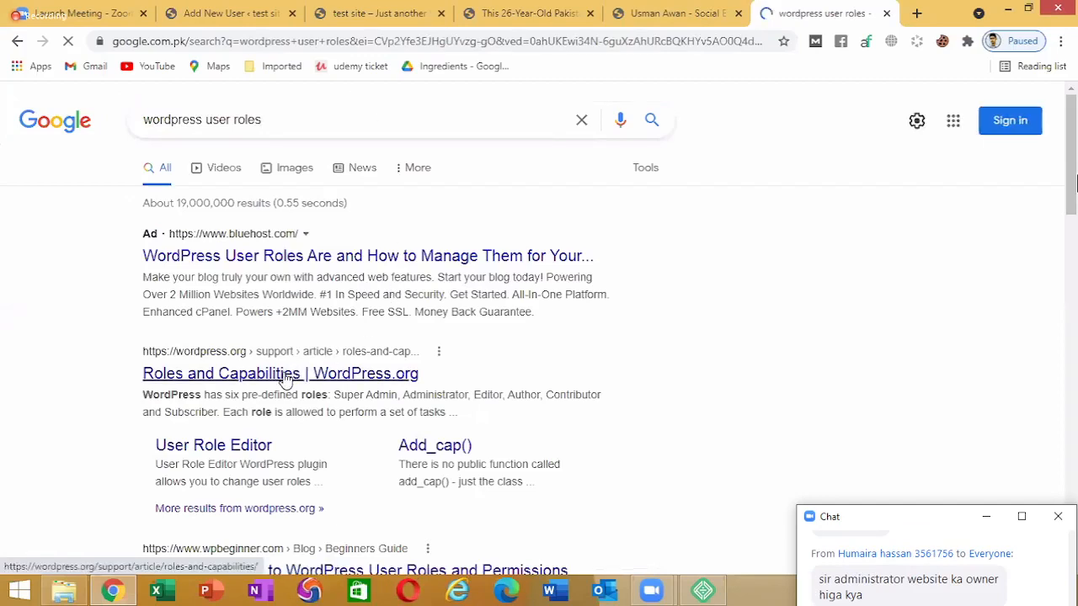
Open the WordPress.org article Roles and Capabilities and read its Summary of Roles section
left_click(284, 375)
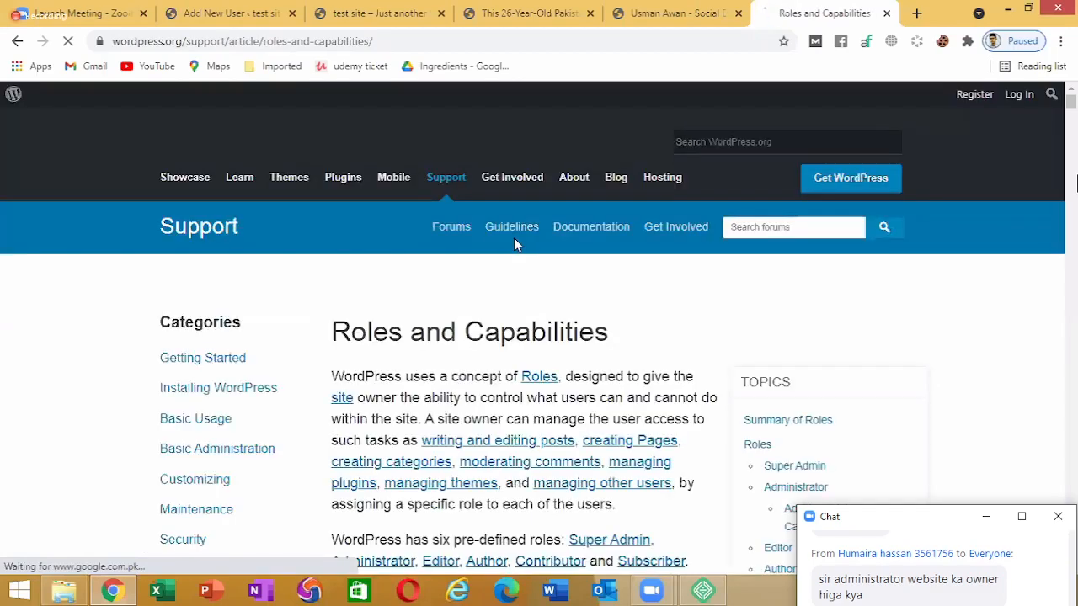
scroll(514, 237, "down", 12)
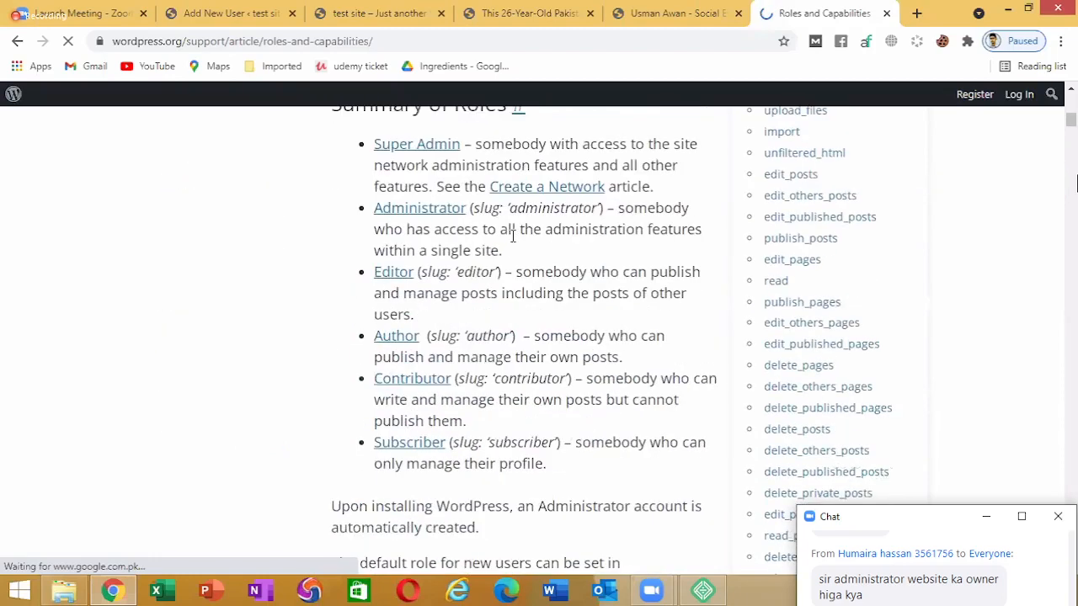
scroll(472, 238, "up", 1)
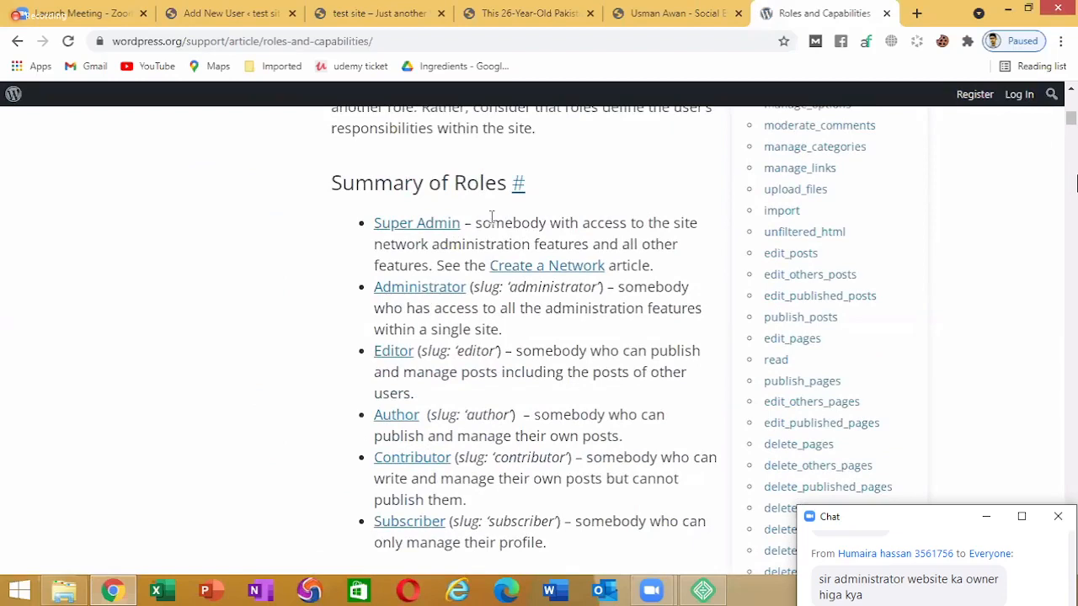
scroll(510, 208, "down", 1)
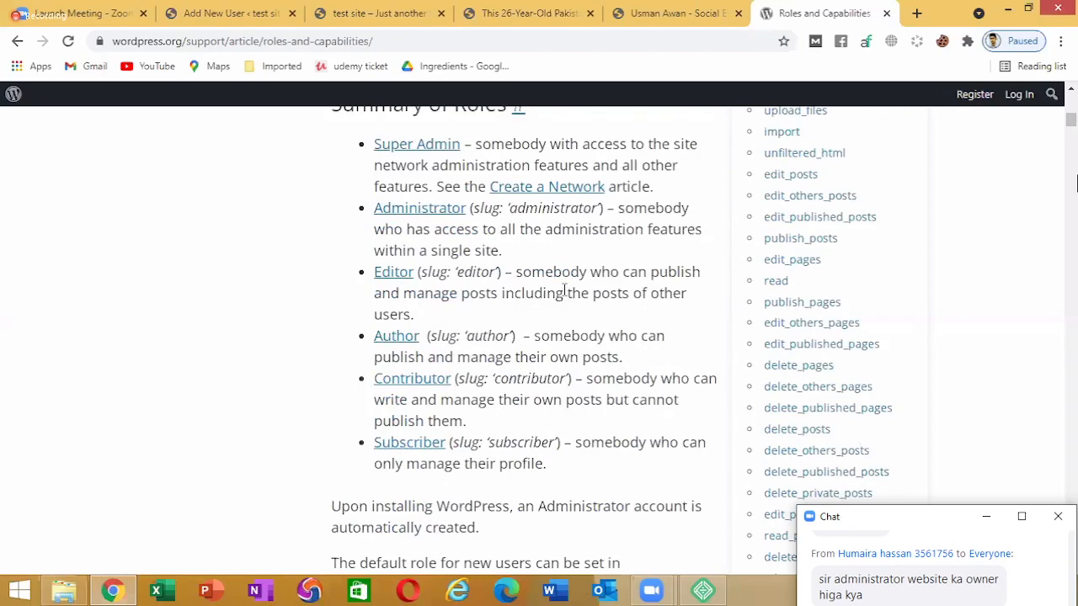
scroll(563, 292, "down", 1)
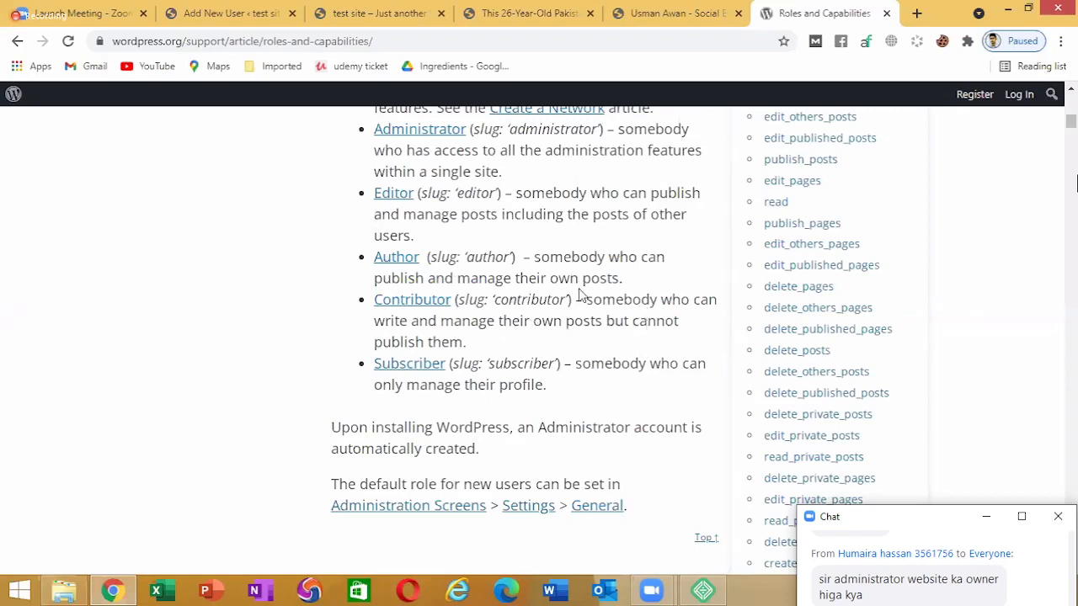
Highlight the Contributor and Subscriber role descriptions in turn, ending on the Contributor description
left_click_drag(587, 300, 556, 343)
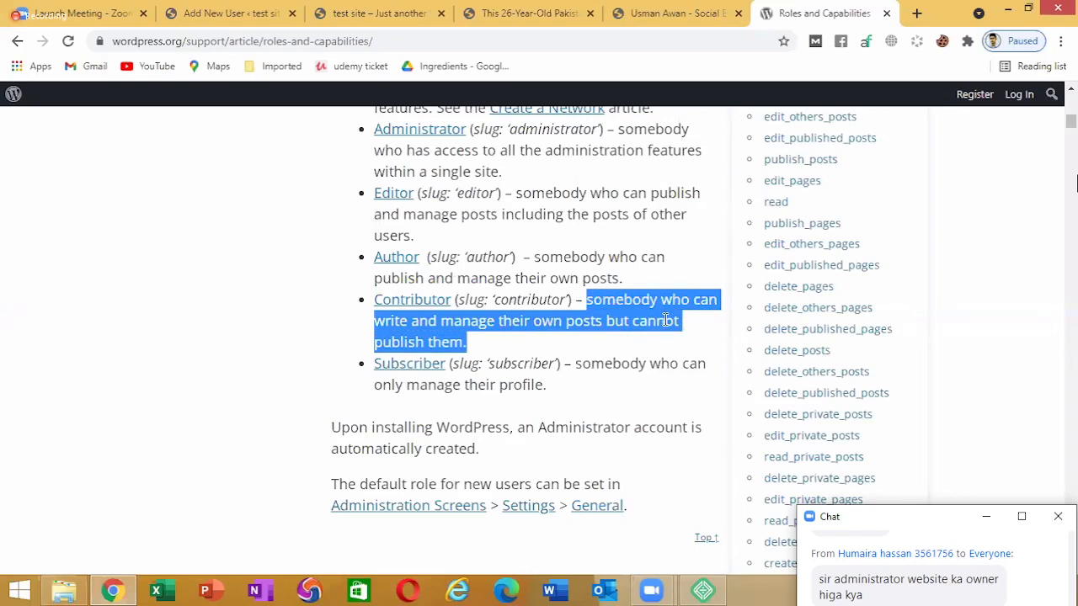
left_click(555, 380)
left_click(571, 362, "shift")
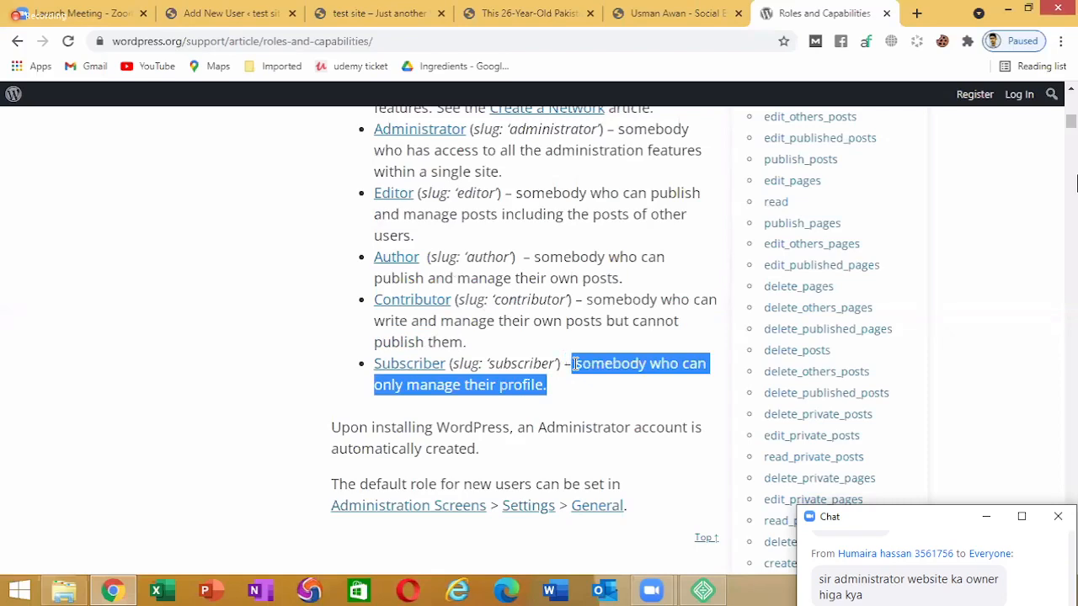
left_click(510, 368)
left_click_drag(468, 342, 587, 304)
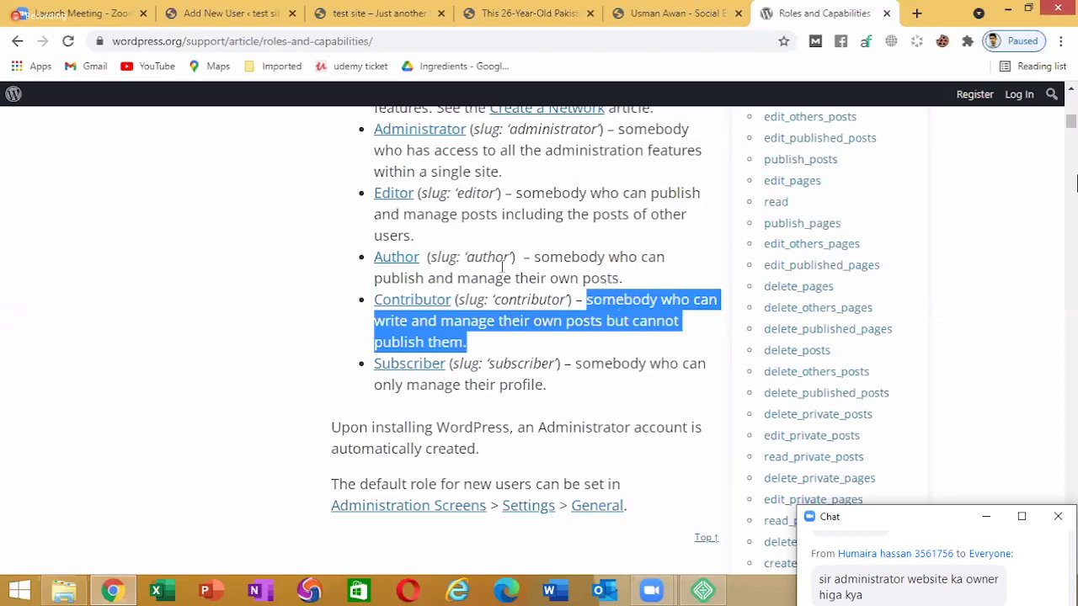
Highlight the Author and Administrator descriptions in the Summary of Roles
left_click_drag(621, 278, 428, 257)
left_click(516, 197)
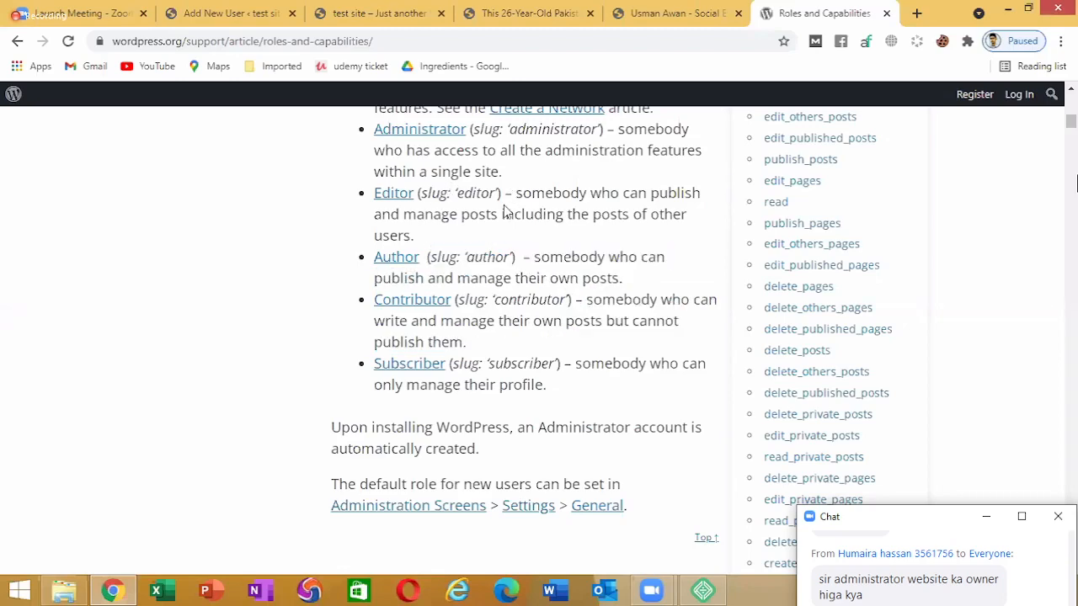
scroll(505, 240, "up", 1)
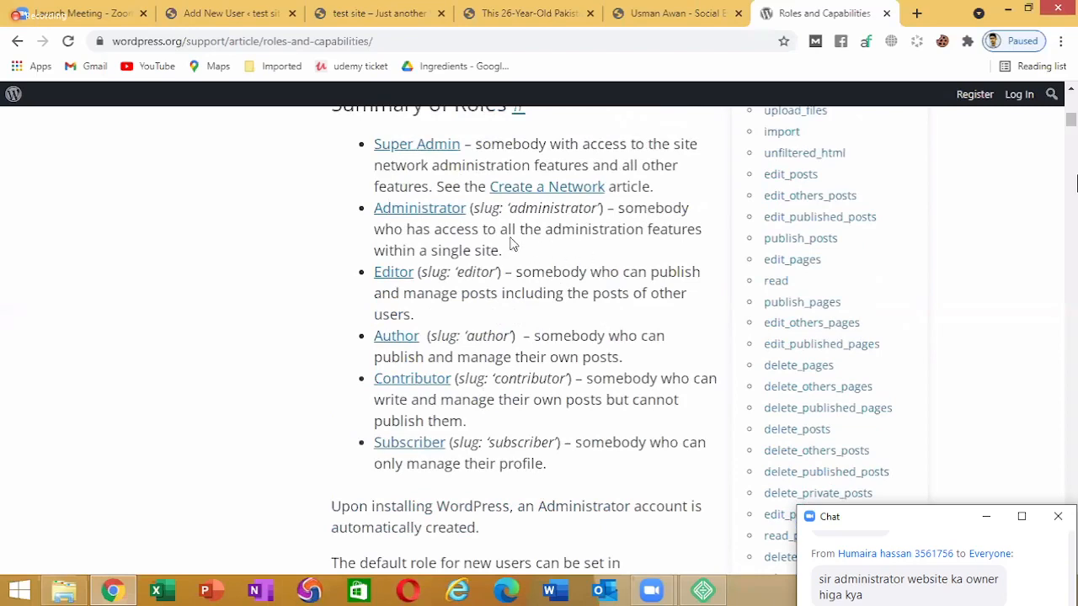
left_click_drag(510, 243, 487, 209)
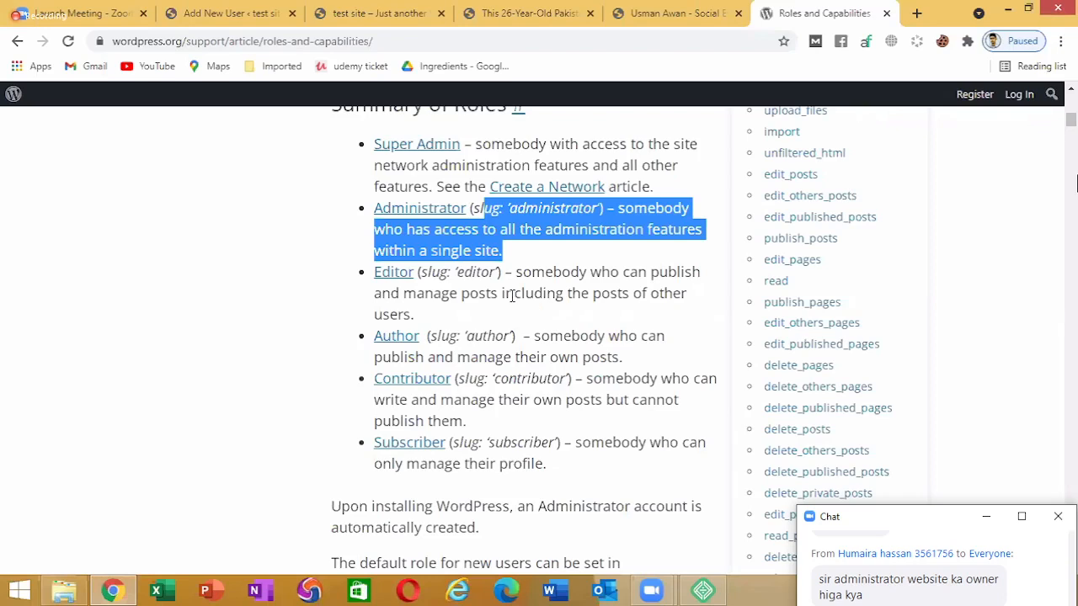
Examine the Super Admin and Administrator descriptions in the Summary of Roles section, highlighting their text
scroll(511, 296, "up", 1)
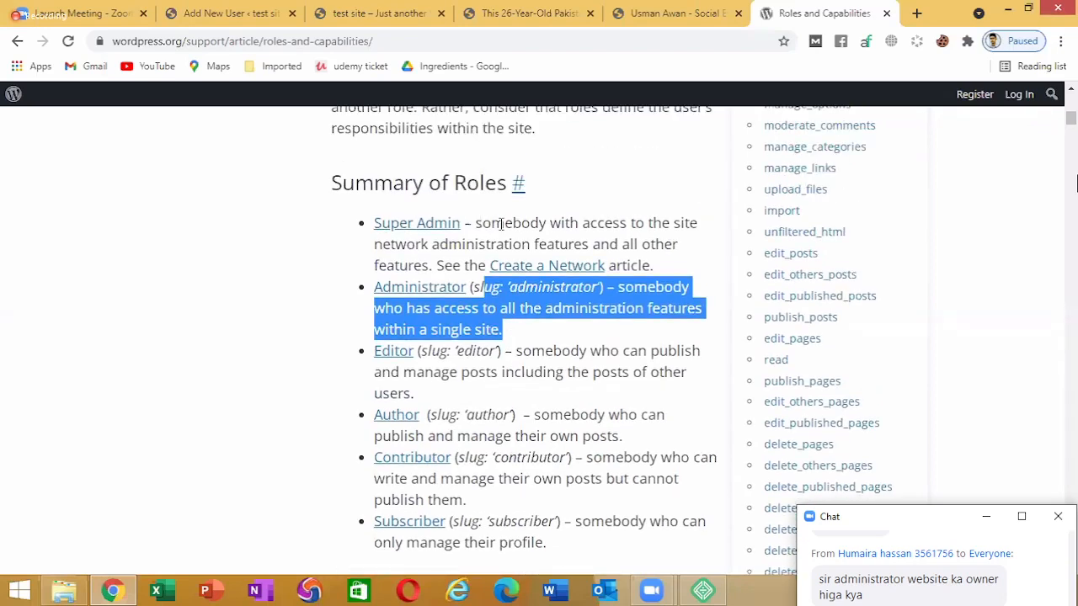
left_click_drag(475, 223, 433, 261)
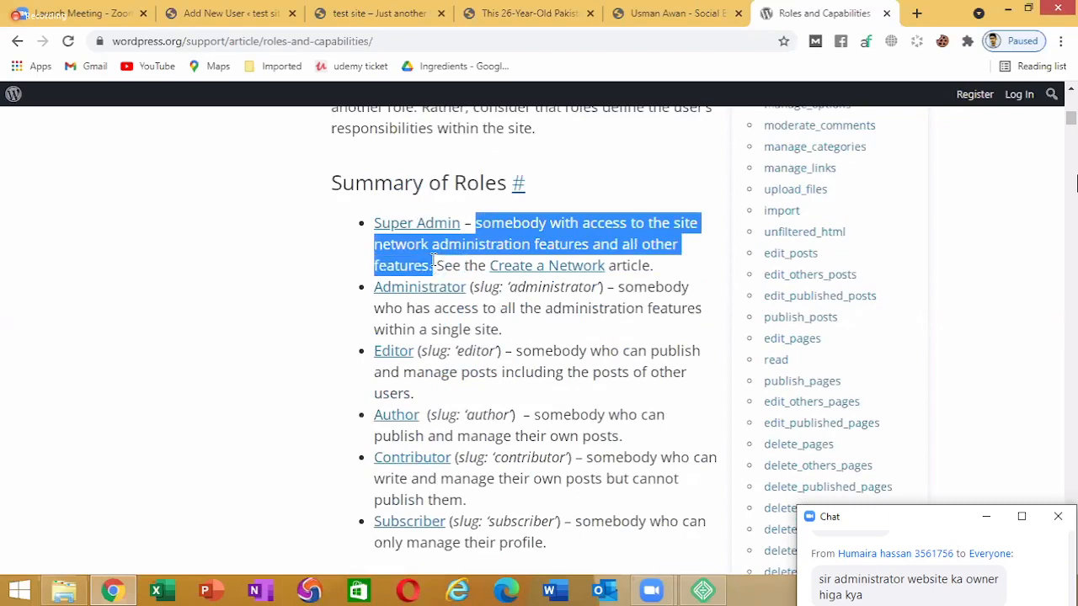
left_click(432, 260)
left_click_drag(673, 224, 591, 259)
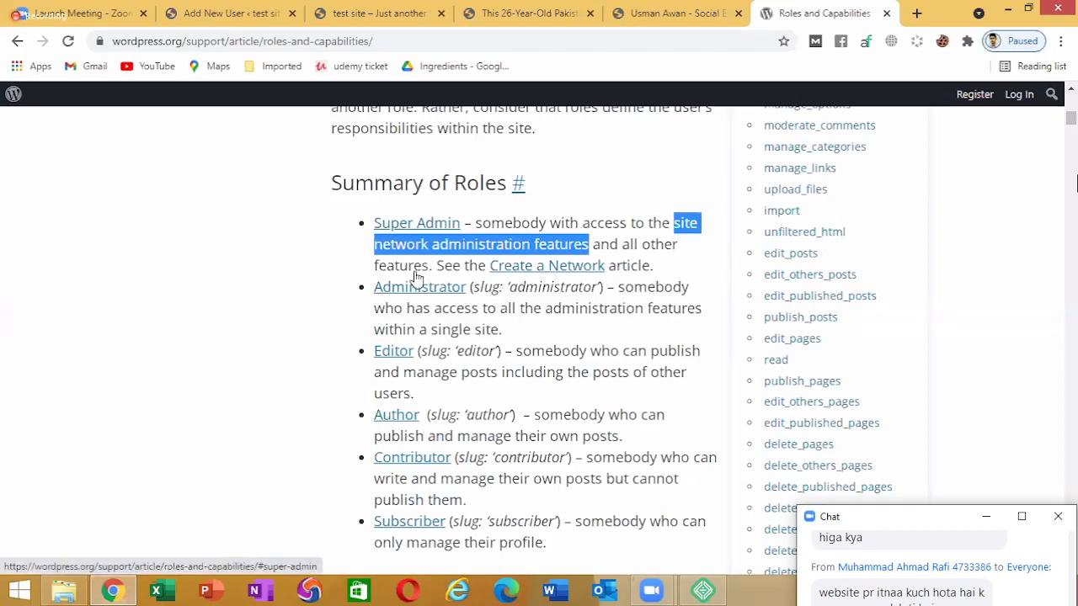
left_click(533, 228)
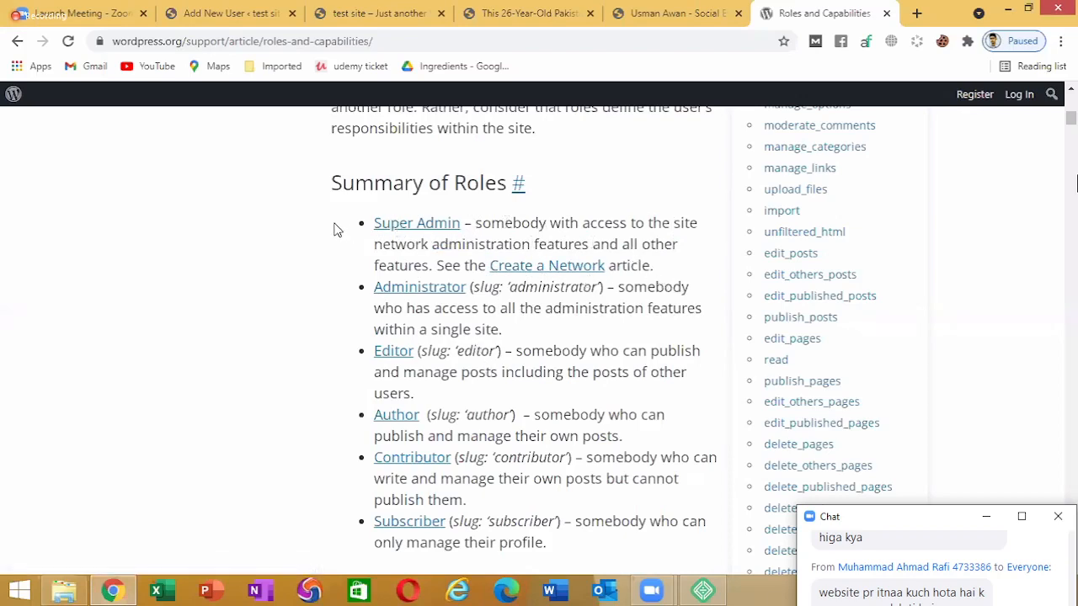
left_click_drag(336, 229, 653, 267)
scroll(512, 300, "down", 2)
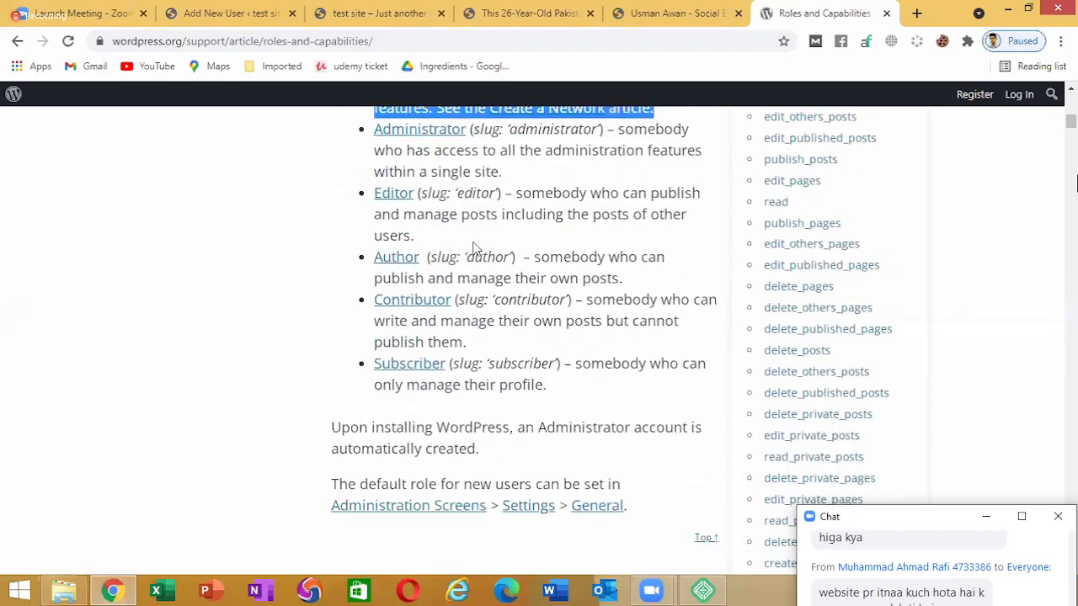
left_click(492, 179)
left_click_drag(493, 179, 361, 150)
left_click_drag(410, 234, 418, 254)
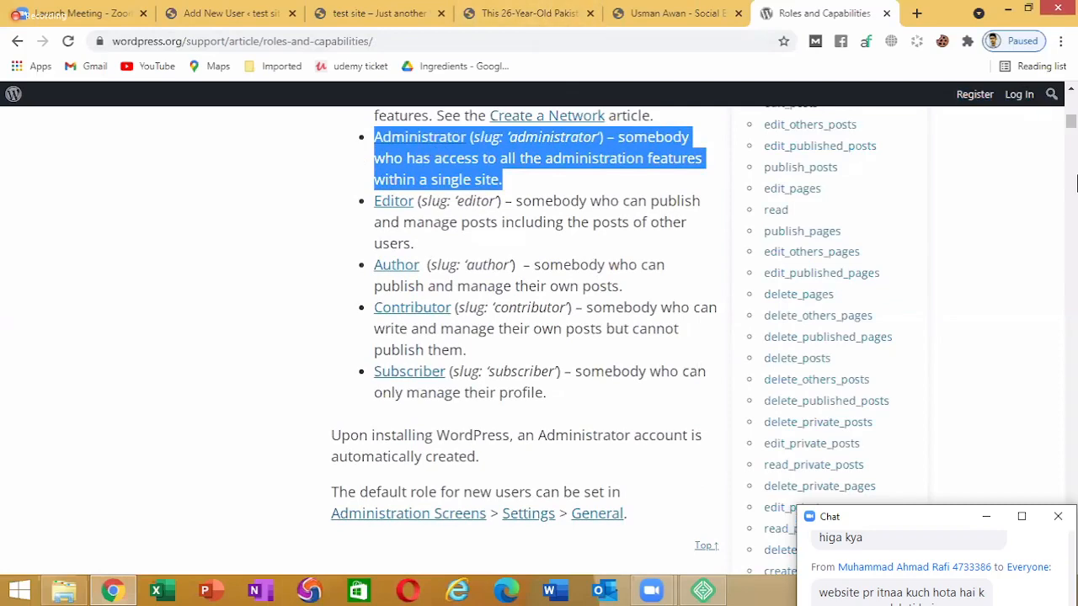
left_click(884, 548)
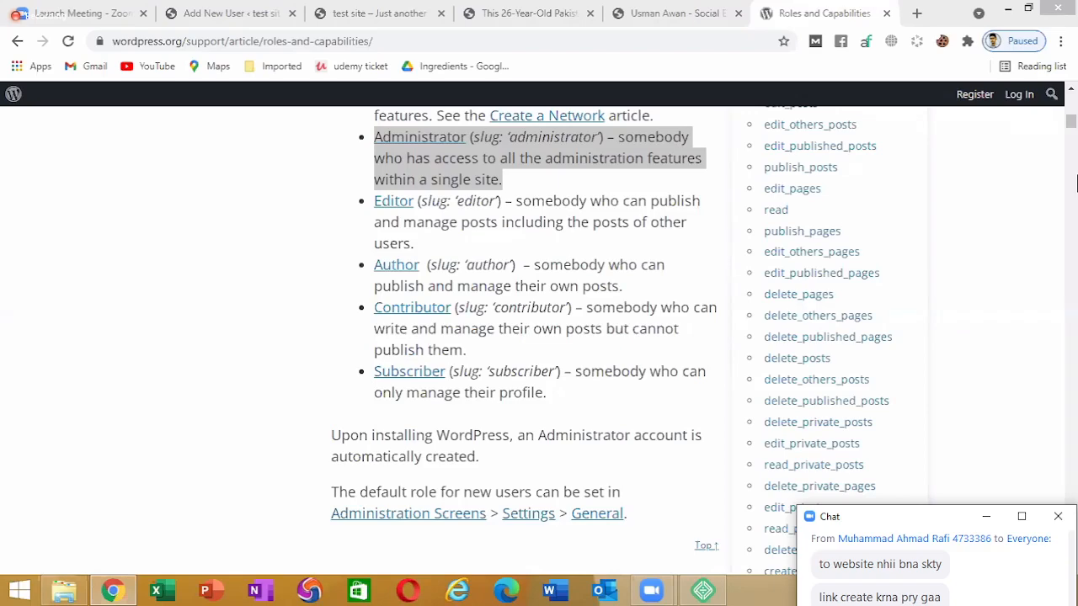
Return to the test site's Add New User form and set the new user's role to Author
left_click(272, 12)
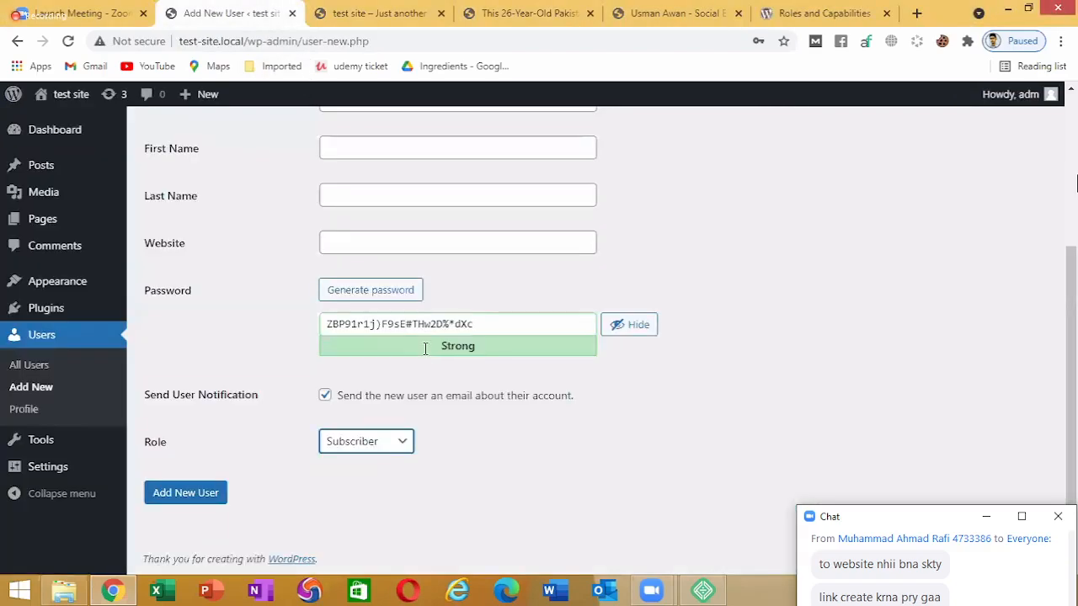
scroll(404, 320, "up", 3)
left_click(393, 286)
scroll(611, 252, "down", 2)
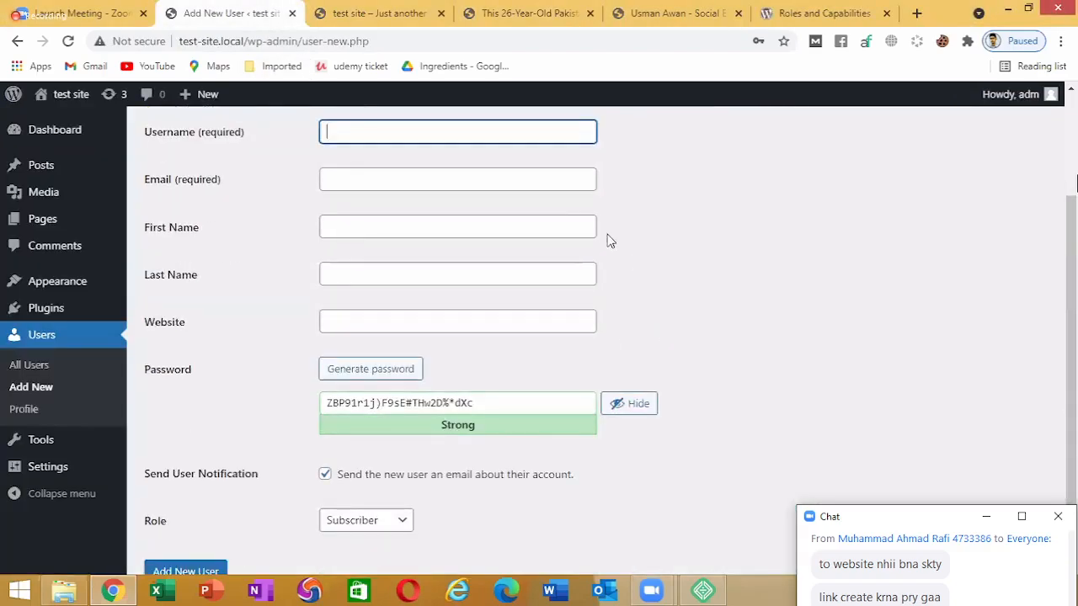
left_click(611, 242)
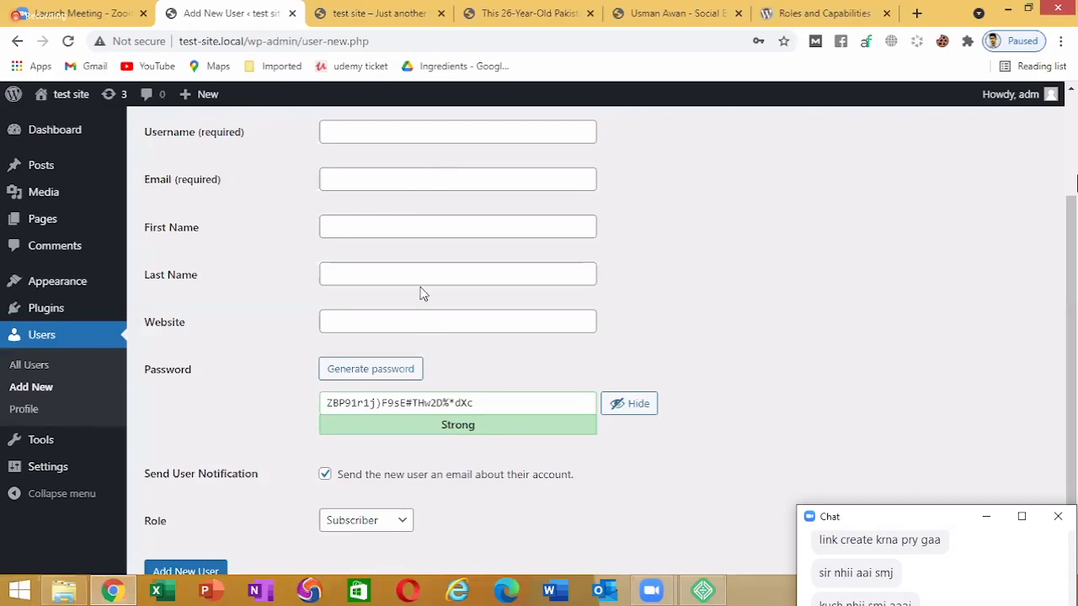
scroll(559, 318, "down", 2)
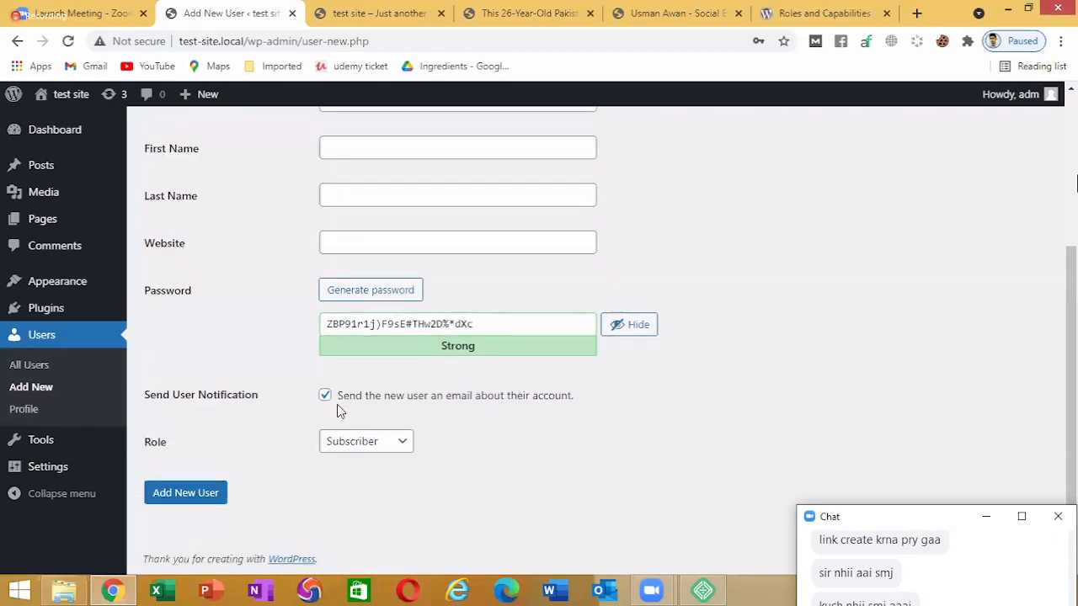
left_click(363, 448)
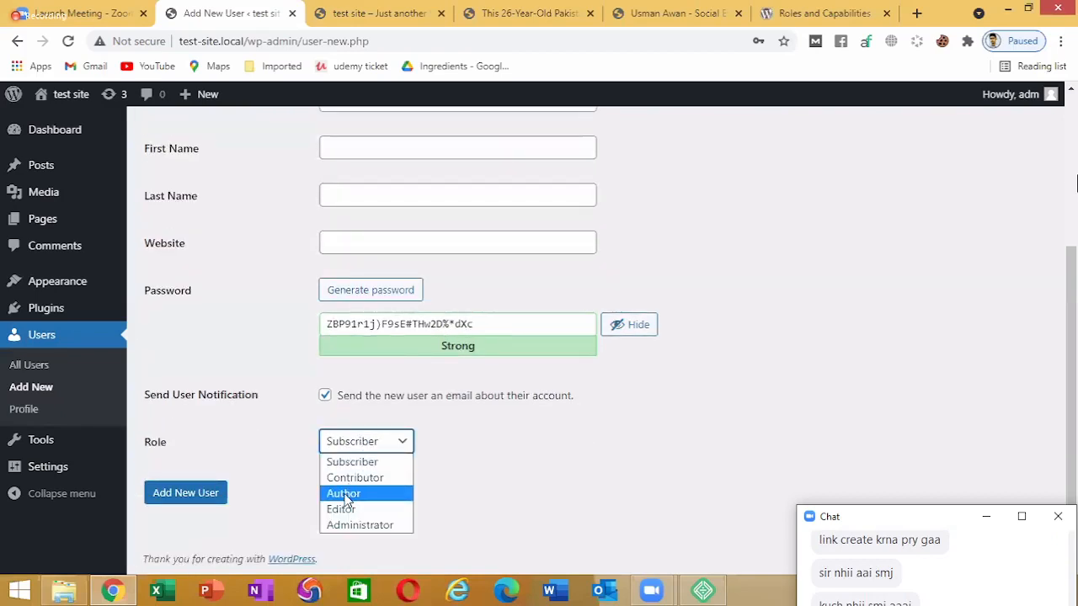
left_click(337, 492)
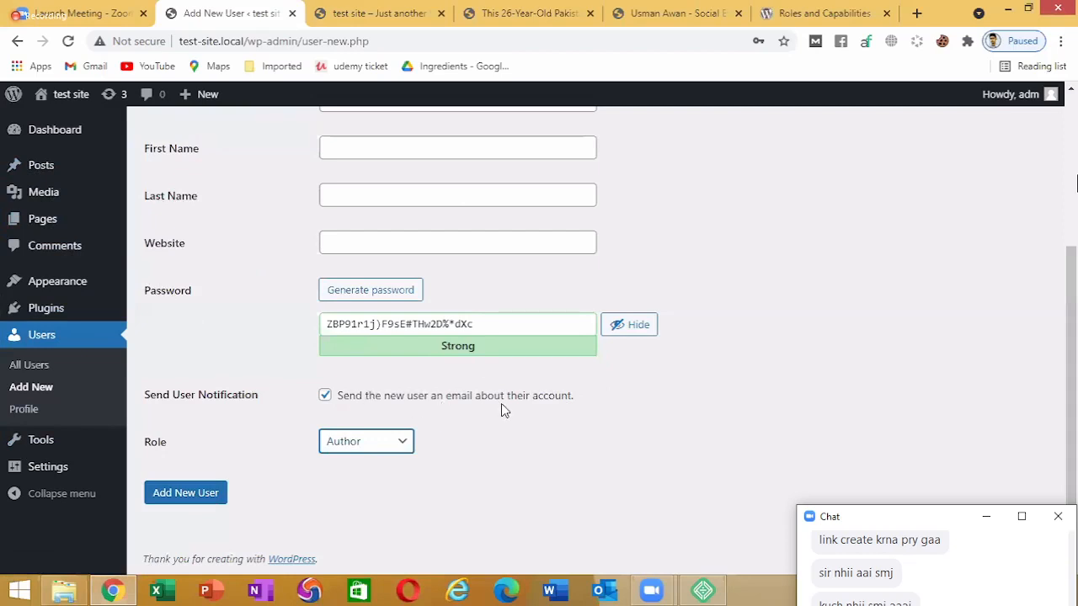
Review the Add New User form from the username field to the role setting
scroll(501, 404, "up", 2)
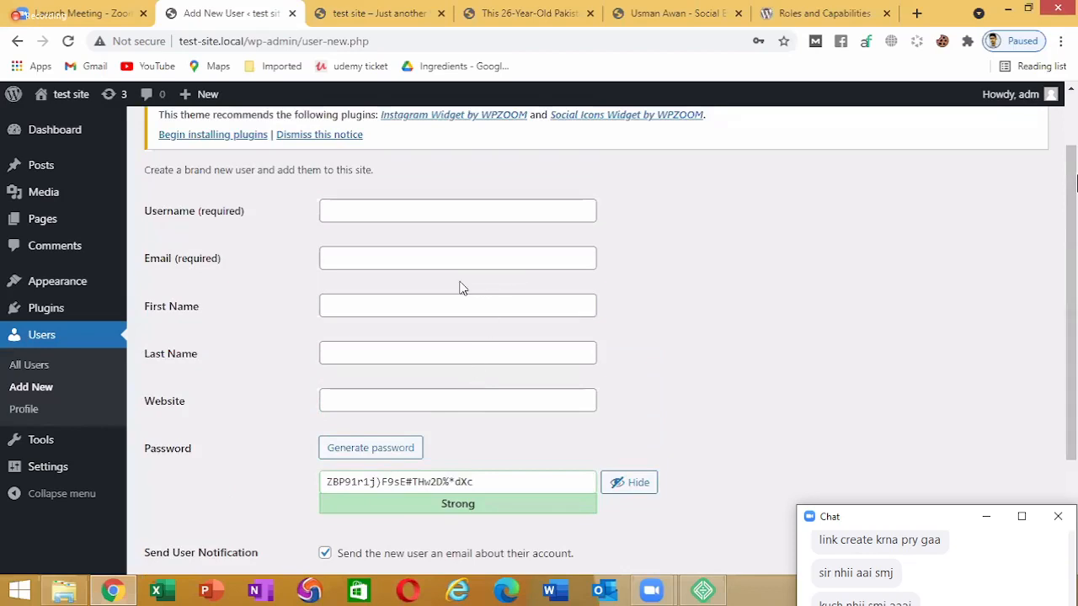
scroll(385, 284, "up", 1)
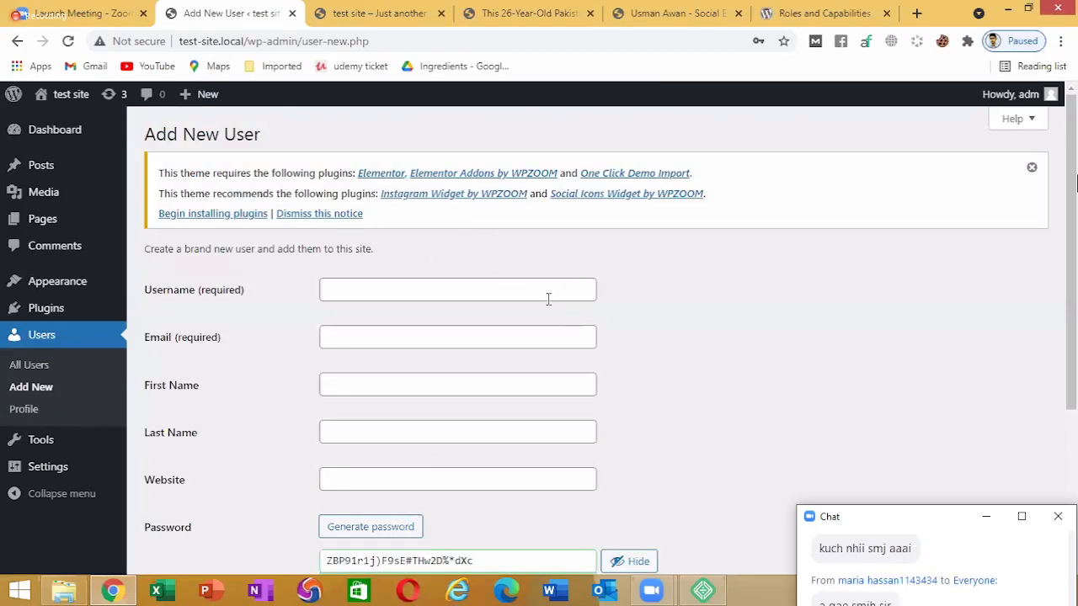
scroll(539, 300, "down", 3)
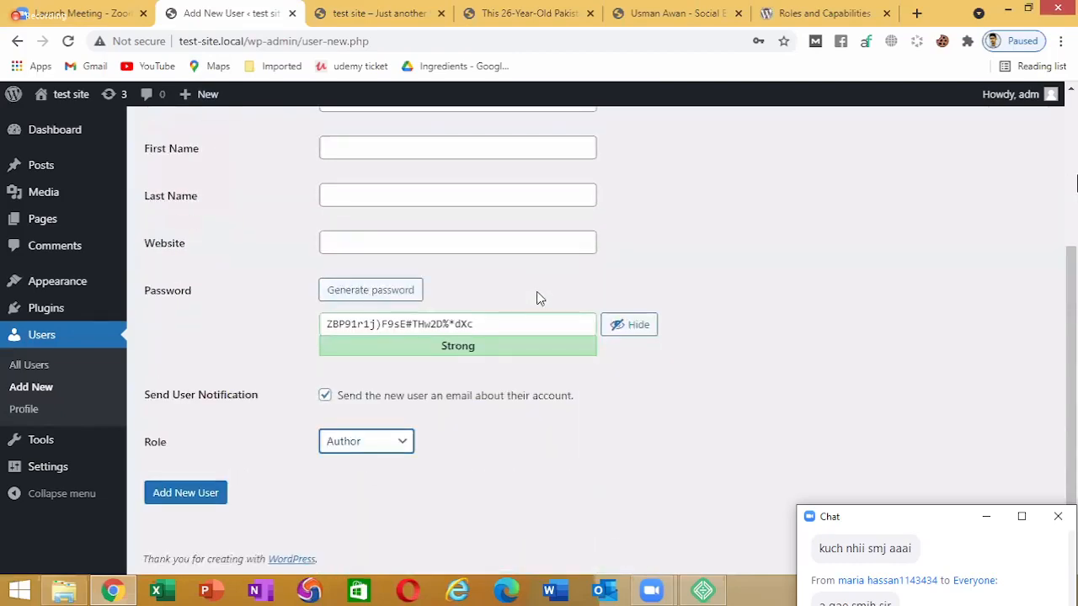
scroll(534, 292, "up", 3)
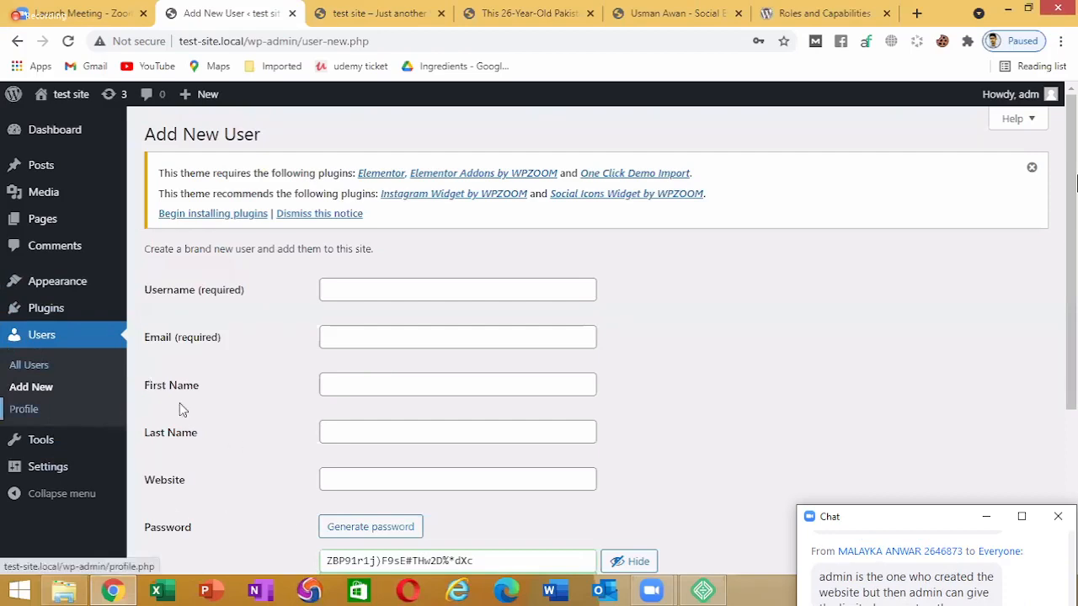
scroll(623, 295, "down", 2)
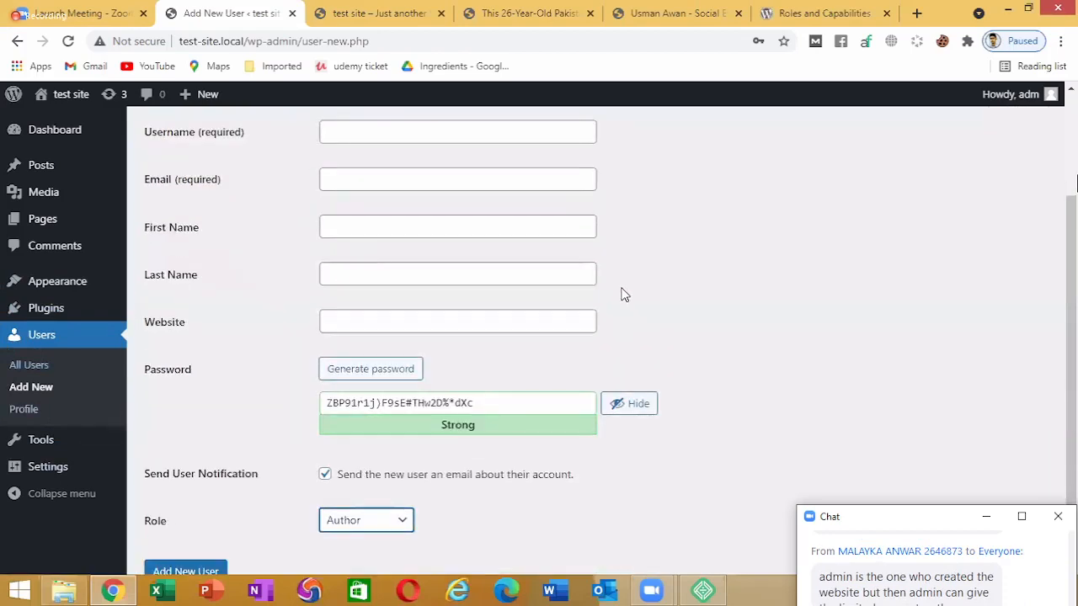
scroll(613, 282, "down", 1)
scroll(599, 268, "up", 3)
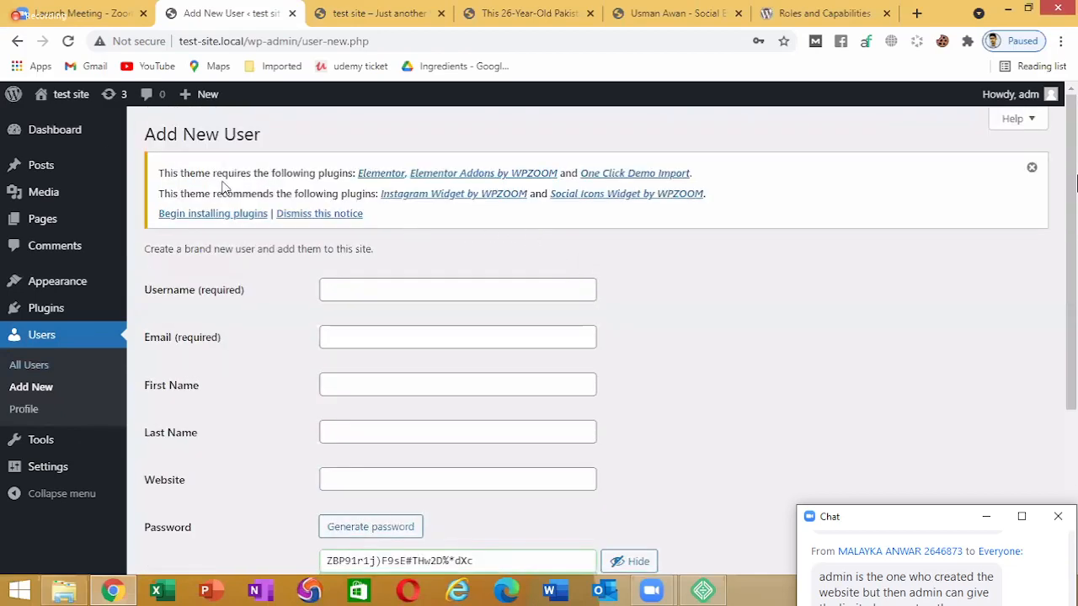
Start a new post on the test site and dismiss the block editor's welcome guide
mouse_move(46, 173)
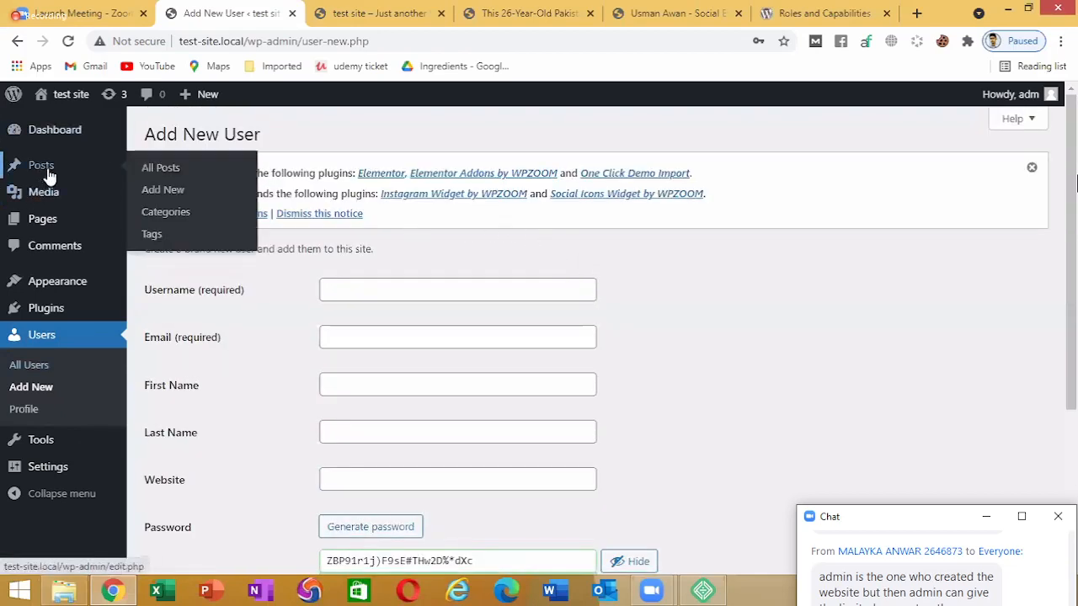
left_click(163, 189)
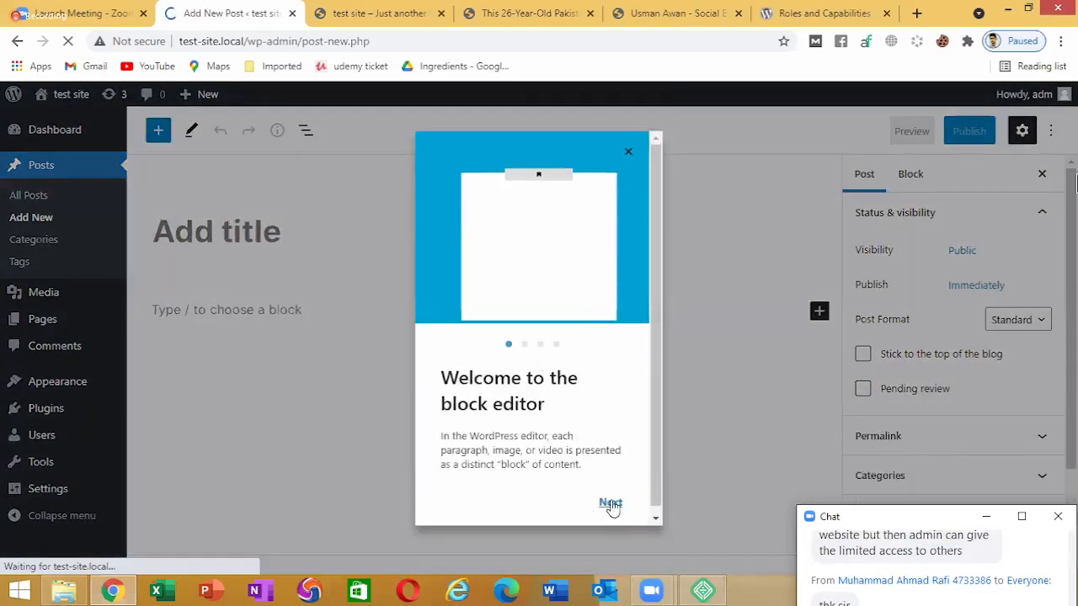
left_click(629, 152)
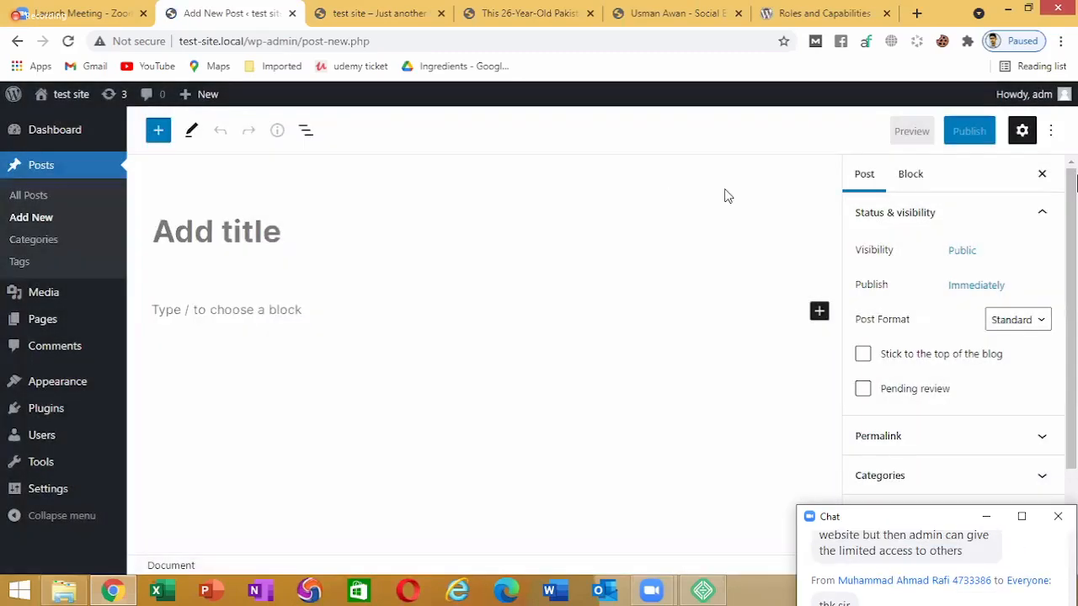
Examine the empty post's title field, paragraph block and the library of available blocks
left_click(251, 224)
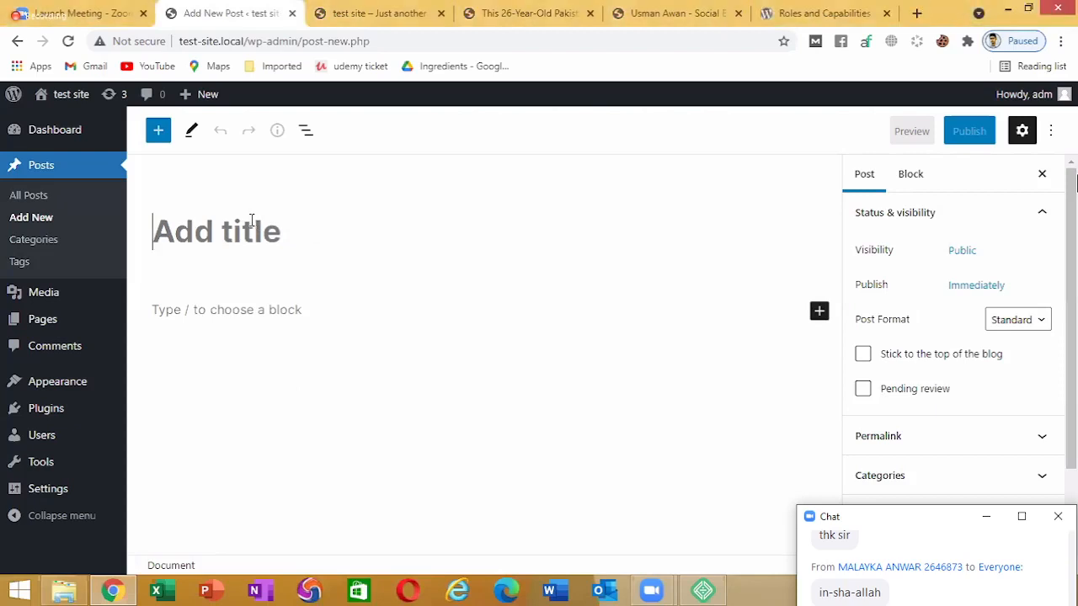
left_click(241, 309)
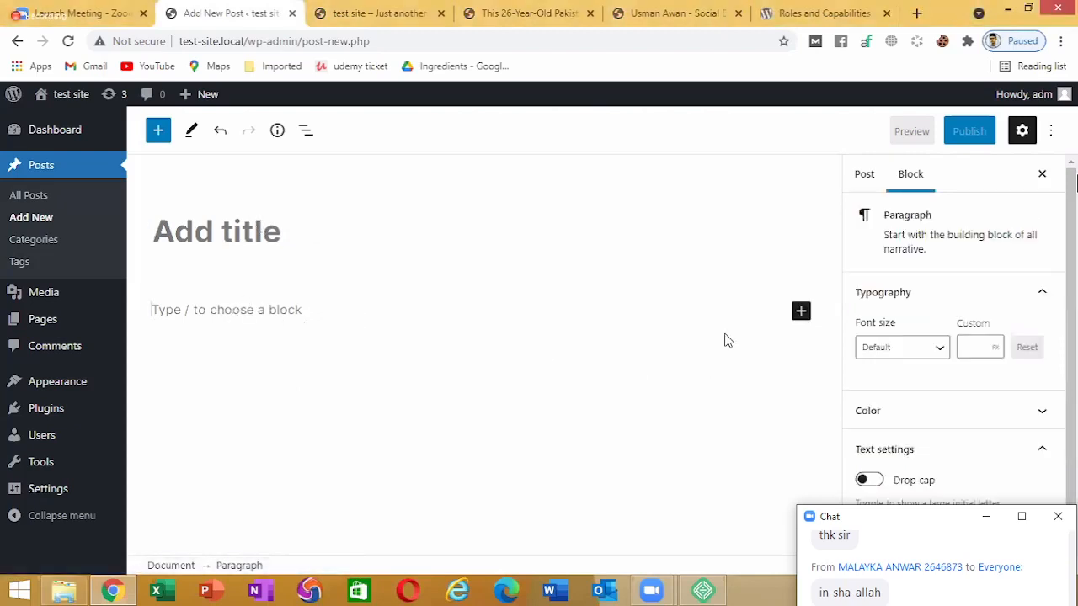
left_click(167, 142)
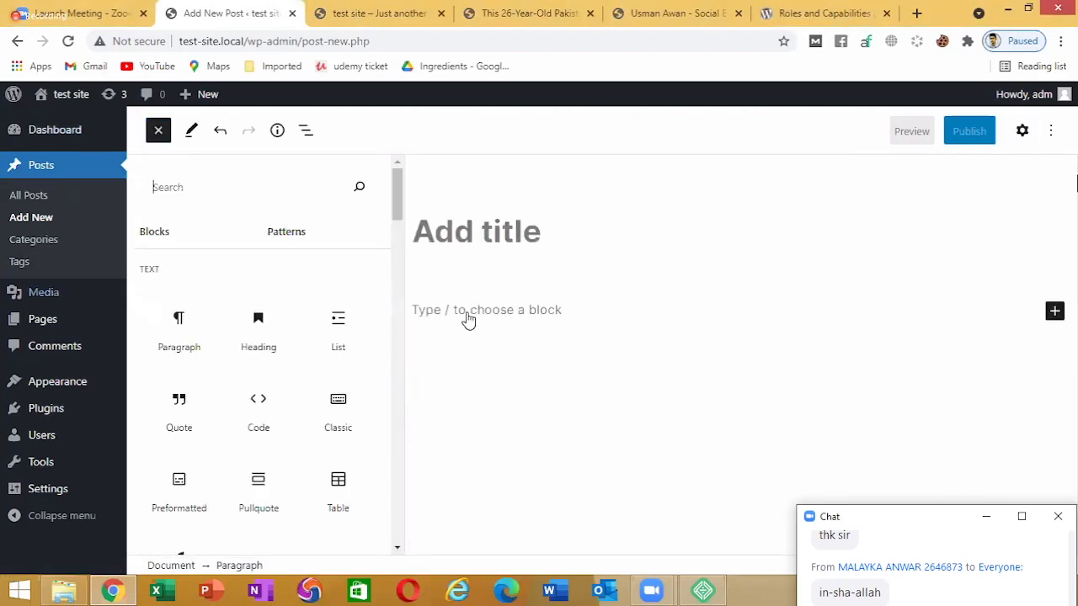
key("Escape")
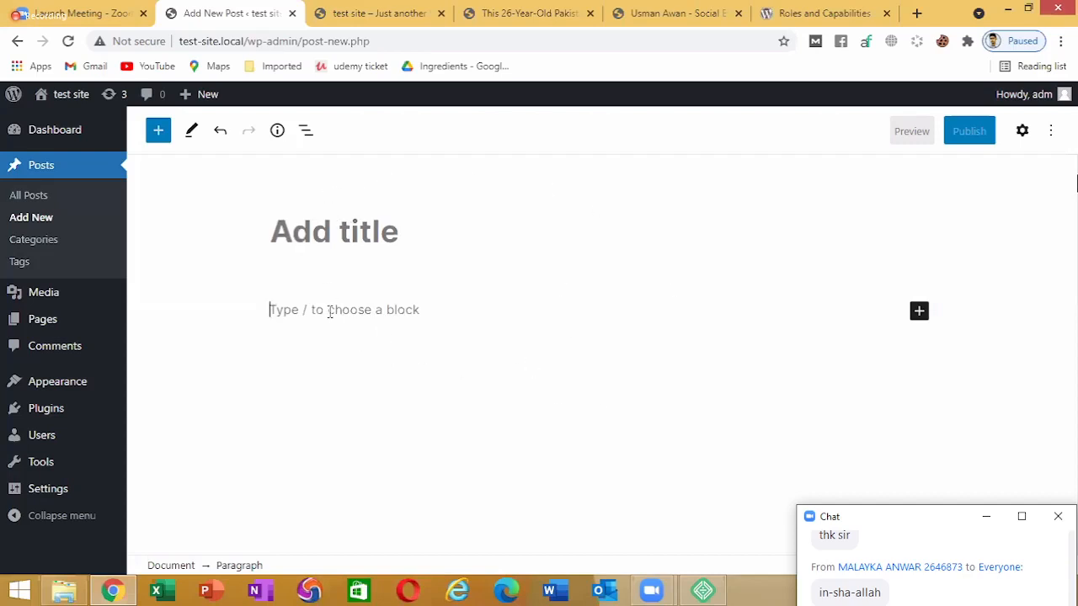
left_click(331, 250)
left_click(315, 312)
left_click(155, 141)
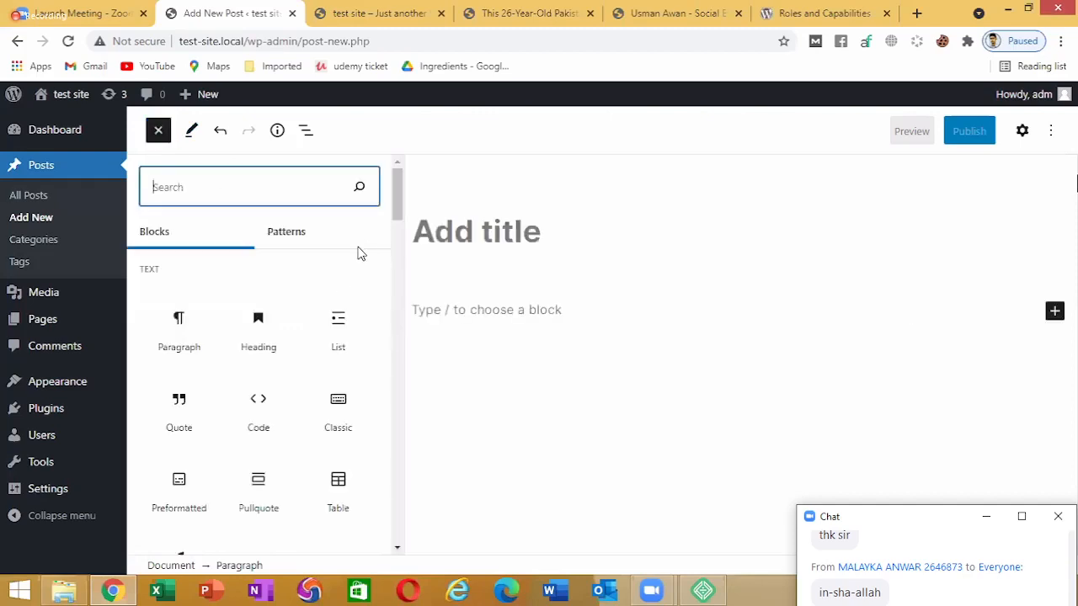
left_click(461, 228)
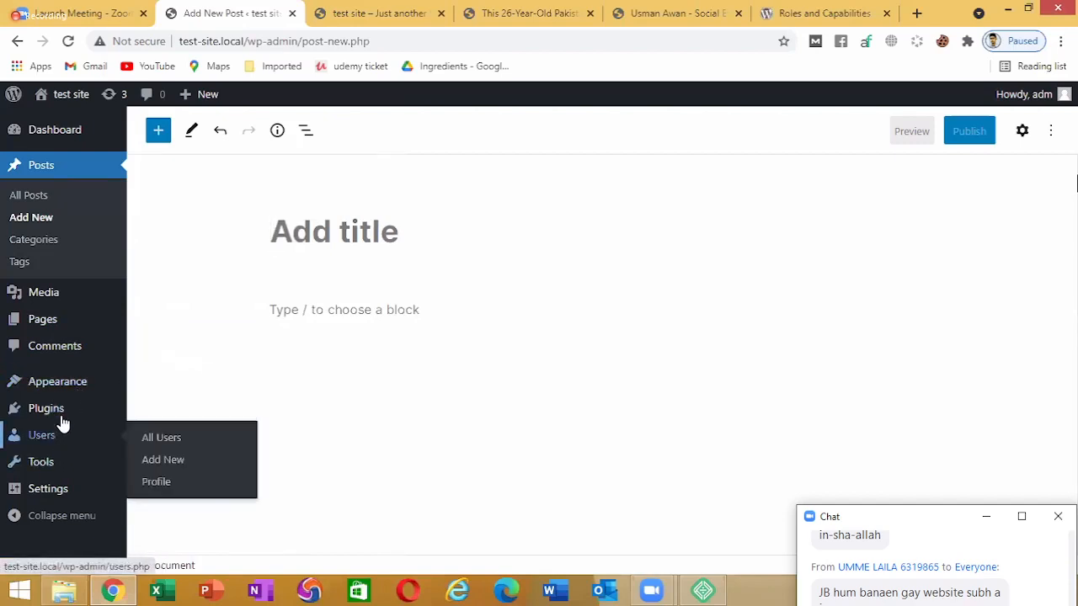
Open the page for adding new plugins in a separate browser tab and switch to it
mouse_move(62, 409)
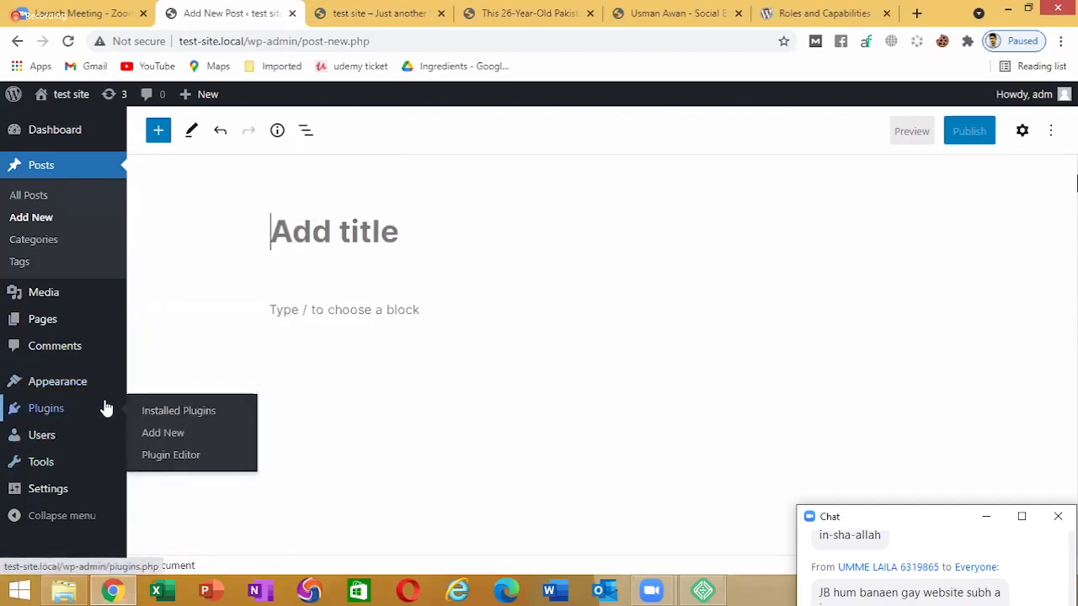
right_click(152, 434)
left_click(179, 444)
left_click(361, 8)
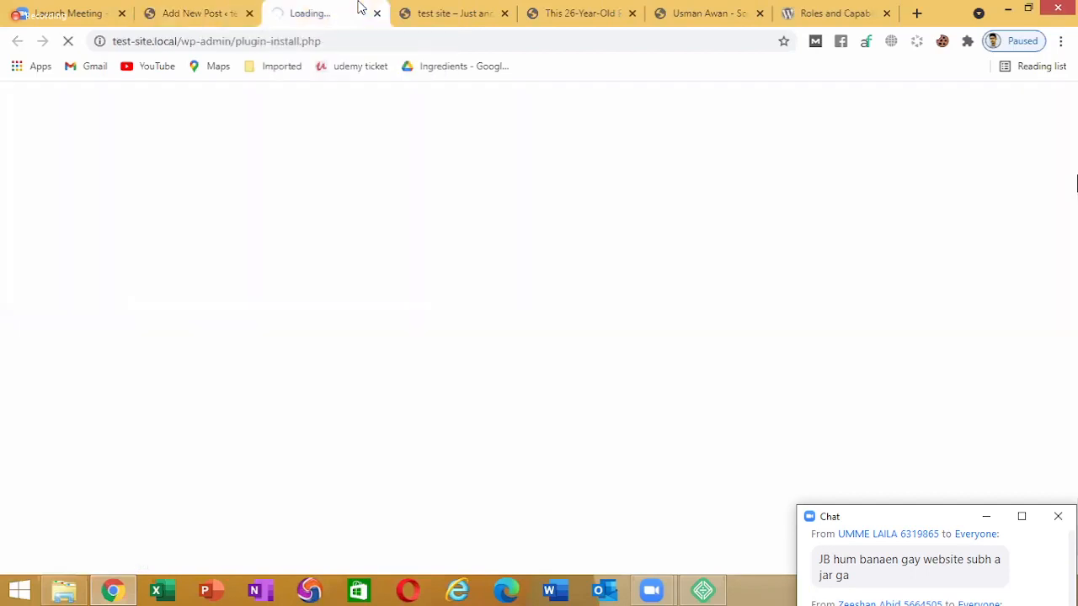
left_click(190, 10)
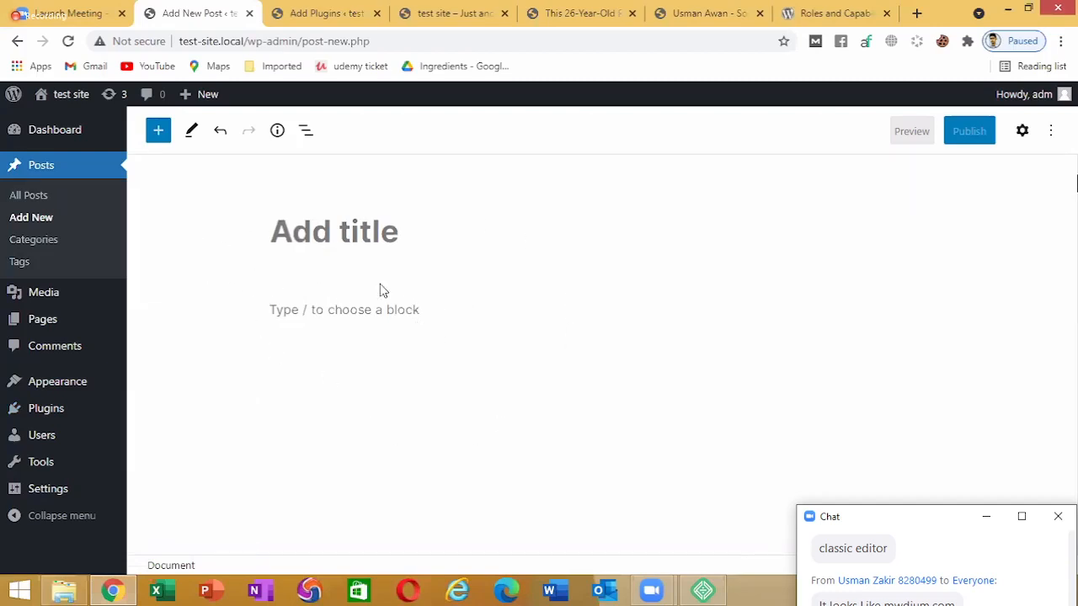
left_click(315, 20)
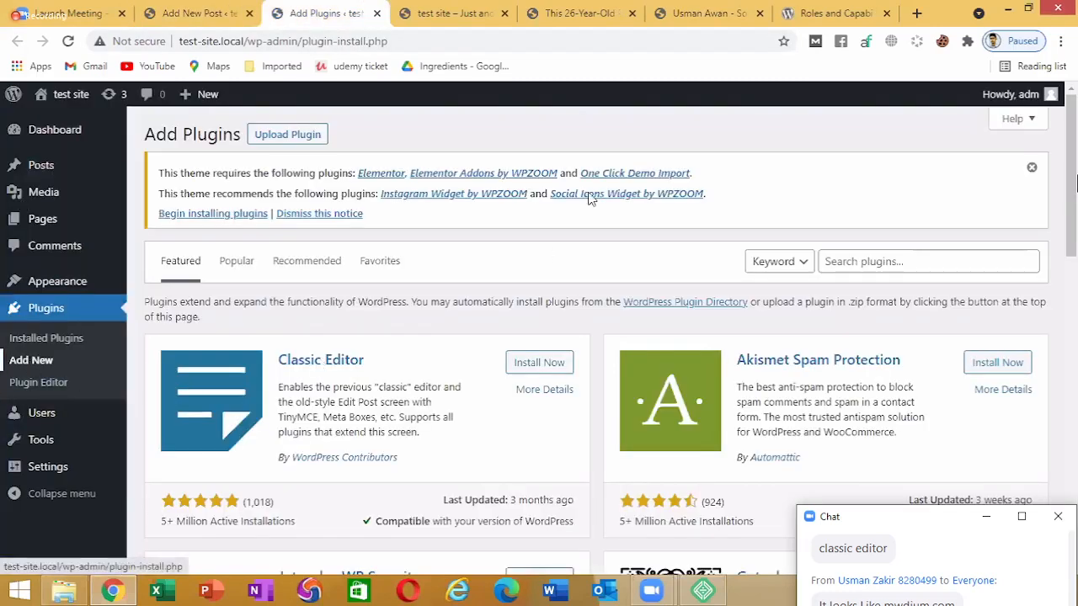
Install the Classic Editor plugin from the featured plugins
scroll(414, 262, "down", 1)
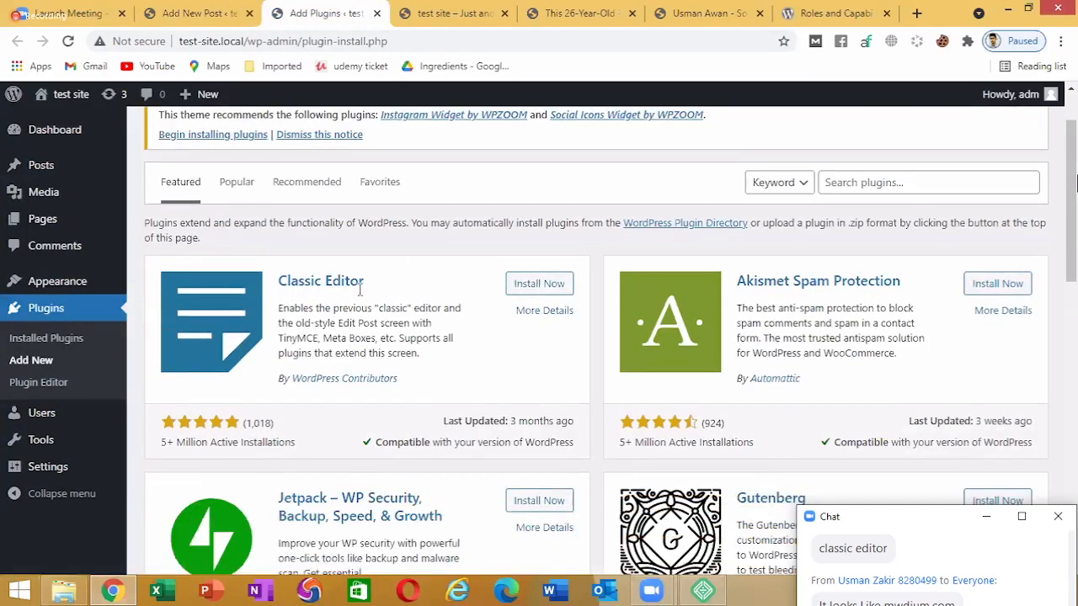
left_click_drag(361, 290, 279, 286)
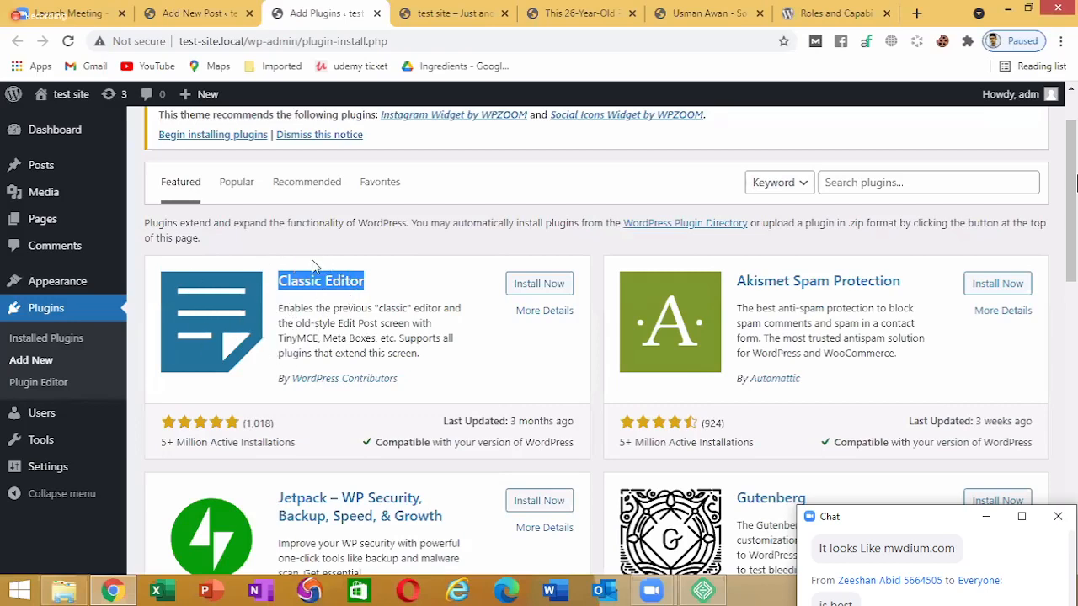
left_click(529, 285)
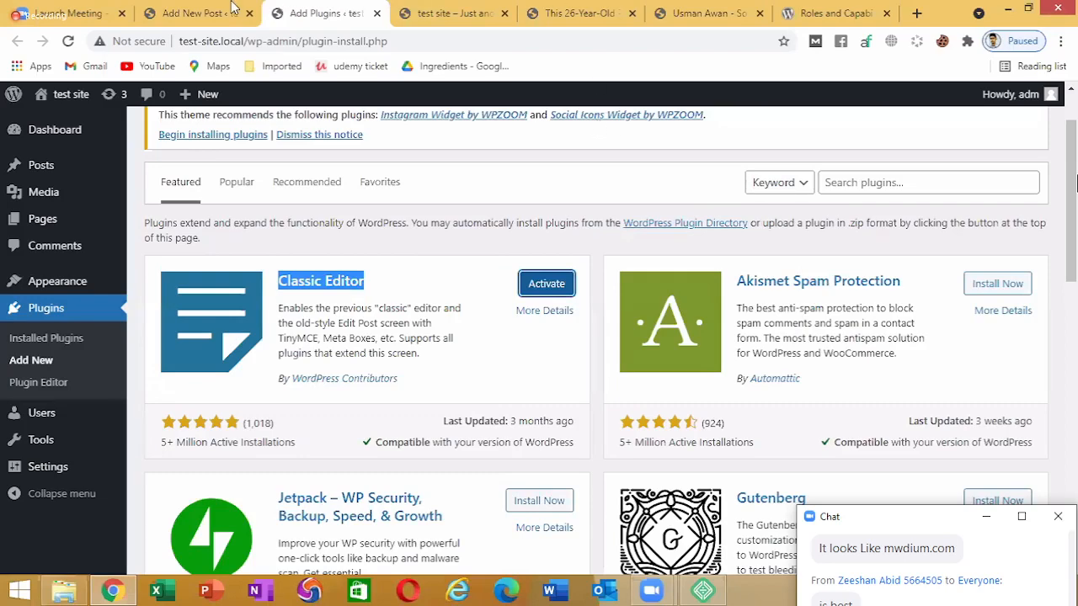
Return to the empty post and examine the block options offered for its paragraph and the full block library
left_click(232, 11)
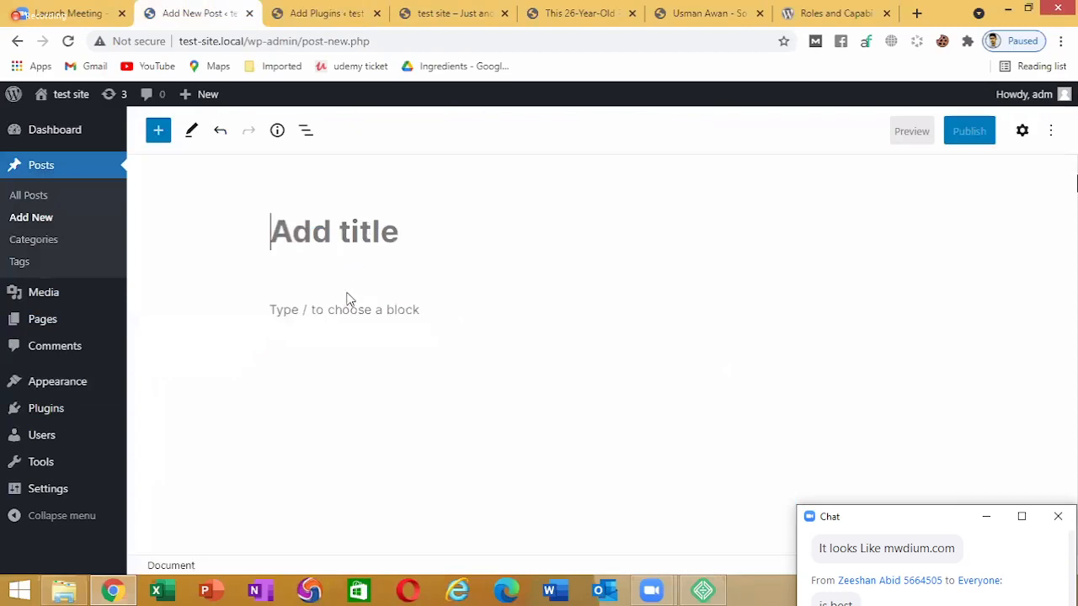
left_click(337, 322)
left_click(918, 315)
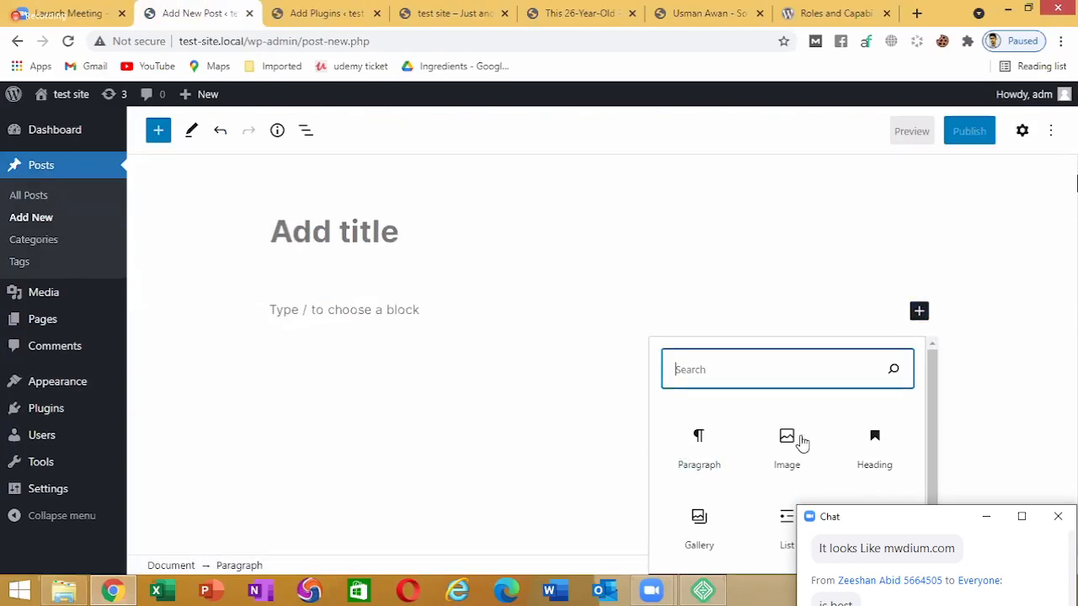
left_click(159, 132)
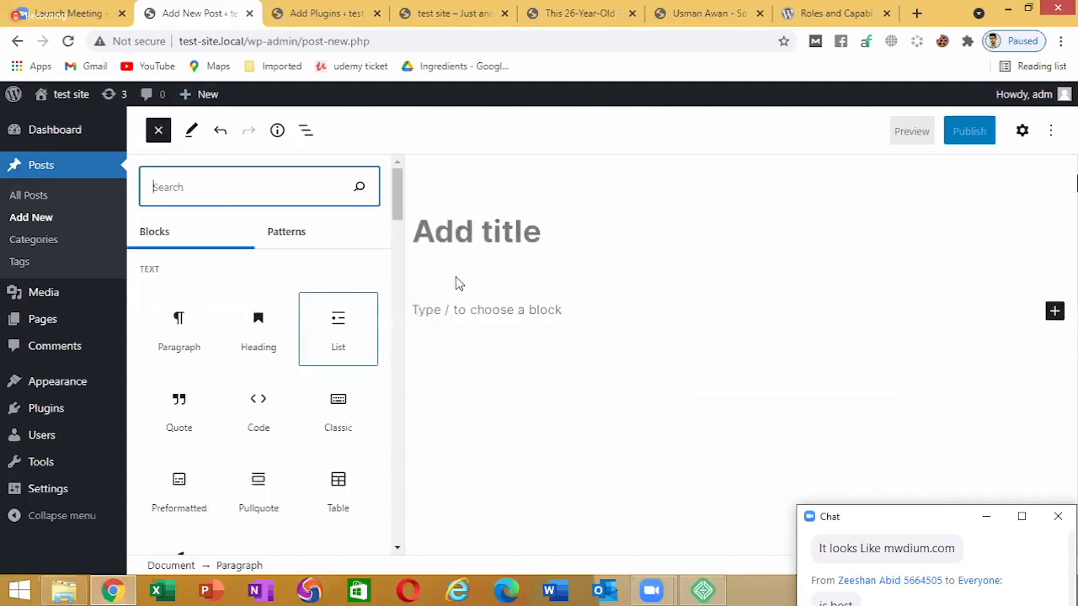
left_click(509, 327)
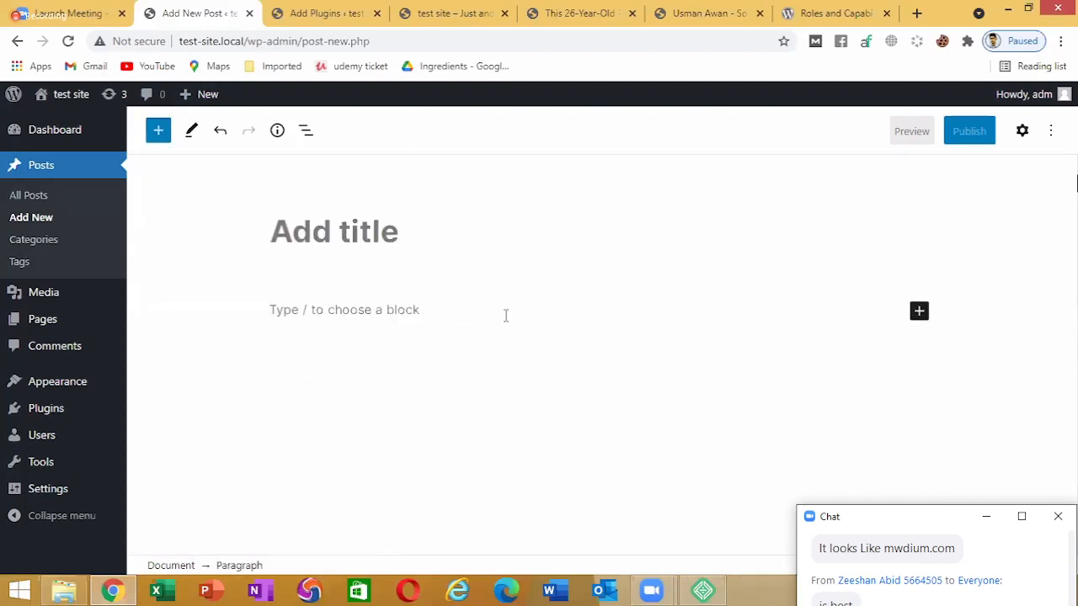
Activate the installed Classic Editor plugin on the test site
left_click(322, 12)
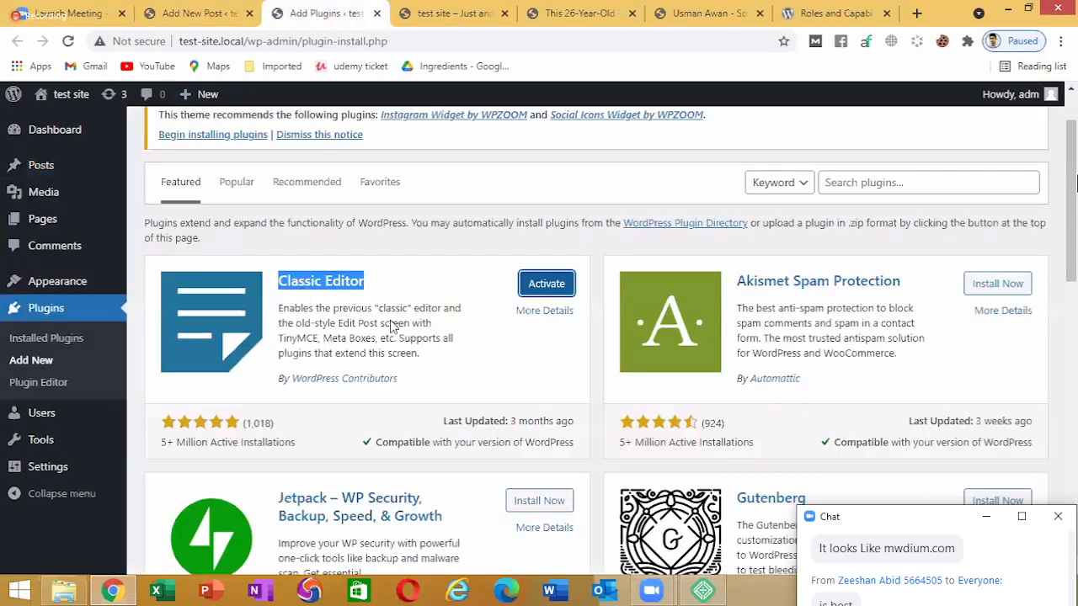
left_click(545, 288)
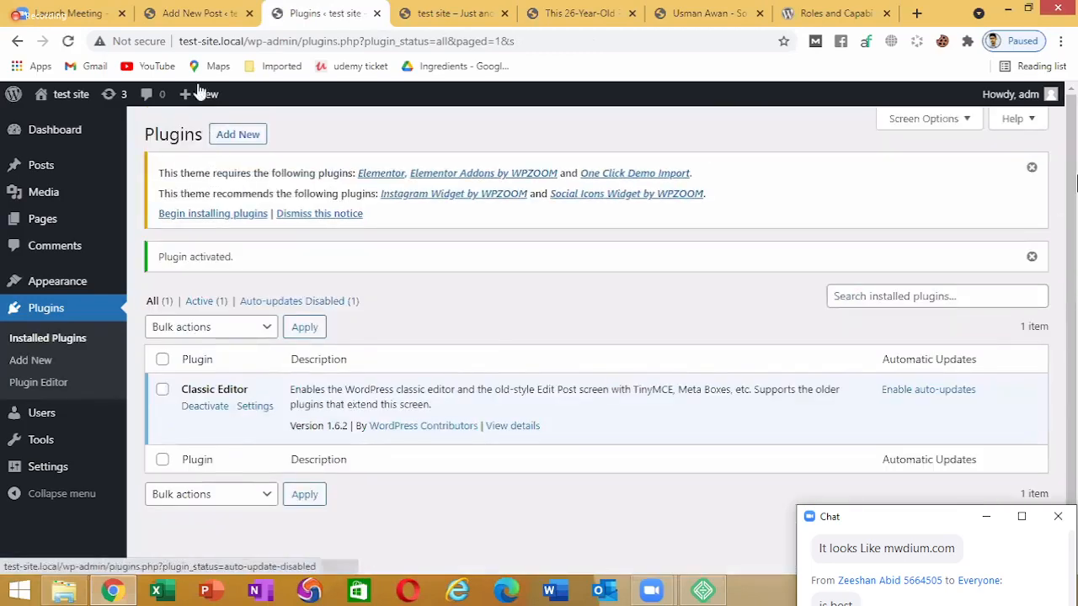
left_click(202, 10)
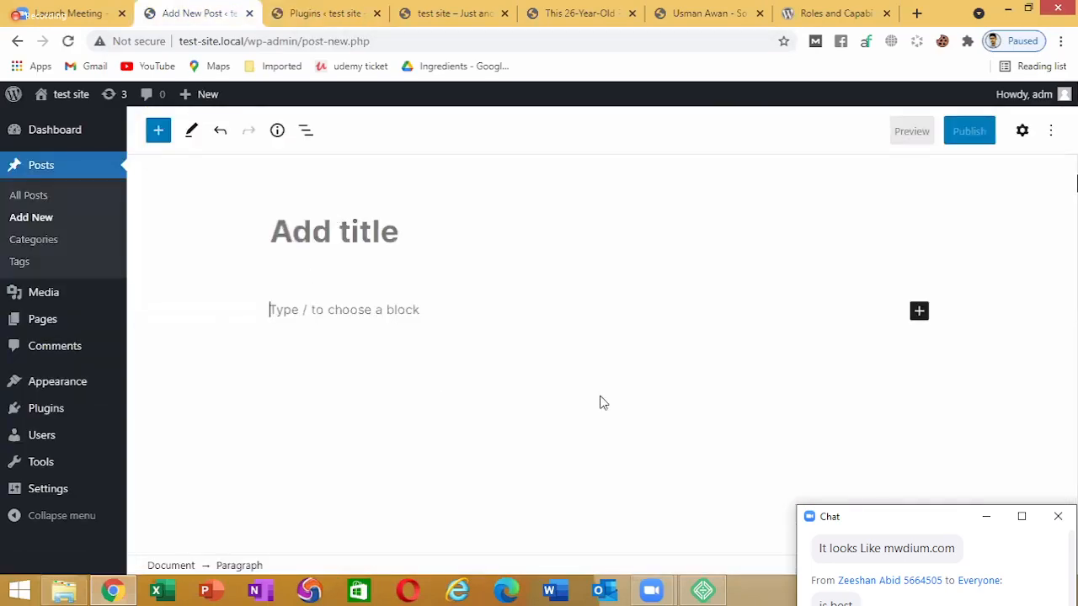
left_click(358, 10)
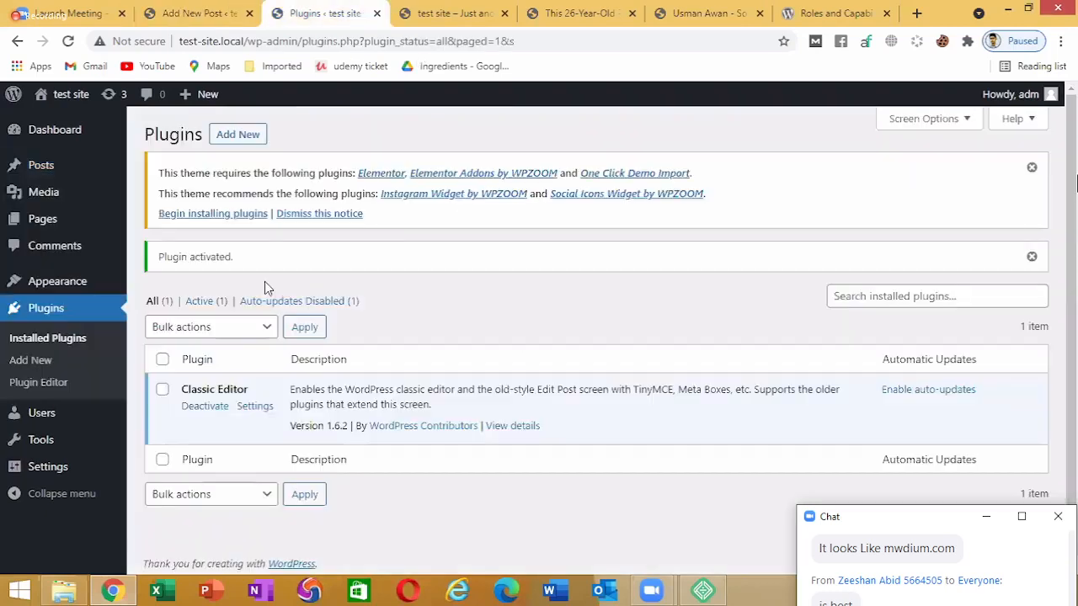
Reload the new post page in its own browser tab, discarding the unsaved block editor changes
left_click(198, 10)
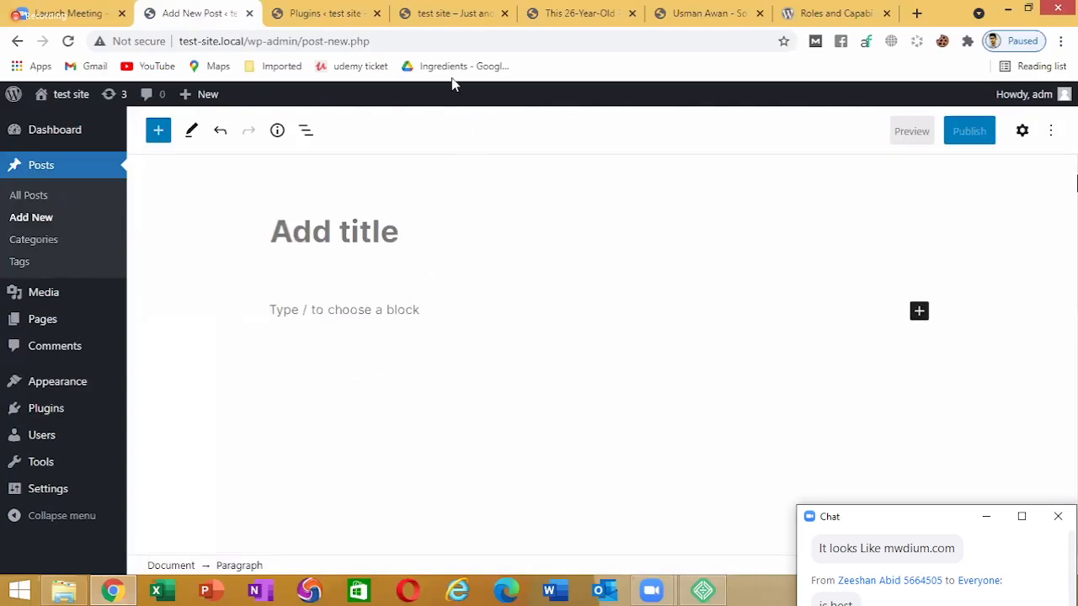
left_click(445, 38)
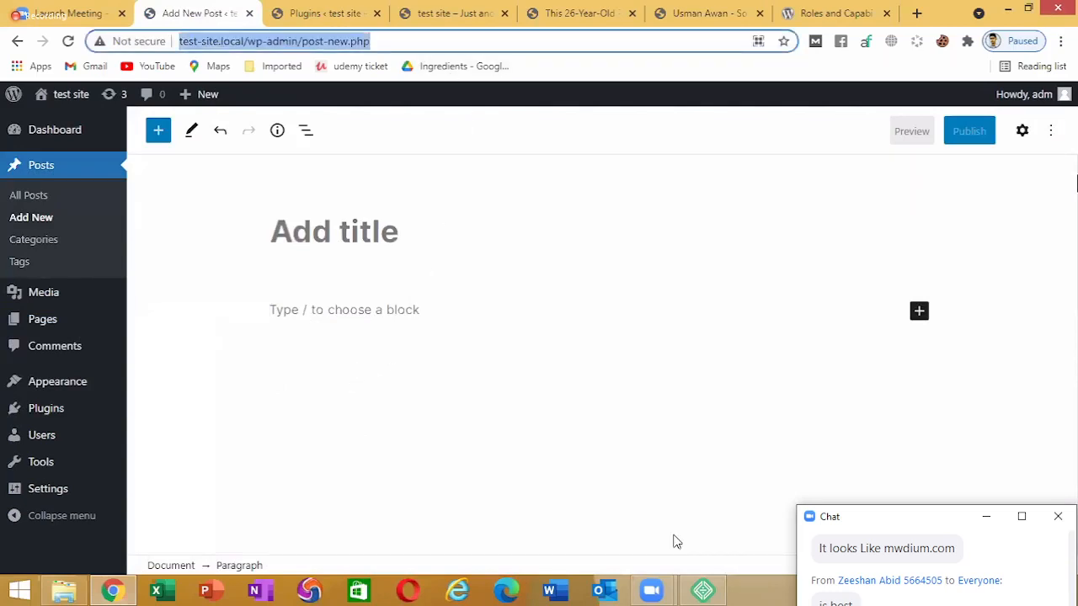
key("Return")
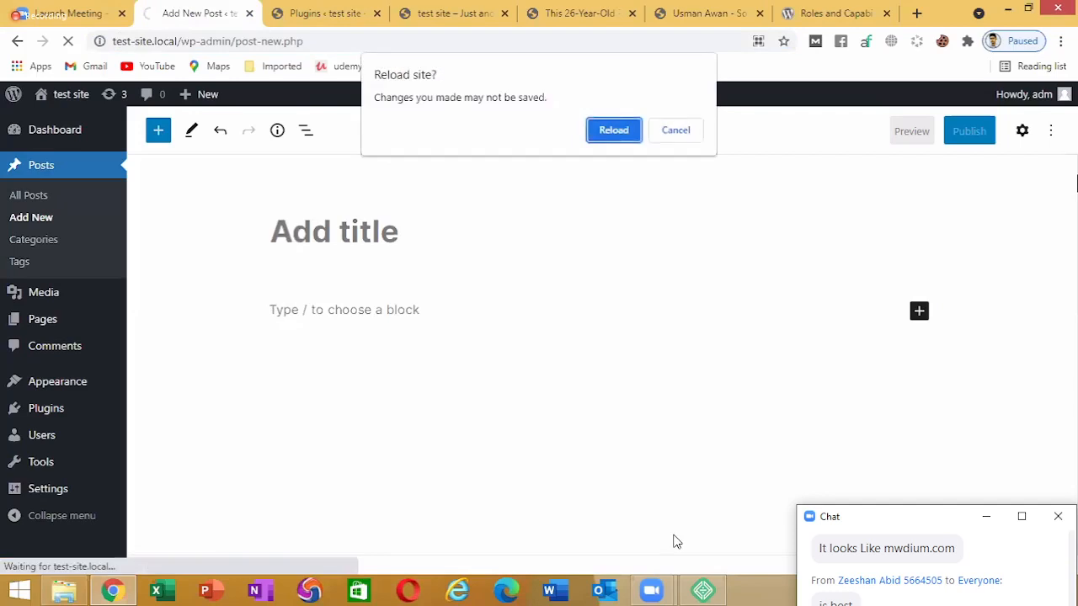
key("Return")
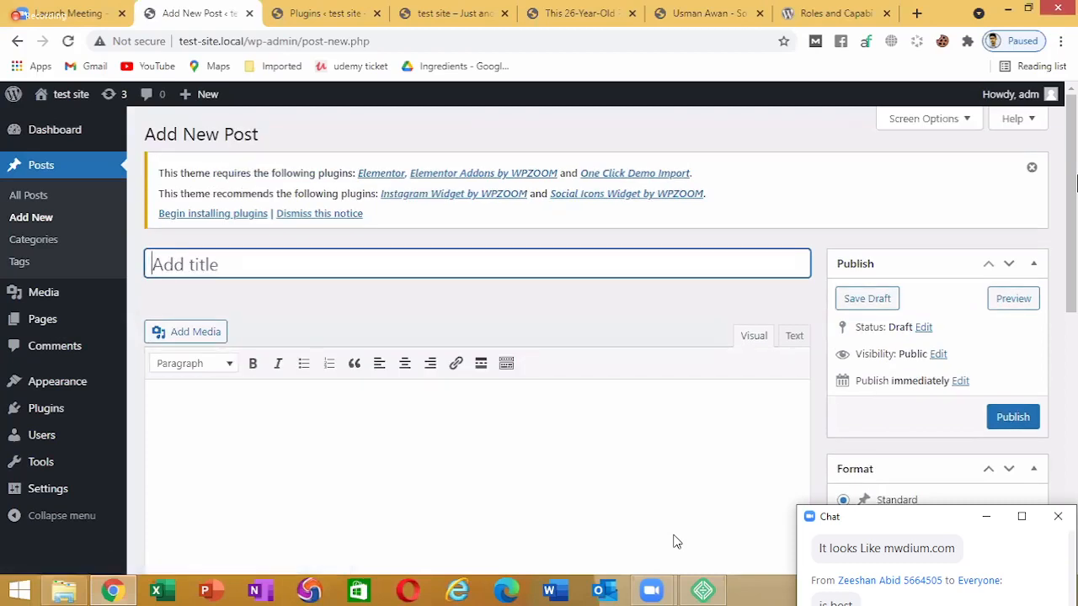
Expand the classic editor's formatting toolbar above the post's content area to show its second row
scroll(704, 445, "down", 3)
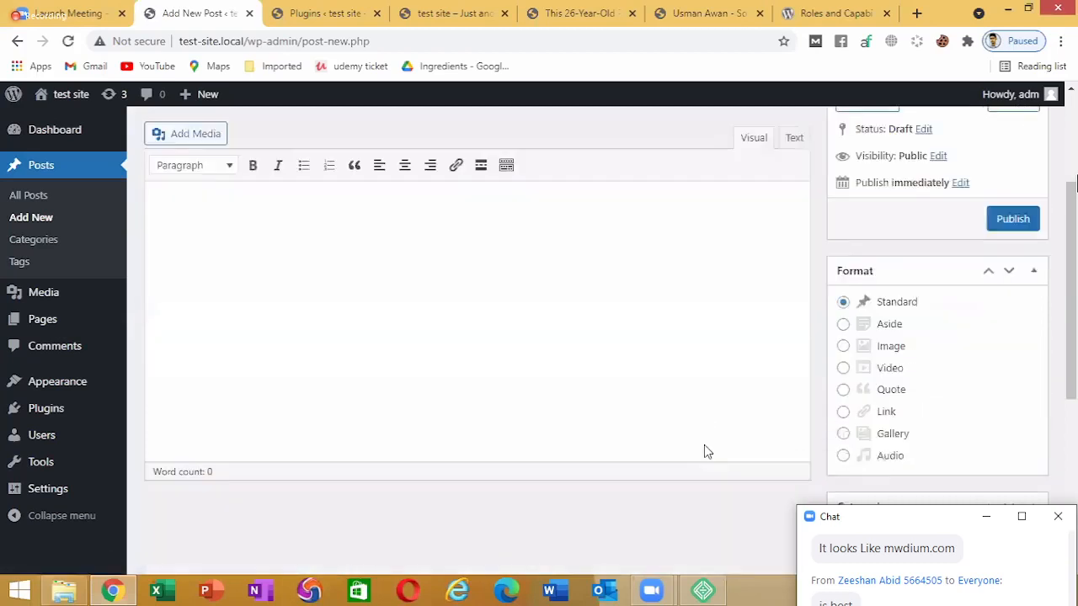
scroll(552, 386, "up", 1)
left_click(460, 308)
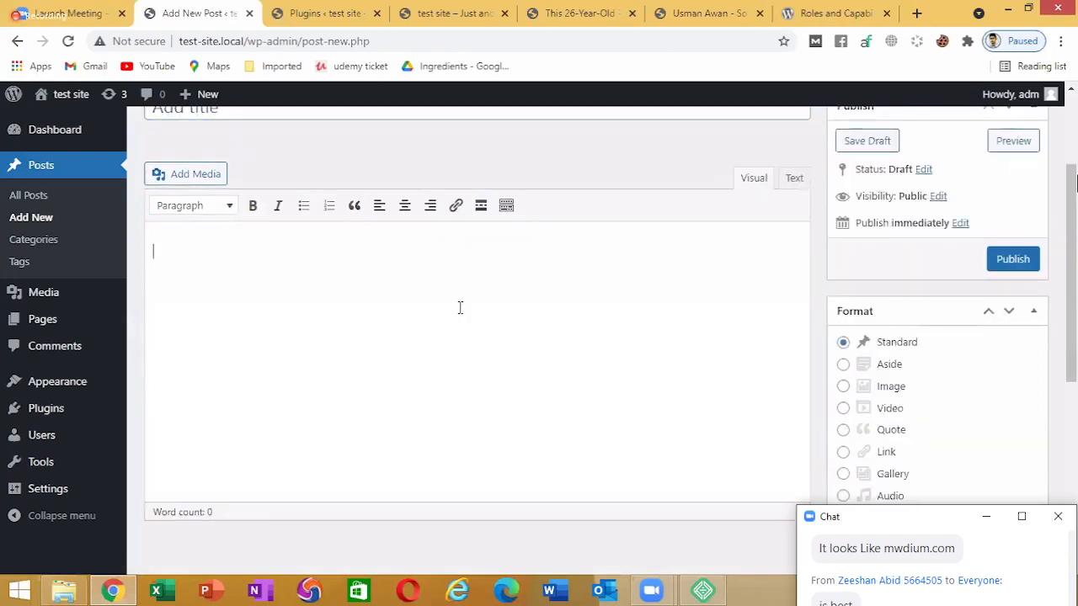
left_click(506, 205)
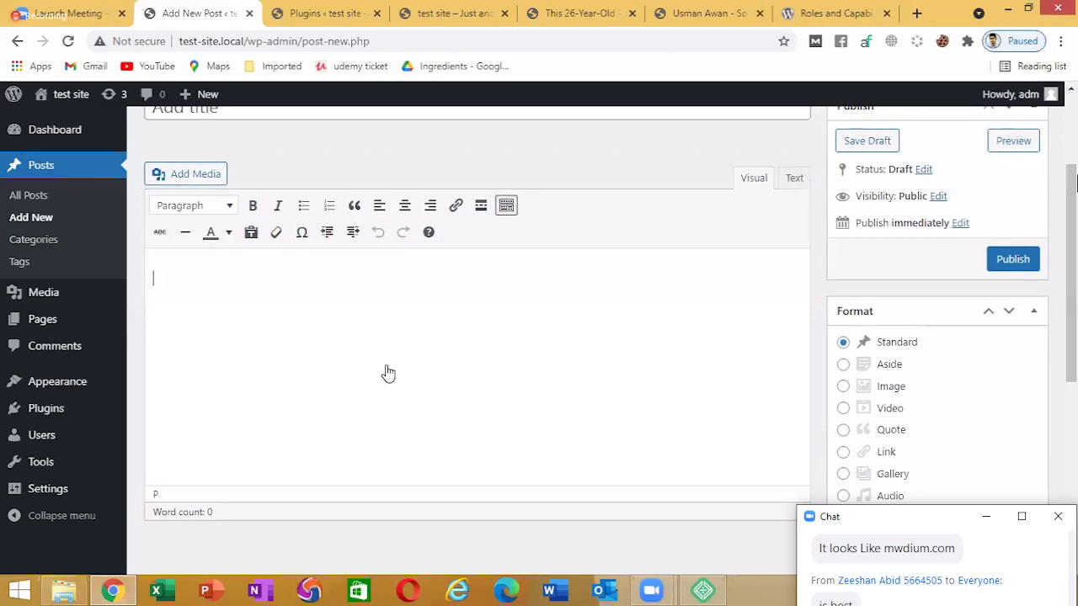
Examine the classic editor's layout for a new post and the Classic Editor entry among the installed plugins
scroll(385, 373, "up", 2)
scroll(269, 324, "down", 2)
scroll(363, 400, "up", 1)
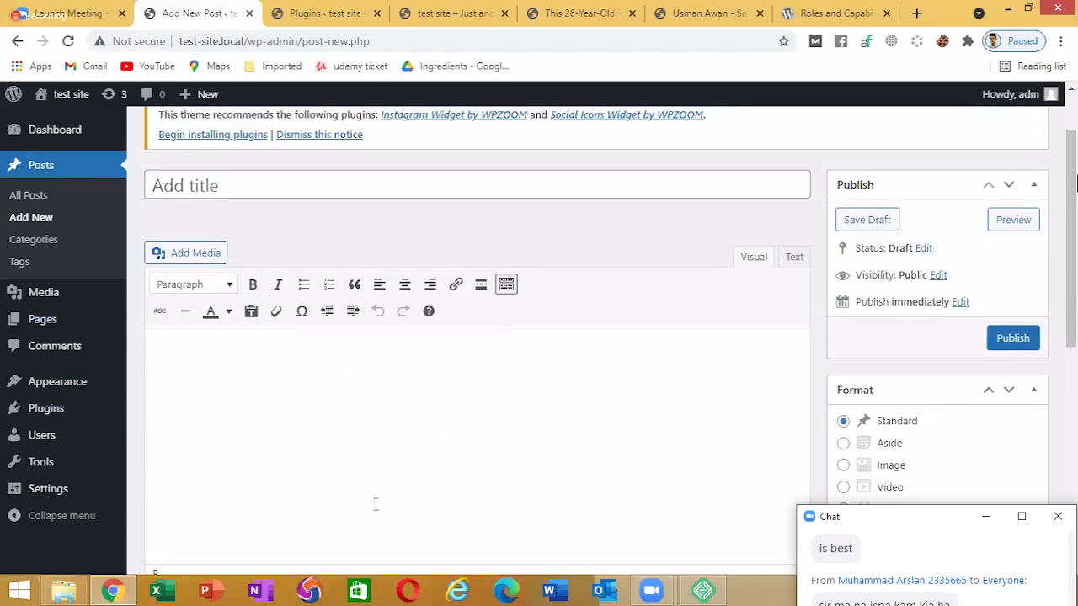
scroll(354, 350, "down", 1)
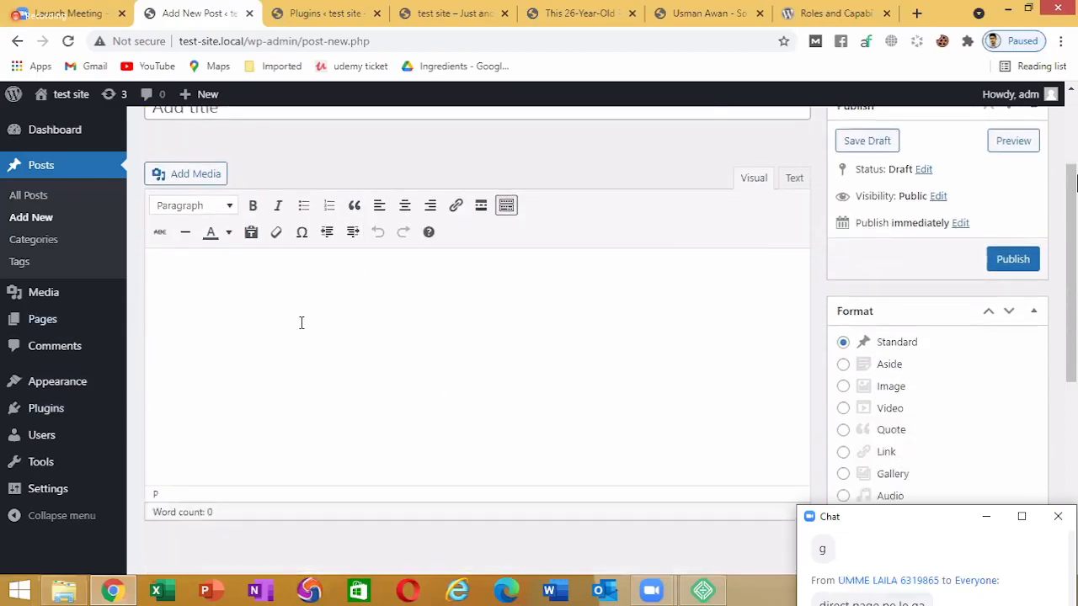
scroll(282, 339, "up", 1)
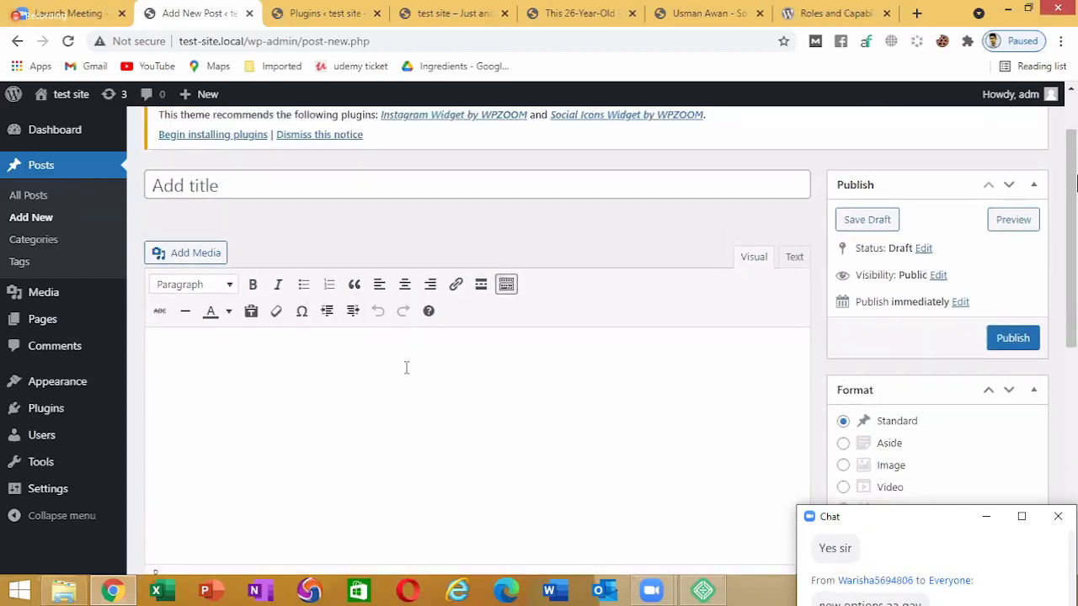
scroll(406, 368, "down", 1)
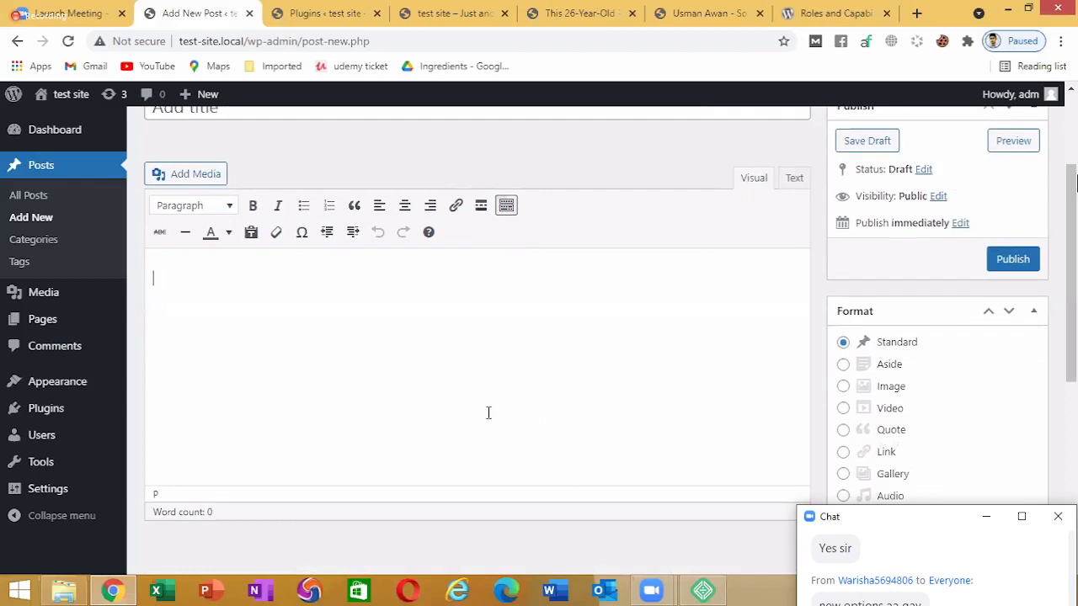
left_click(329, 10)
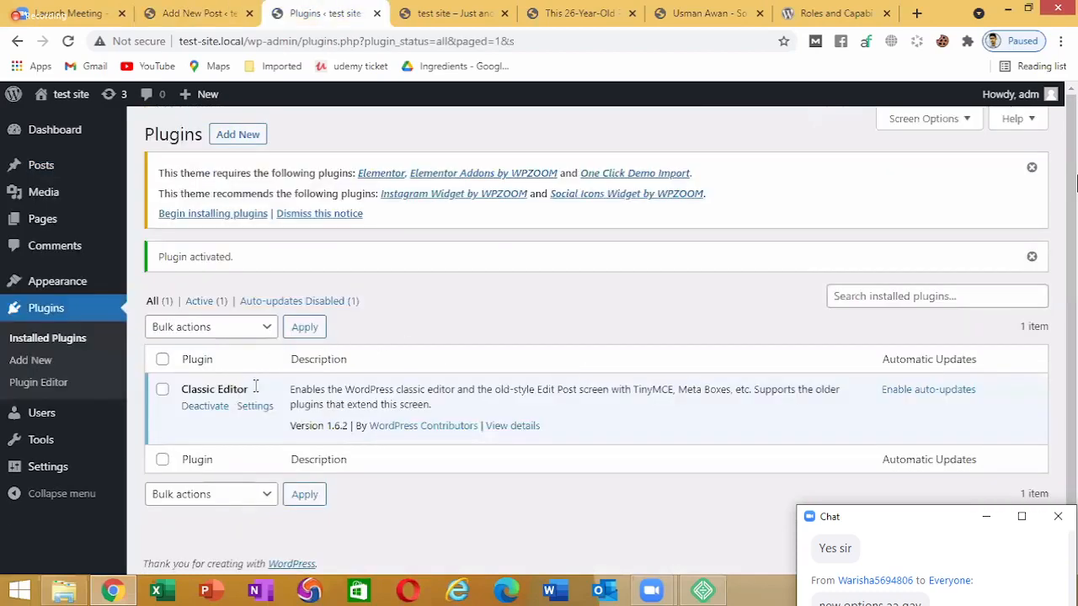
scroll(318, 266, "down", 1)
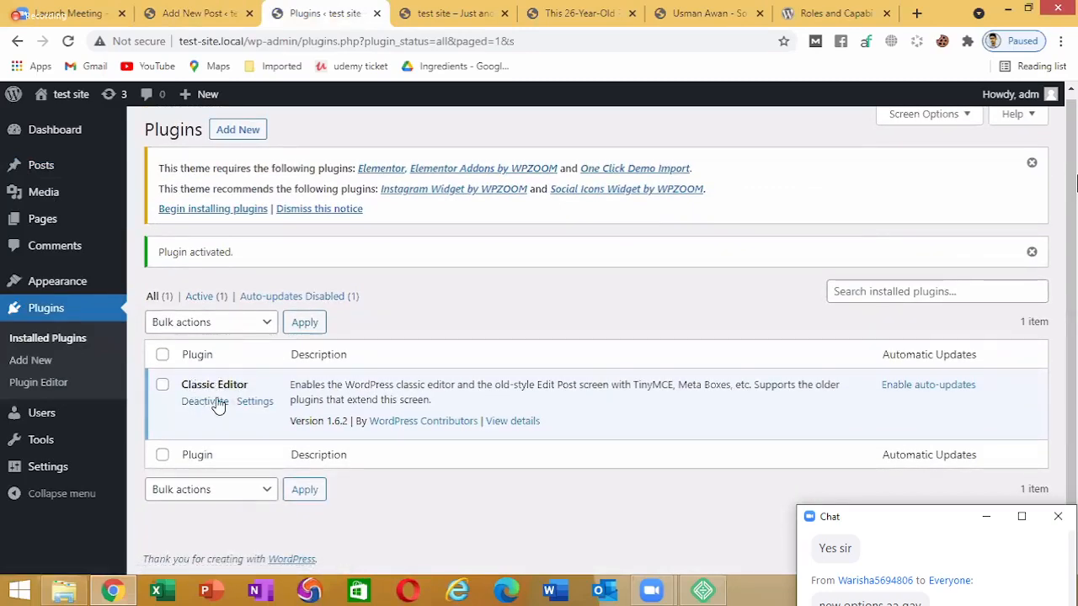
left_click(178, 10)
scroll(428, 252, "down", 3)
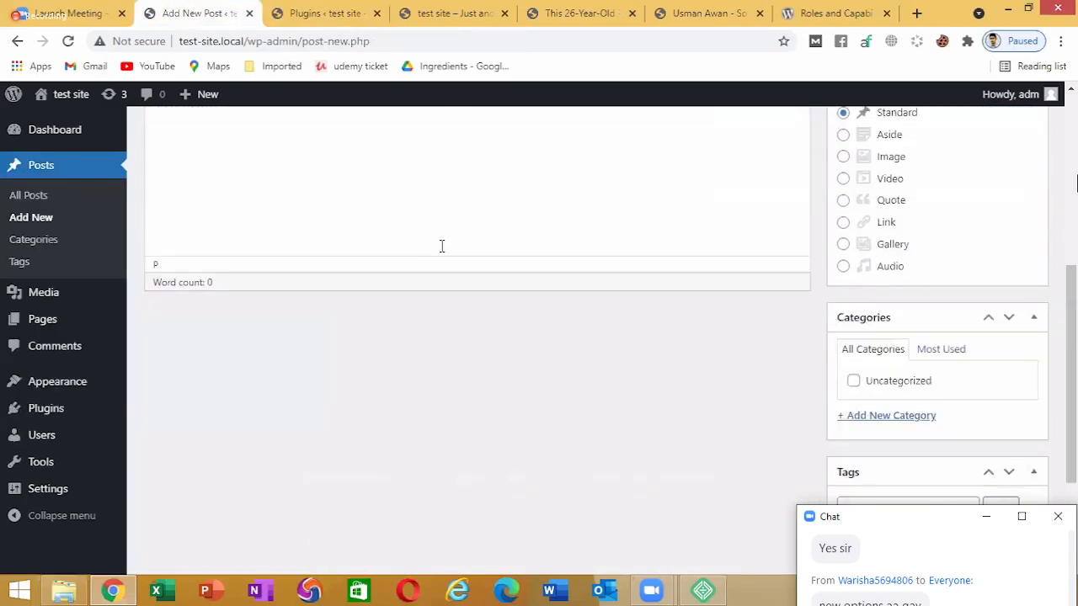
scroll(452, 248, "up", 4)
scroll(452, 242, "up", 2)
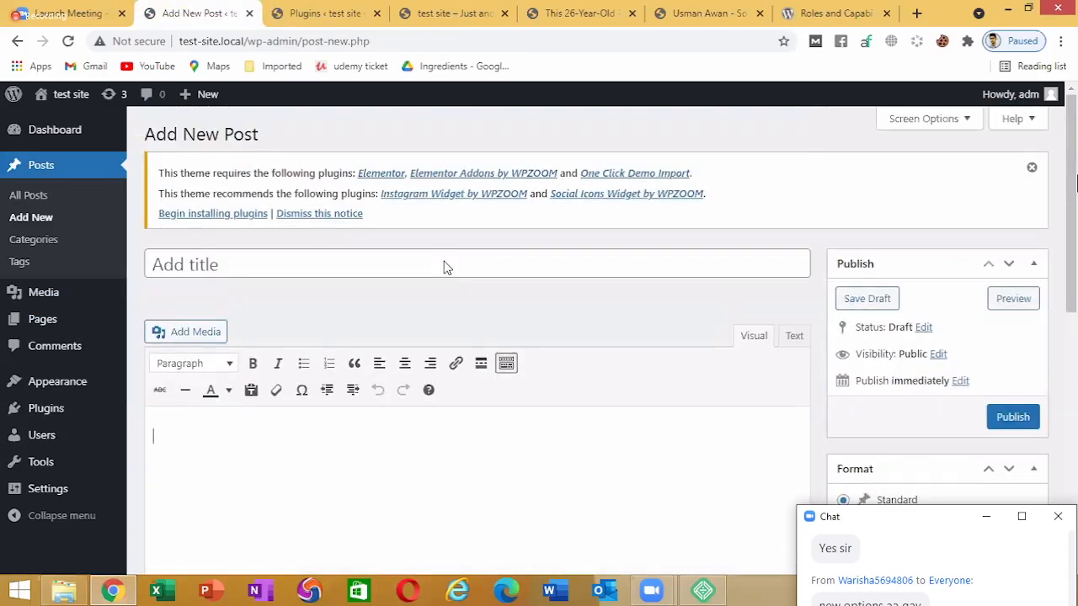
Give the new post the title "Article page title"
scroll(443, 264, "down", 1)
left_click(211, 186)
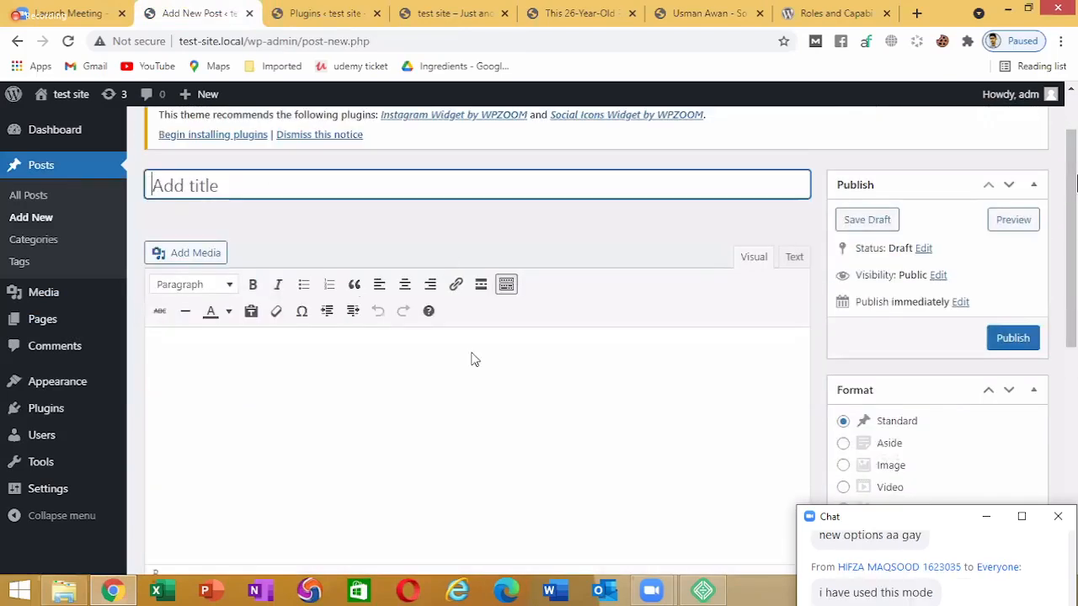
type("P")
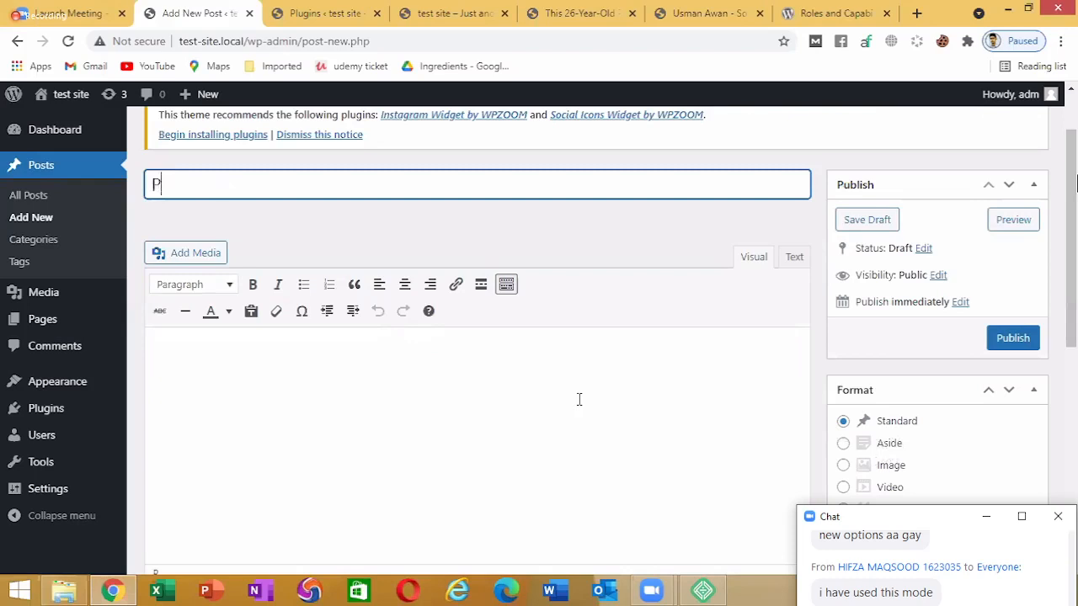
type("age tit")
key("ctrl+a")
type("Post")
key("ctrl+a")
type("Article ")
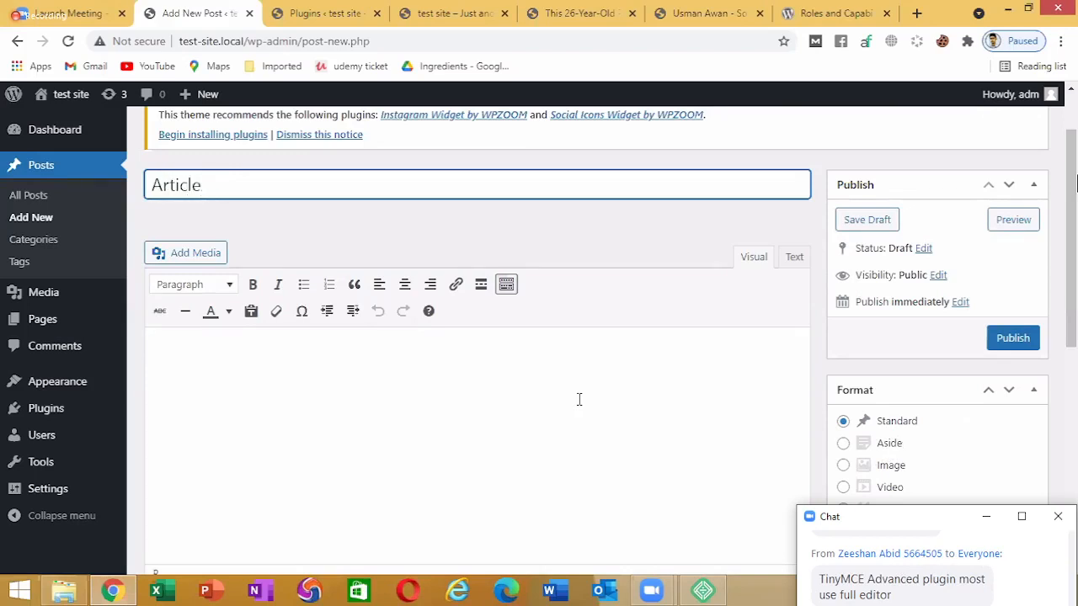
type("opage title")
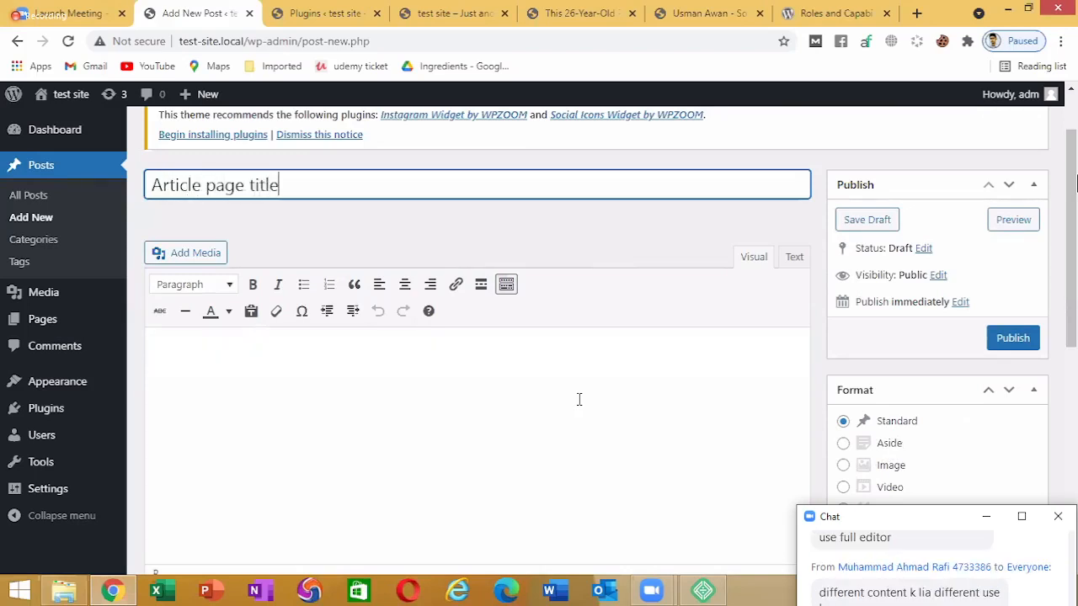
Enter "Article Content Area" as the post's body text
left_click(414, 365)
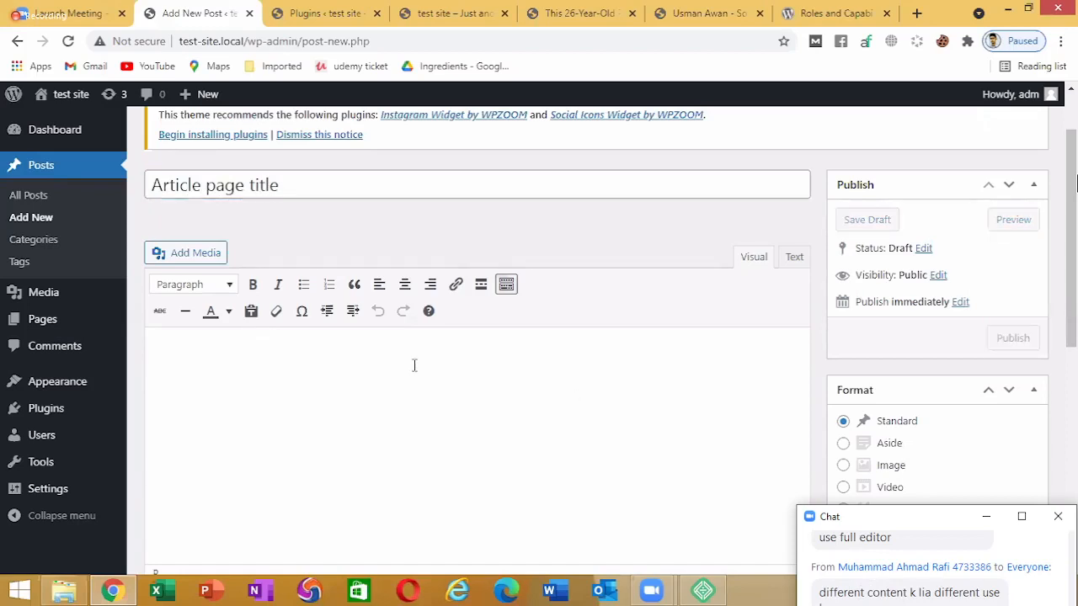
type("Article")
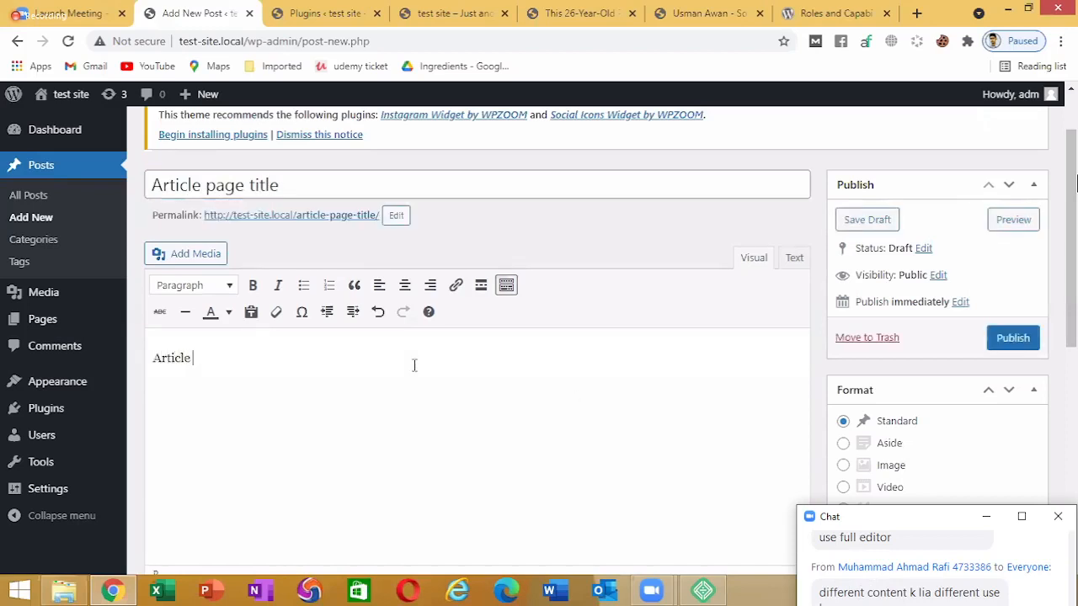
type(" Contetn")
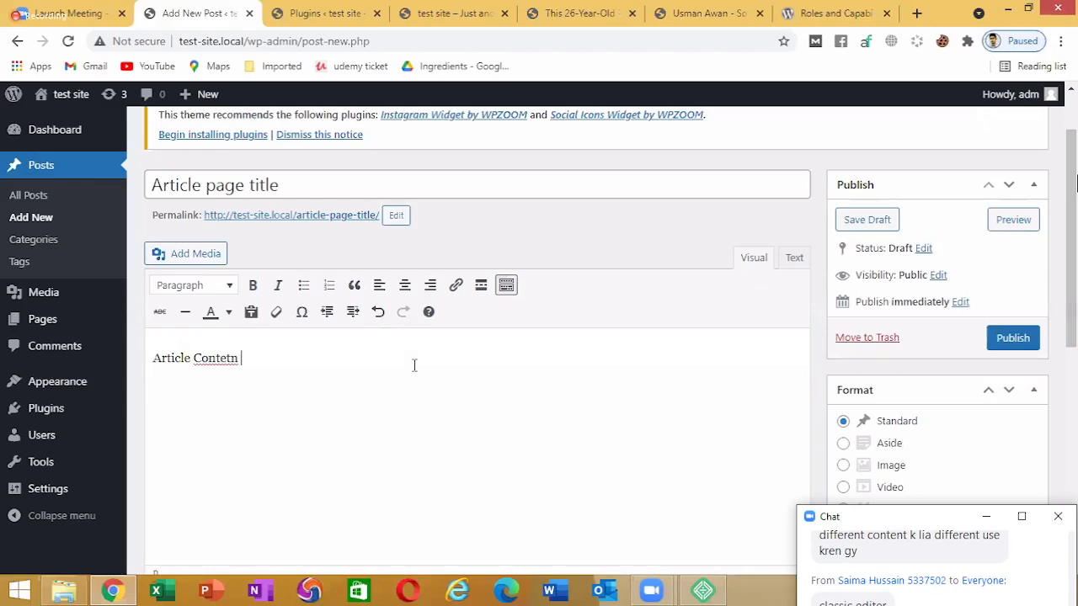
key("BackSpace")
key("BackSpace")
type("t Area")
Examine the post's publishing, format, category, tag and featured image settings alongside its title and content area
scroll(525, 329, "down", 2)
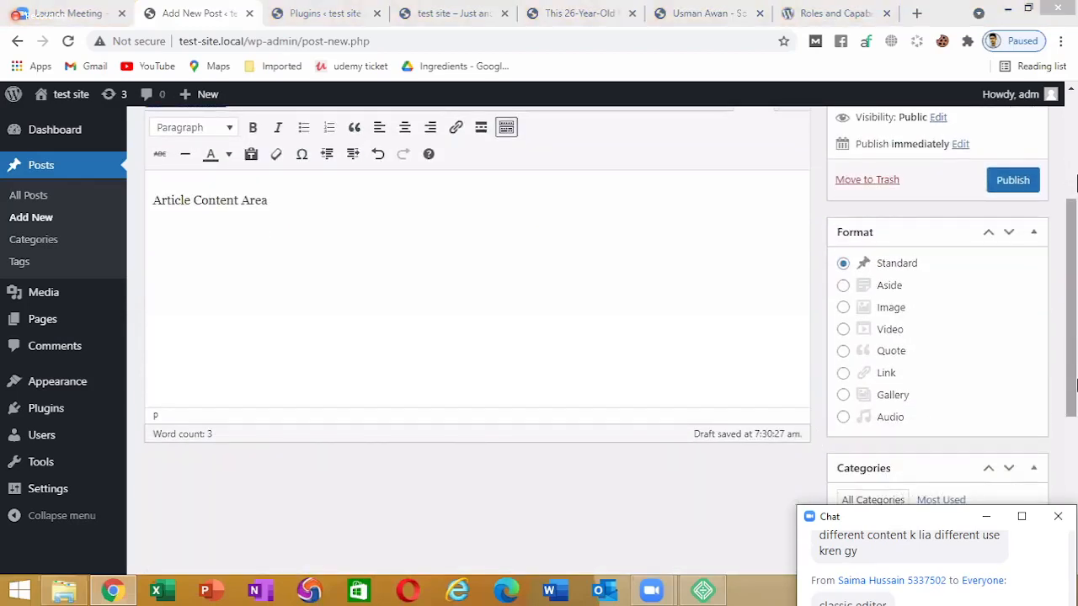
scroll(1057, 364, "down", 3)
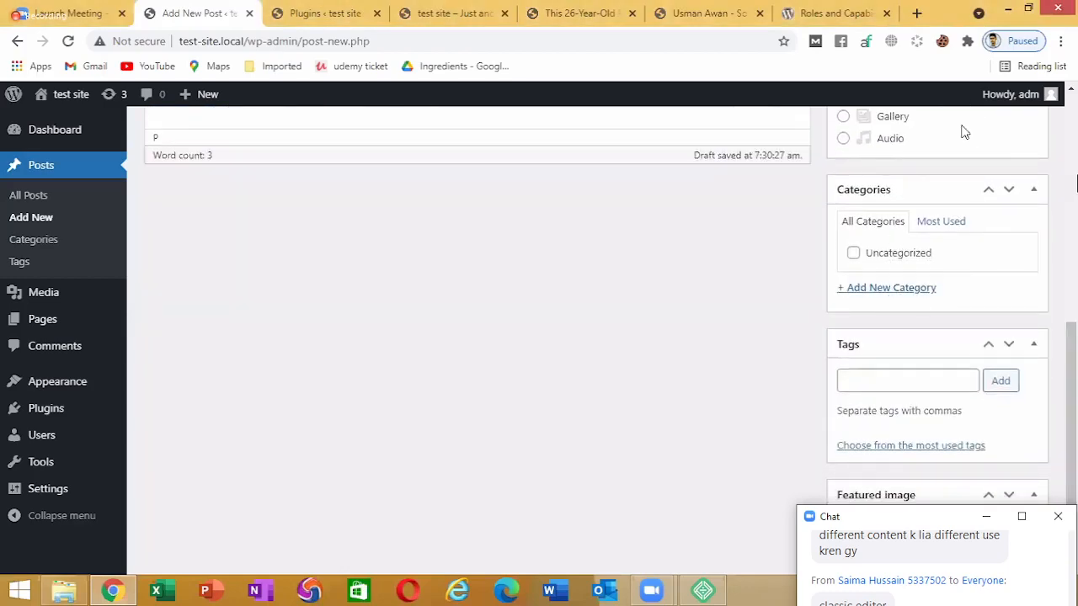
left_click_drag(1074, 411, 1075, 289)
scroll(205, 385, "up", 1)
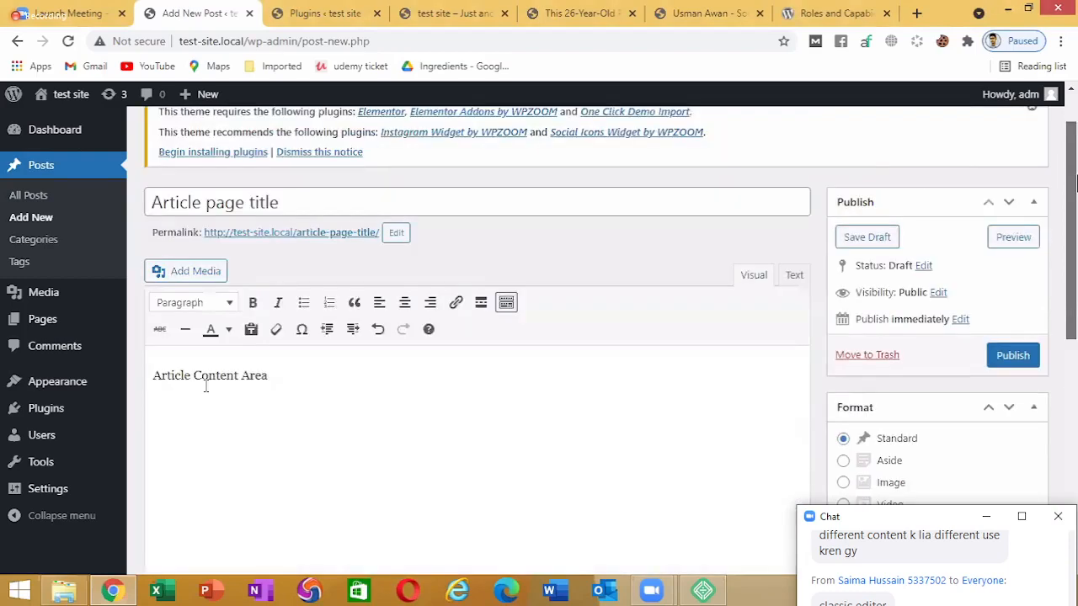
scroll(323, 463, "down", 2)
scroll(572, 291, "up", 1)
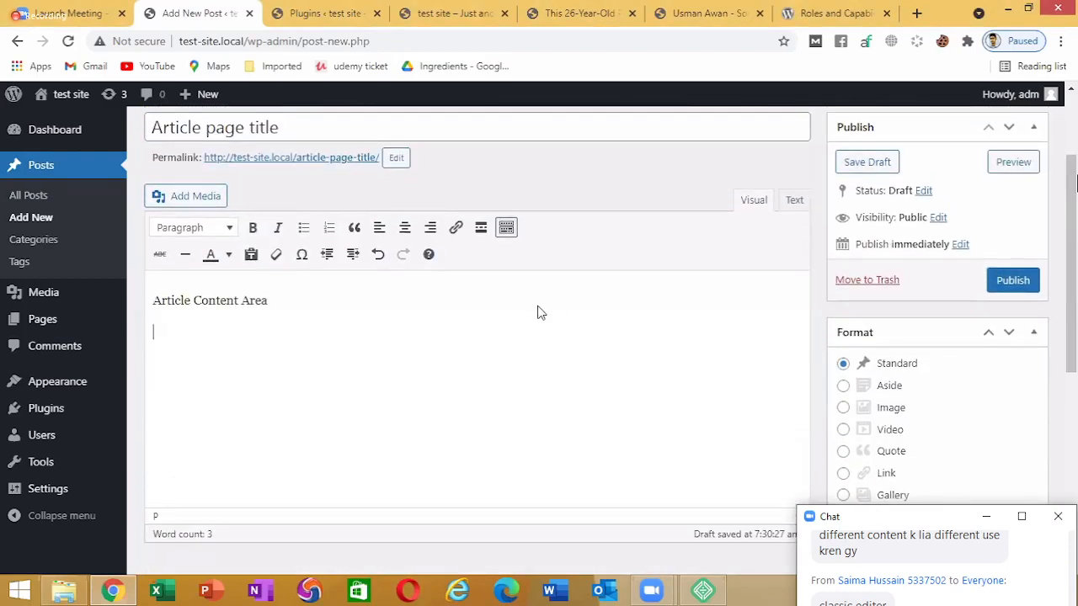
scroll(541, 311, "up", 2)
scroll(531, 318, "down", 1)
left_click(646, 493)
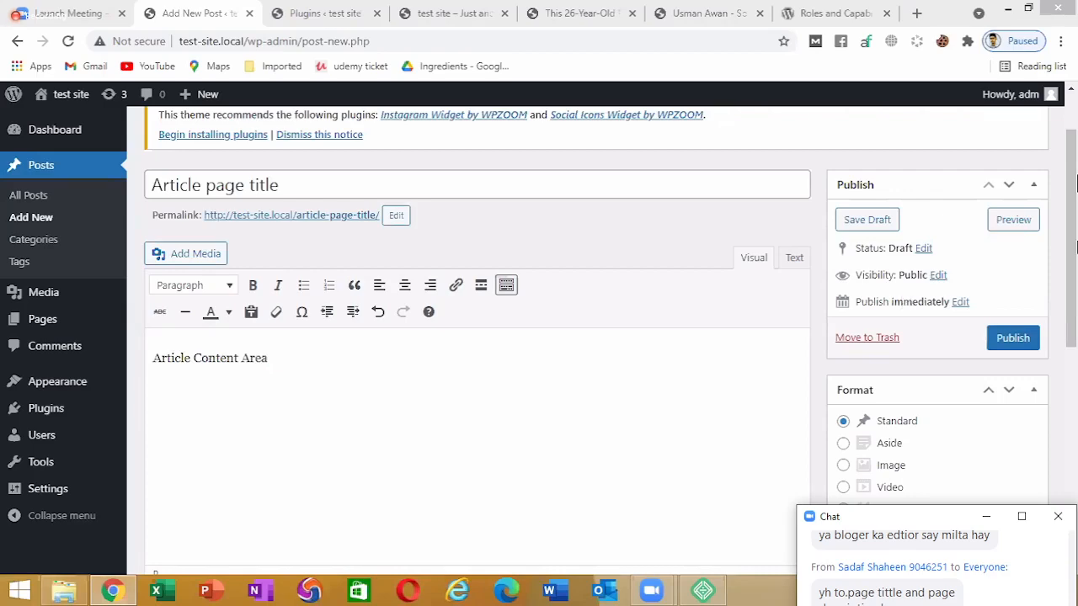
Look through the whole post editor, from title to featured image, for meta title and meta description fields
left_click_drag(1075, 265, 1076, 455)
scroll(1075, 455, "down", 1)
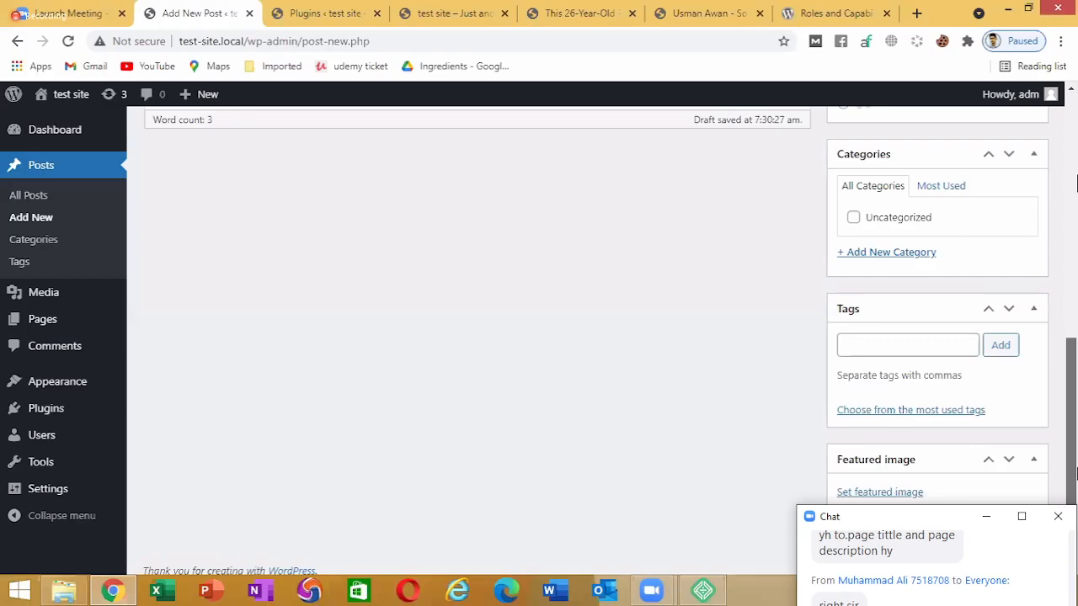
left_click_drag(1076, 474, 1075, 543)
left_click_drag(1075, 429, 1075, 172)
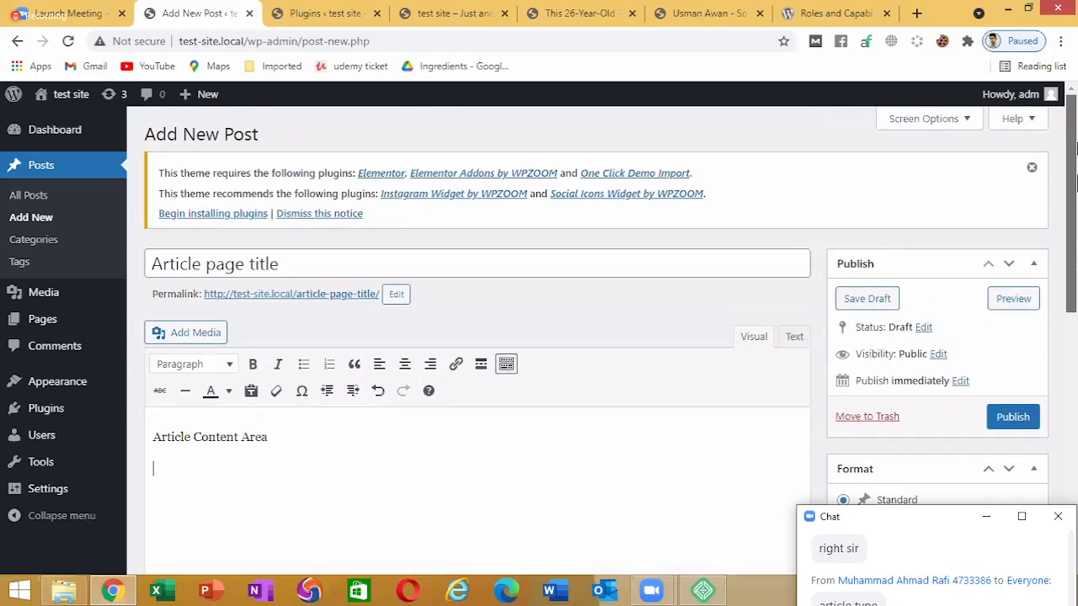
scroll(937, 430, "down", 3)
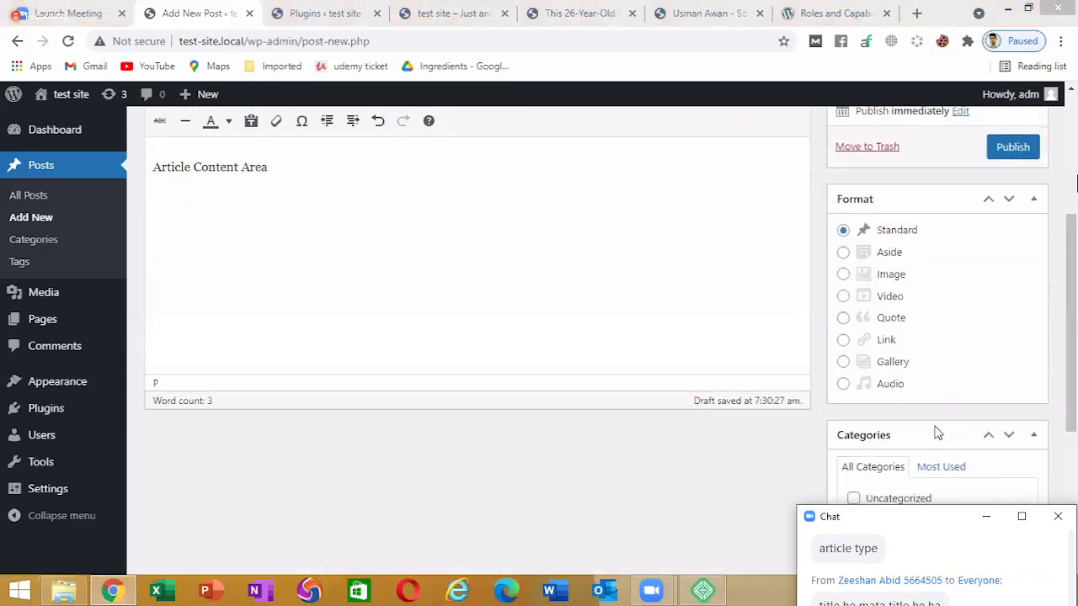
scroll(937, 432, "down", 3)
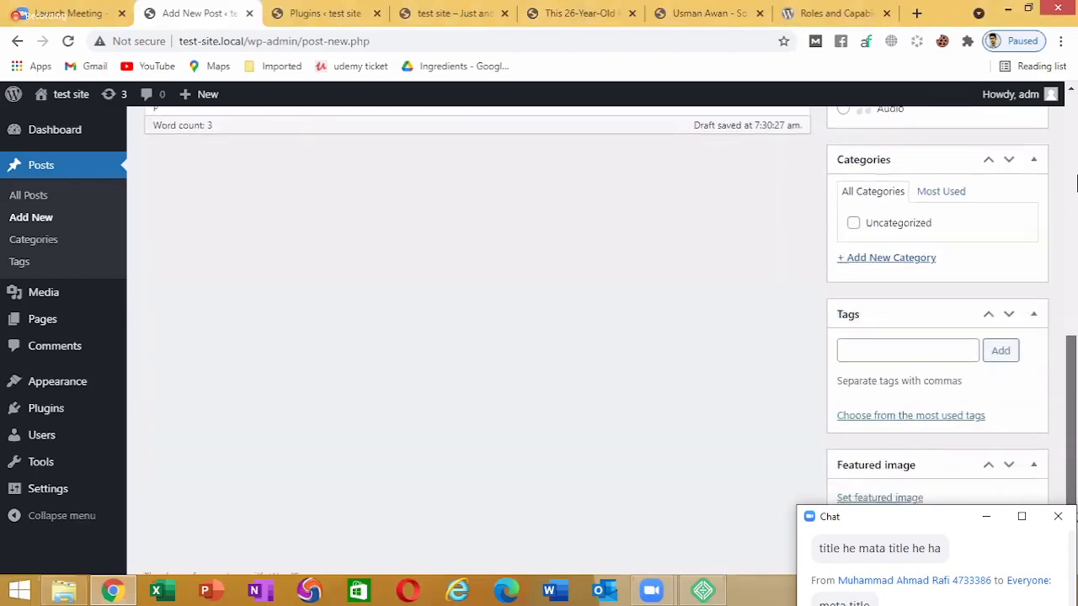
scroll(1076, 183, "up", 6)
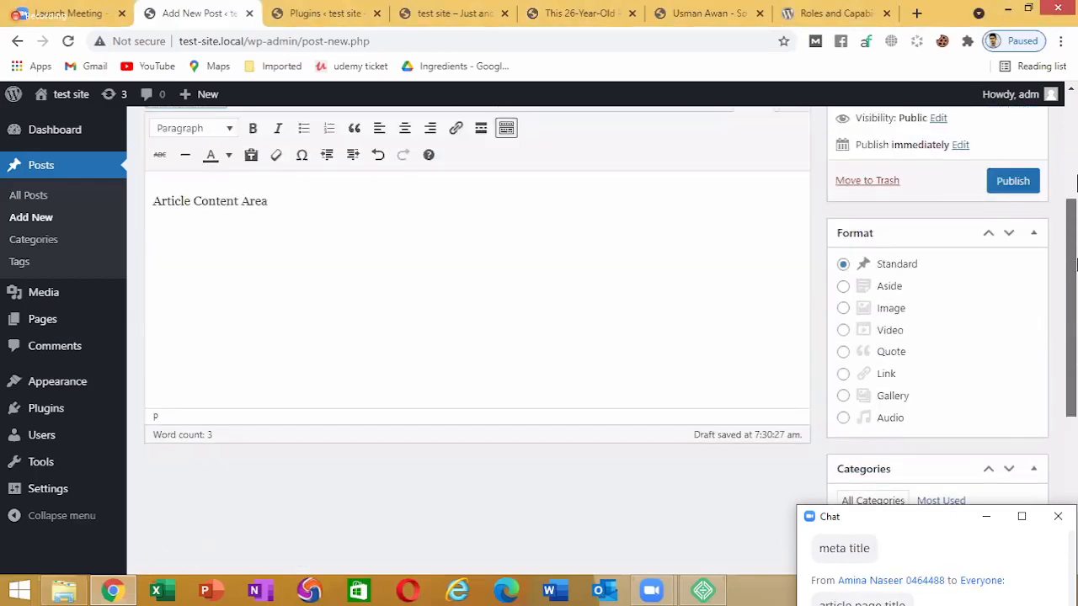
scroll(1075, 183, "down", 5)
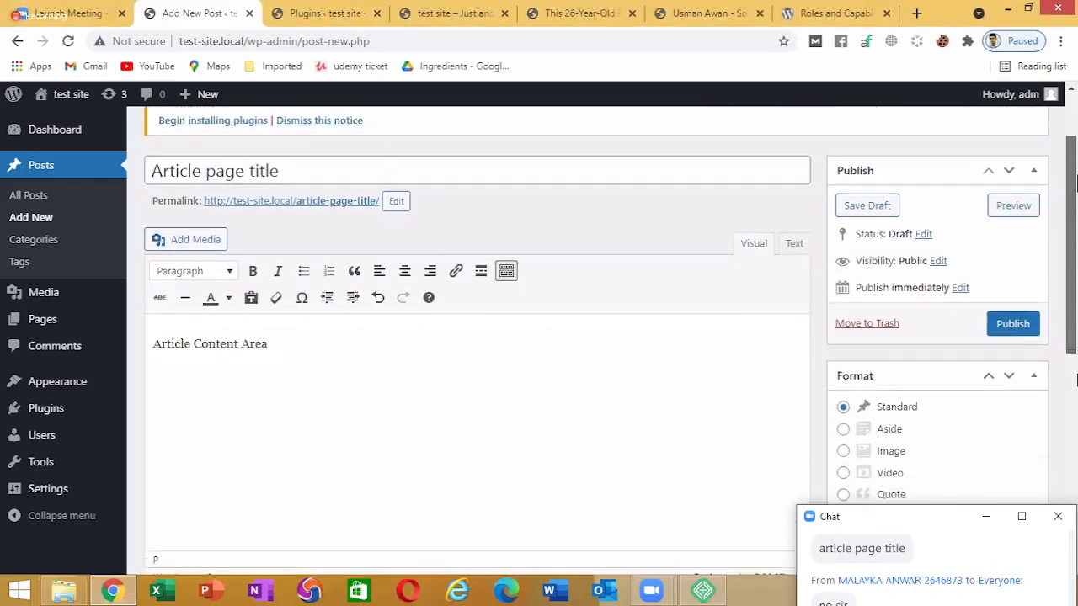
scroll(1076, 183, "up", 6)
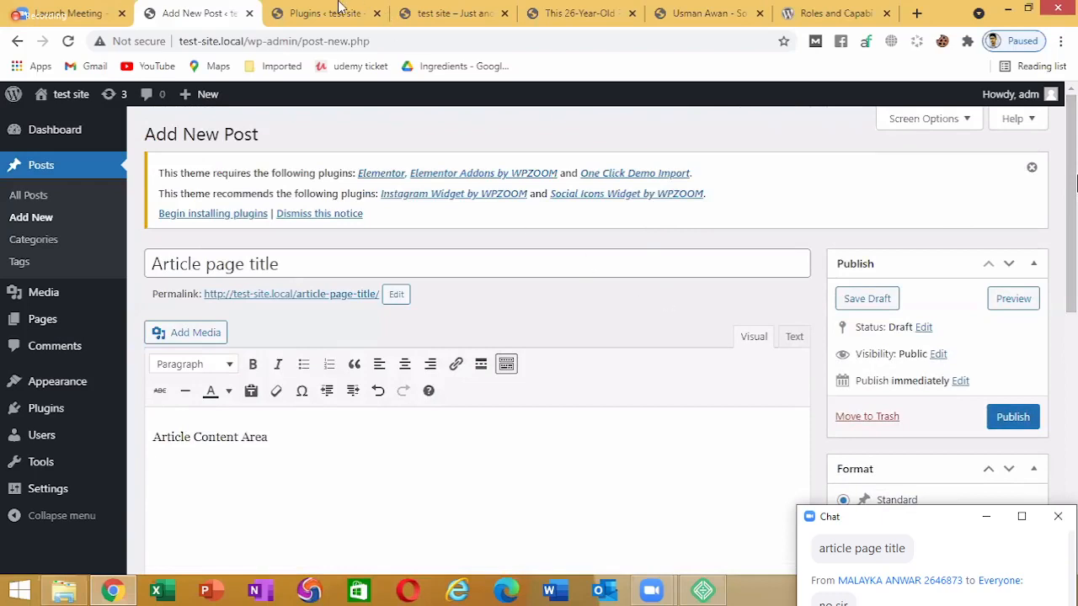
Search the directory of installable plugins for "yoast"
left_click(339, 12)
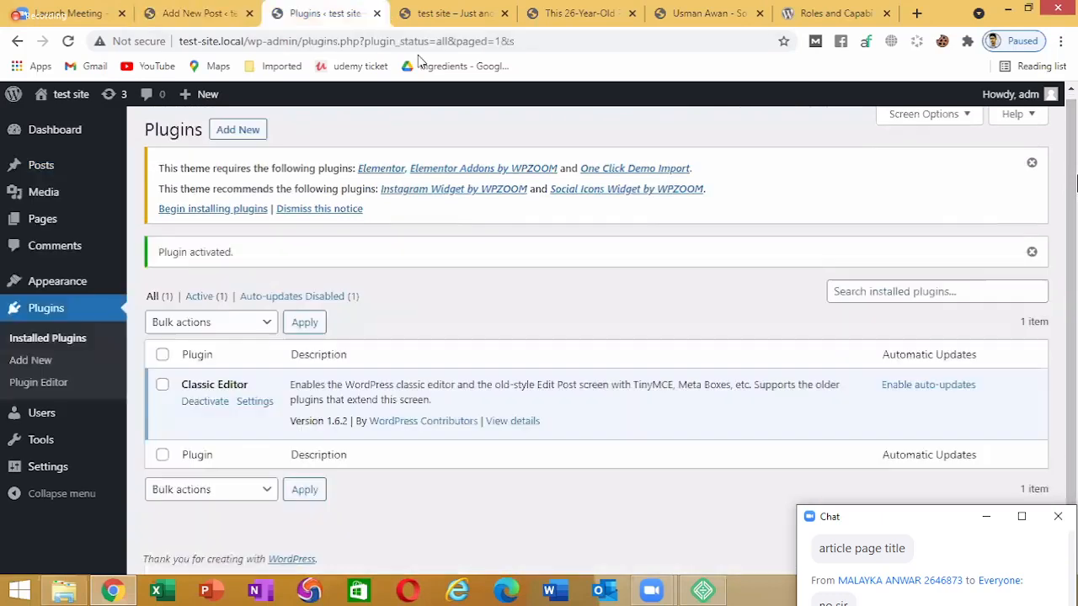
left_click(24, 360)
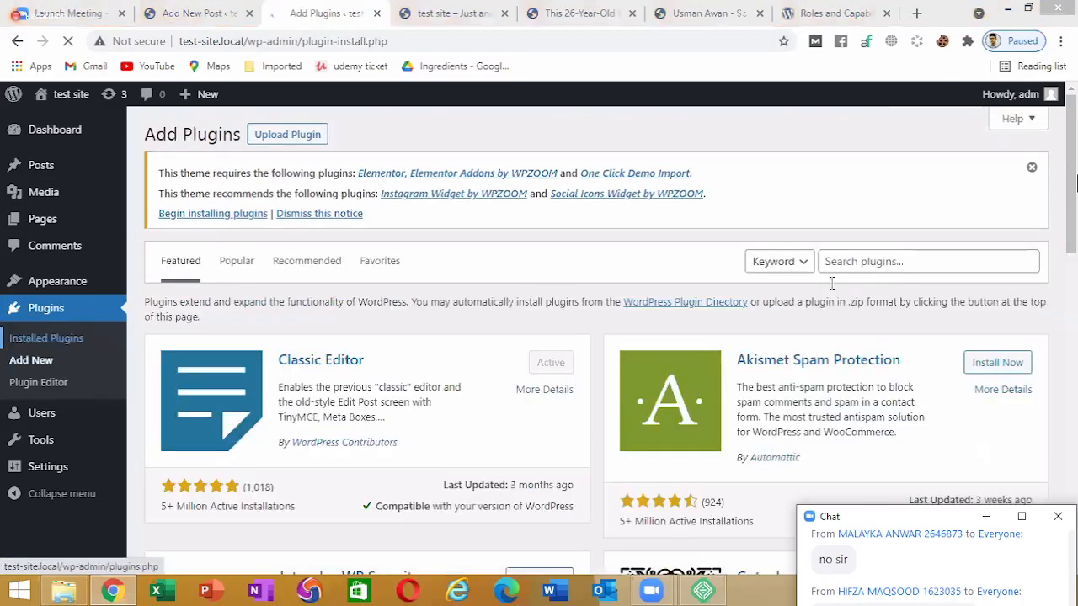
left_click(876, 262)
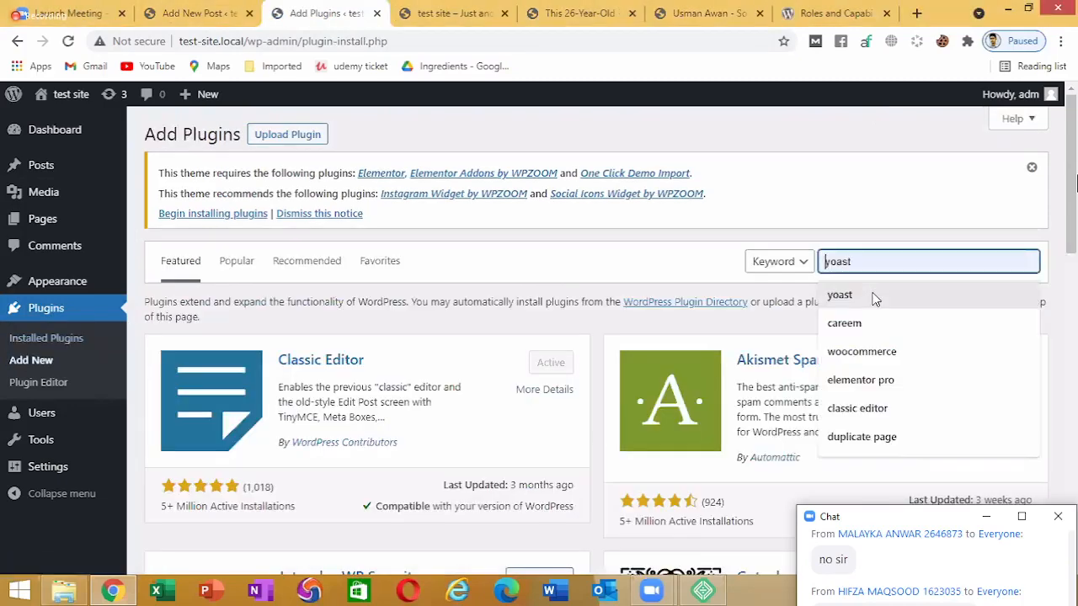
left_click(873, 295)
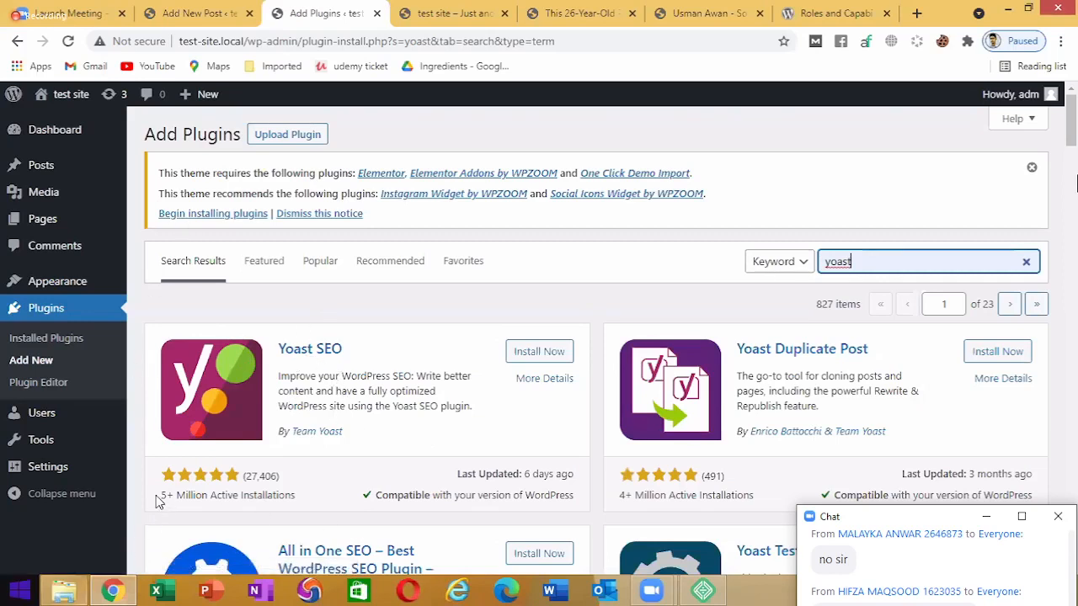
left_click(206, 509)
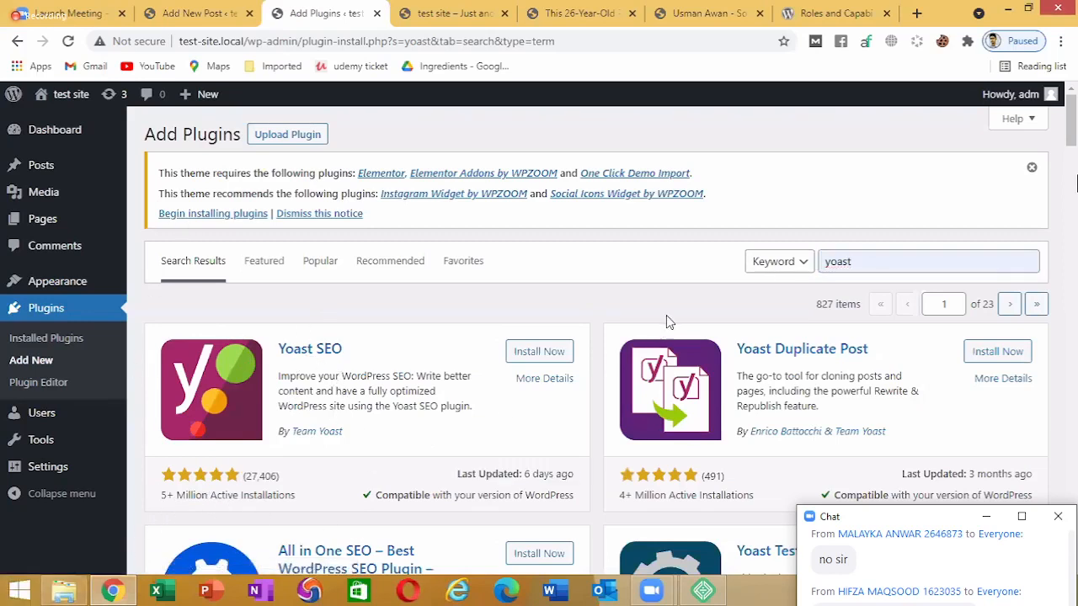
scroll(667, 315, "down", 1)
scroll(452, 336, "down", 1)
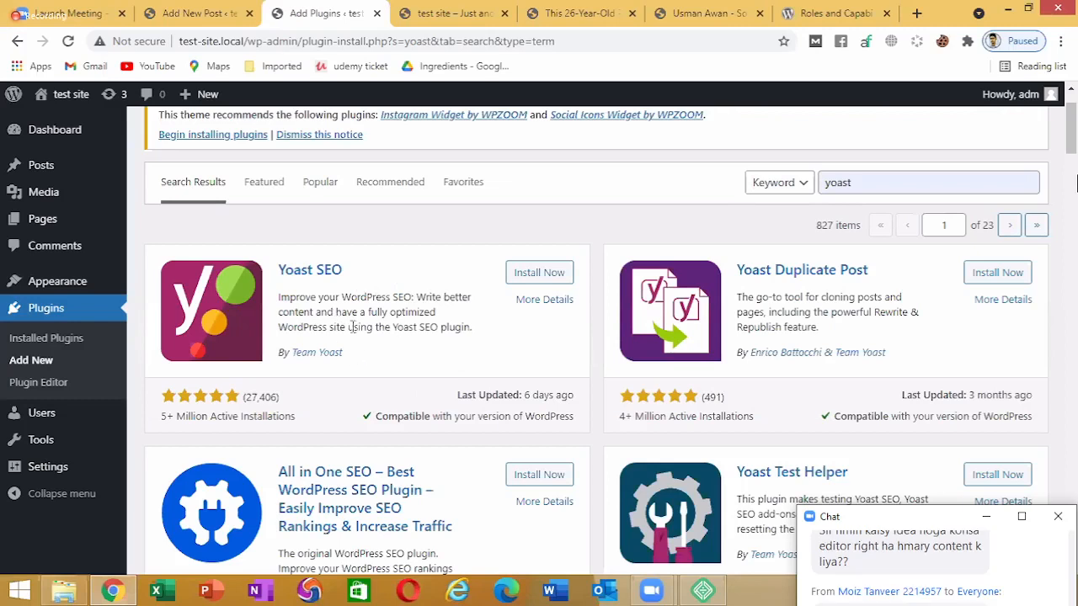
Install and activate the Yoast SEO plugin on the test site
left_click(521, 277)
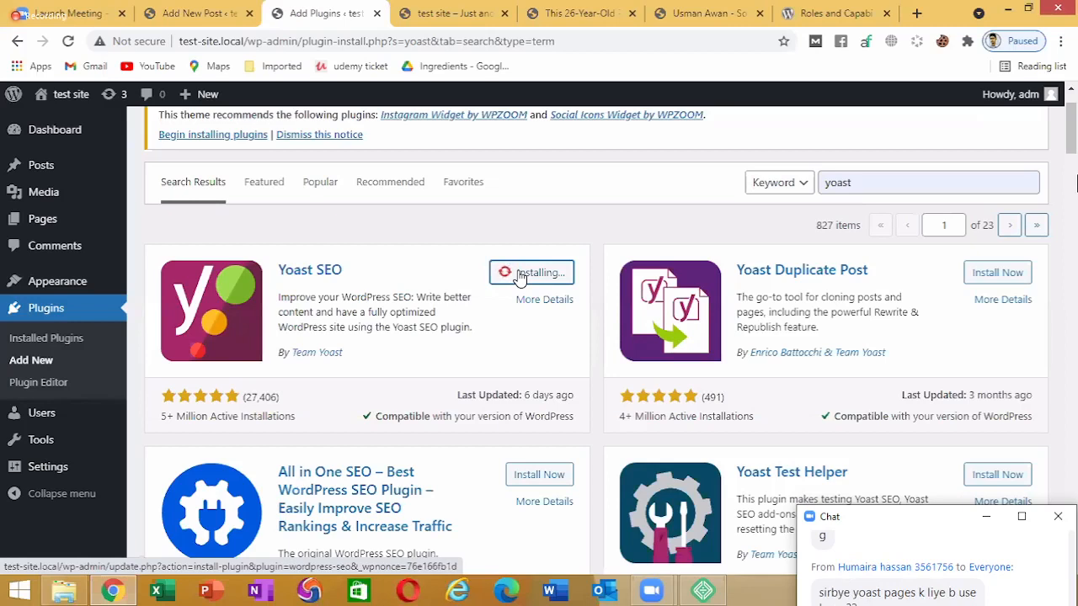
left_click_drag(343, 271, 279, 271)
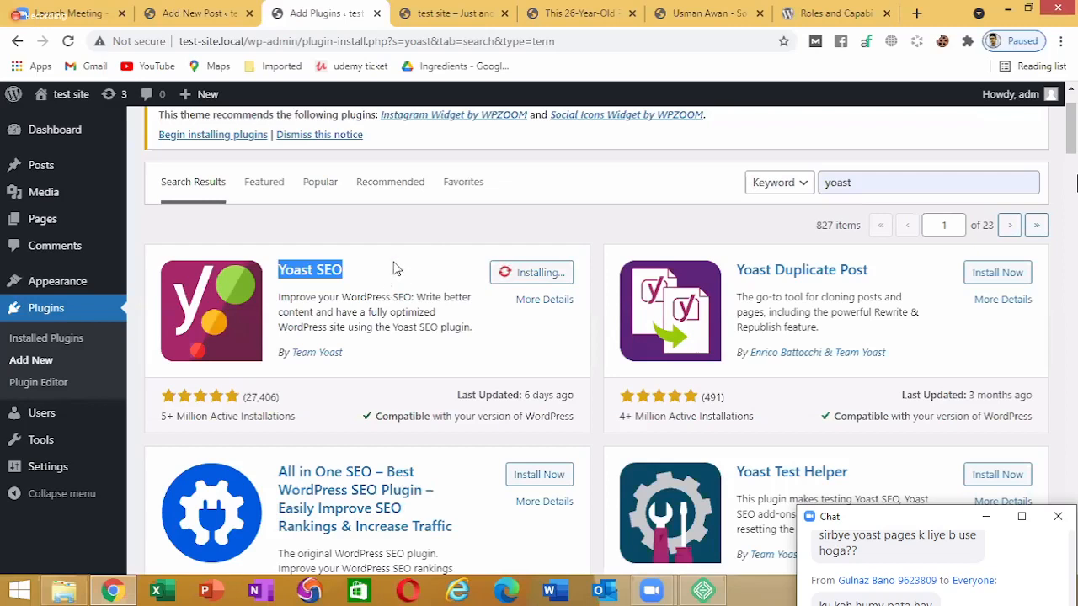
left_click(396, 269)
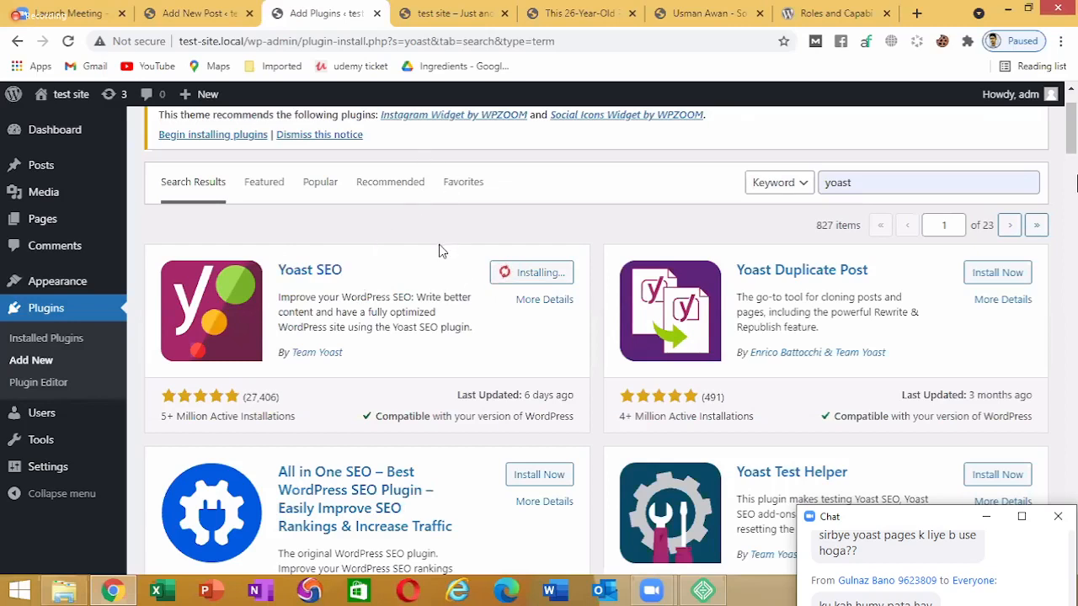
scroll(439, 250, "down", 1)
scroll(439, 250, "up", 1)
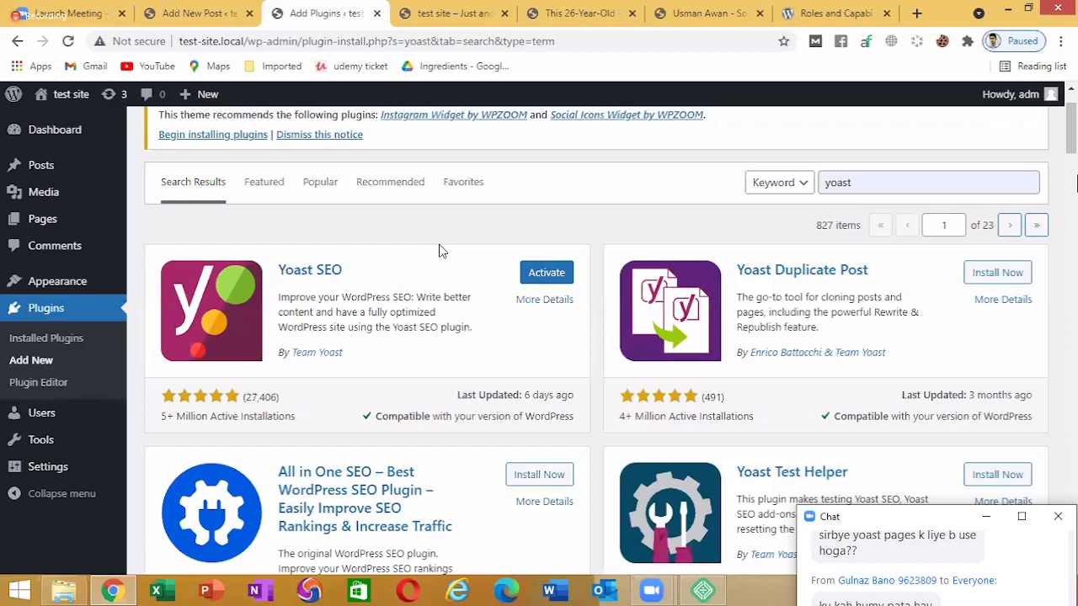
left_click(548, 276)
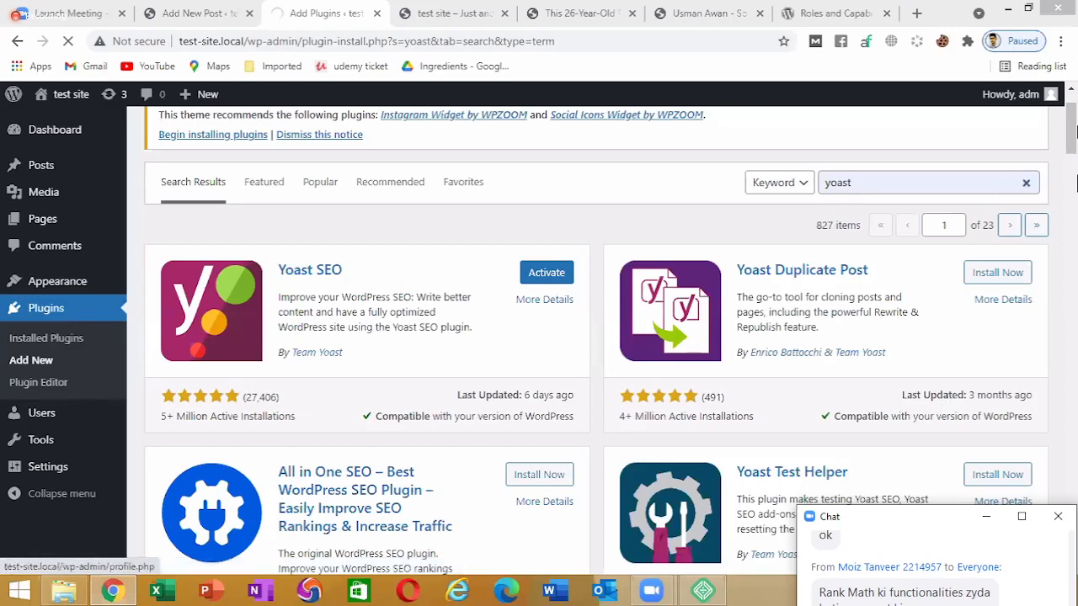
Compare the active installation counts of Rank Math SEO and Yoast SEO in the plugin search results
left_click_drag(1075, 143, 1072, 214)
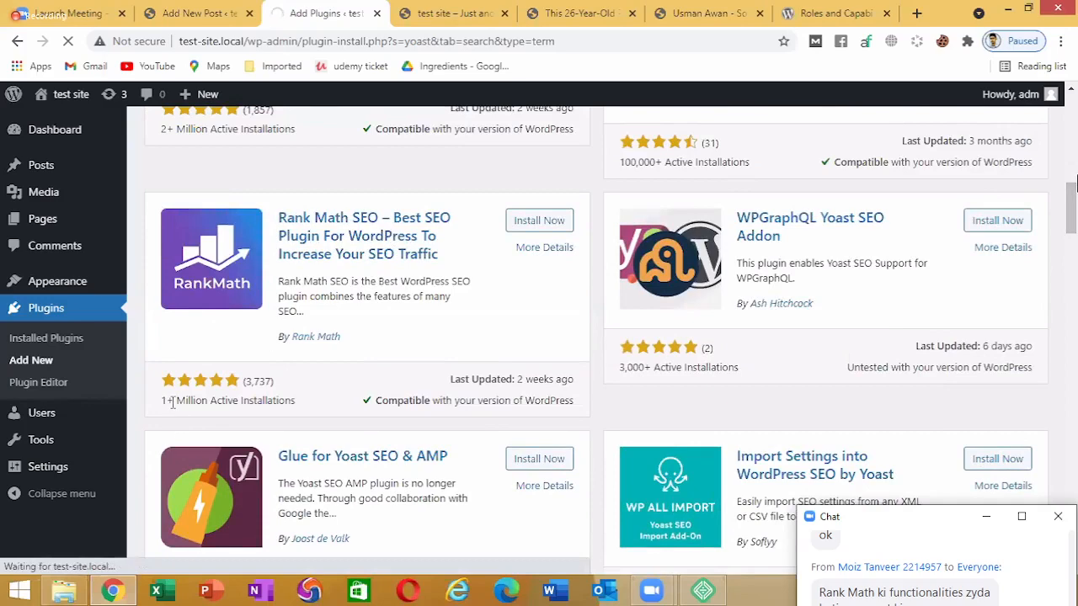
scroll(362, 305, "up", 10)
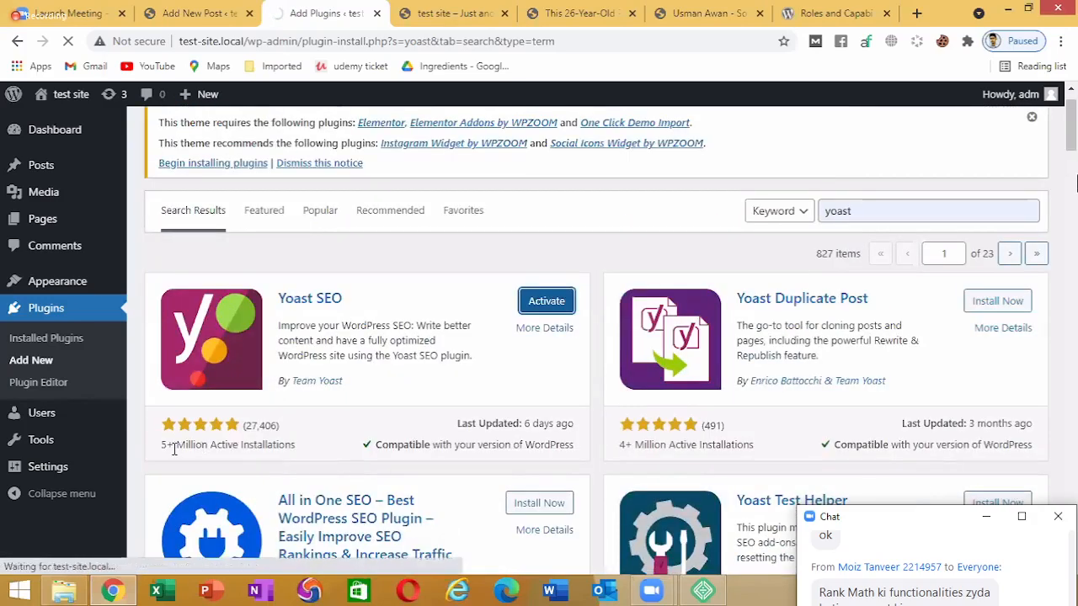
double_click(199, 445)
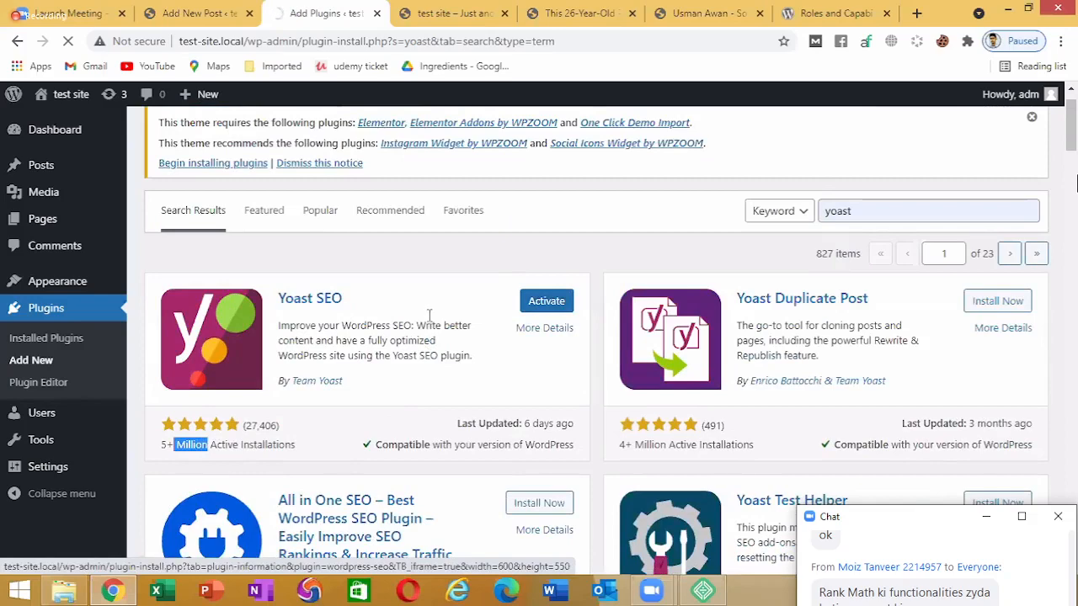
scroll(432, 318, "down", 8)
scroll(427, 313, "down", 1)
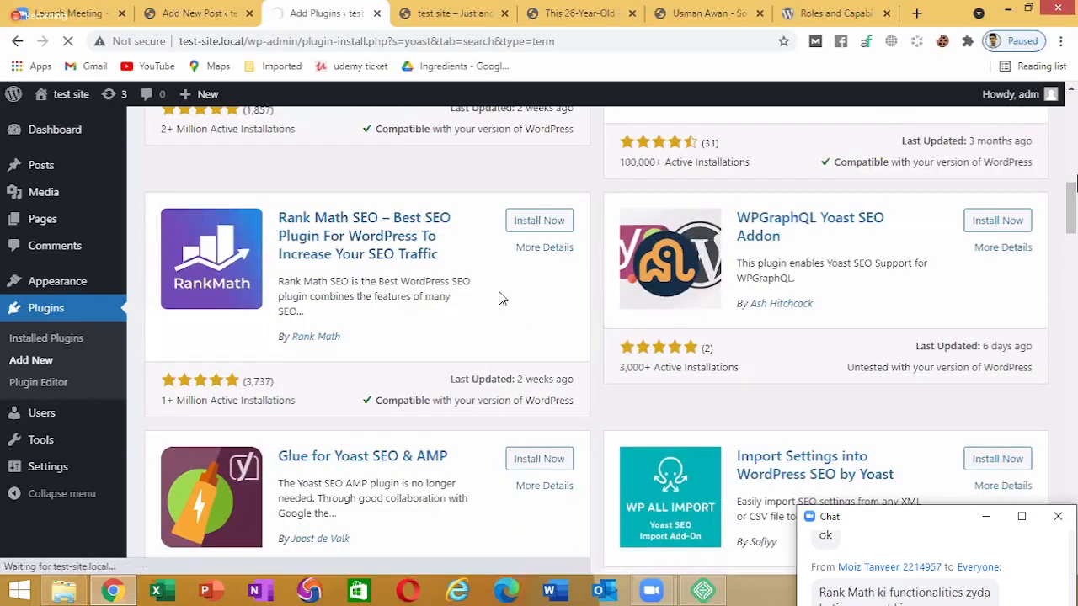
scroll(467, 354, "down", 2)
scroll(459, 354, "down", 1)
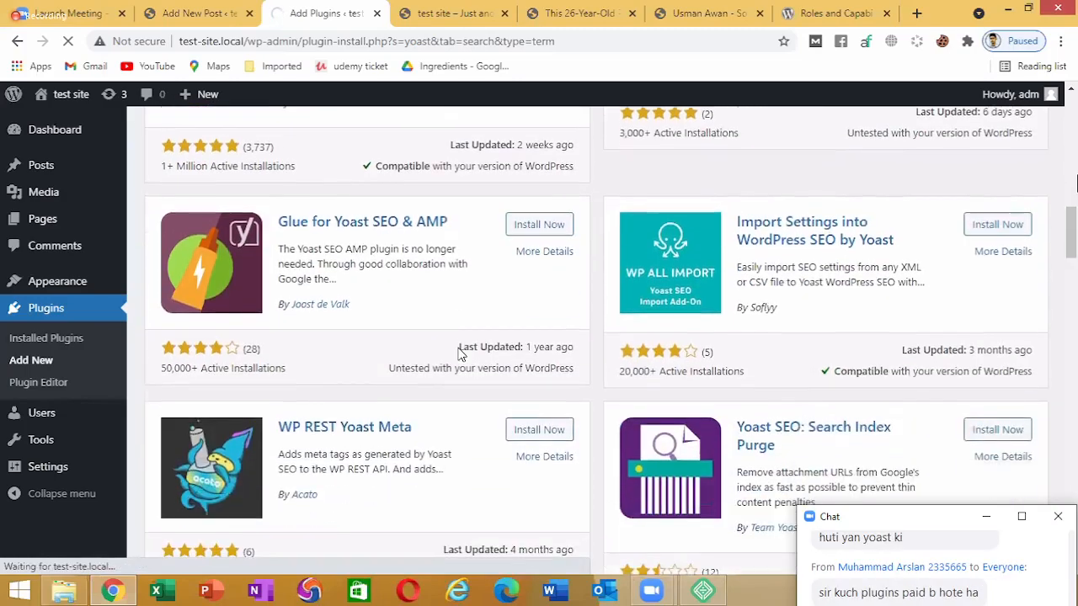
scroll(454, 347, "up", 2)
scroll(481, 328, "up", 6)
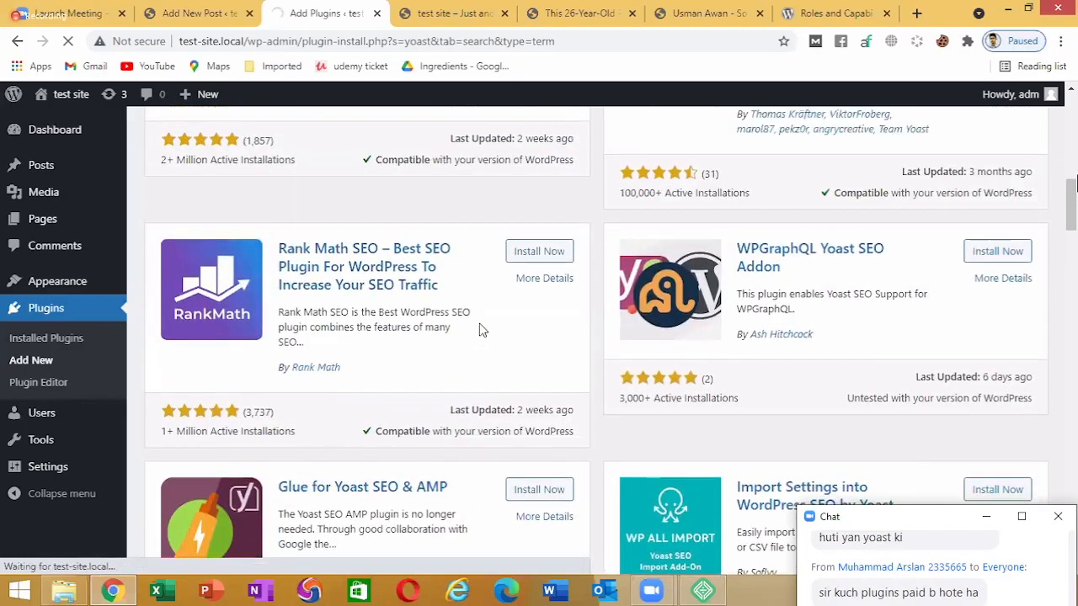
scroll(497, 314, "up", 4)
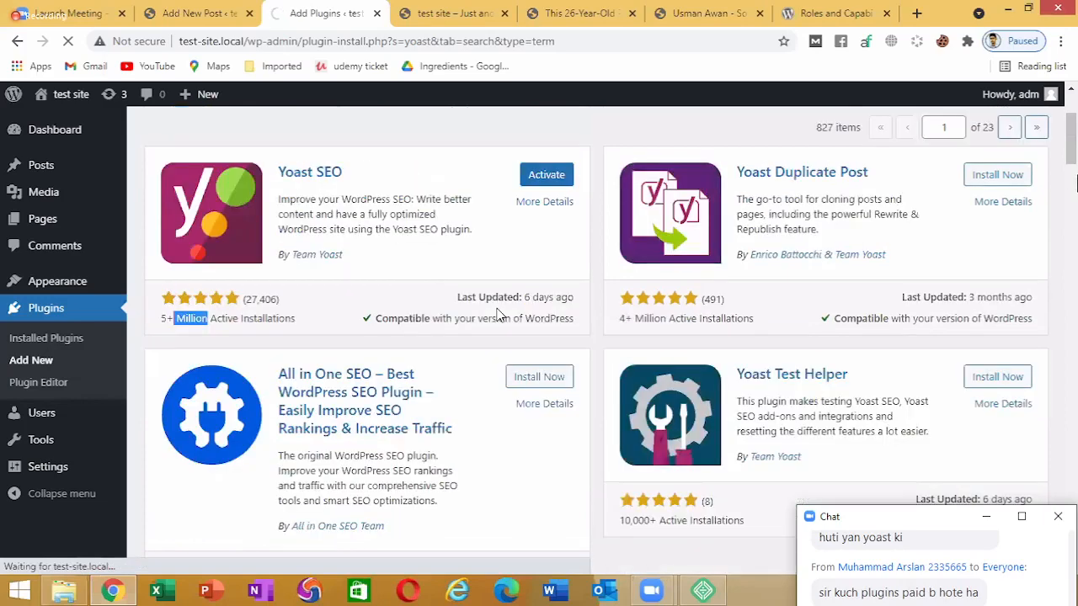
scroll(627, 379, "up", 1)
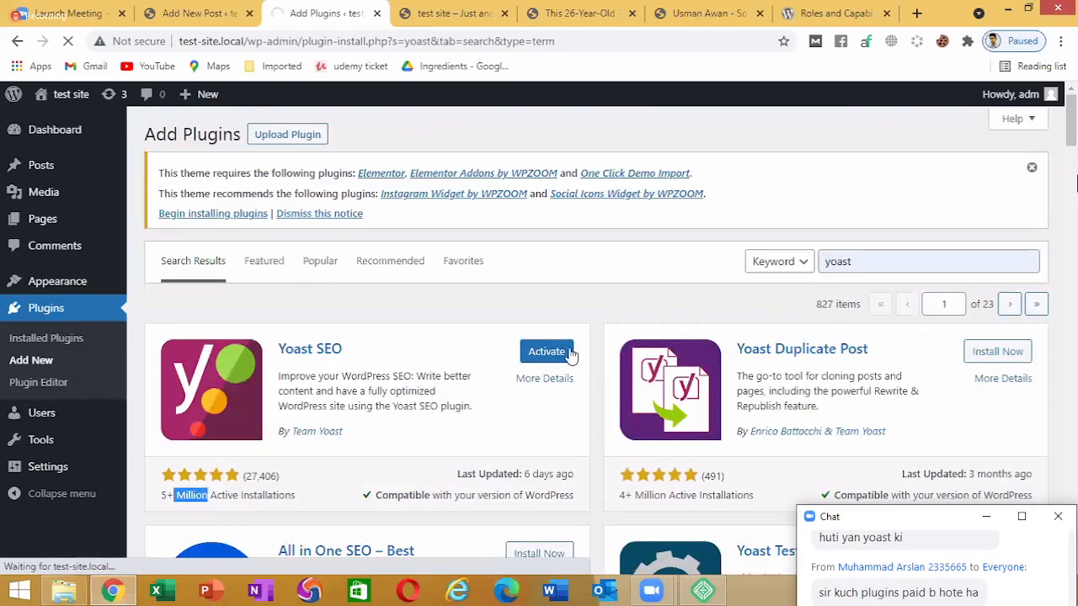
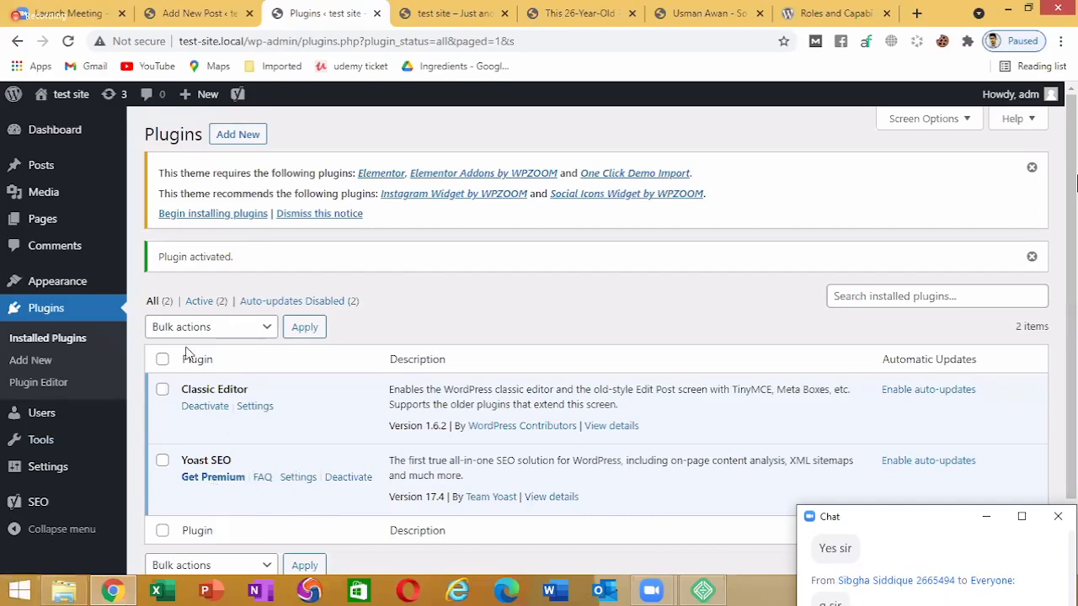
Return to the open post draft and reload its editor, discarding unsaved changes, to load the Yoast SEO features
left_click(206, 19)
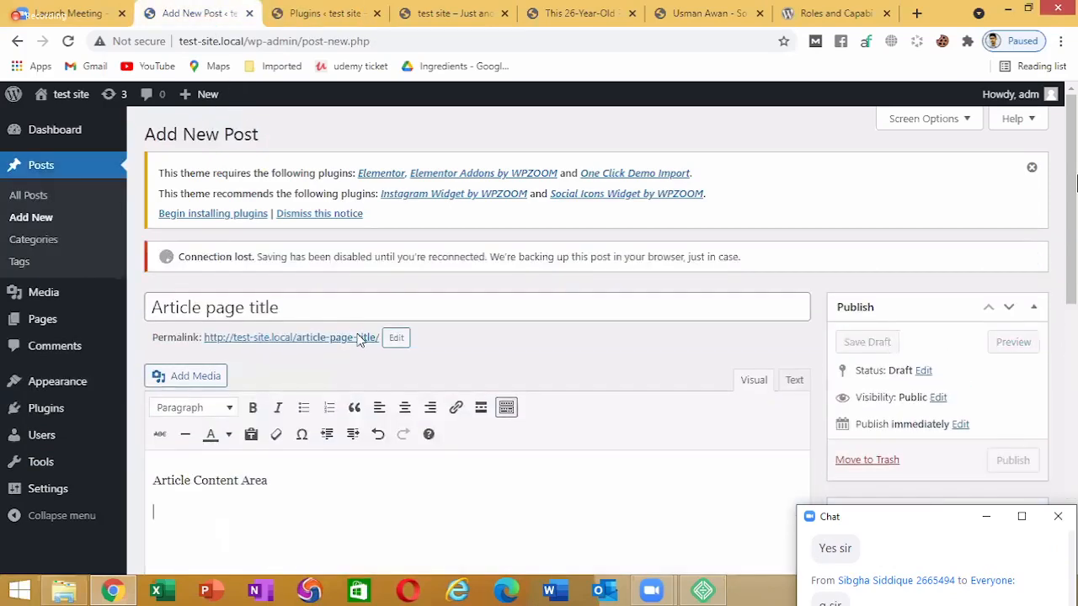
scroll(363, 261, "down", 2)
scroll(365, 256, "down", 5)
scroll(365, 256, "up", 2)
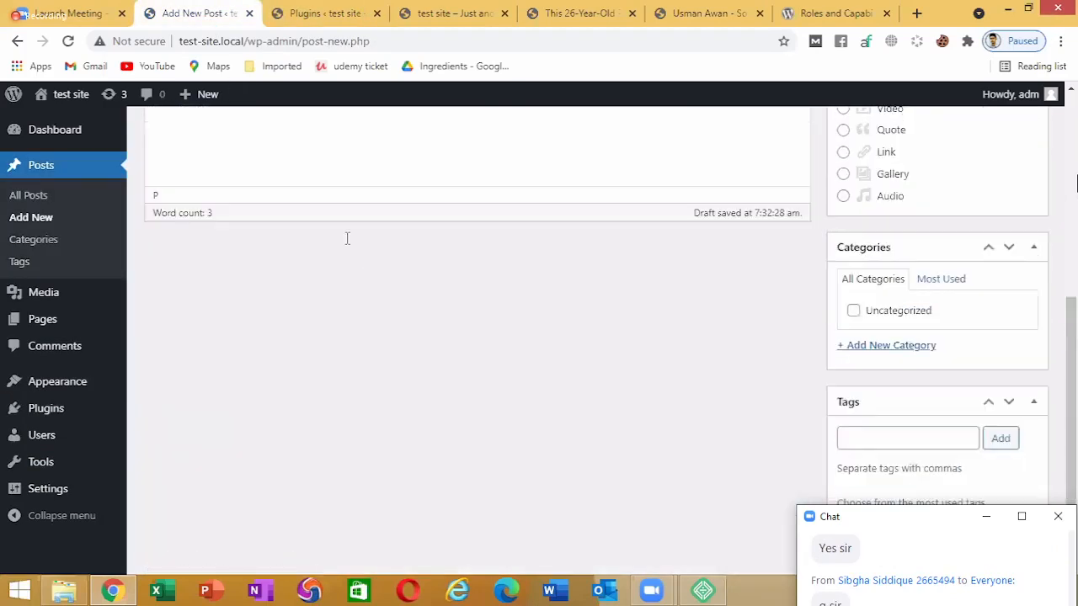
left_click(68, 41)
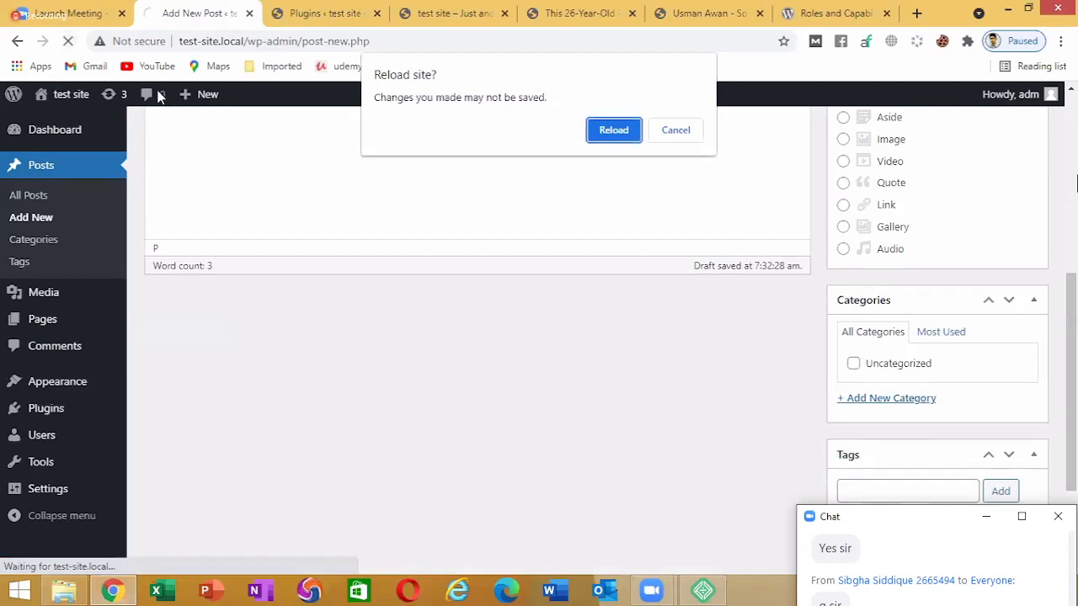
left_click(620, 135)
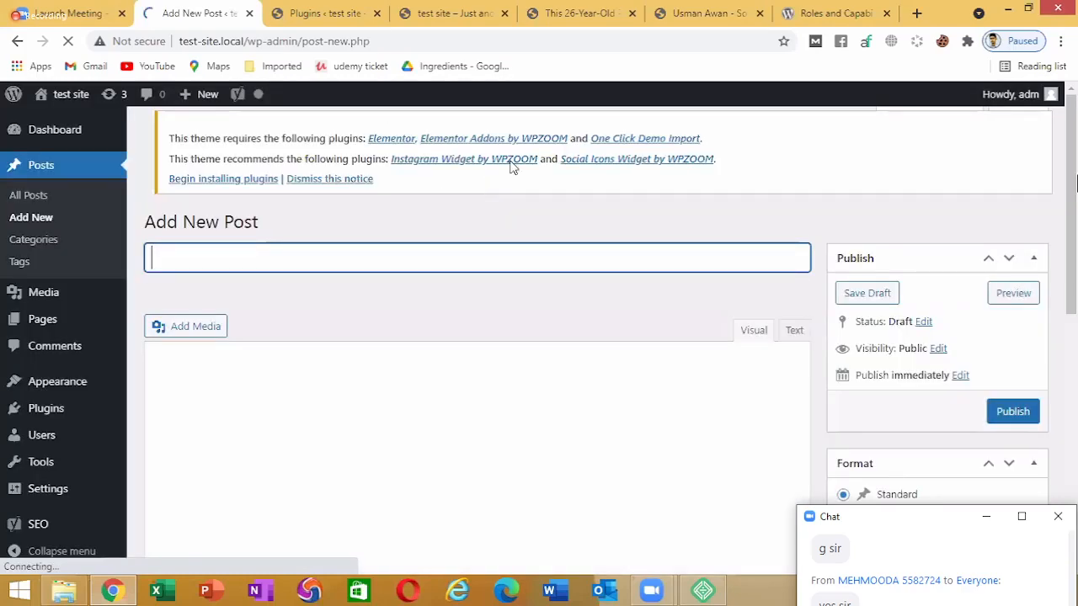
Examine the post's Yoast SEO section, including focus keyphrase, Google preview, SEO title, slug and meta description
scroll(510, 169, "down", 2)
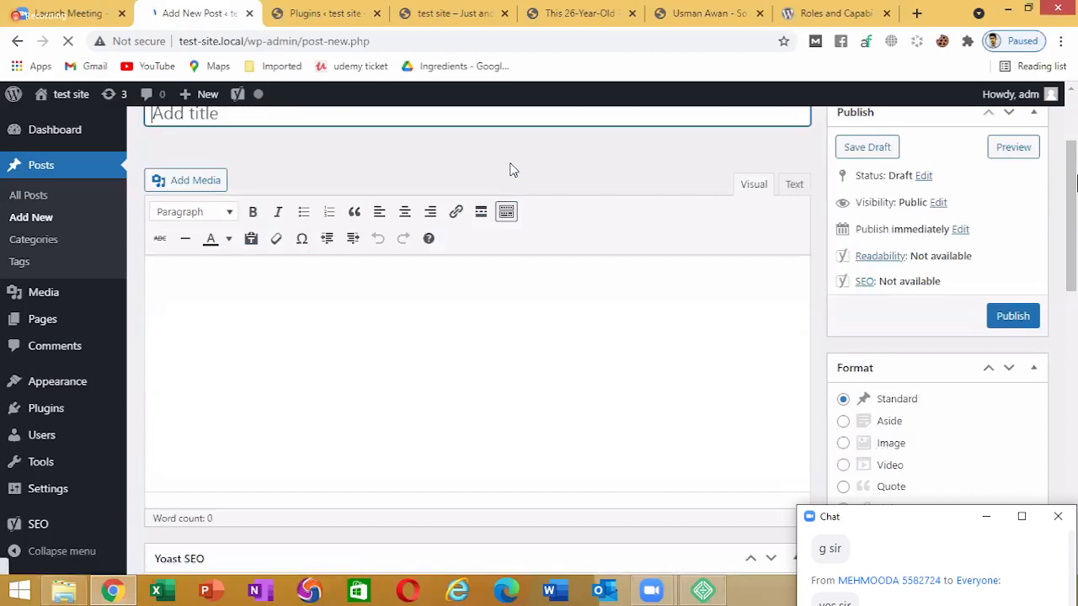
scroll(509, 169, "down", 5)
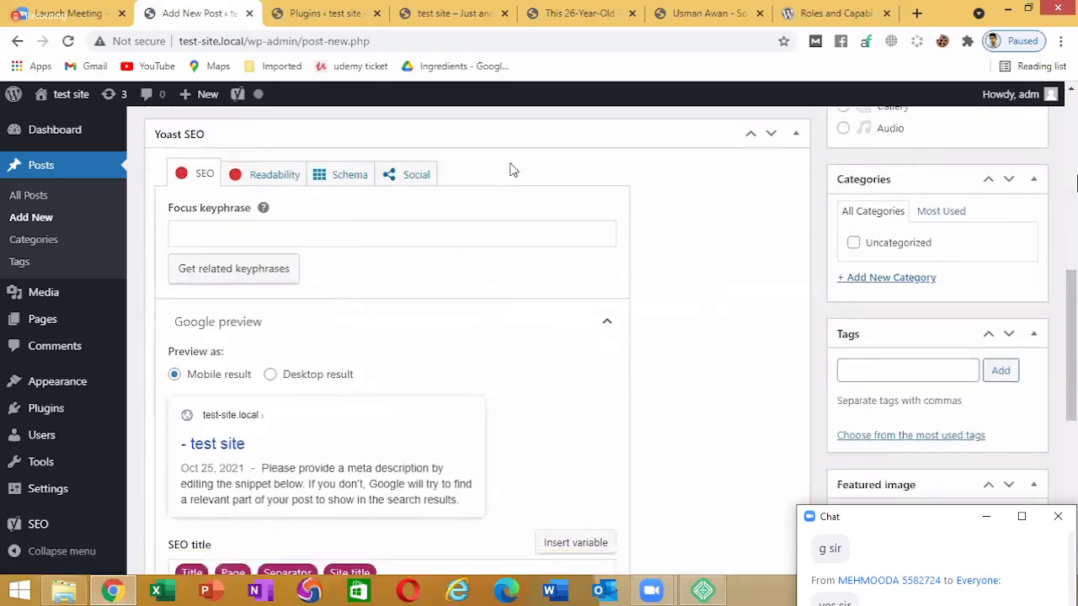
scroll(511, 168, "down", 1)
scroll(517, 209, "up", 1)
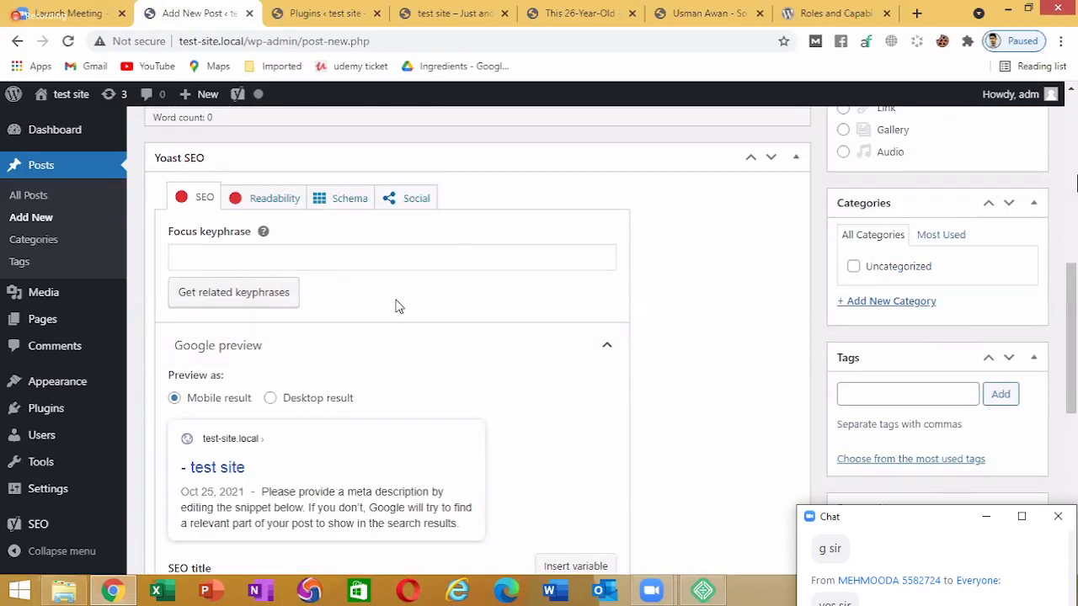
scroll(399, 307, "down", 3)
scroll(396, 310, "down", 1)
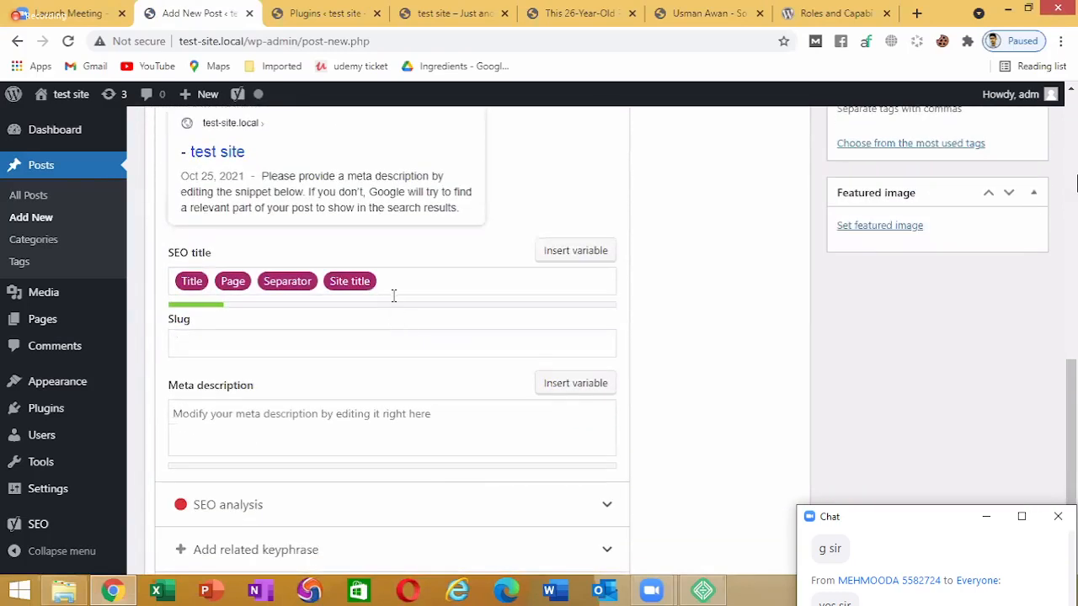
Examine the SEO title, meta description, slug and focus keyphrase fields in the post's Yoast SEO section
left_click(397, 291)
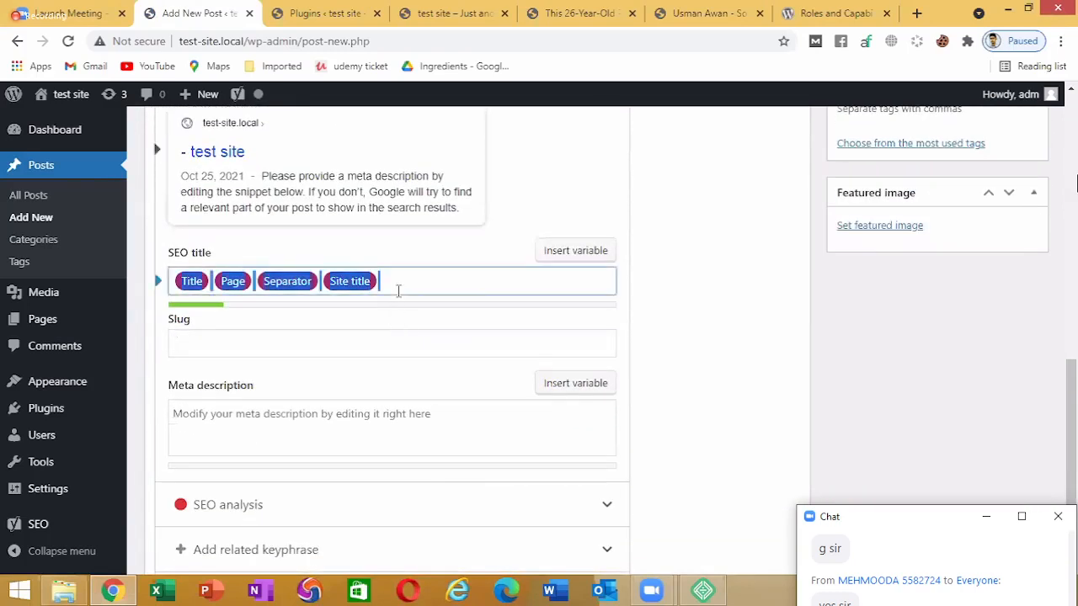
left_click(309, 415)
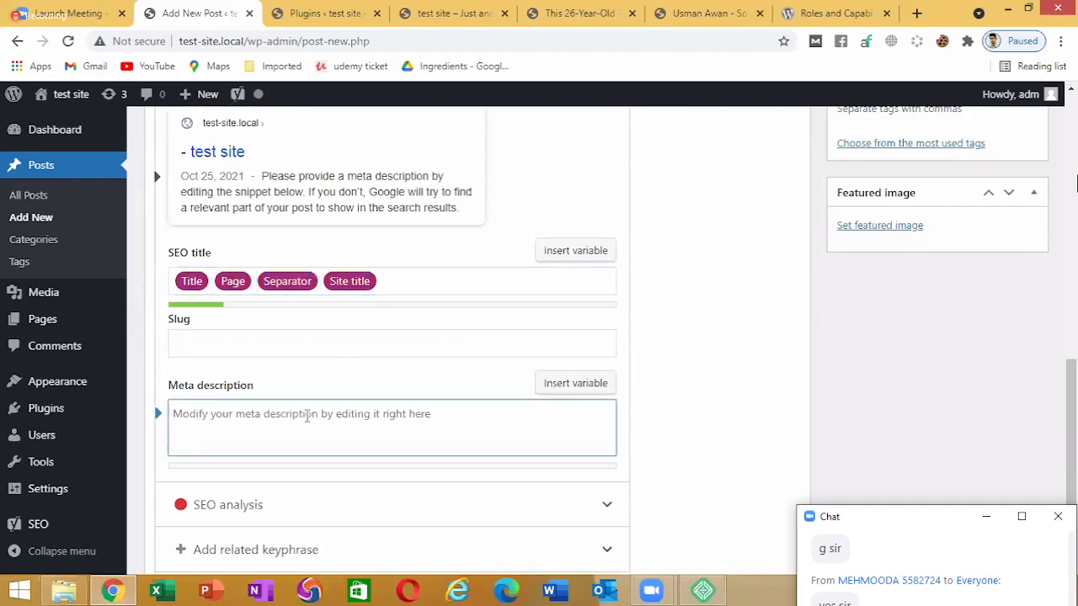
left_click(211, 351)
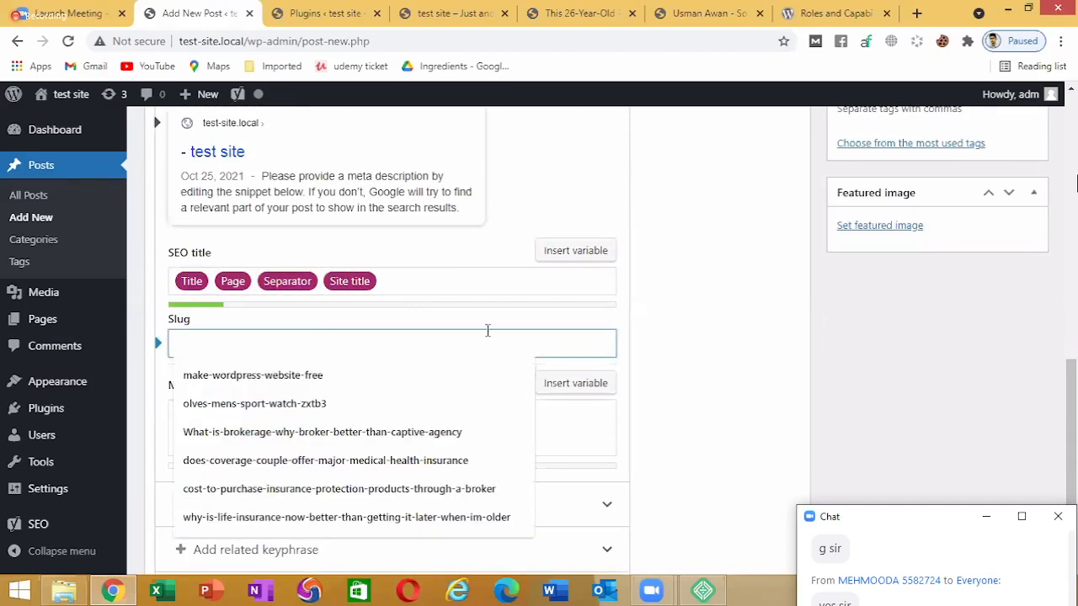
left_click(330, 342)
left_click(628, 320)
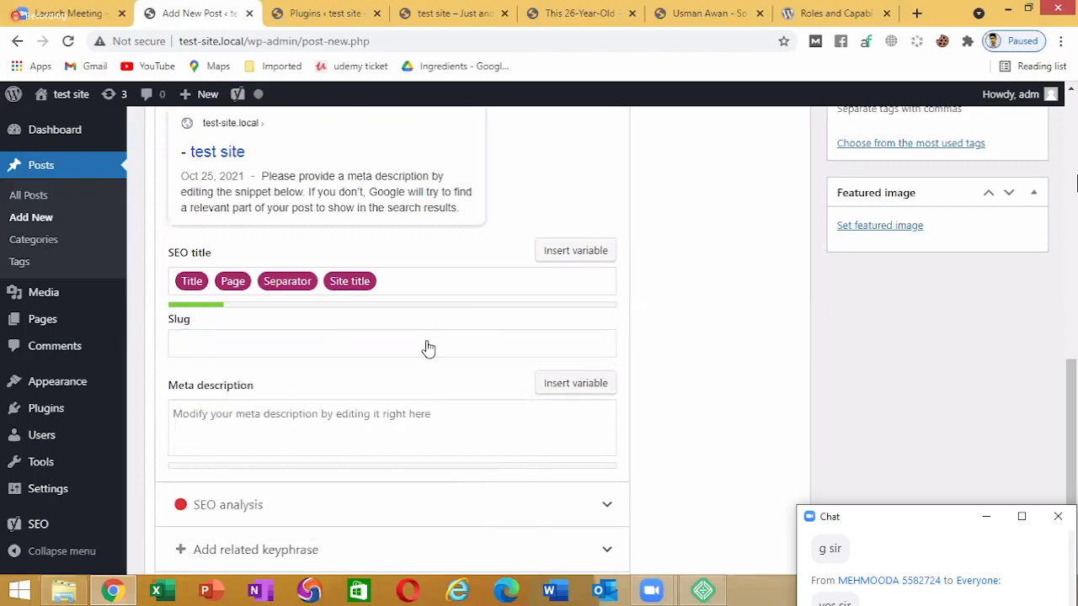
scroll(428, 345, "down", 2)
scroll(428, 343, "up", 5)
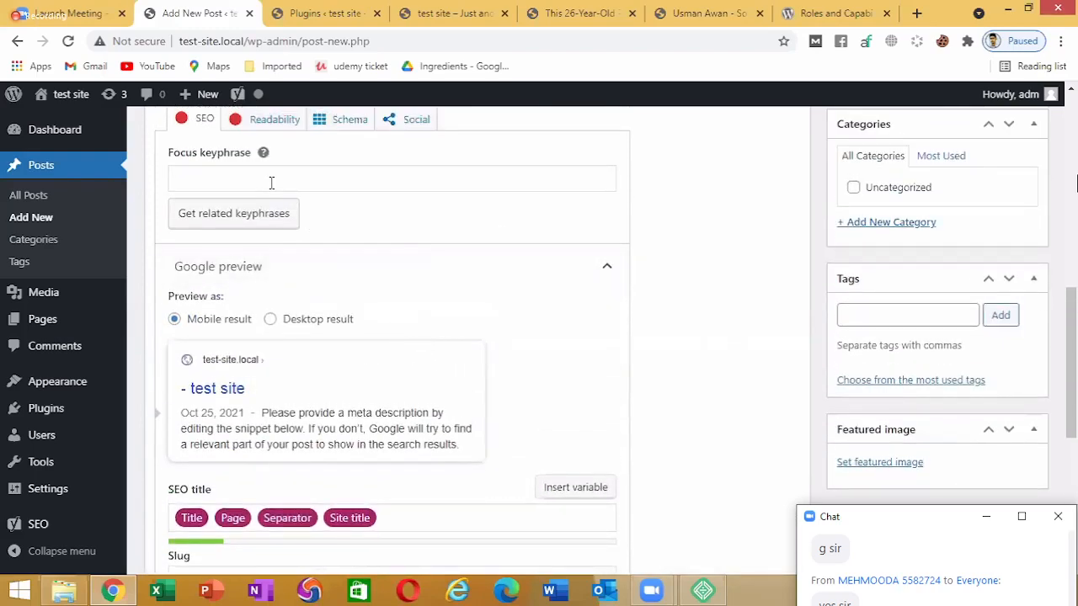
left_click(222, 177)
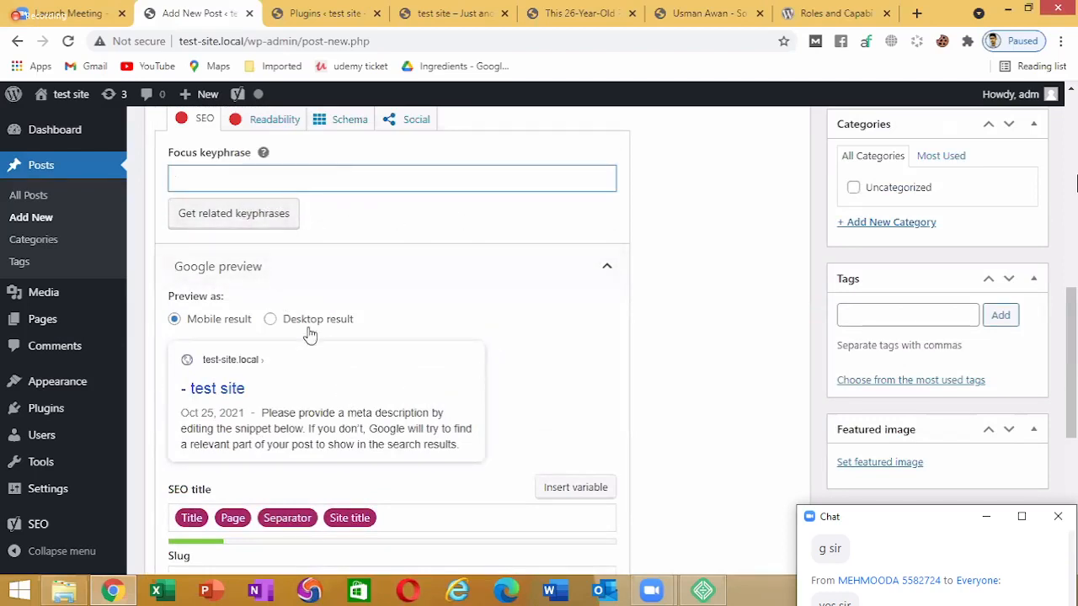
Compare the post's content area with the Yoast SEO section, down to its SEO analysis, Cornerstone content and Advanced entries
scroll(425, 337, "up", 3)
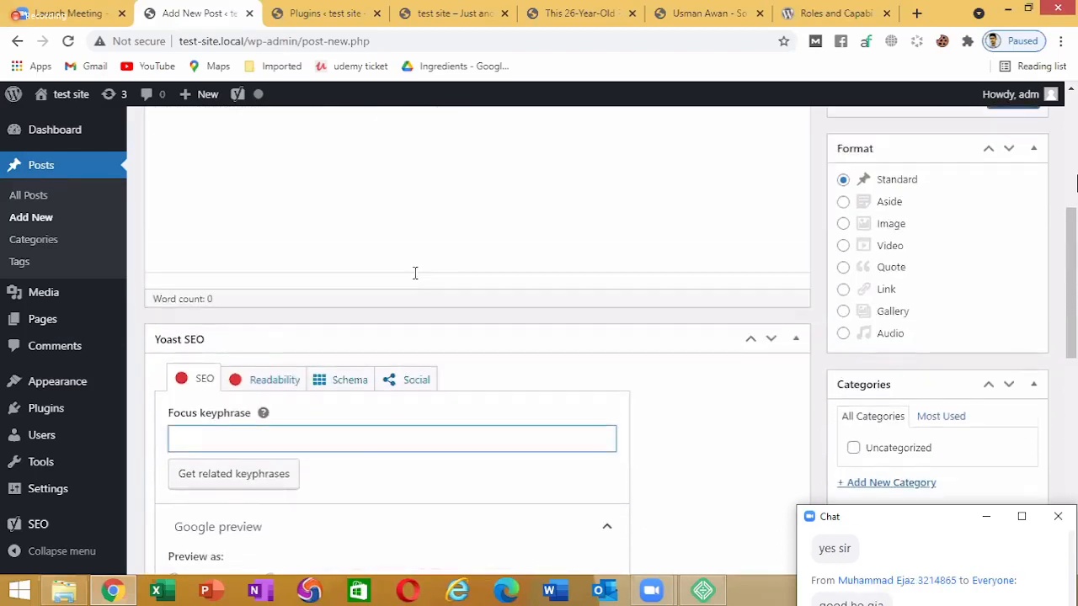
scroll(409, 252, "up", 4)
scroll(416, 227, "down", 2)
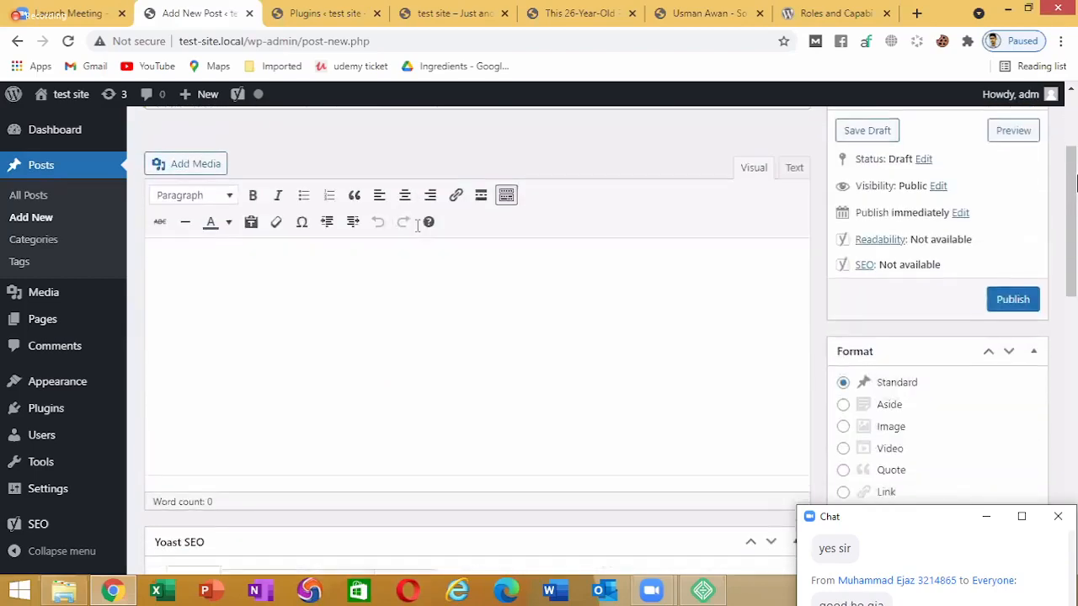
scroll(416, 225, "down", 4)
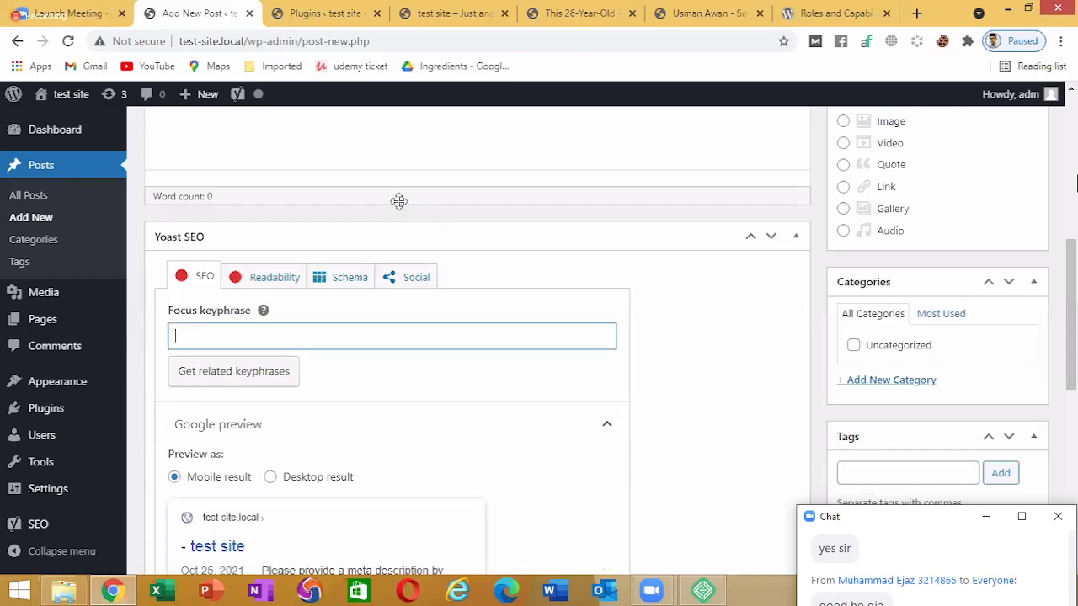
scroll(395, 204, "down", 2)
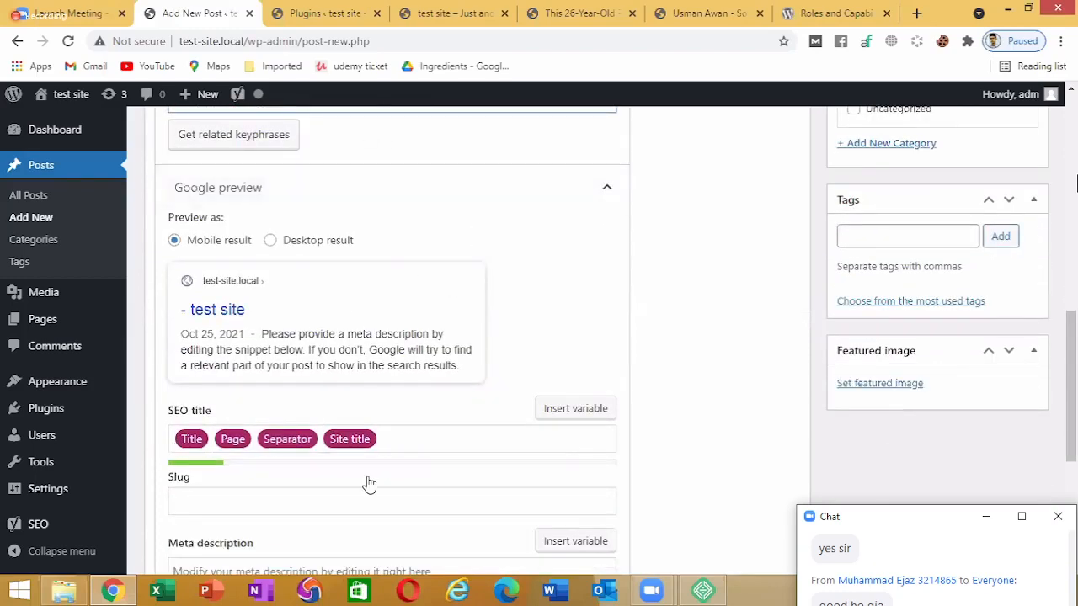
scroll(503, 310, "down", 3)
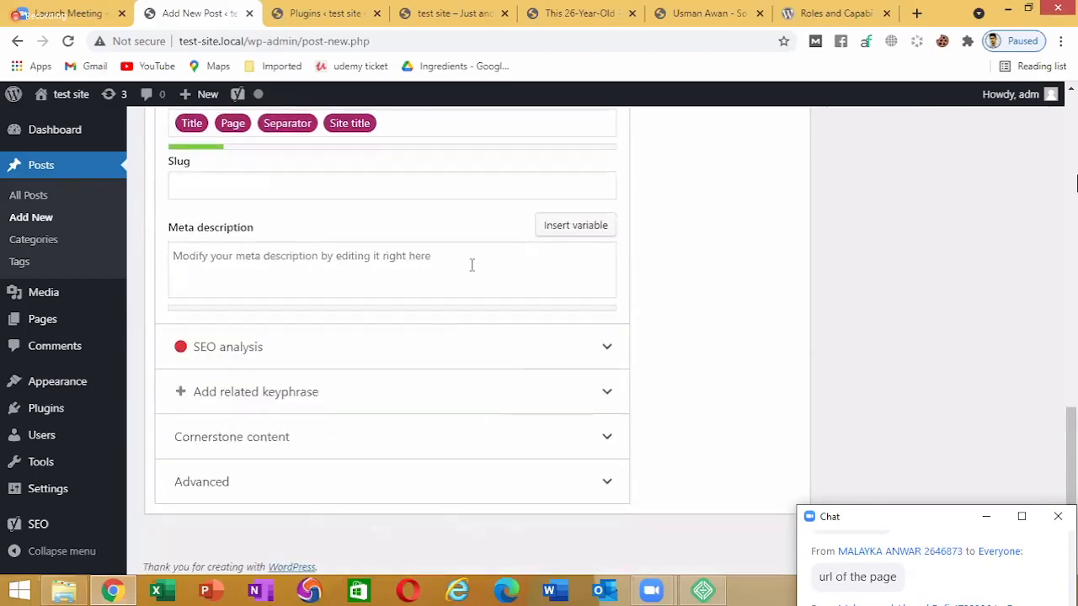
scroll(485, 356, "up", 5)
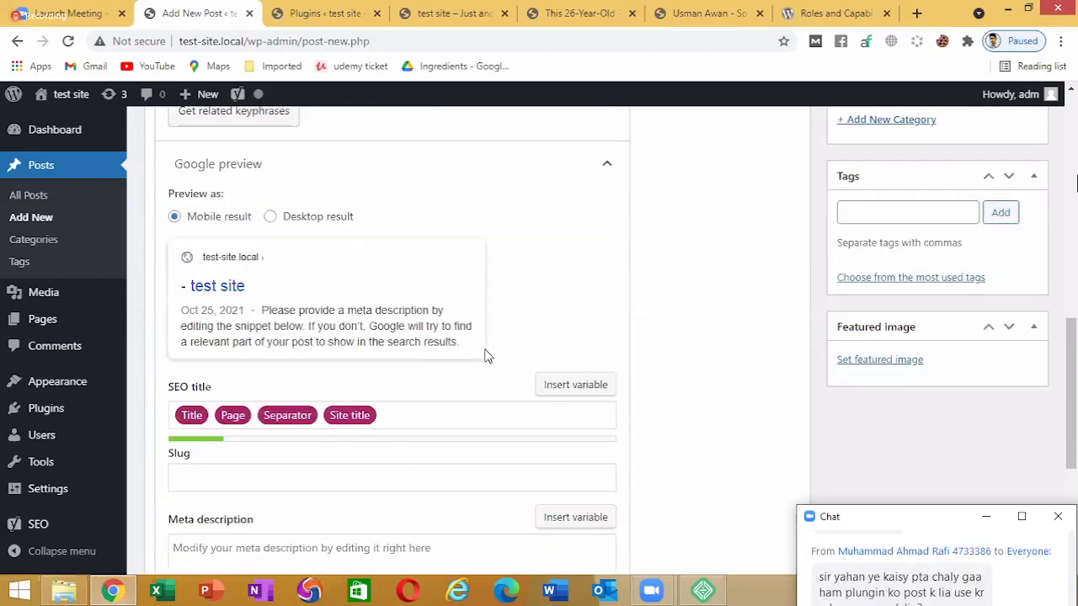
scroll(480, 343, "up", 5)
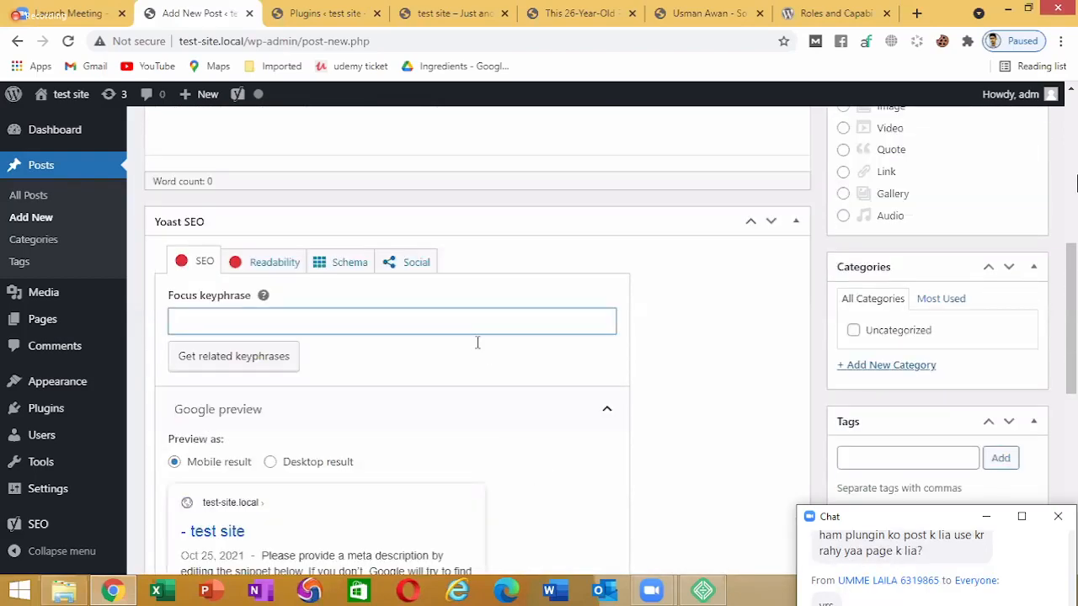
scroll(469, 337, "up", 2)
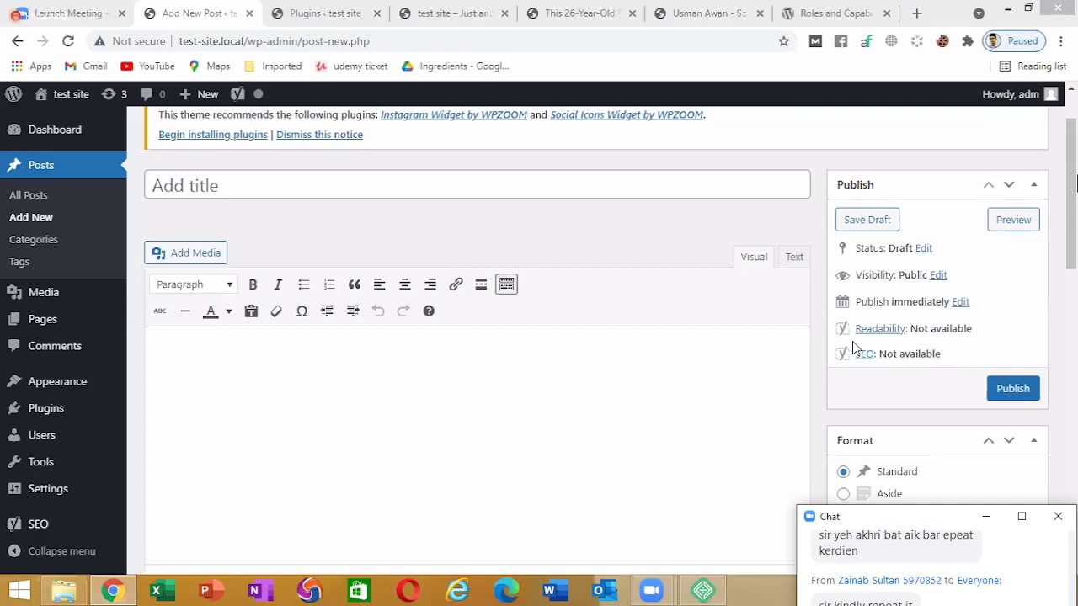
Review the whole new post page from the title field and publish settings down to the Yoast SEO slug and meta description
left_click_drag(1075, 171, 1075, 156)
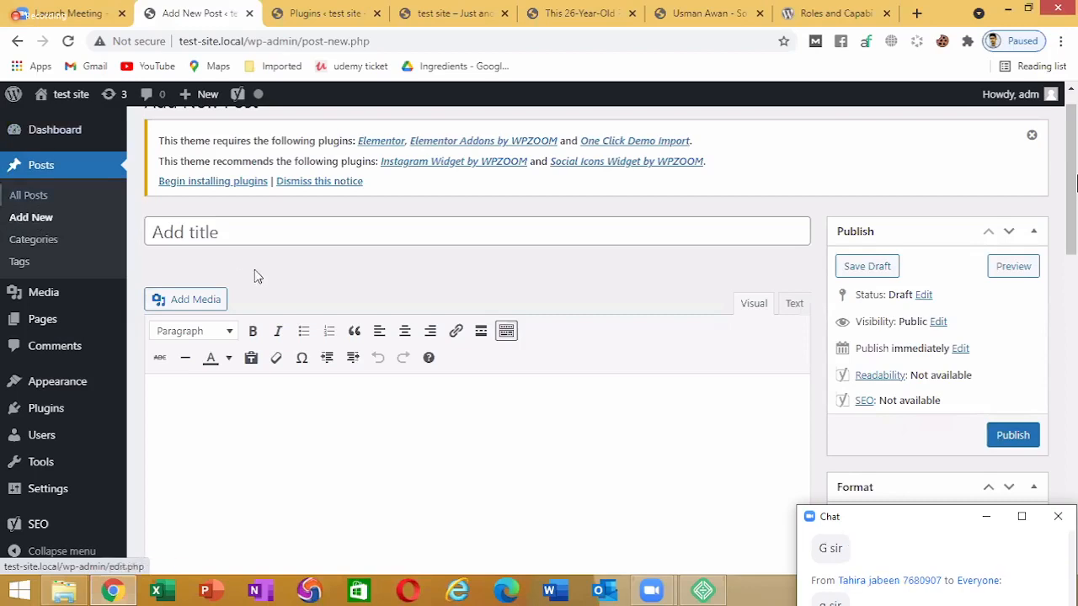
scroll(281, 306, "down", 1)
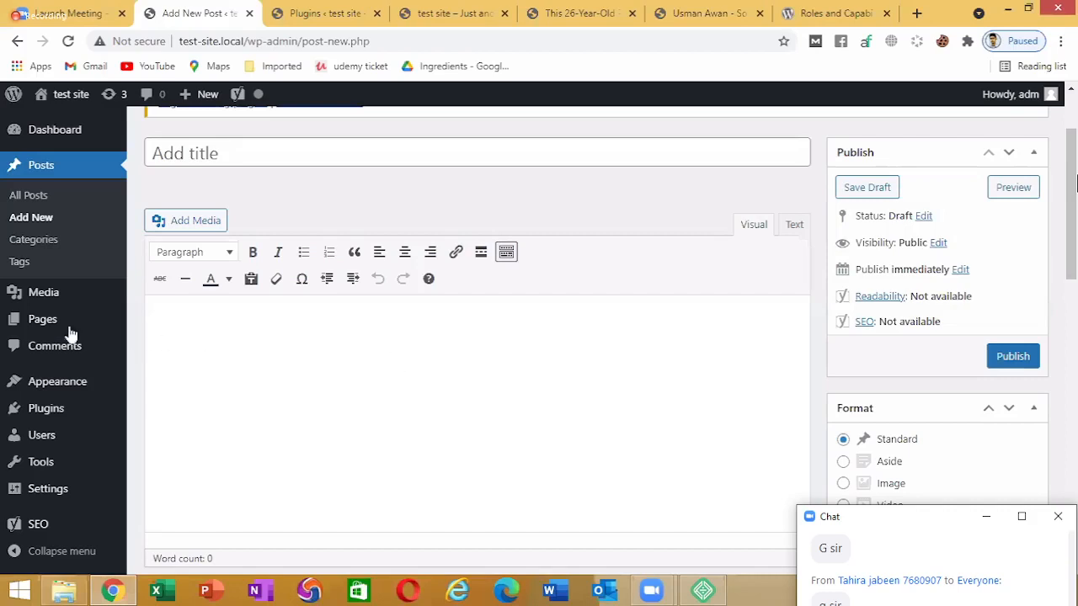
mouse_move(69, 333)
scroll(395, 380, "up", 2)
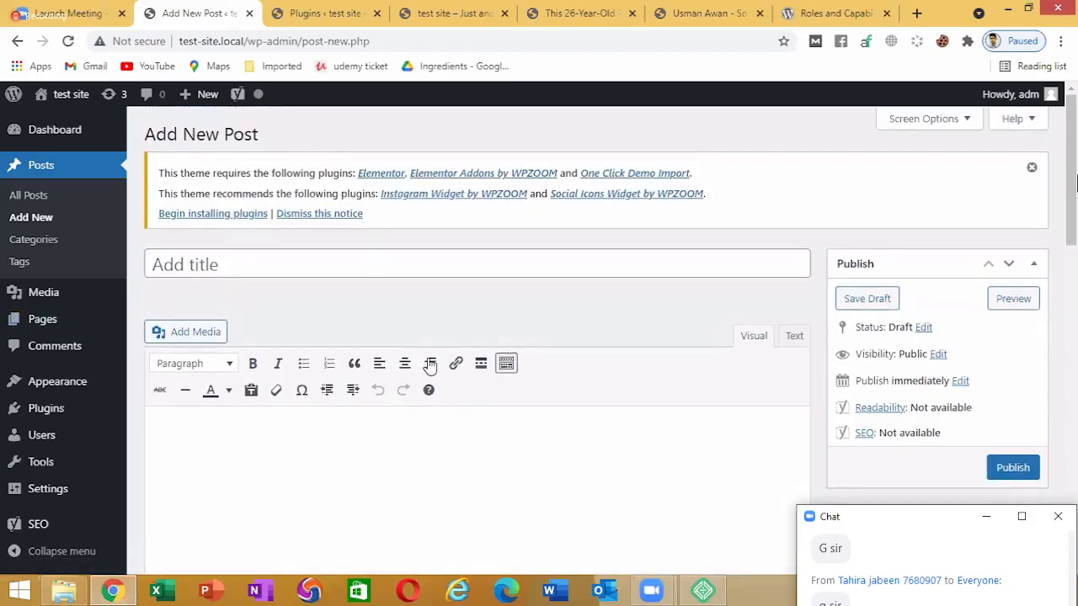
scroll(488, 301, "down", 4)
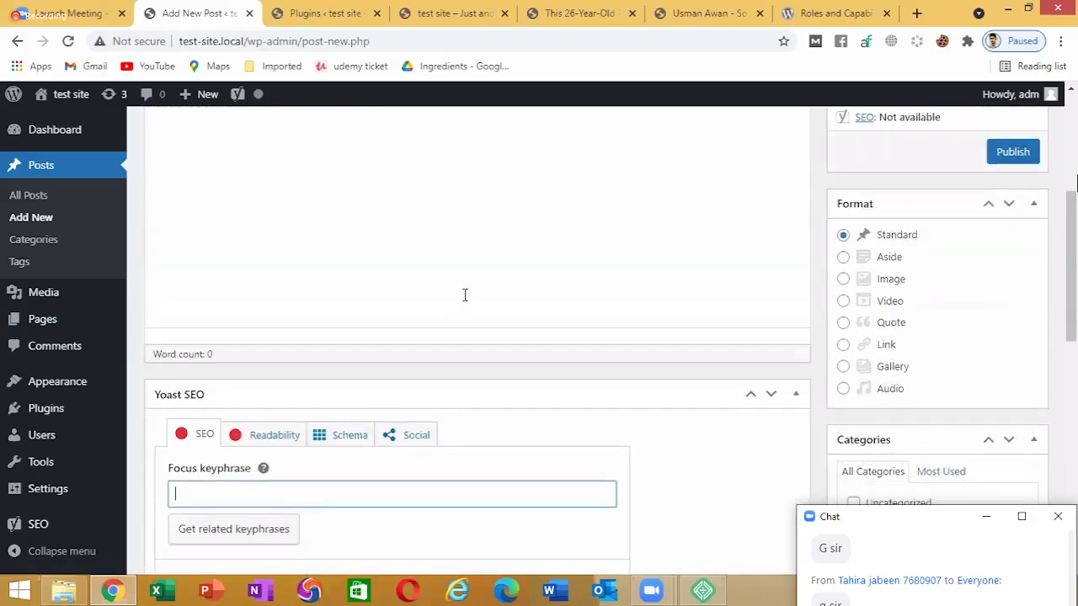
scroll(498, 302, "down", 2)
scroll(388, 344, "down", 6)
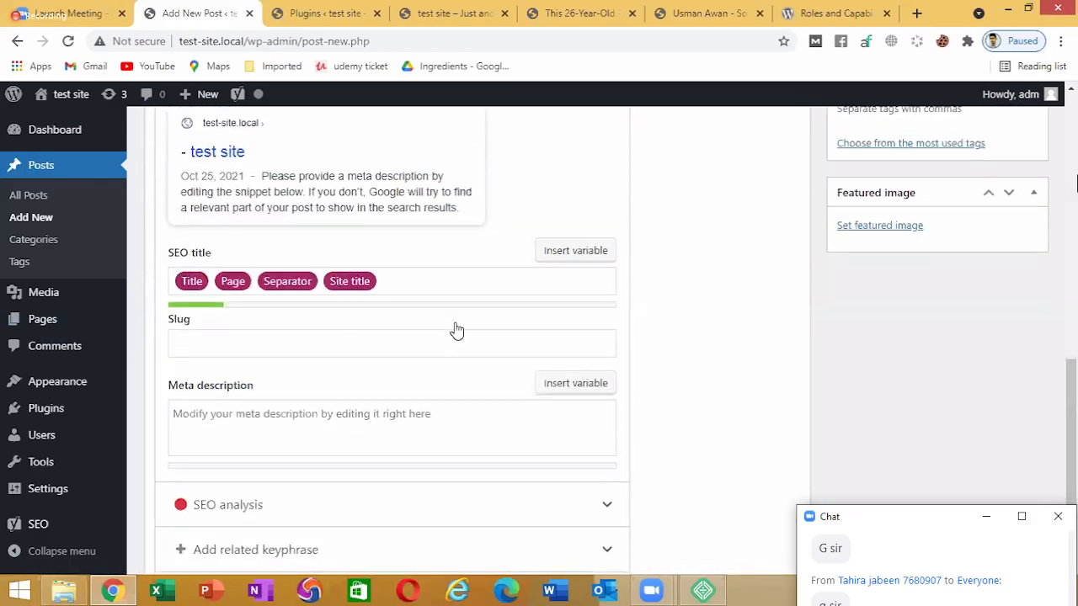
scroll(494, 329, "up", 3)
scroll(493, 323, "up", 10)
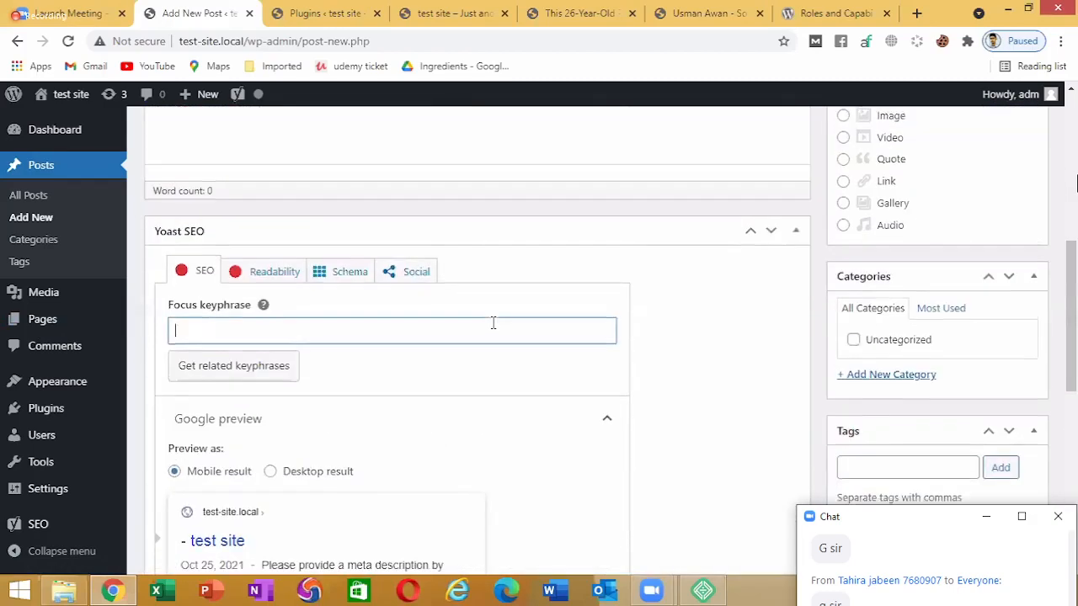
scroll(494, 329, "down", 1)
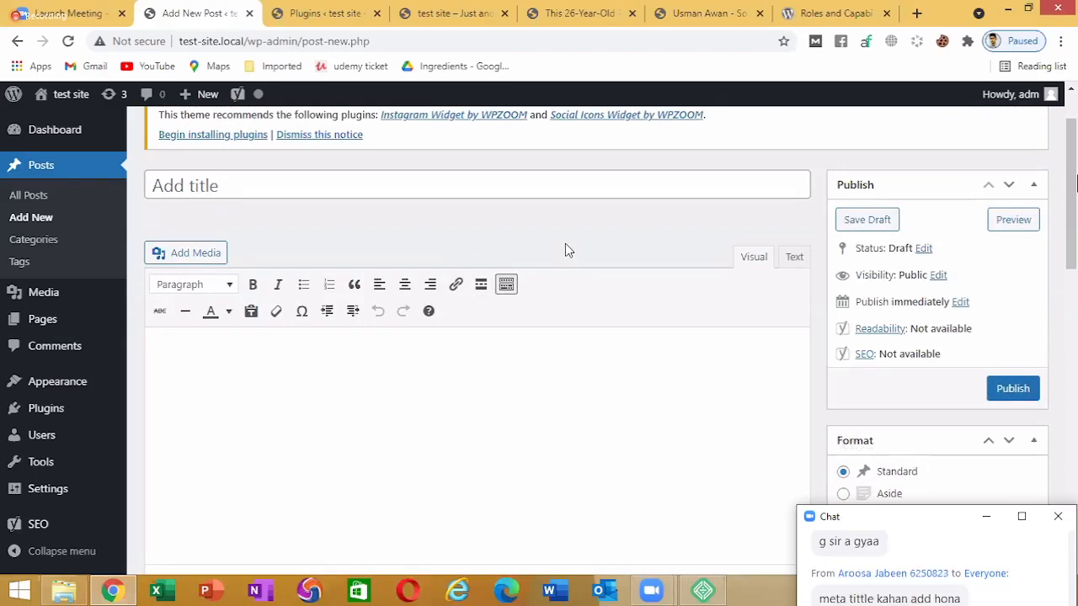
Examine the new post's title field and content area in relation to the Yoast SEO section beneath them
scroll(564, 245, "down", 1)
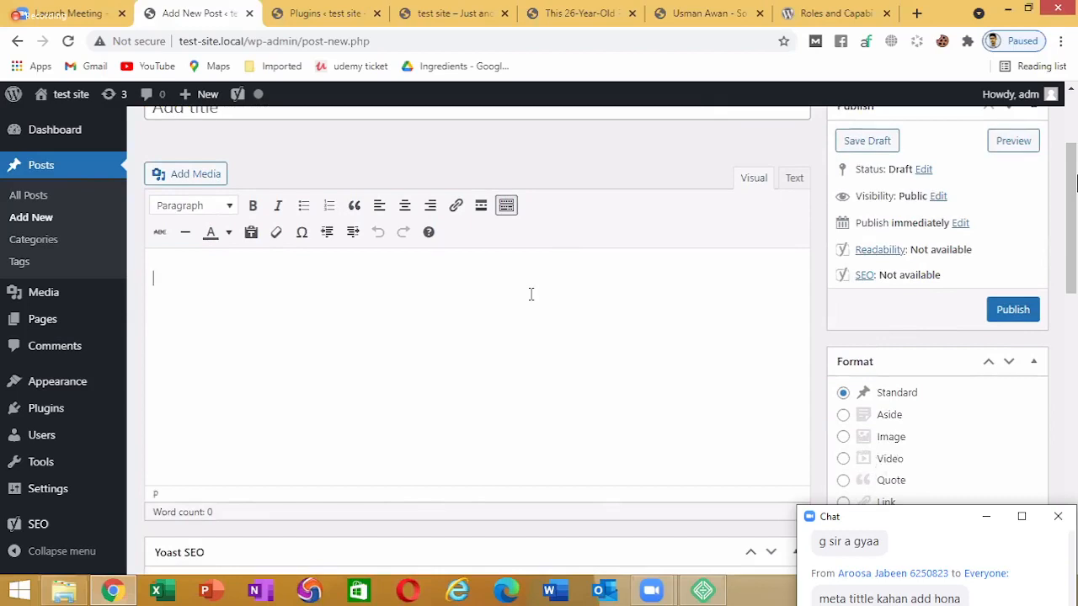
scroll(530, 302, "up", 2)
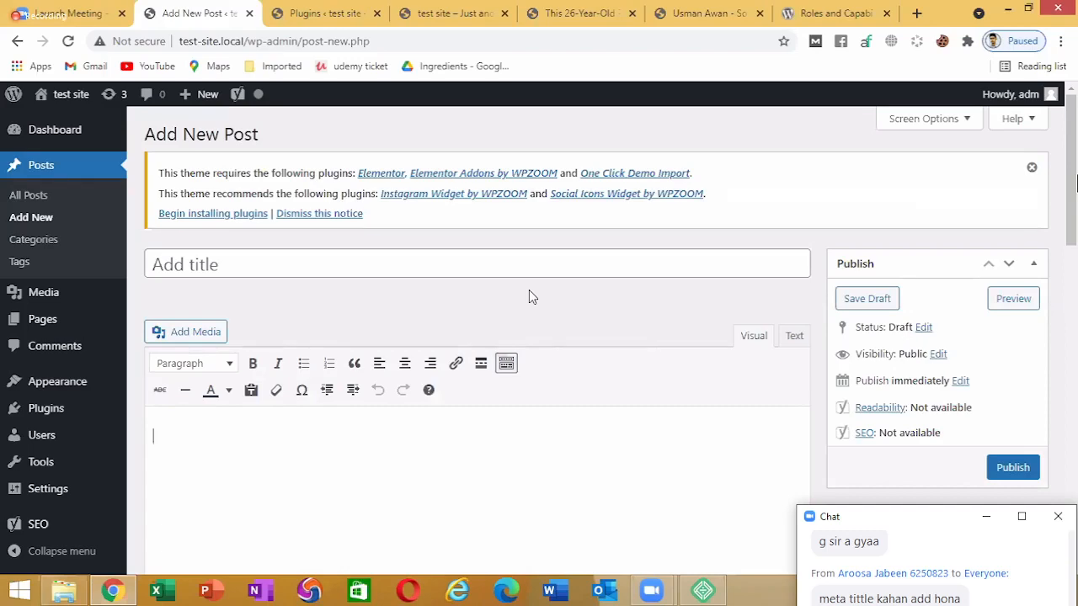
scroll(413, 293, "down", 1)
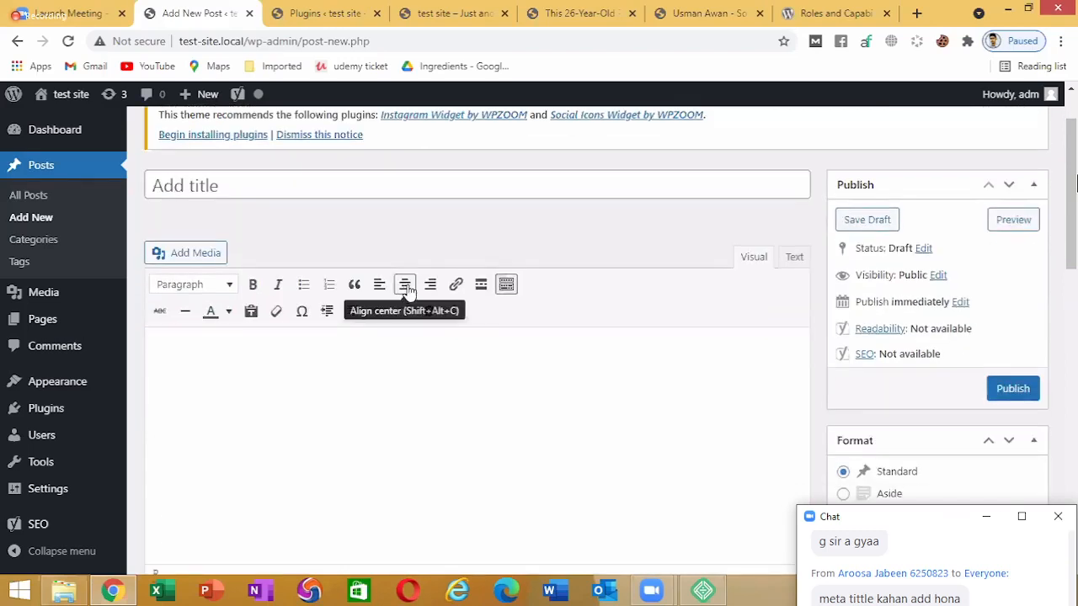
left_click(446, 410)
scroll(480, 248, "down", 2)
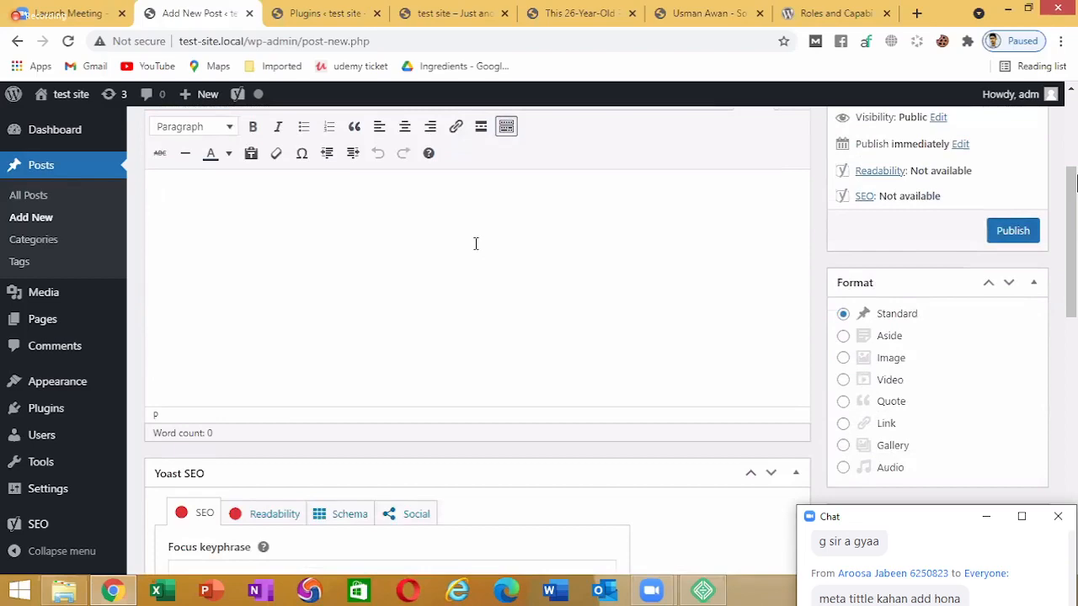
scroll(463, 236, "down", 3)
scroll(453, 228, "up", 6)
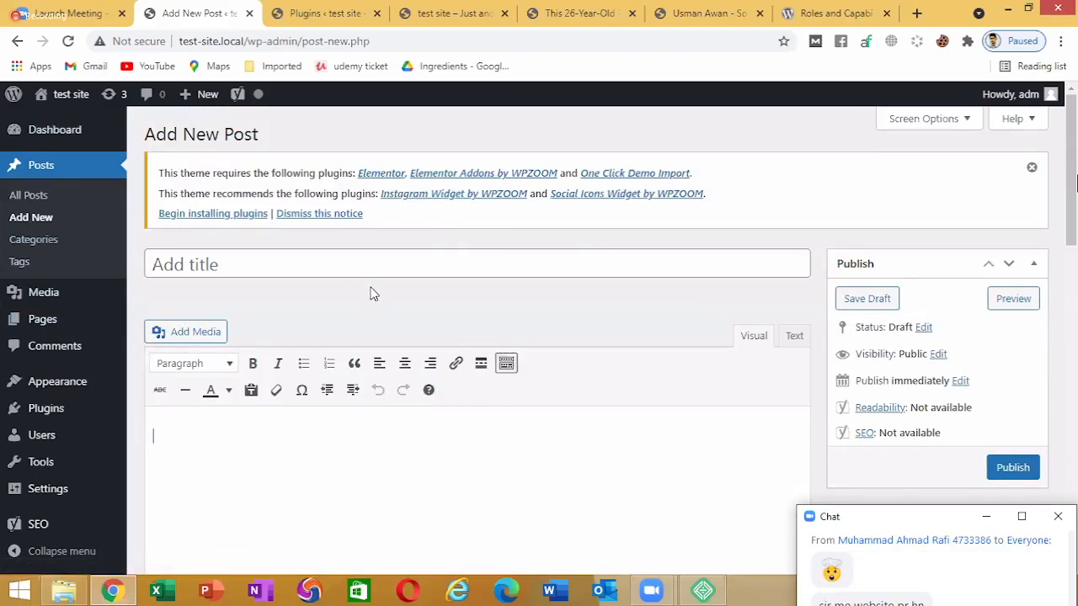
scroll(455, 295, "down", 2)
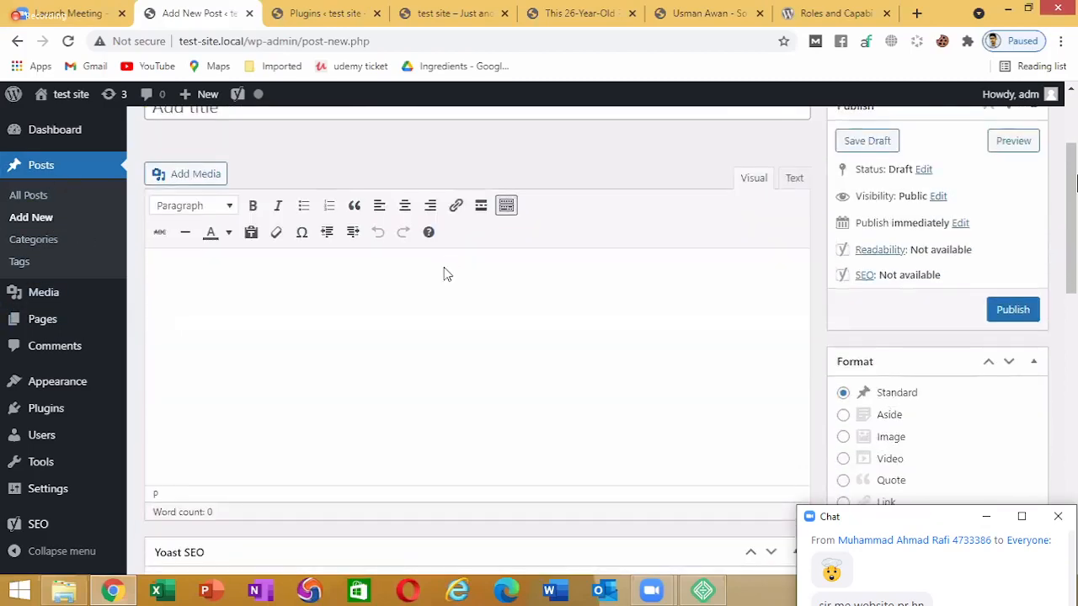
scroll(446, 273, "up", 2)
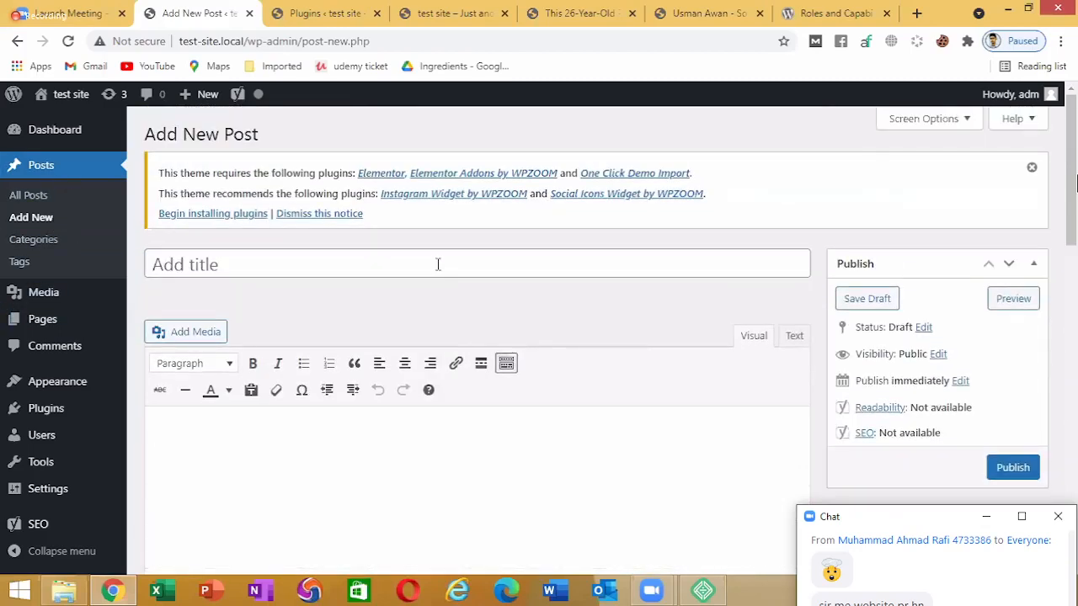
left_click(438, 265)
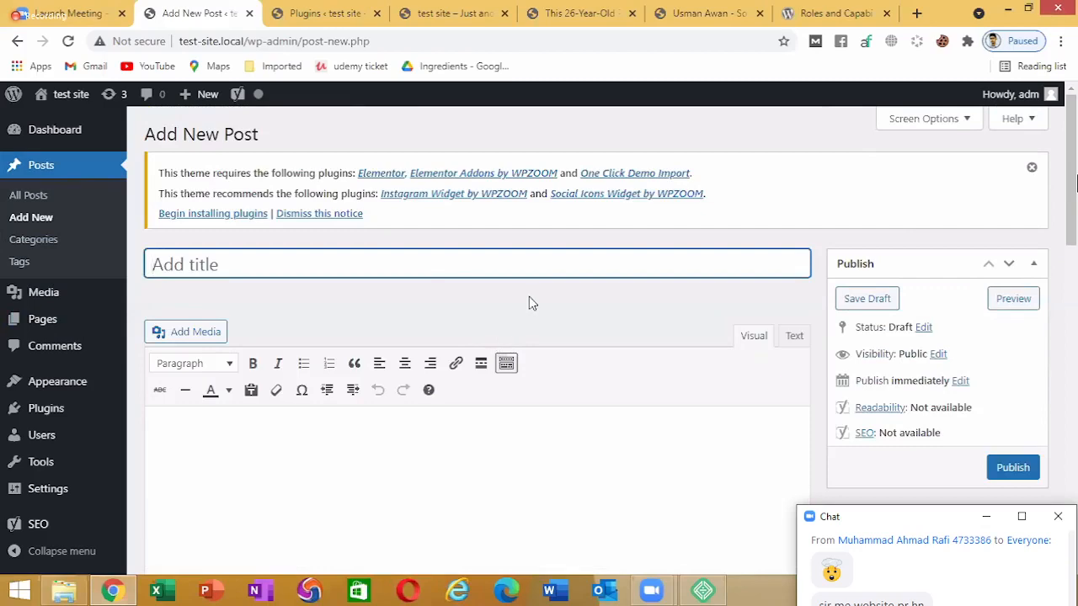
scroll(530, 297, "down", 2)
scroll(530, 297, "down", 1)
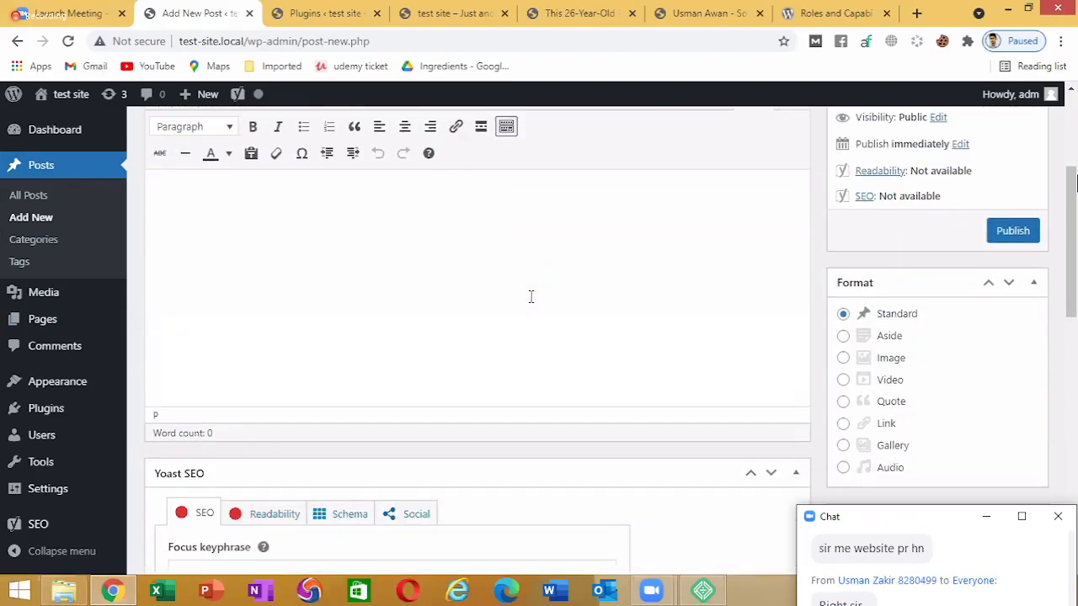
scroll(485, 357, "up", 2)
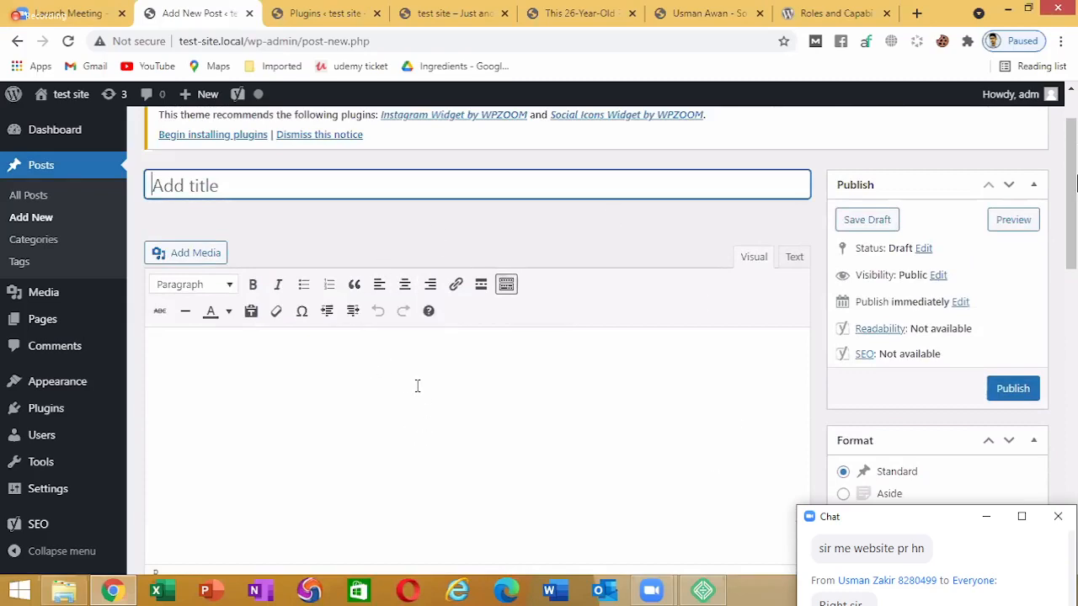
Dismiss the theme's plugin recommendation notice and place the cursor in the empty post body
scroll(416, 385, "up", 1)
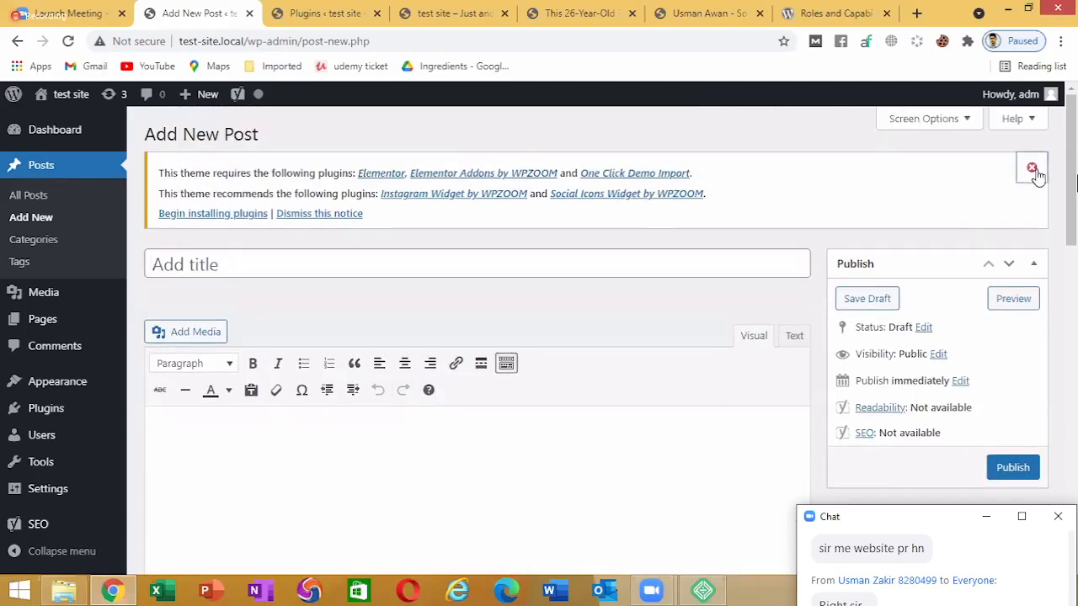
left_click(1031, 170)
scroll(581, 281, "down", 1)
scroll(581, 282, "down", 6)
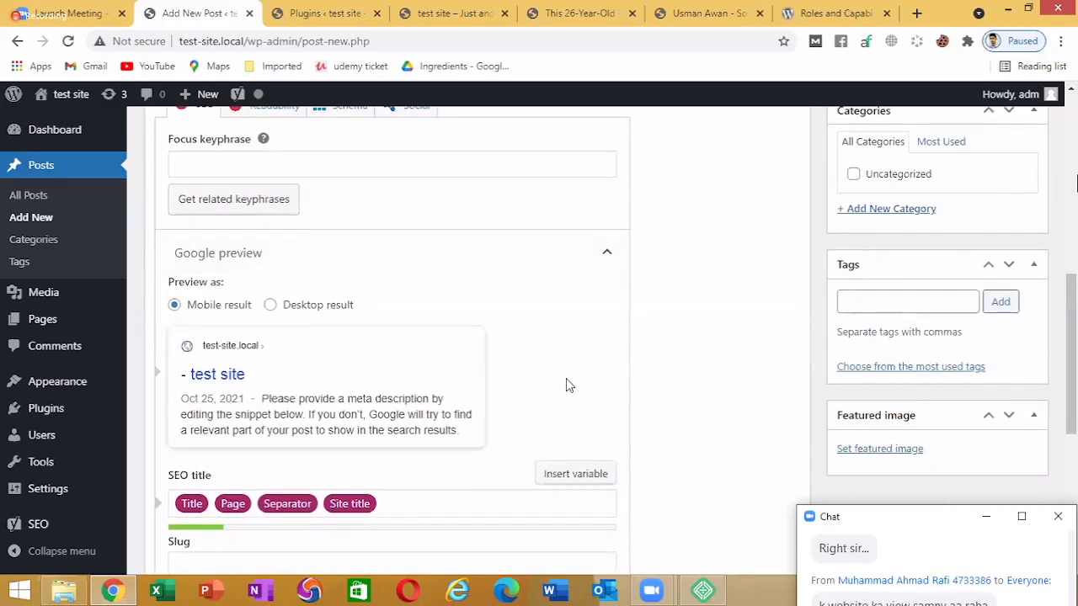
scroll(561, 373, "up", 7)
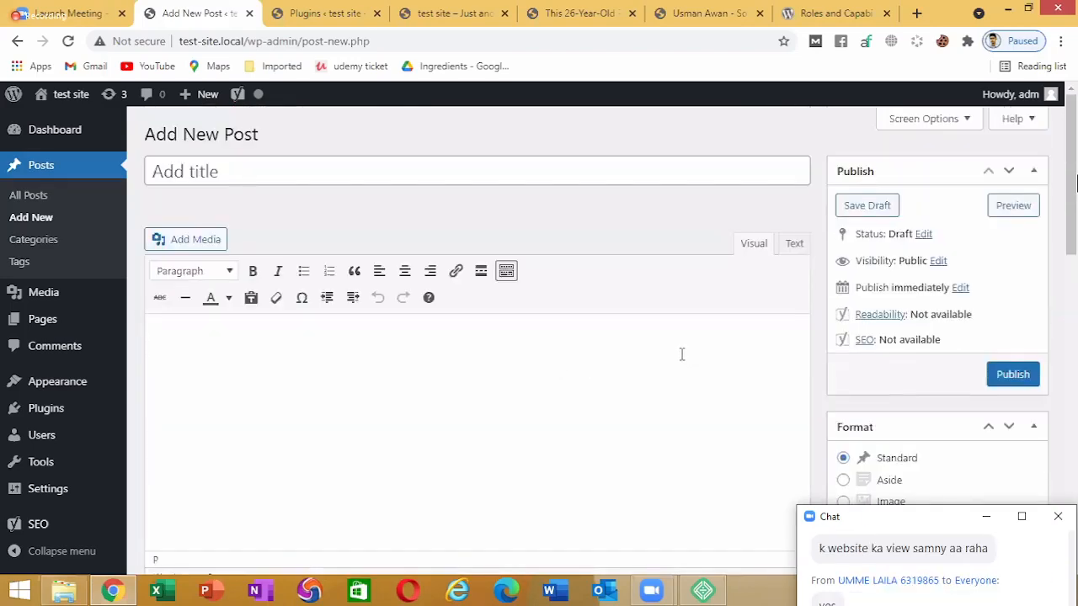
left_click(245, 336)
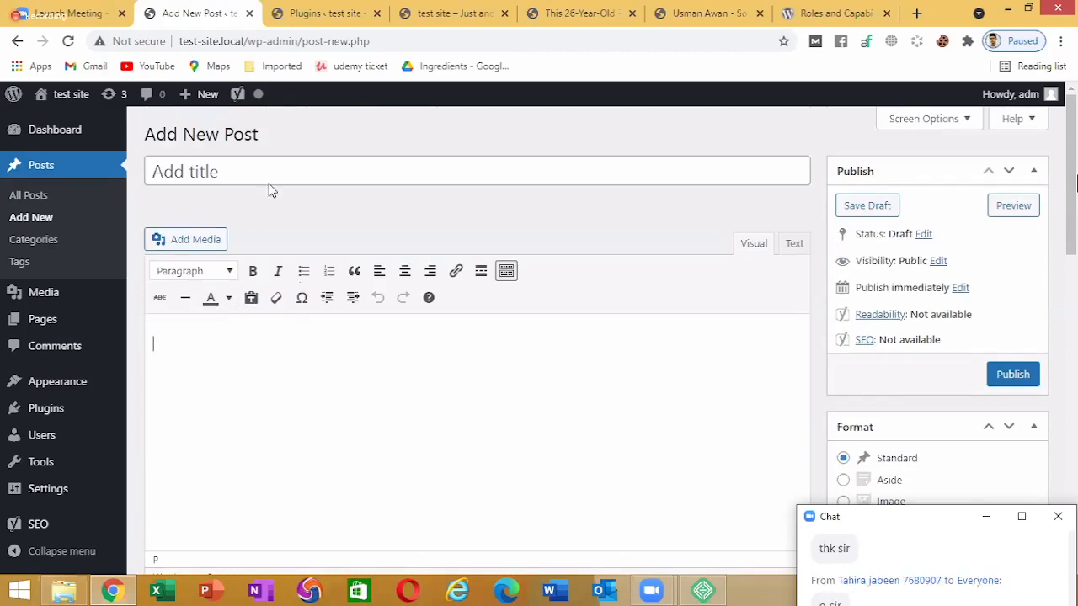
Look over the new post page, then compare the installed plugins list and the test site's home page down to Latest Posts
scroll(345, 183, "down", 5)
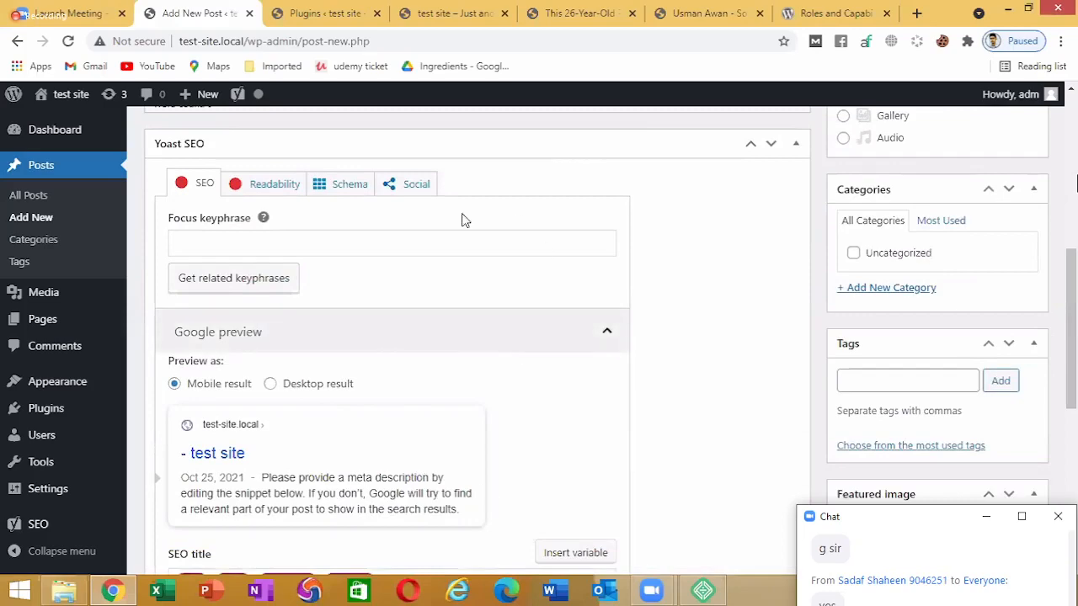
scroll(441, 223, "up", 5)
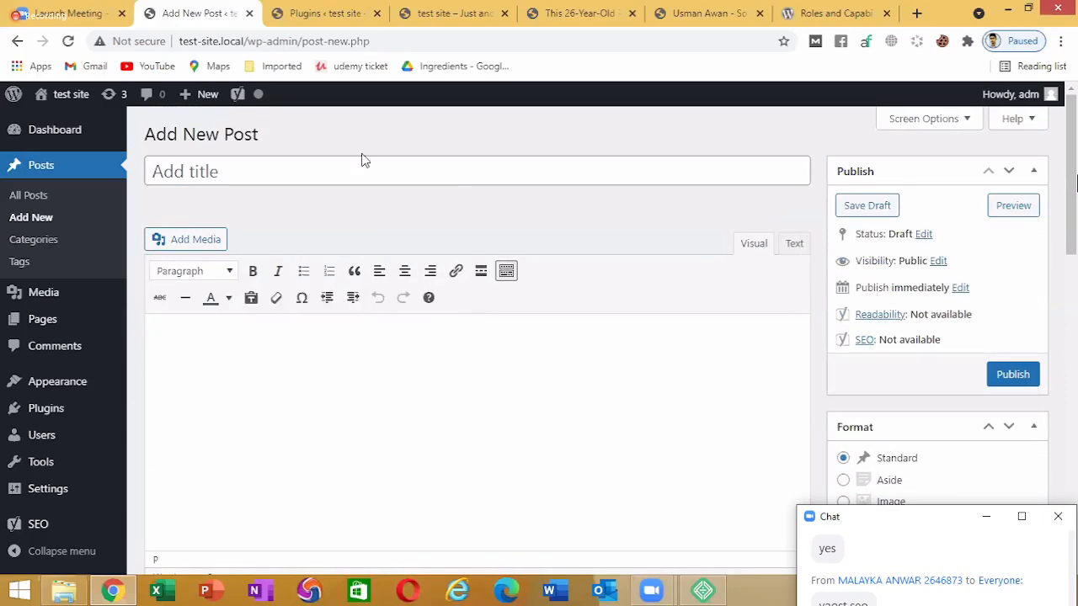
key("ctrl+Tab")
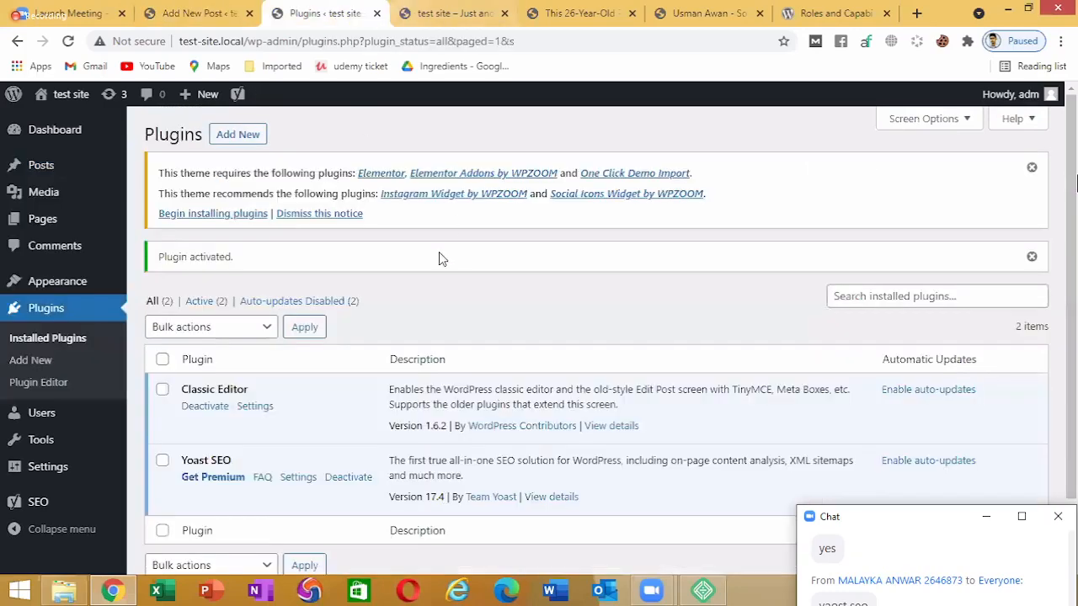
key("ctrl+Tab")
scroll(410, 237, "down", 5)
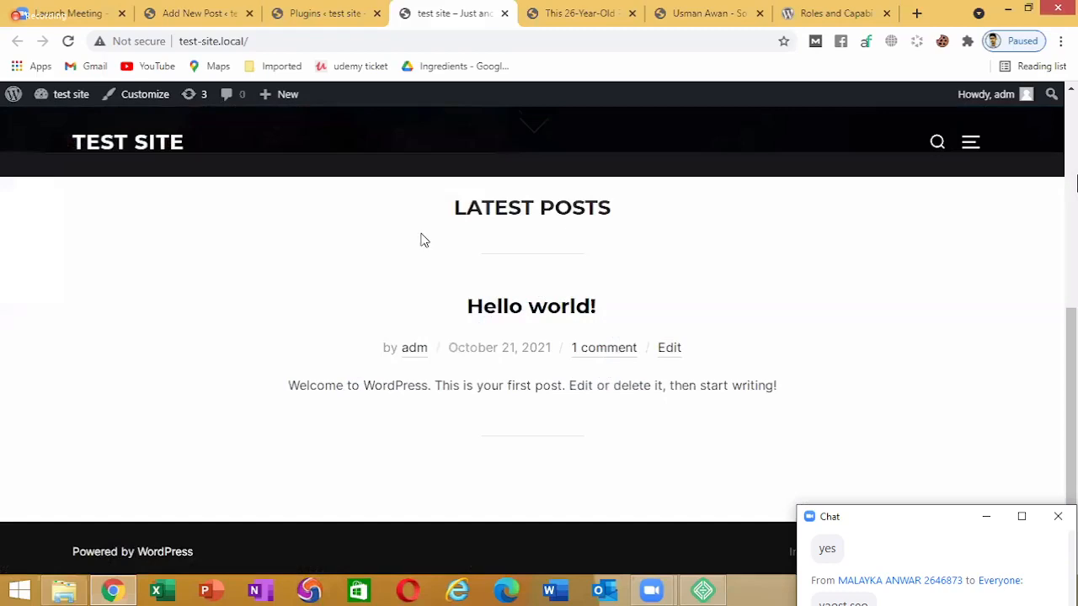
scroll(425, 239, "up", 5)
scroll(425, 239, "down", 3)
scroll(425, 239, "up", 1)
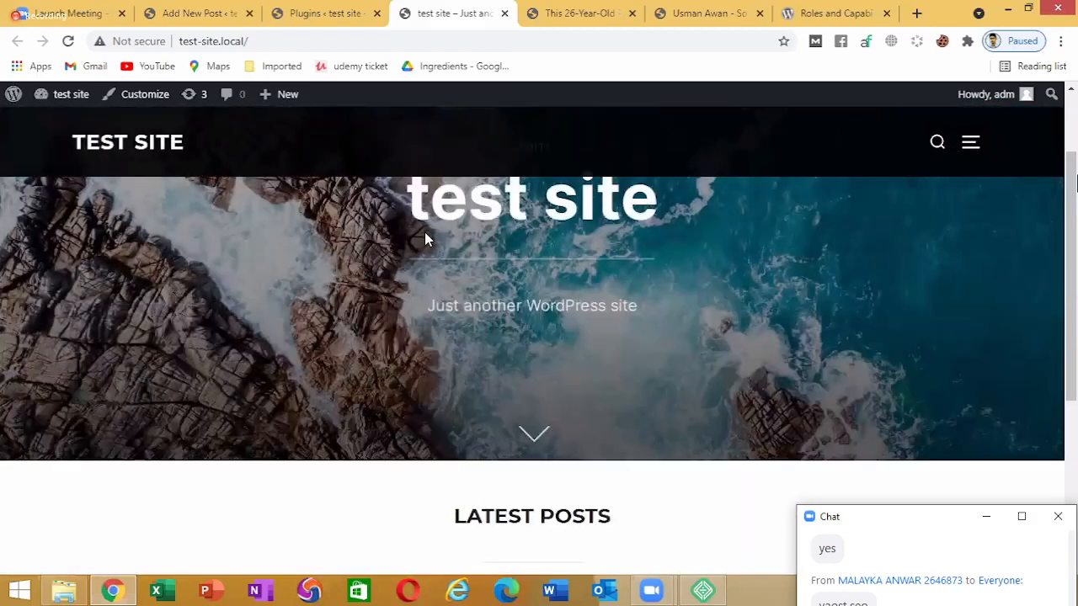
scroll(348, 208, "up", 2)
Return to the new post and review its Yoast SEO section from the focus keyphrase down to the Advanced entry
left_click(198, 13)
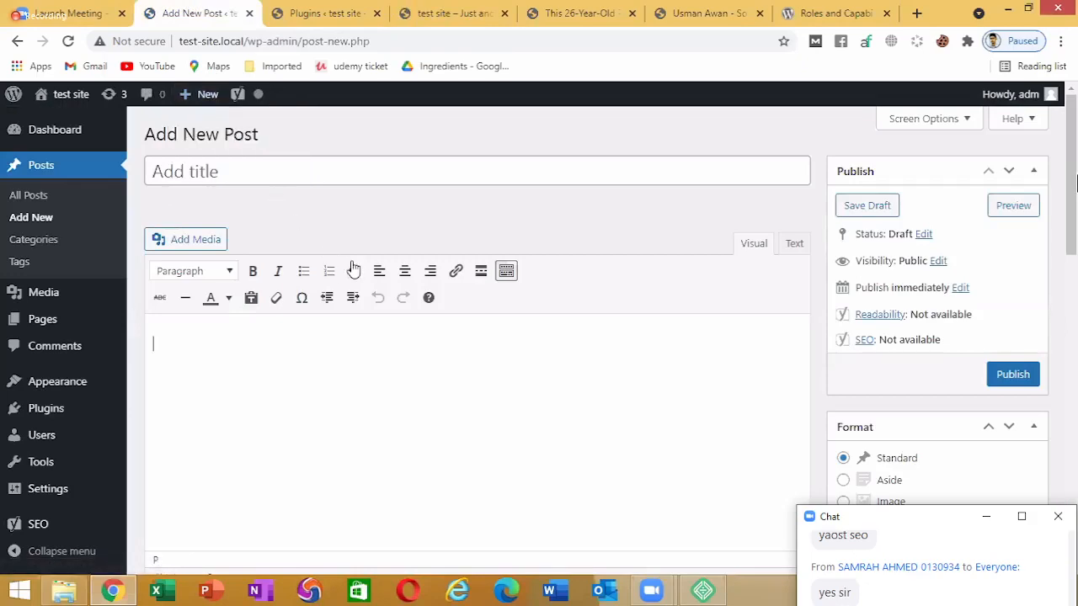
scroll(370, 232, "down", 5)
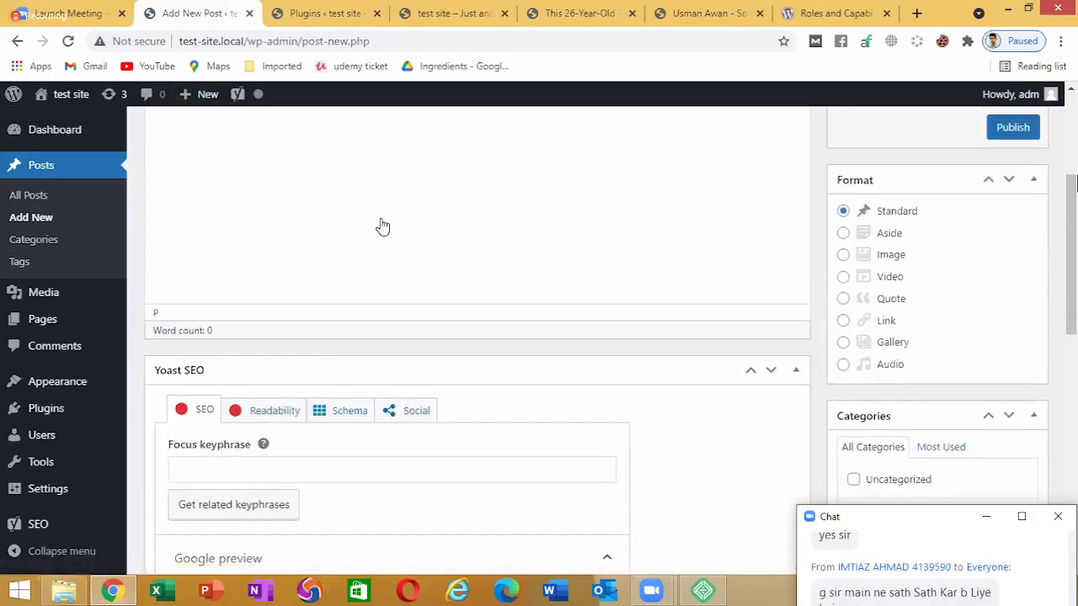
scroll(381, 222, "down", 3)
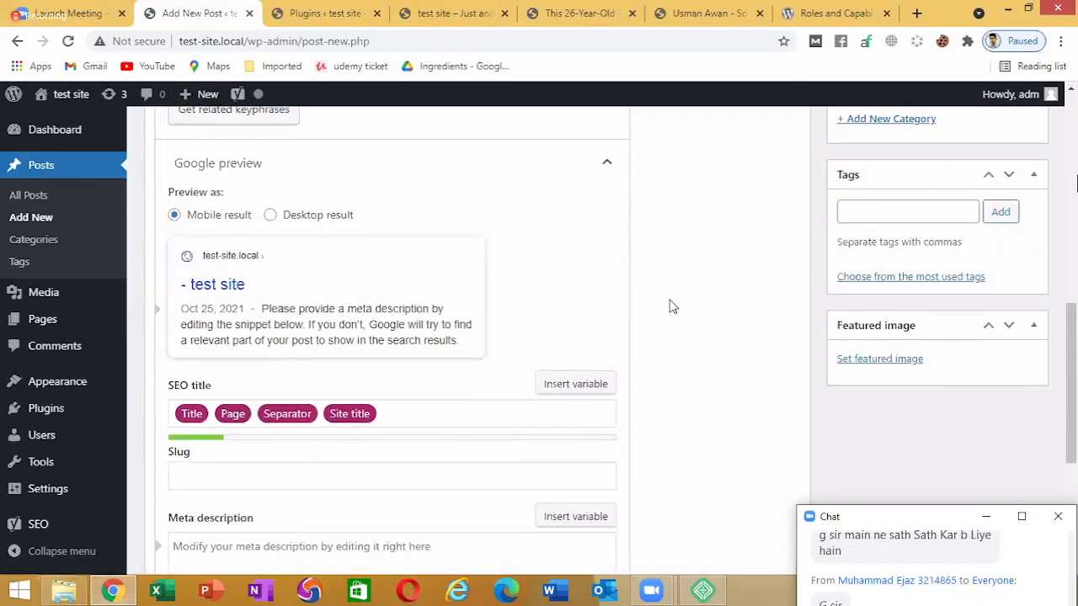
scroll(671, 306, "down", 4)
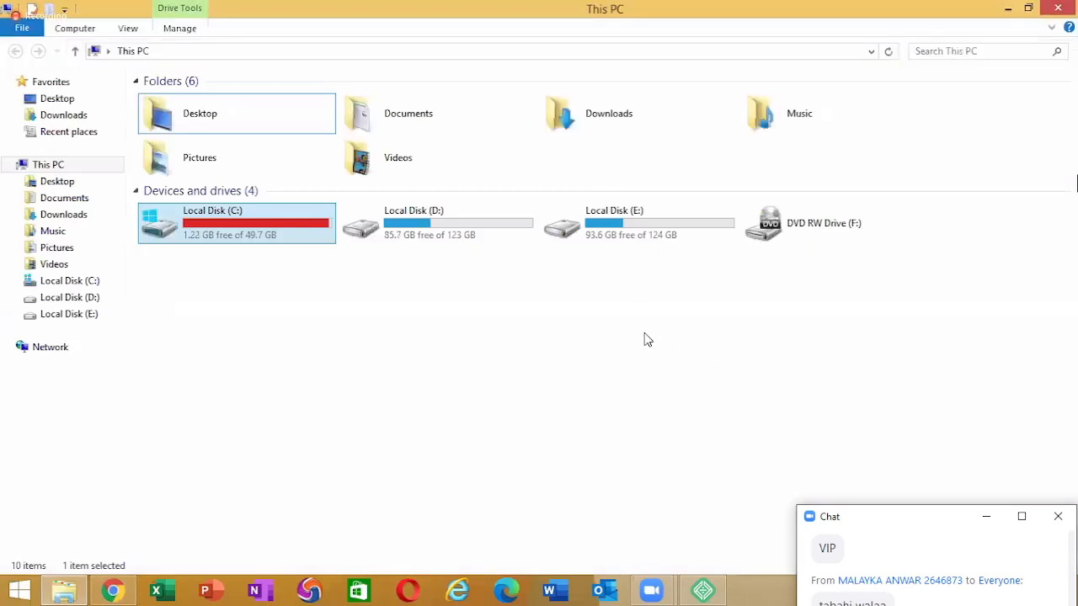
In File Explorer, examine the astra and elementor archives in the Astra Theme folder of Downloads, then return to Downloads
left_click(74, 116)
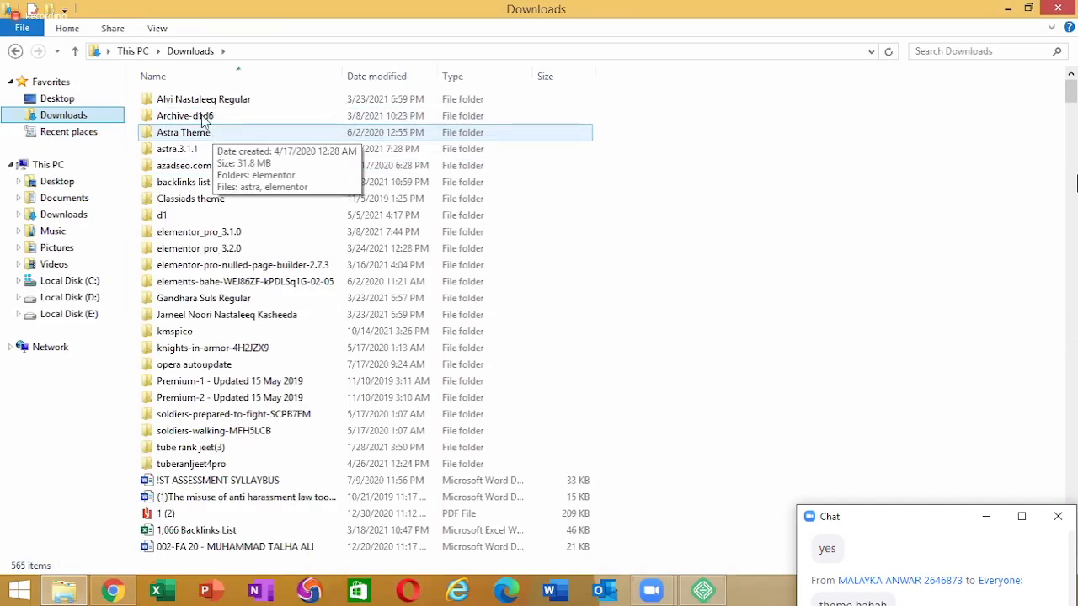
left_click(244, 135)
key("Return")
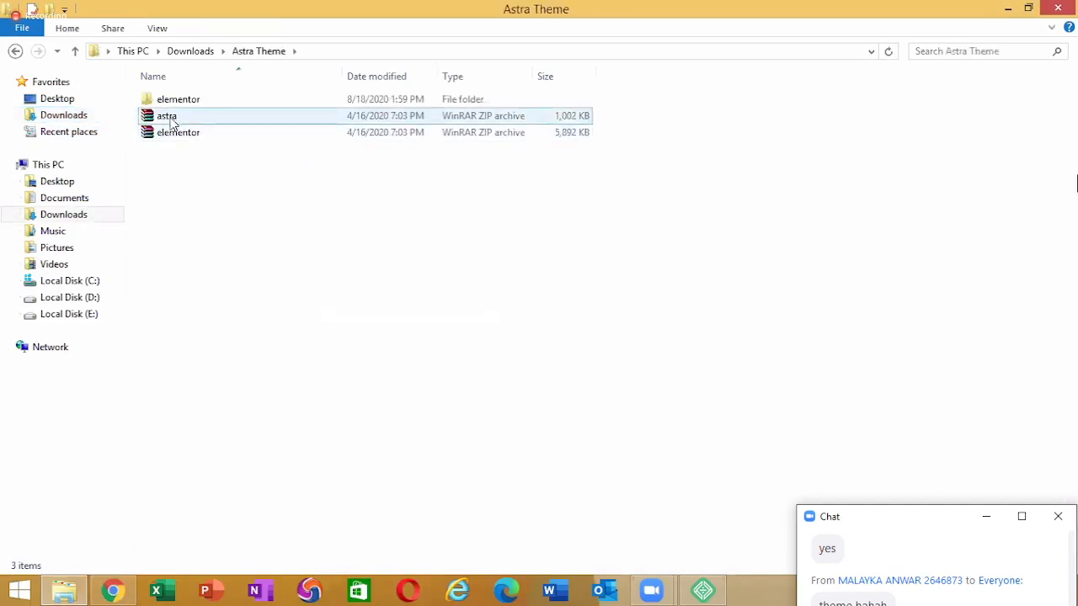
left_click(203, 56)
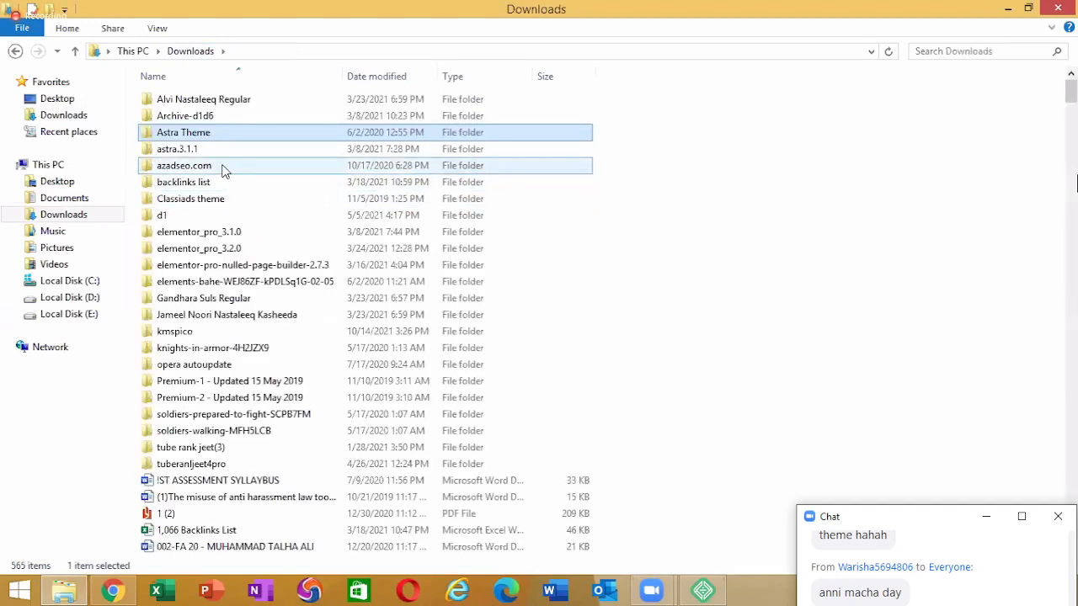
Examine the Astra and Elementor Pro packages in the Documents folder, including the contents of the astra elementor folder
left_click(76, 199)
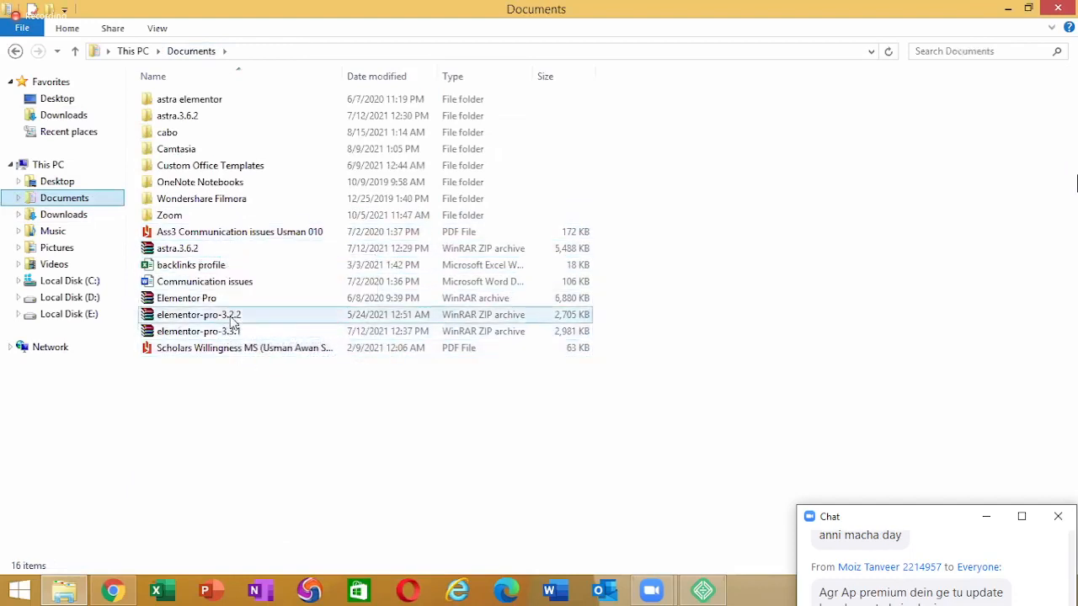
left_click(356, 339)
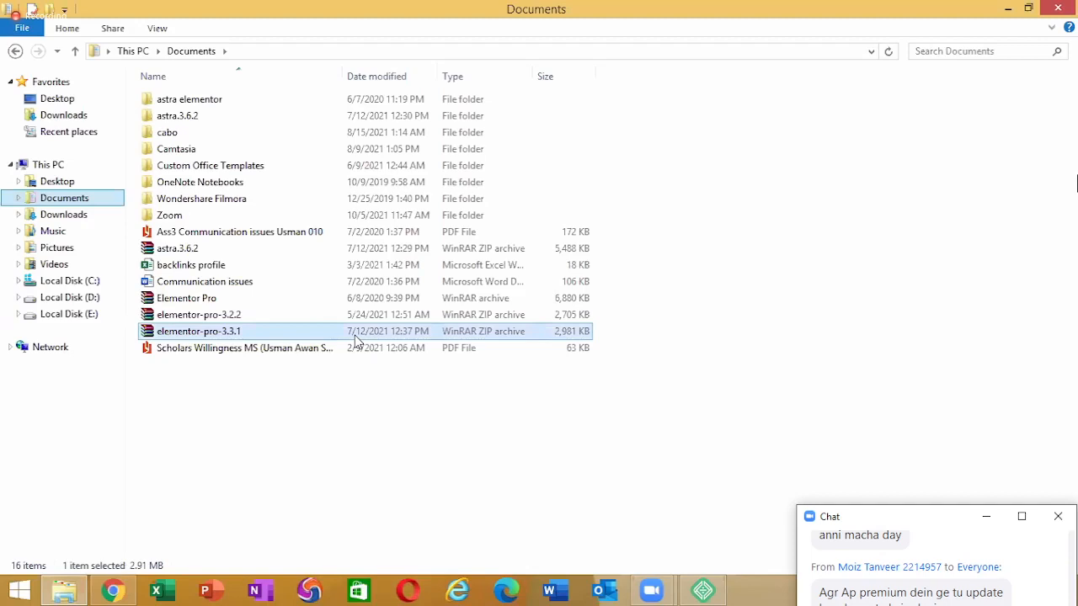
double_click(211, 102)
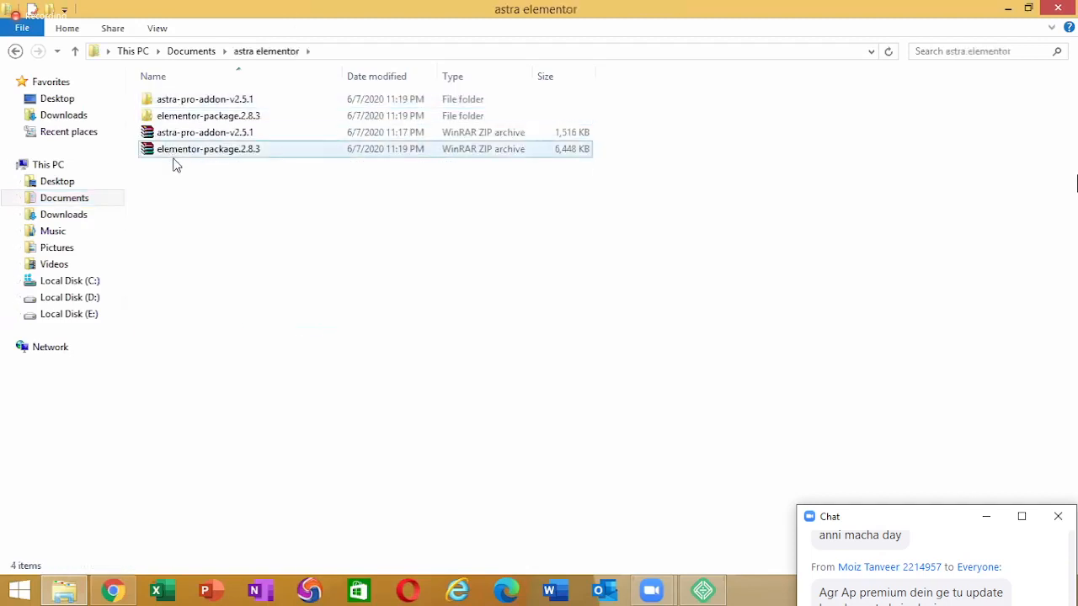
left_click(211, 53)
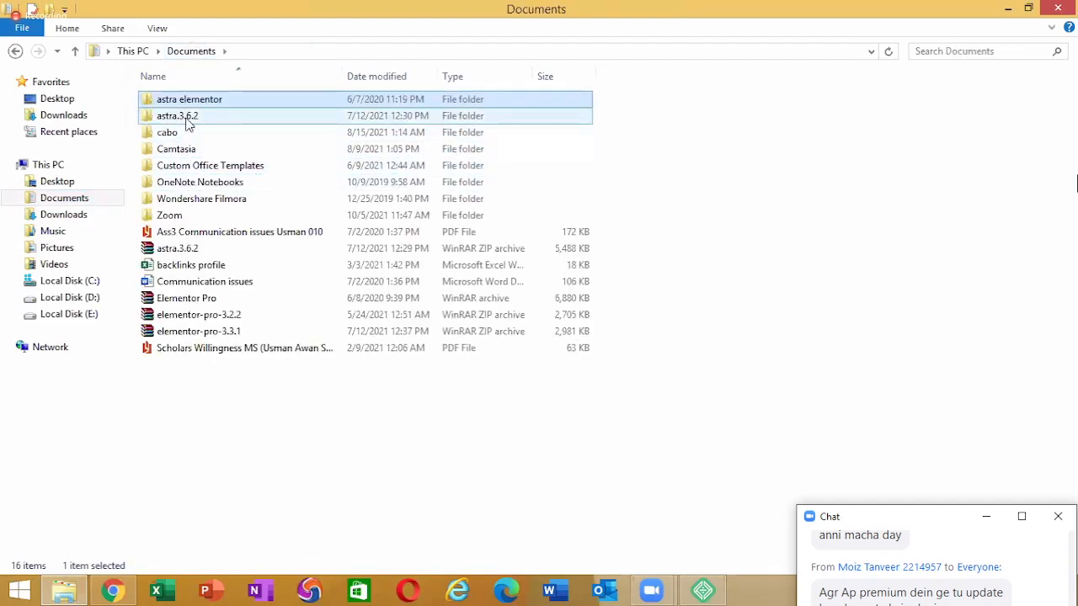
left_click(175, 252)
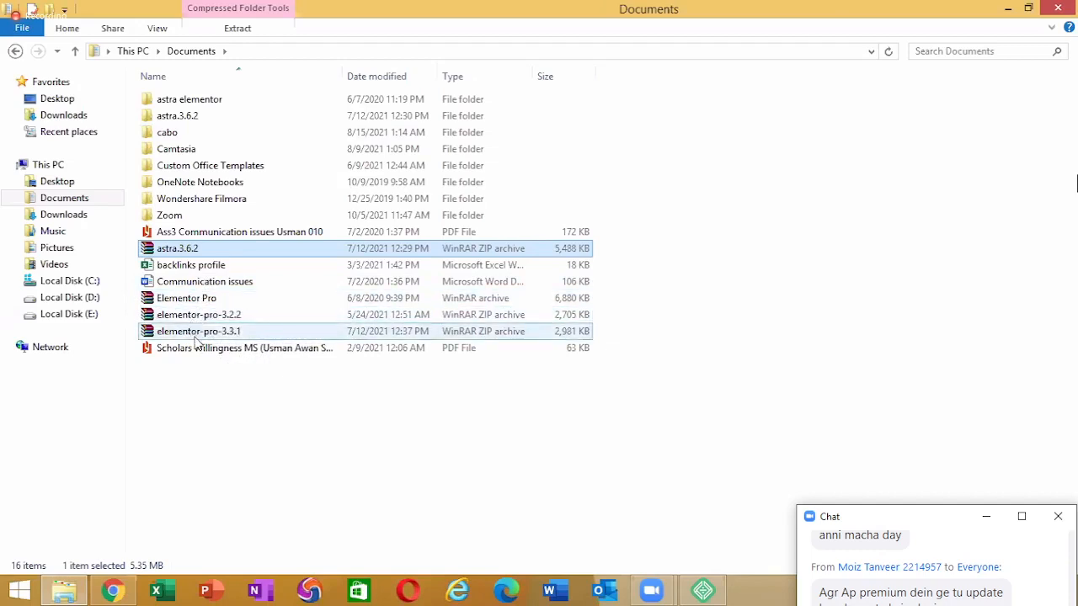
Switch back to Chrome and search Google for "elementor" in place of the open Be Your Own Boss article
left_click(114, 592)
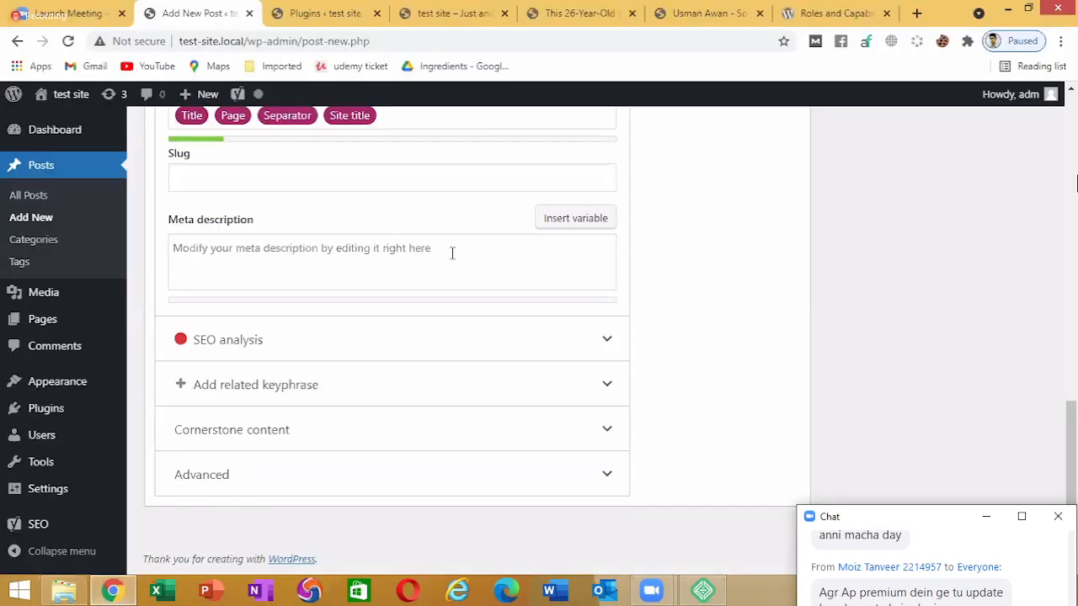
left_click(543, 18)
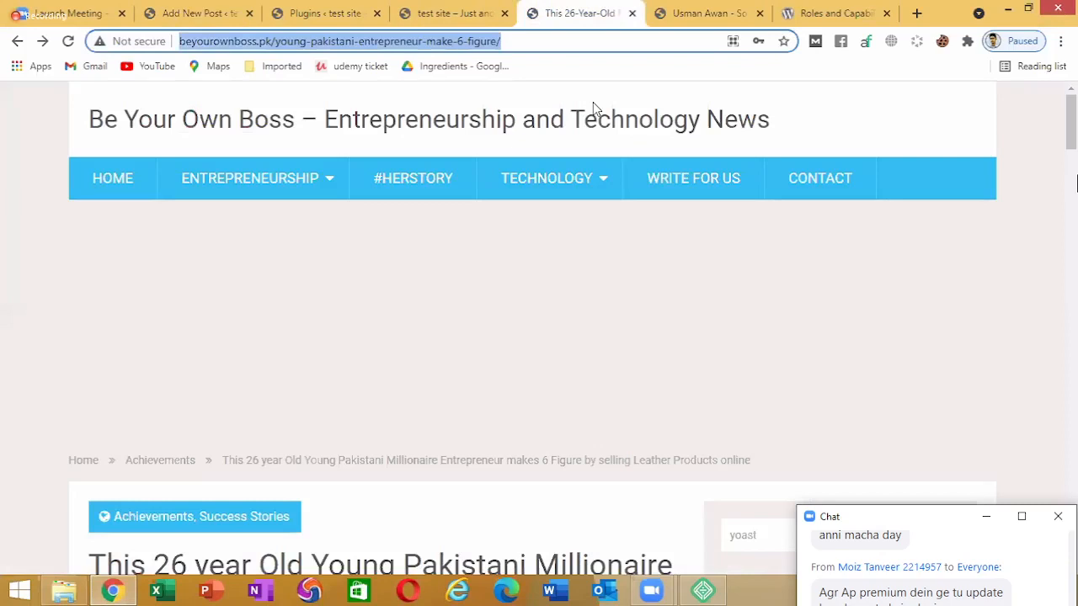
type("elementor ")
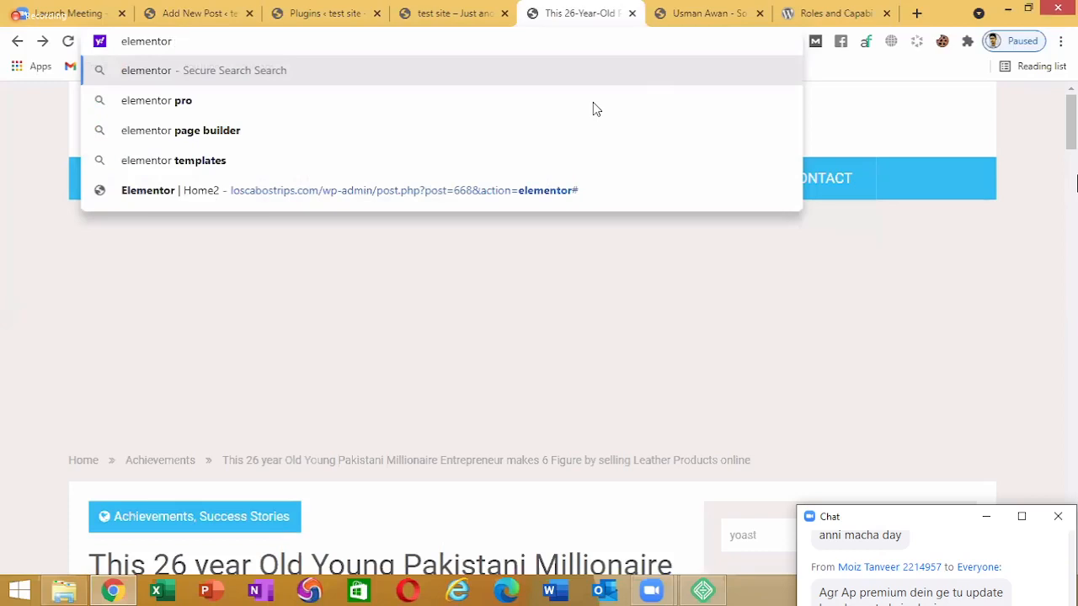
type("a")
key("BackSpace")
key("BackSpace")
key("ctrl+a")
key("ctrl+c")
type("goo")
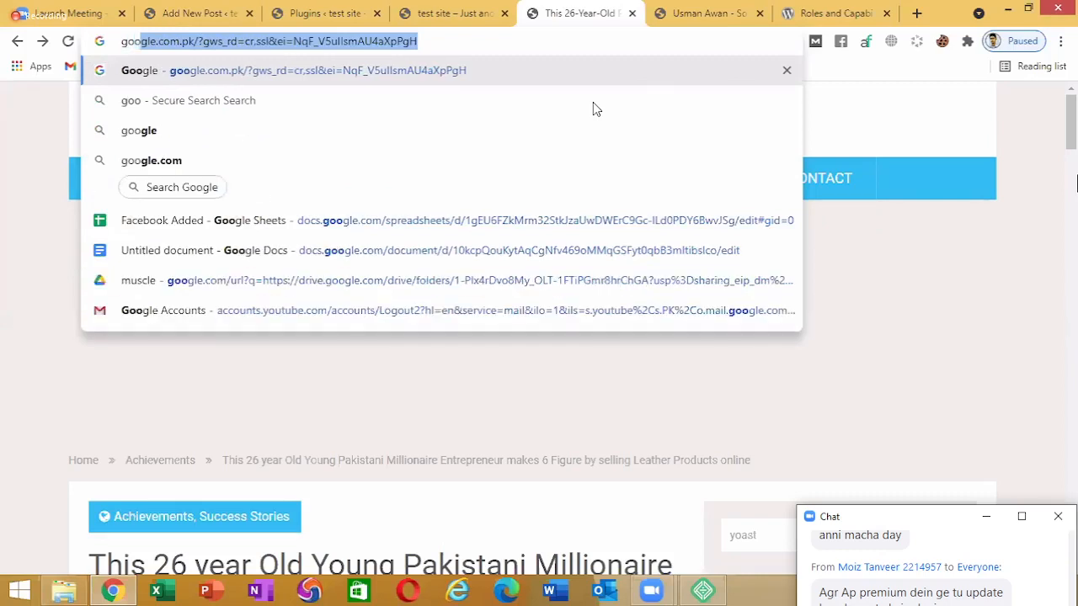
key("Return")
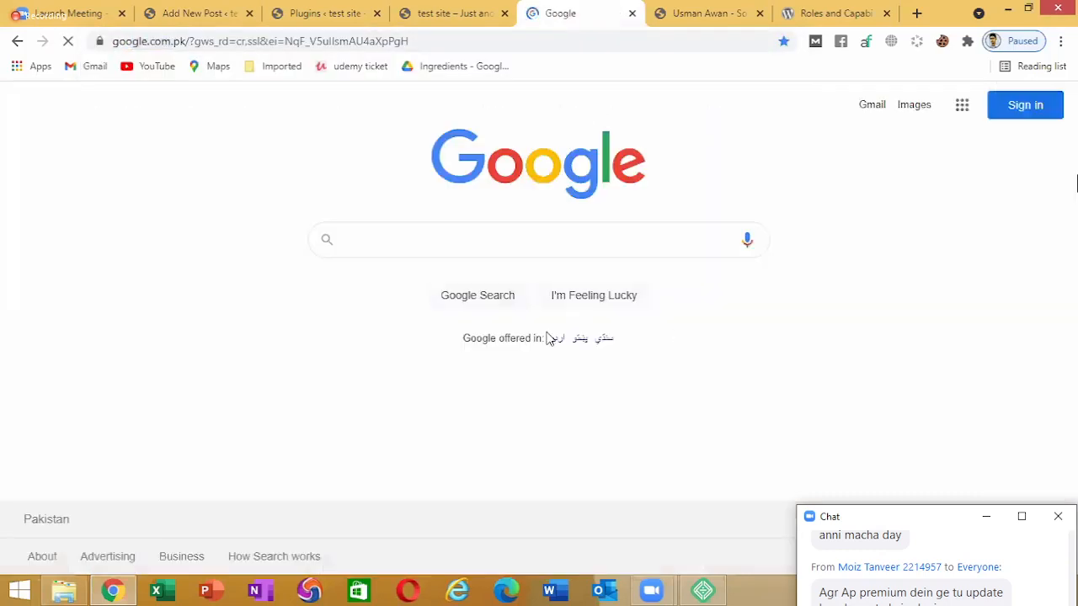
key("ctrl+v")
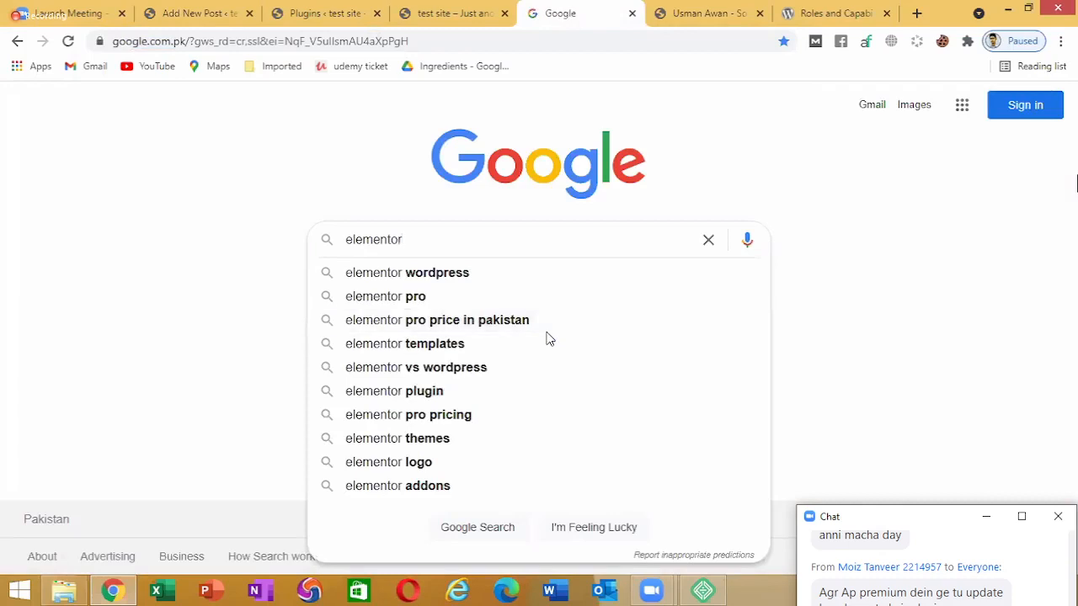
key("Return")
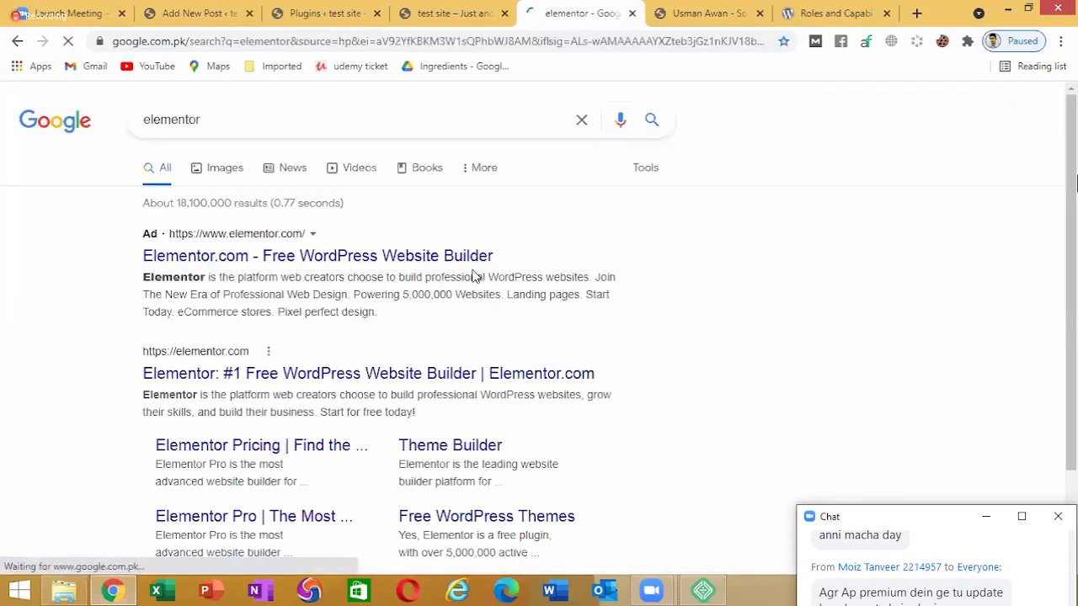
Open the official Elementor website from the search results and go to its account login page
left_click(306, 374)
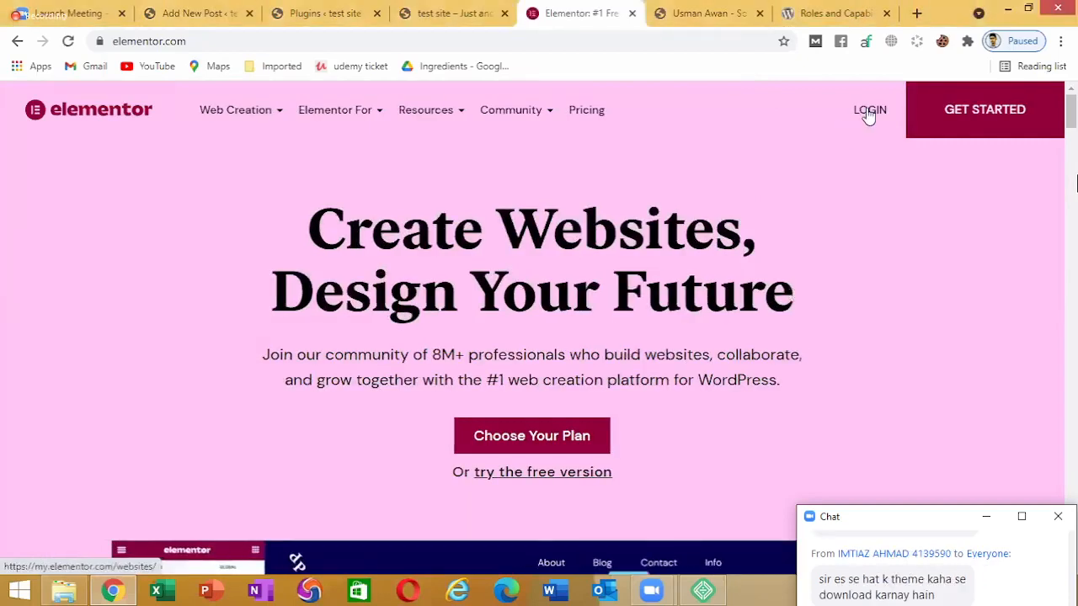
left_click(868, 116)
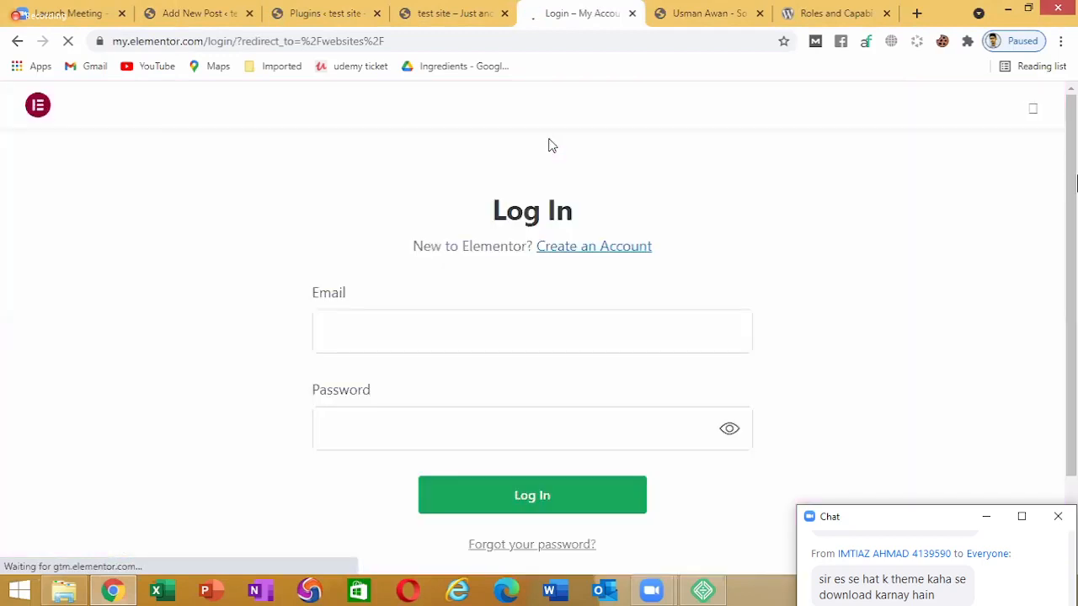
scroll(505, 194, "down", 2)
Examine the Email and Password fields of the Elementor login form, including the saved email suggestions
left_click(436, 225)
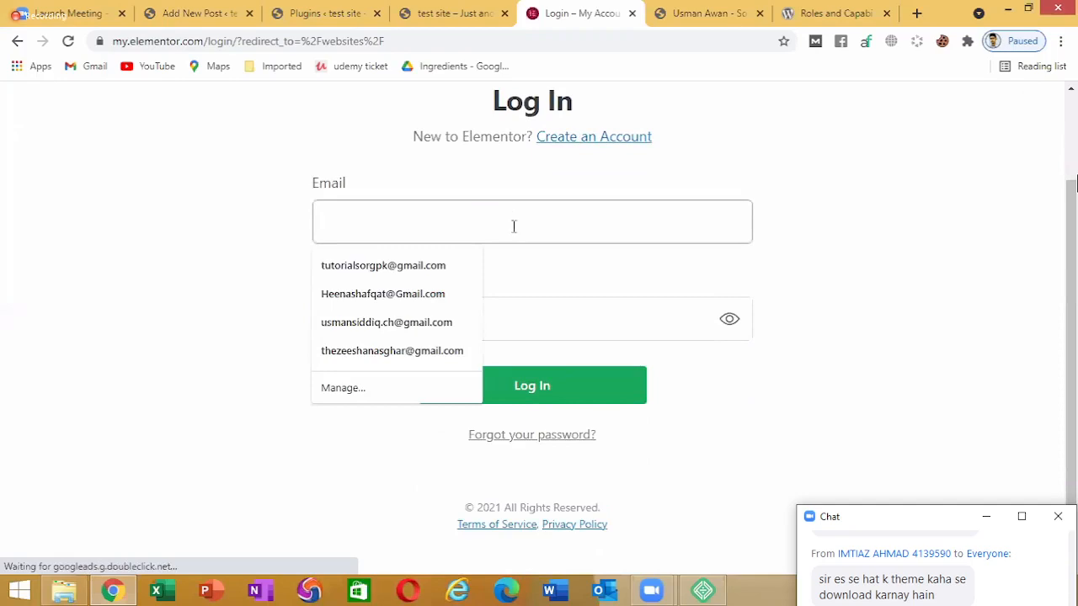
left_click(549, 318)
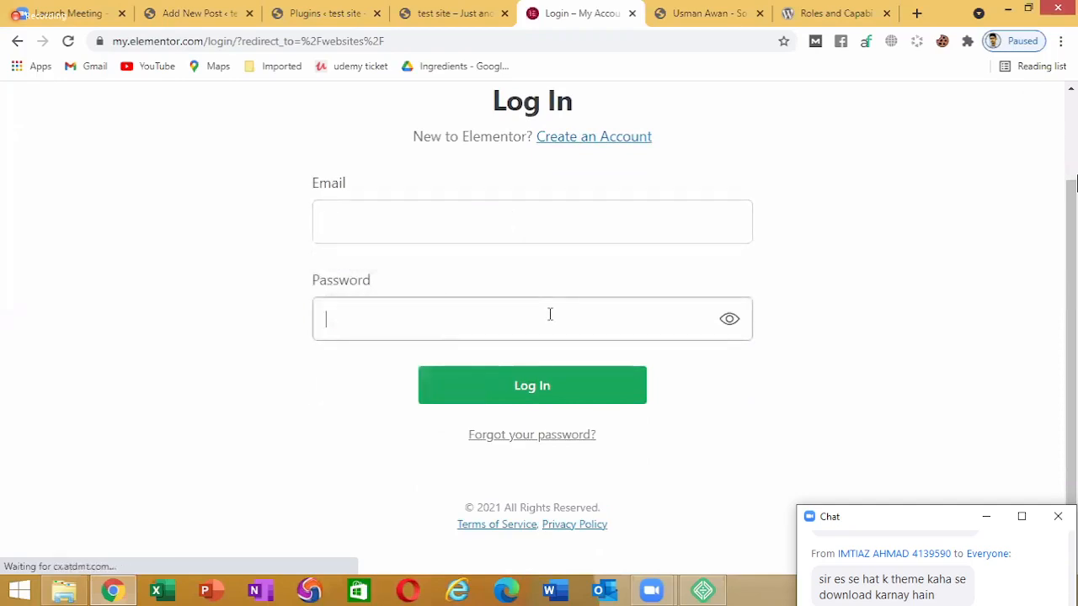
left_click(511, 241)
left_click(591, 291)
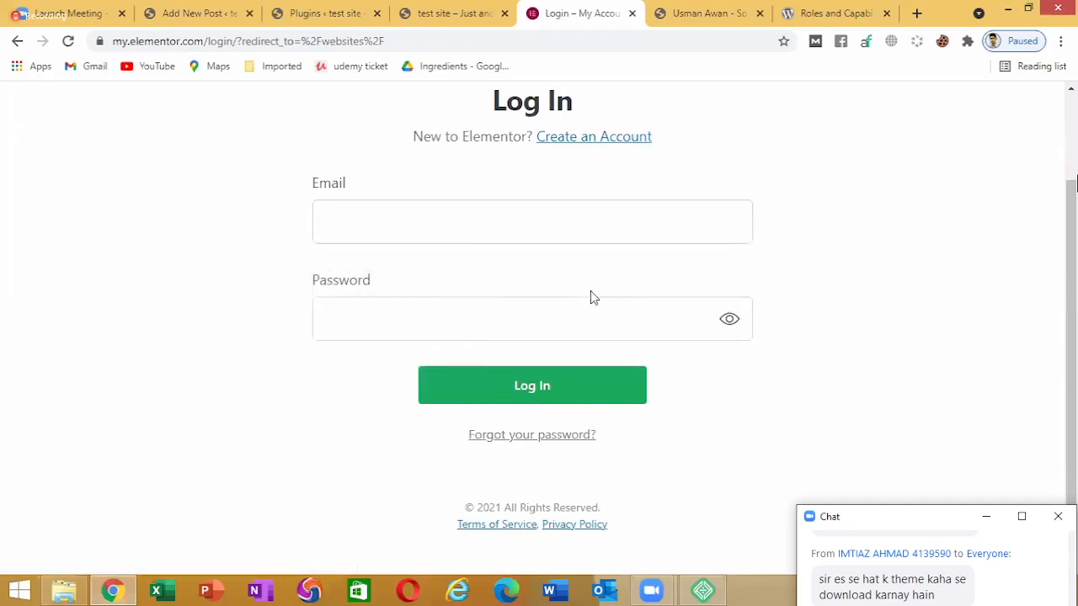
left_click(544, 234)
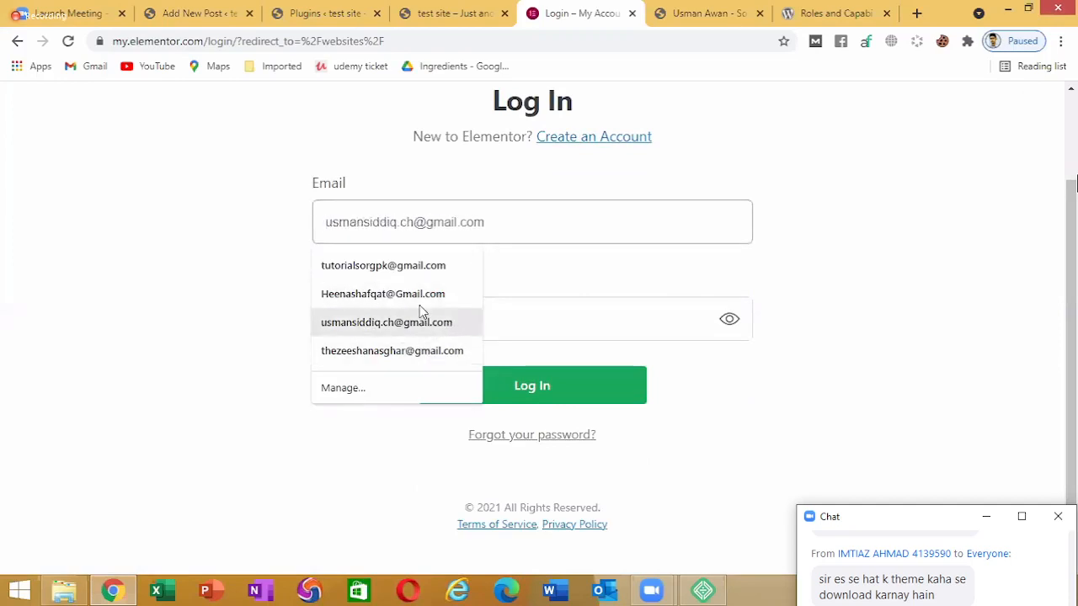
left_click(557, 268)
left_click(494, 222)
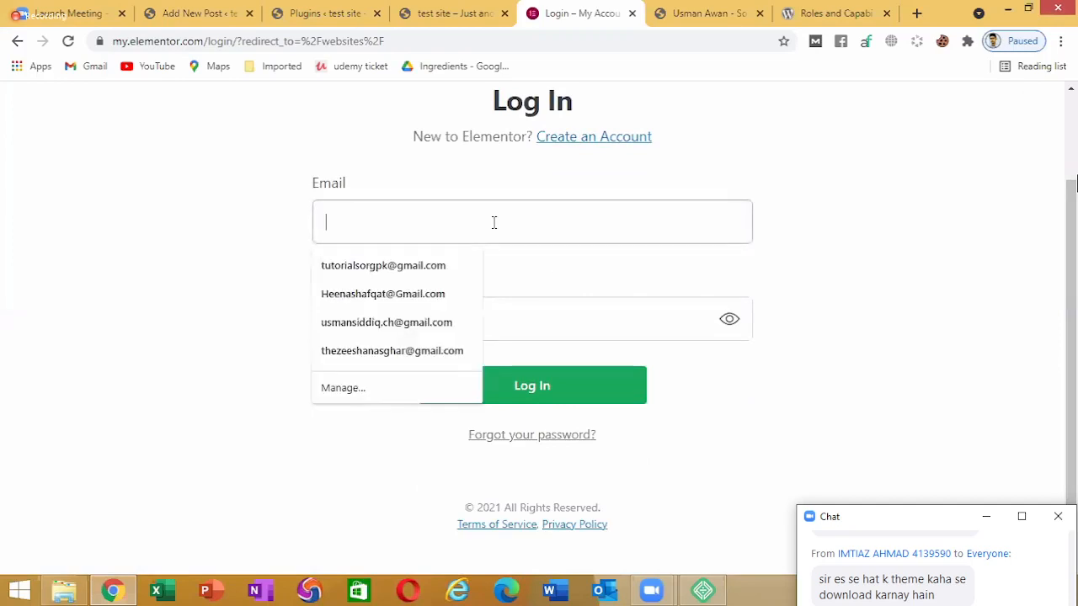
type("h")
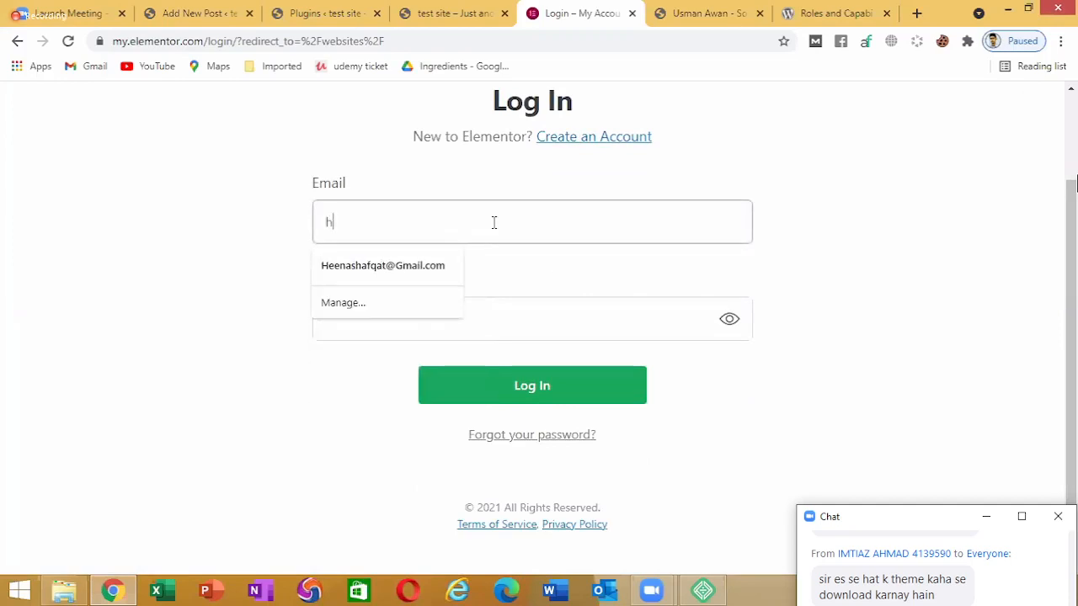
key("BackSpace")
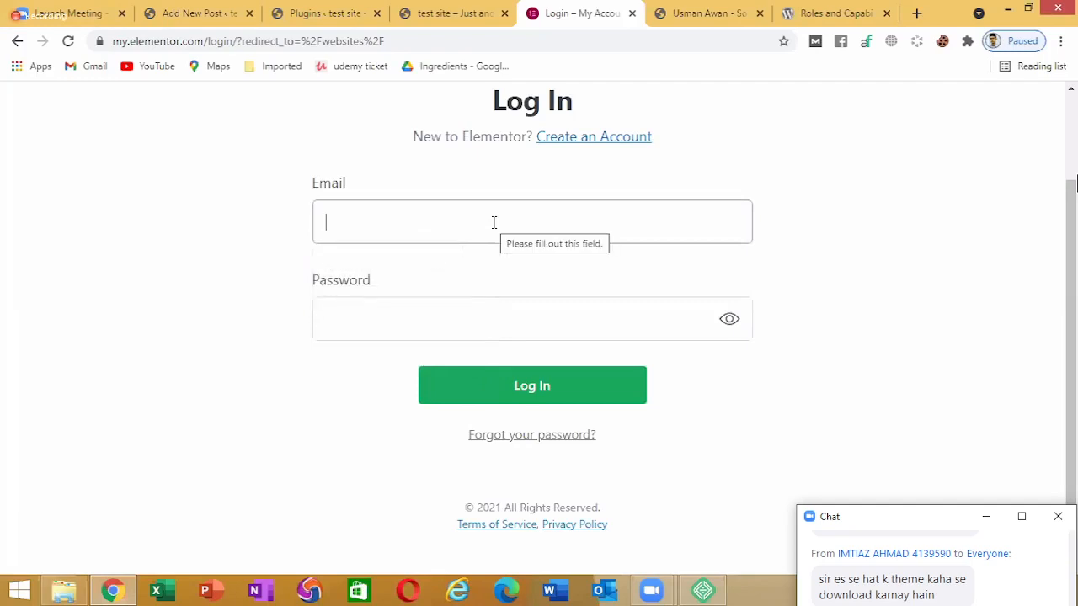
left_click(494, 221)
left_click(550, 199)
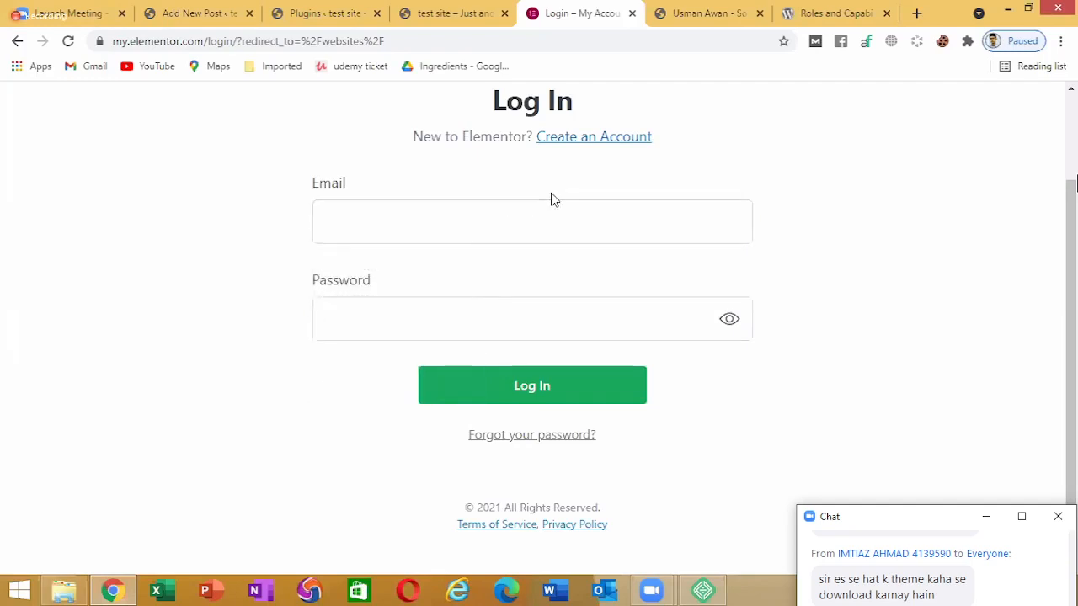
left_click(430, 203)
type("z")
left_click(434, 184)
Open Google in place of the Elementor login page and search for "astra"
left_click(494, 42)
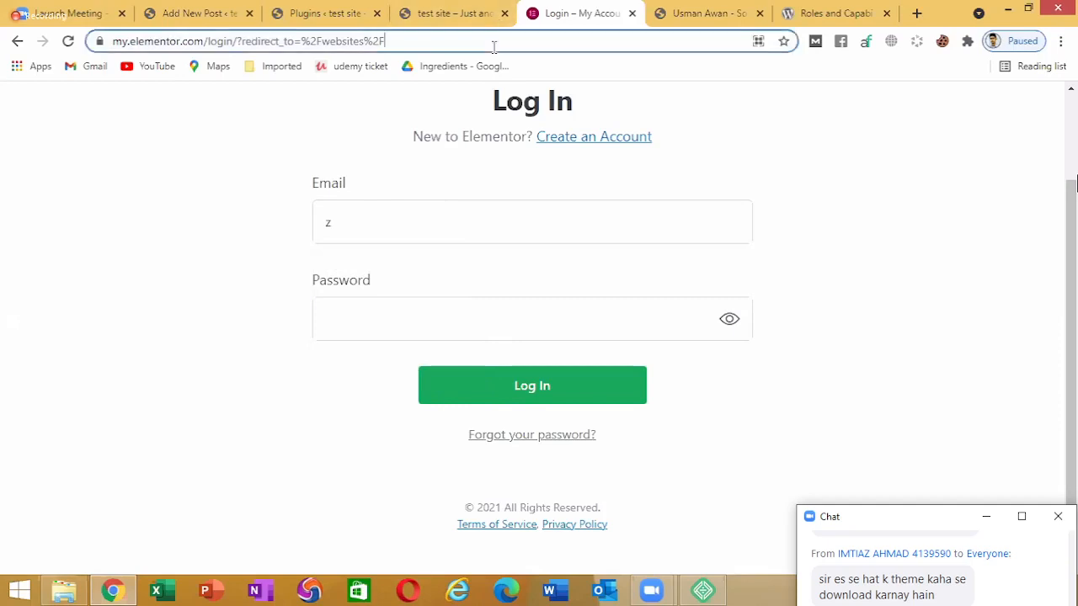
type("ast")
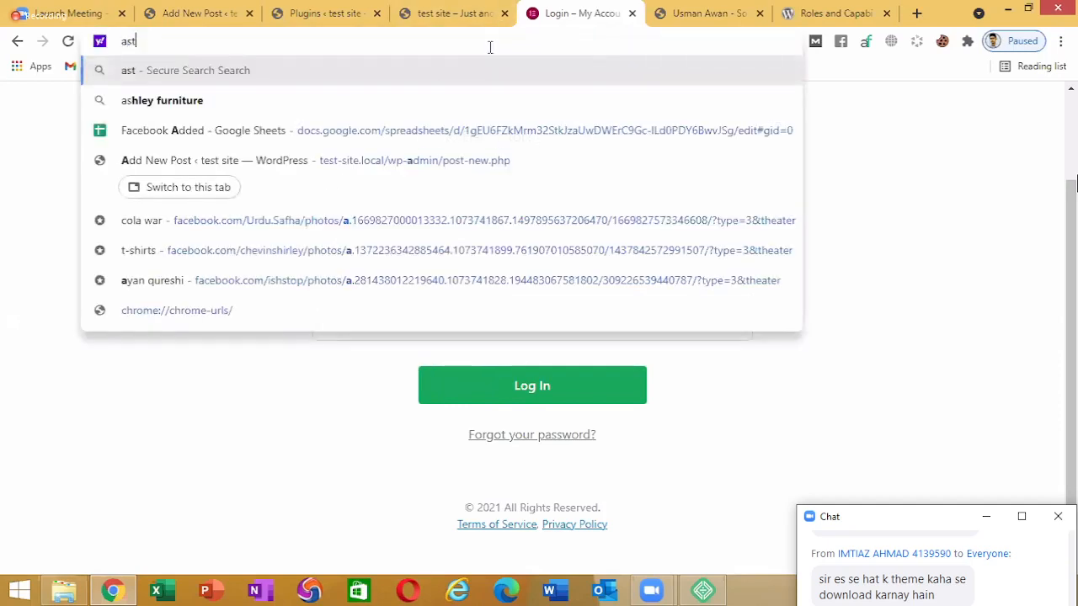
type("raa")
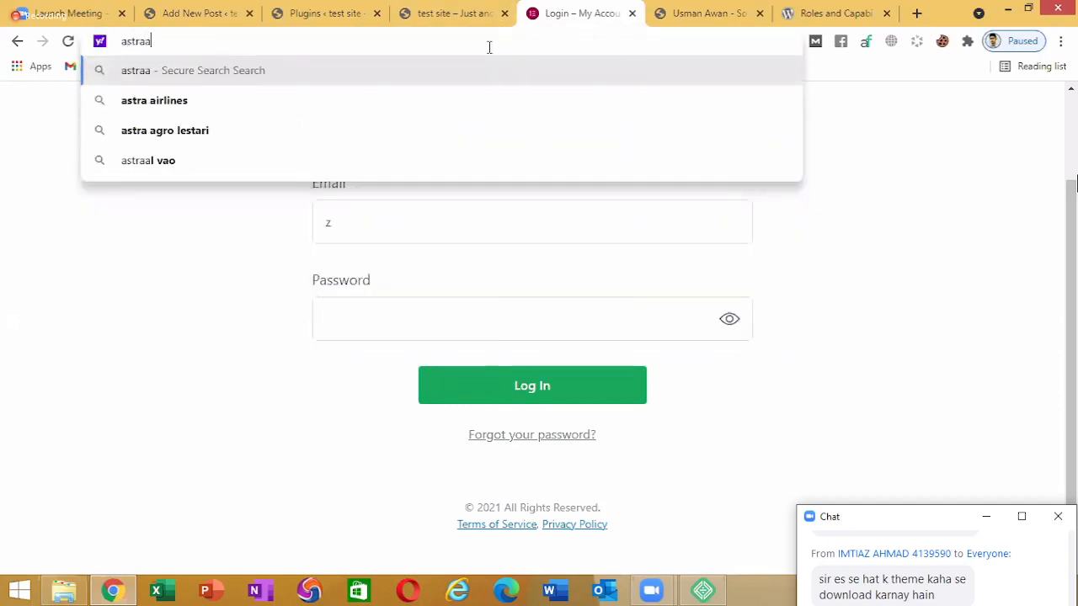
key("ctrl+a")
type("goo")
key("Return")
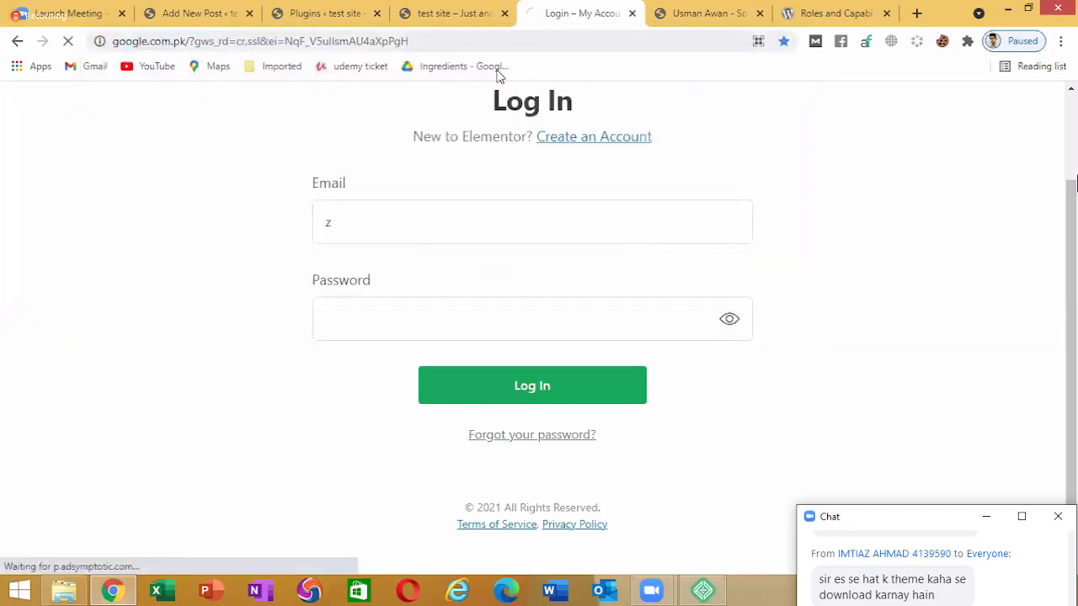
type("ast")
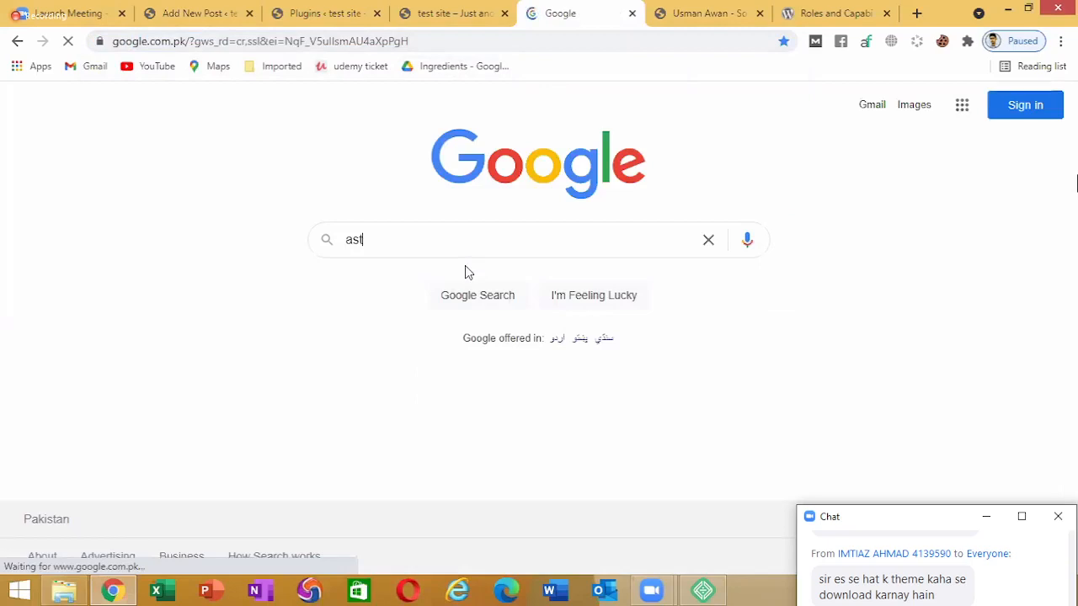
type("ra")
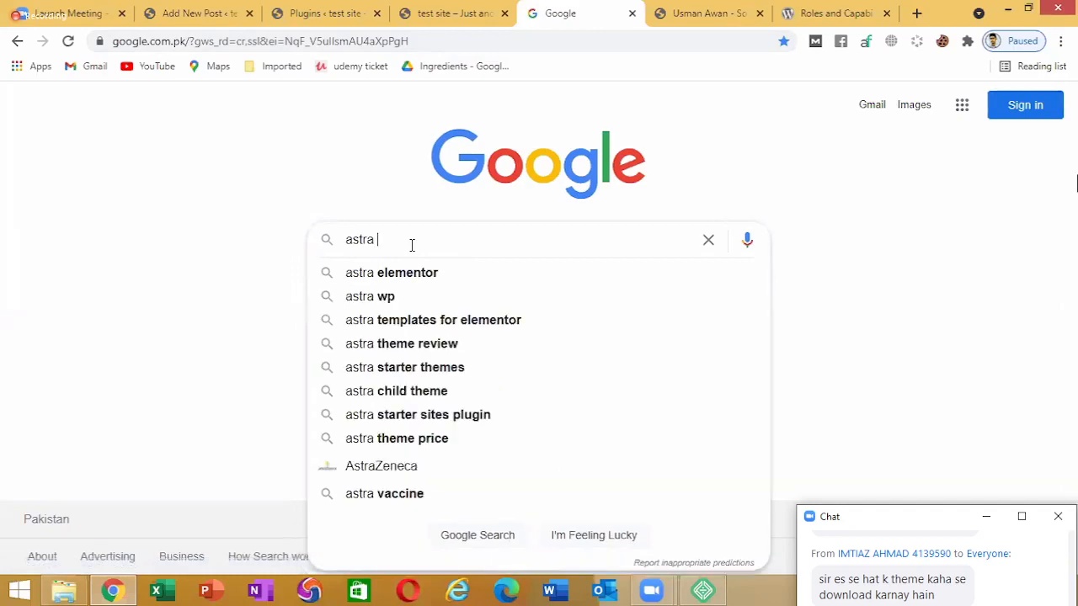
key("Return")
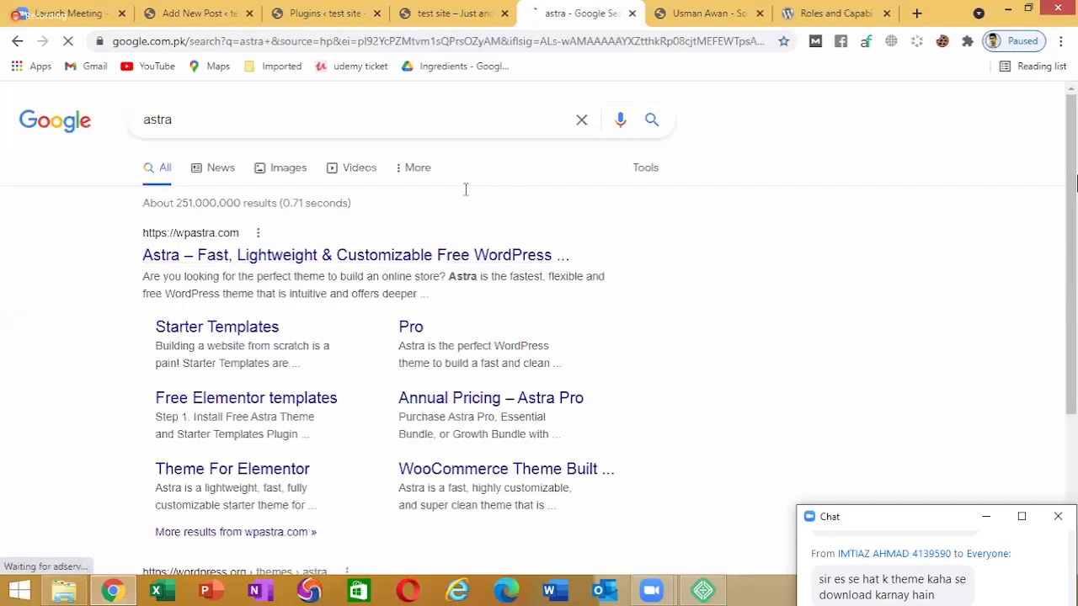
Open the official Astra website from the search results and go to its account login page
scroll(410, 180, "down", 1)
left_click(410, 180)
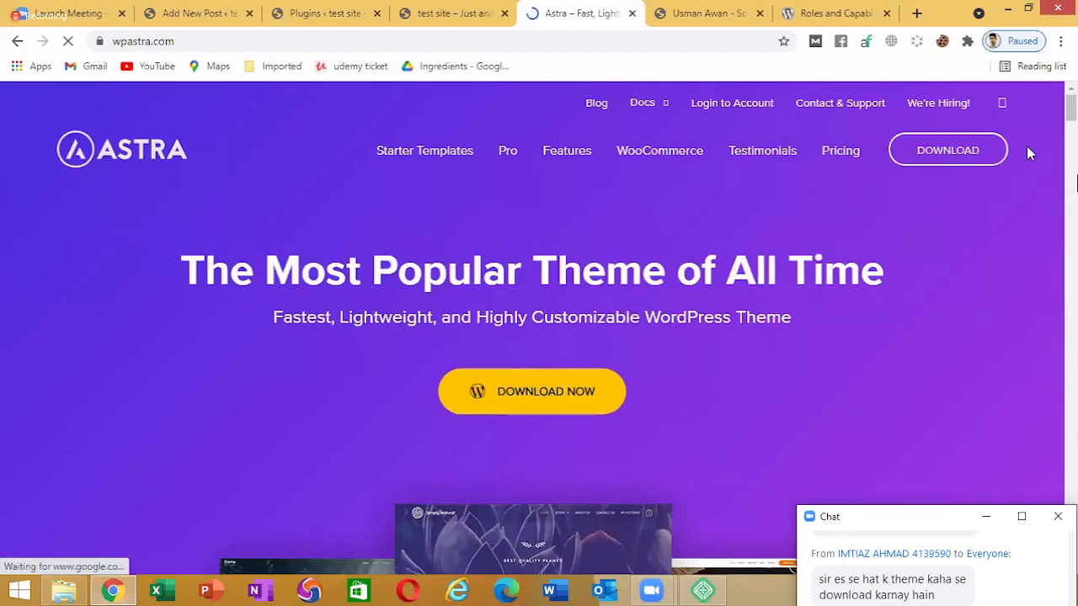
left_click(725, 102)
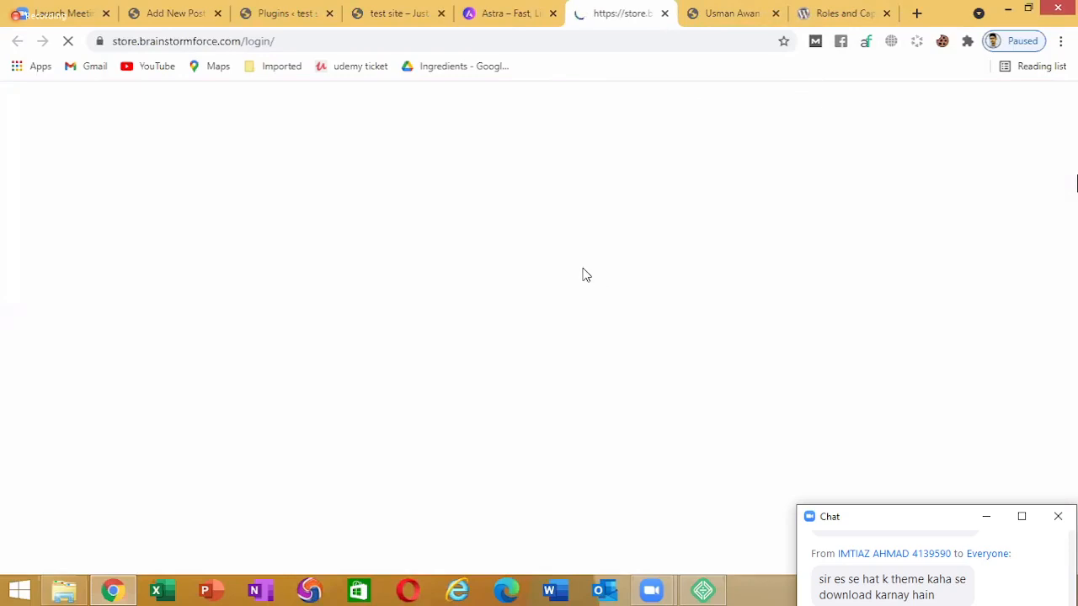
left_click(528, 15)
left_click(623, 13)
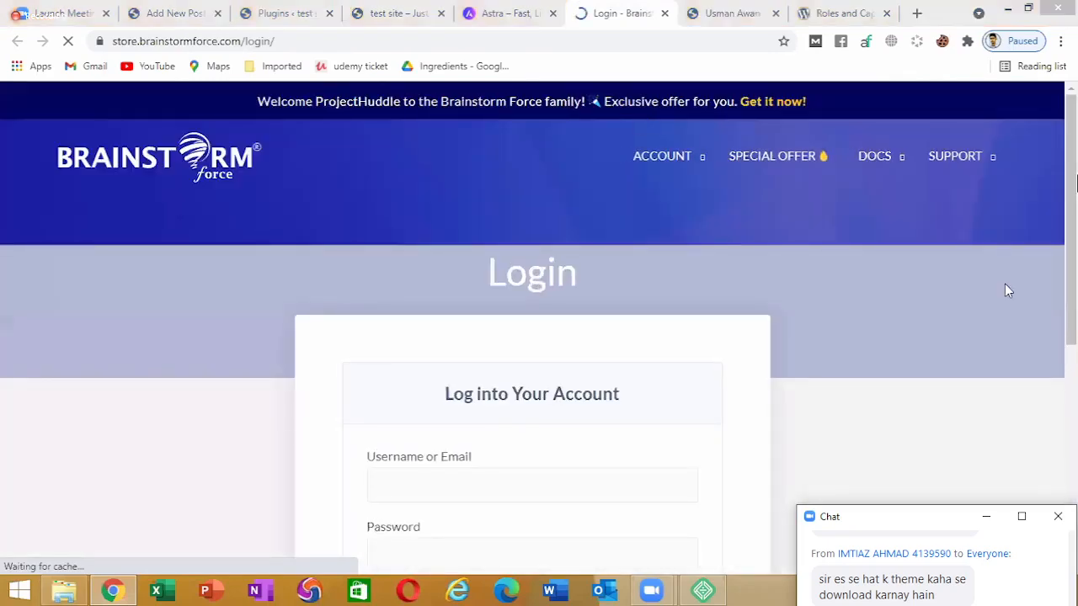
Examine the username, password, login and account creation options on the Brainstorm Force login page
scroll(1008, 291, "down", 2)
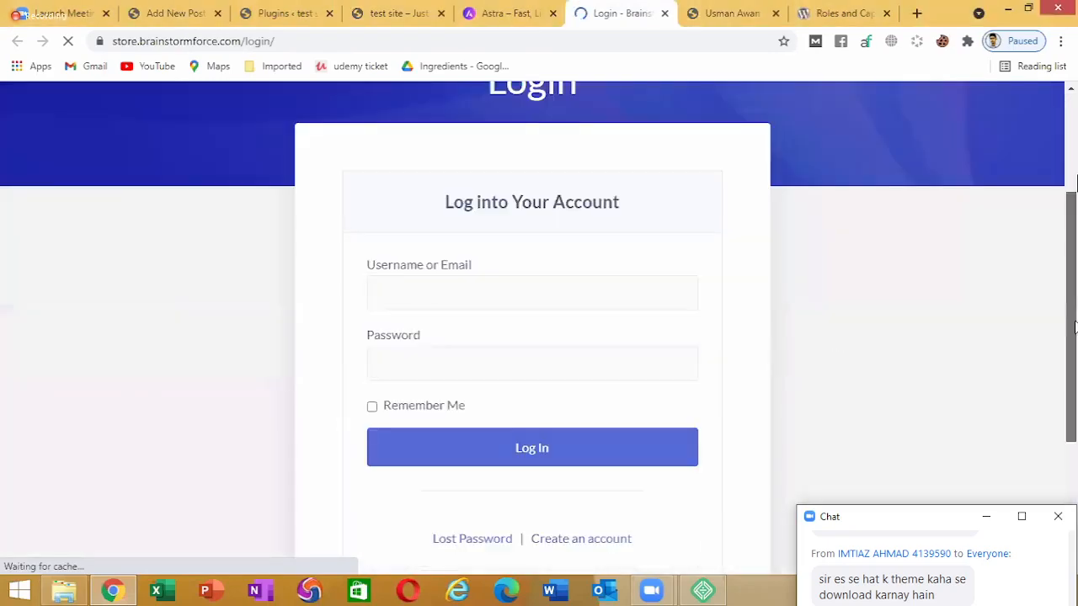
left_click(481, 279)
left_click(511, 241)
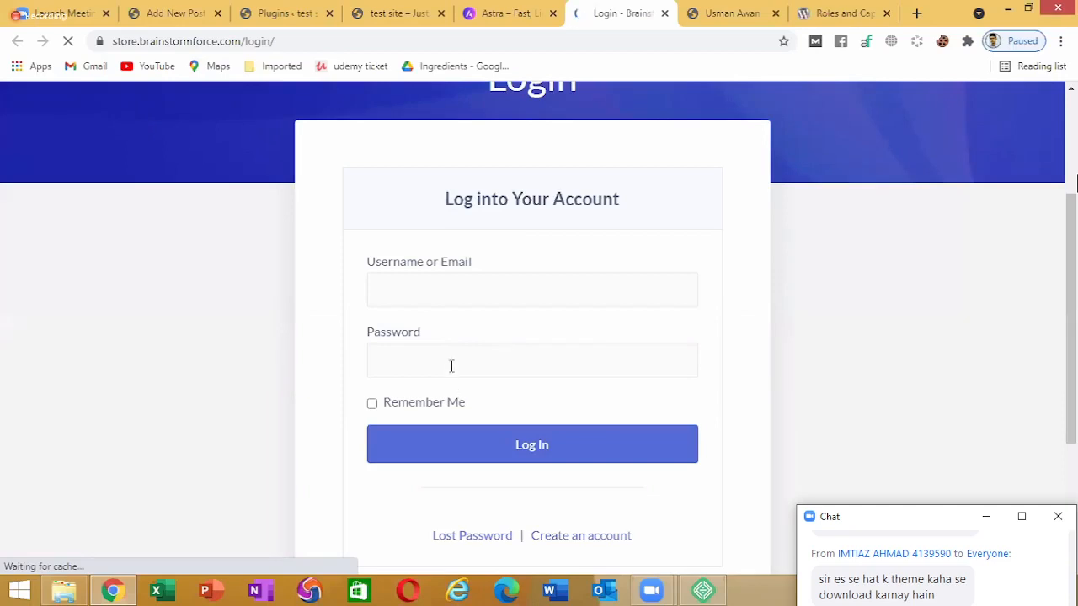
left_click(451, 366)
left_click(494, 246)
scroll(530, 356, "down", 2)
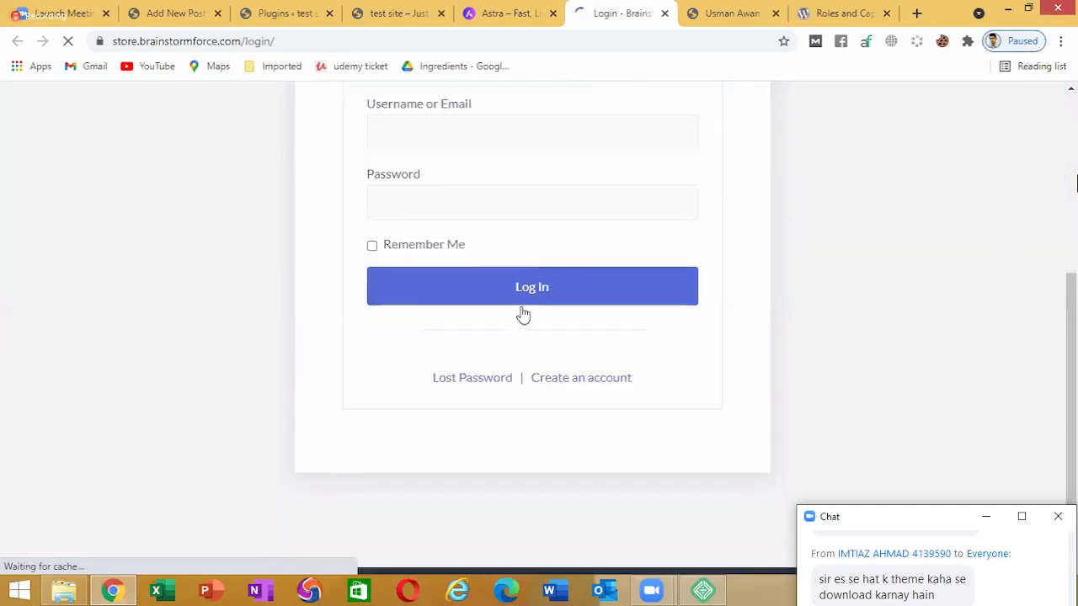
scroll(534, 282, "up", 3)
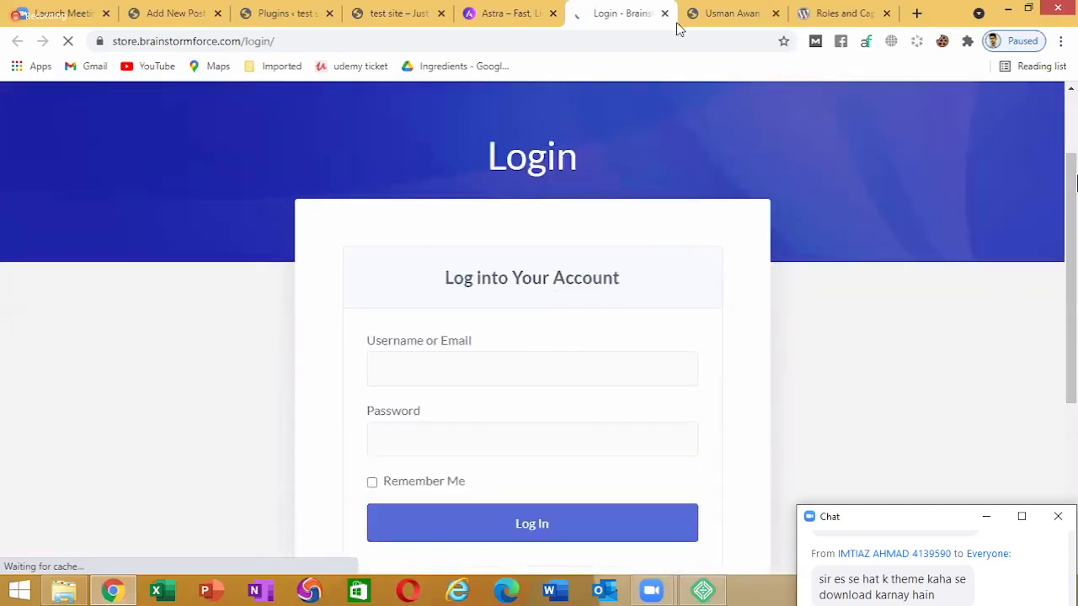
Close the Brainstorm Force login and Astra pages and return to the editor area of the Add New Post page
left_click(664, 14)
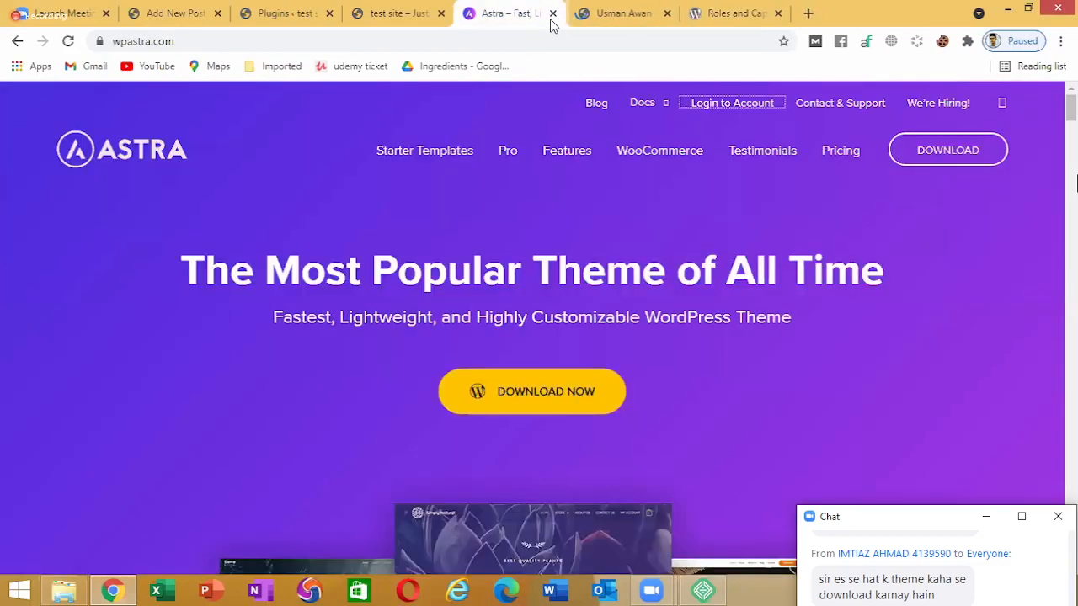
left_click(552, 13)
left_click(160, 13)
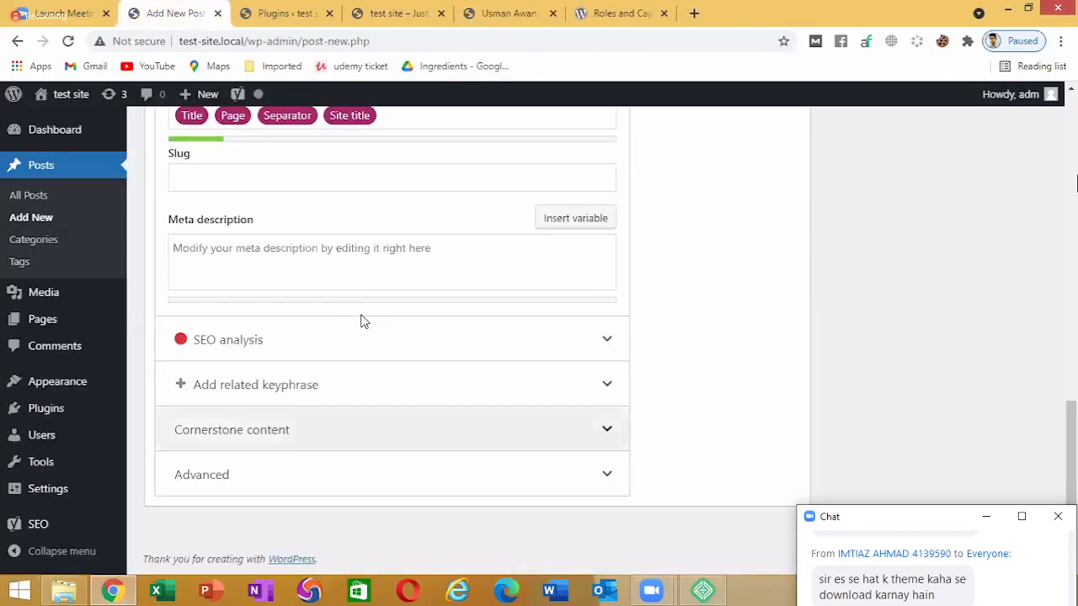
scroll(364, 321, "up", 10)
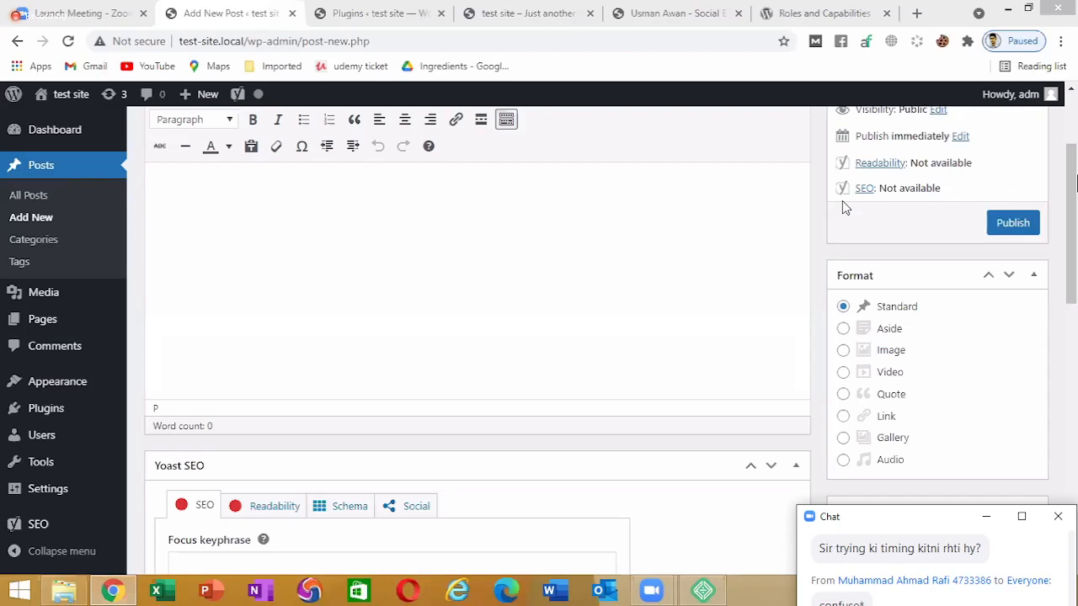
Replace the open test site page with a Google search for "wordpress themes free" and look through the results
left_click(389, 12)
left_click(480, 25)
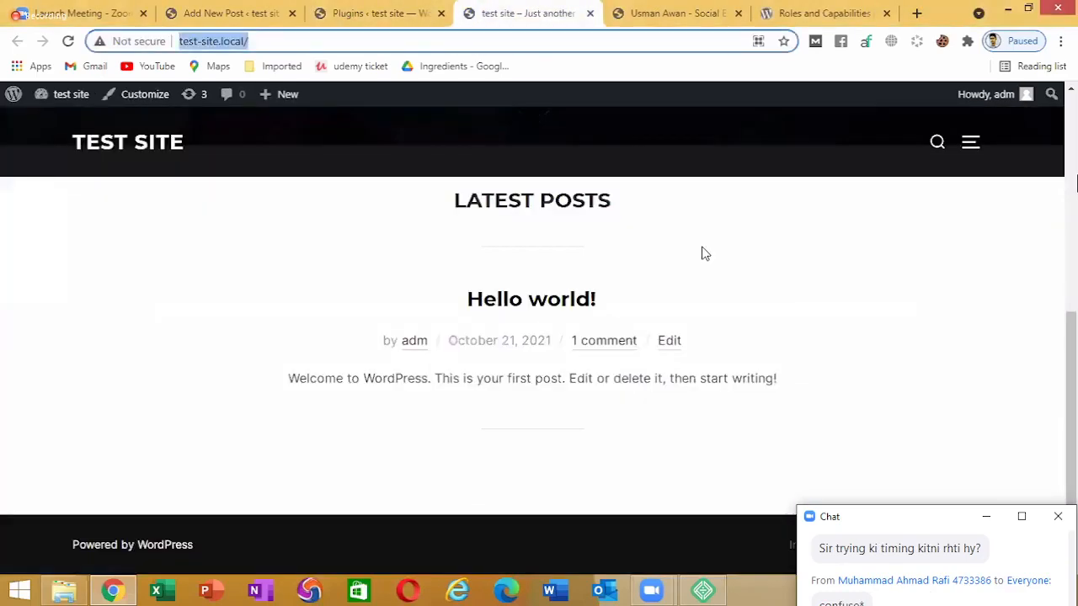
type("go")
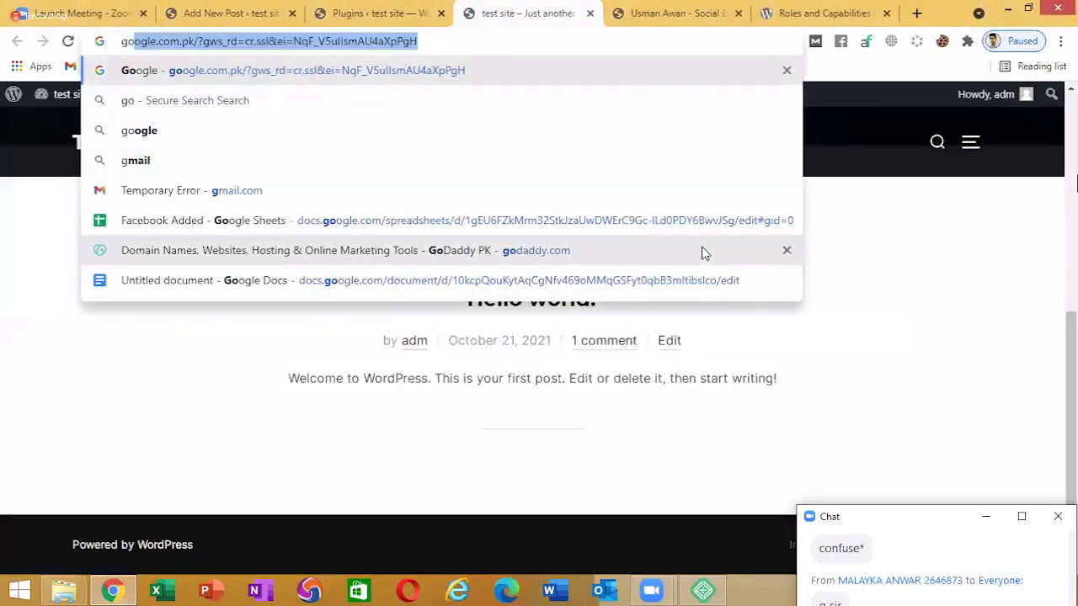
key("Return")
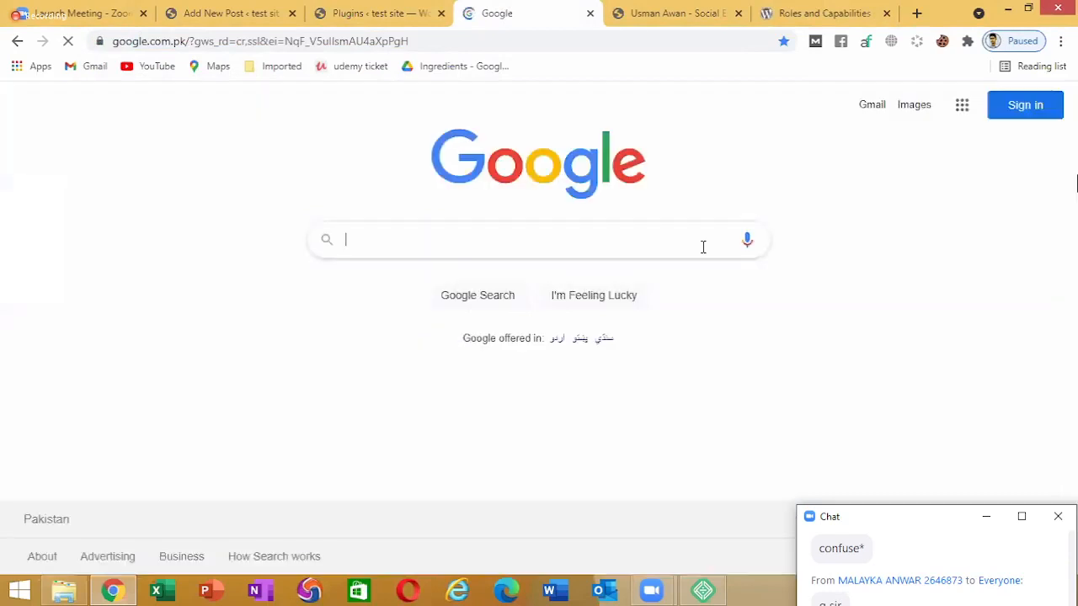
type("wordpre")
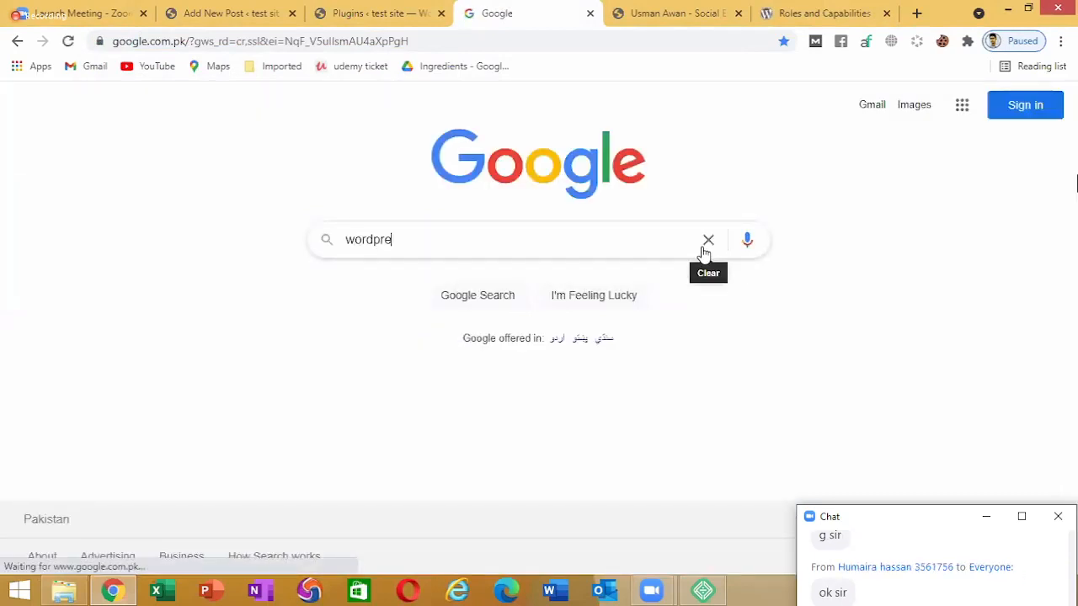
type("ss themes free")
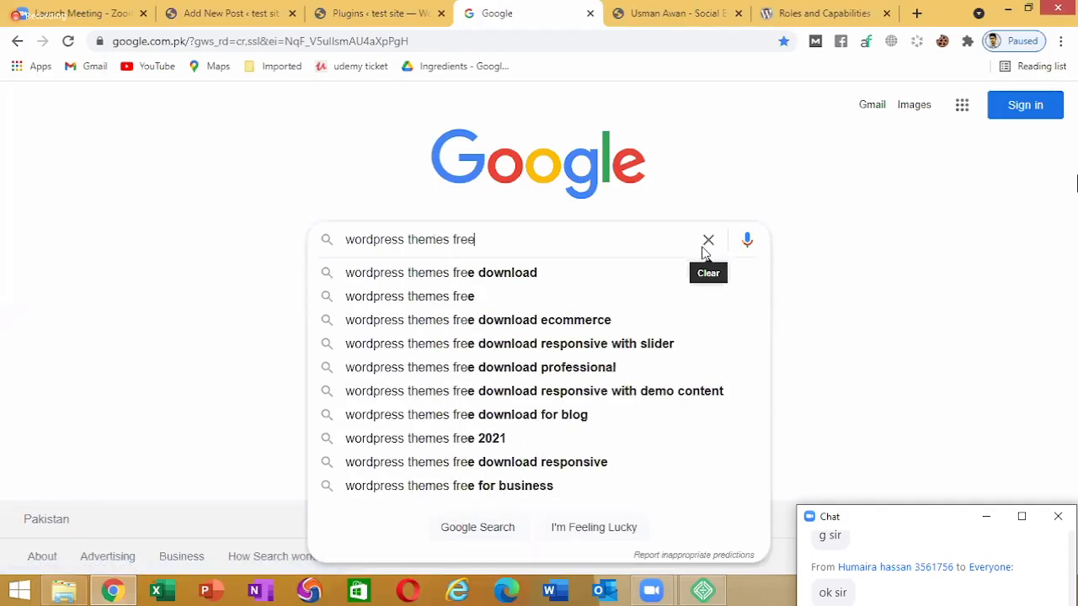
key("Return")
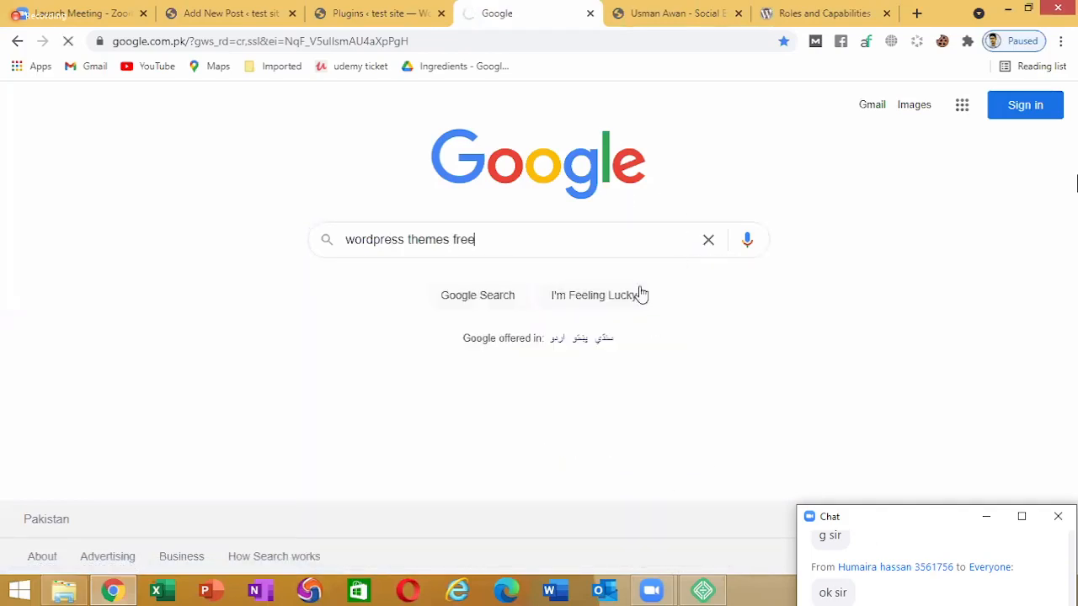
scroll(498, 154, "down", 4)
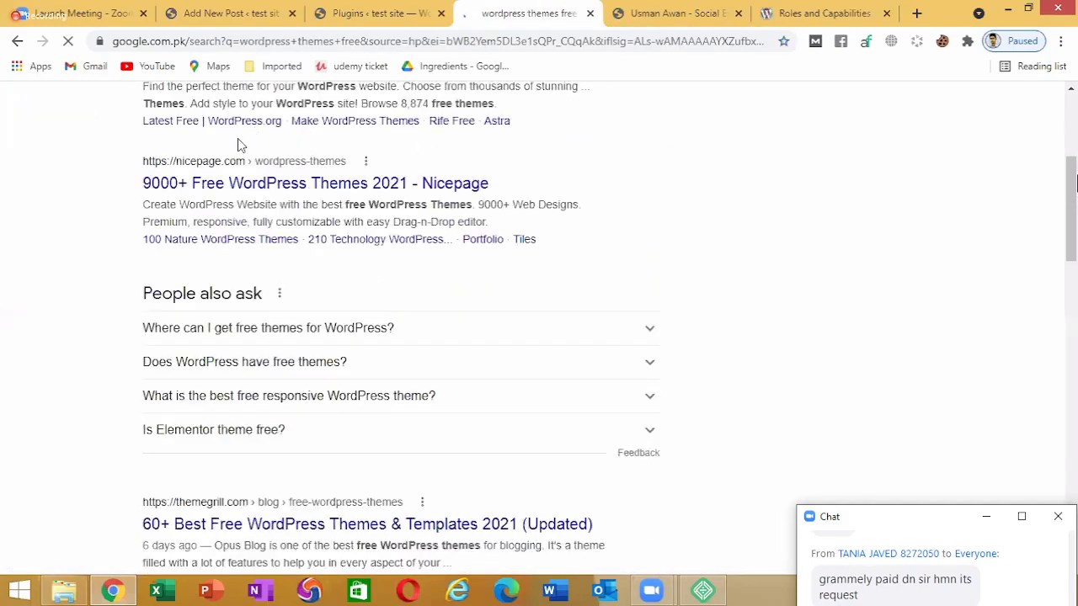
scroll(399, 157, "down", 2)
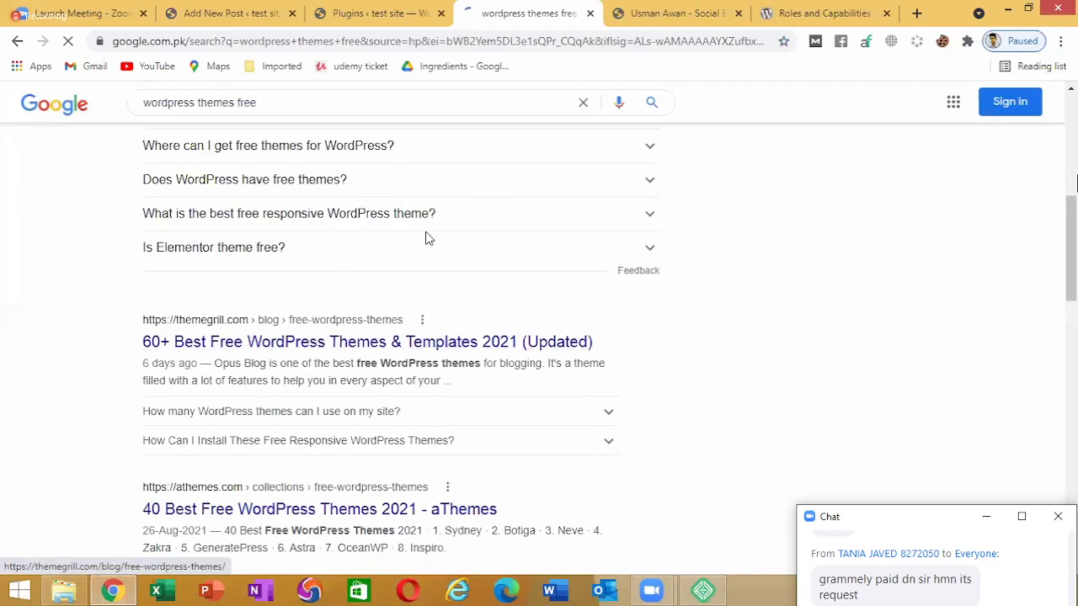
scroll(425, 238, "down", 3)
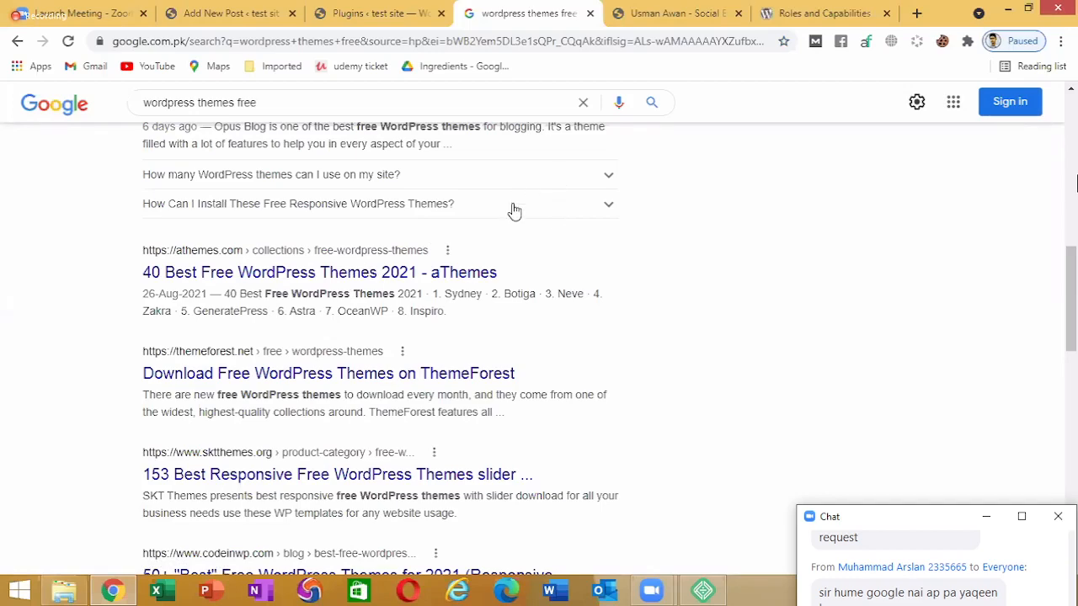
scroll(518, 210, "down", 1)
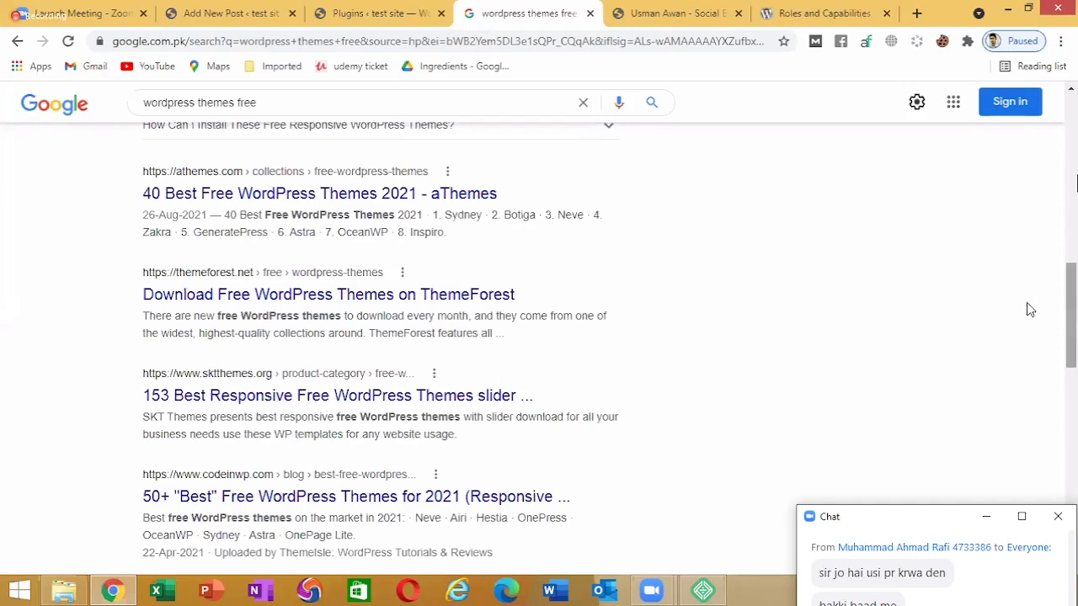
Review the free WordPress theme listings from WordPress.org, Nicepage, ThemeGrill, aThemes, ThemeForest and SKT Themes in the search results
scroll(1071, 115, "up", 7)
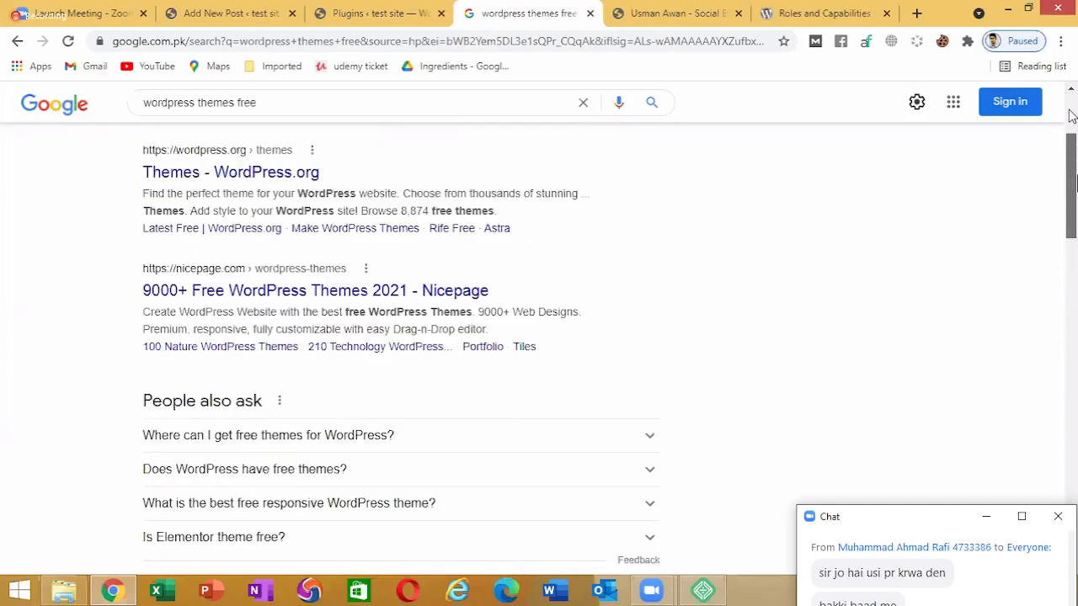
scroll(1071, 110, "up", 3)
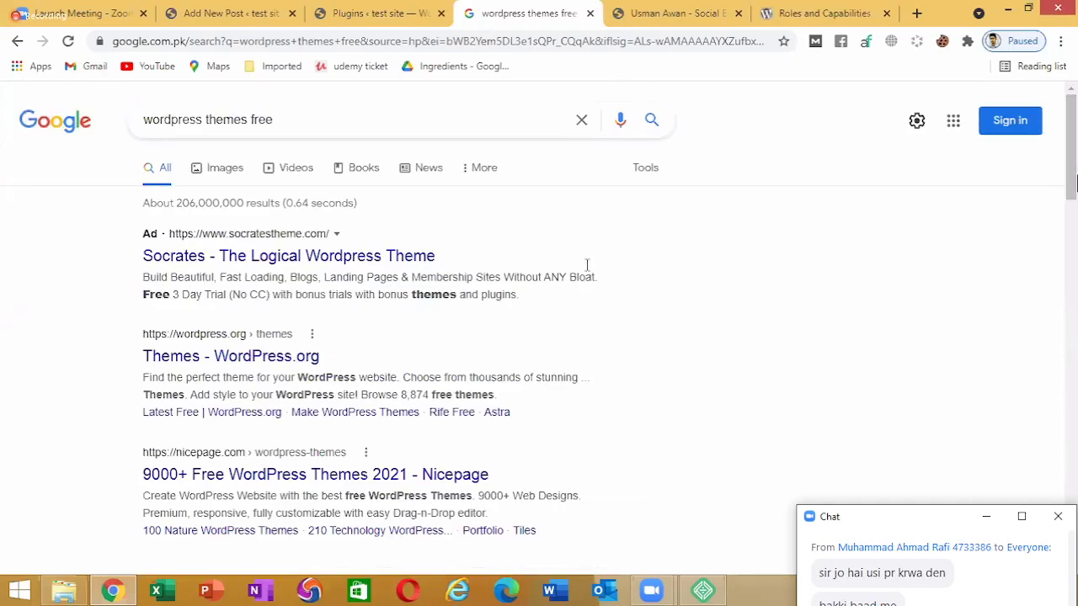
scroll(565, 220, "down", 1)
scroll(565, 220, "down", 3)
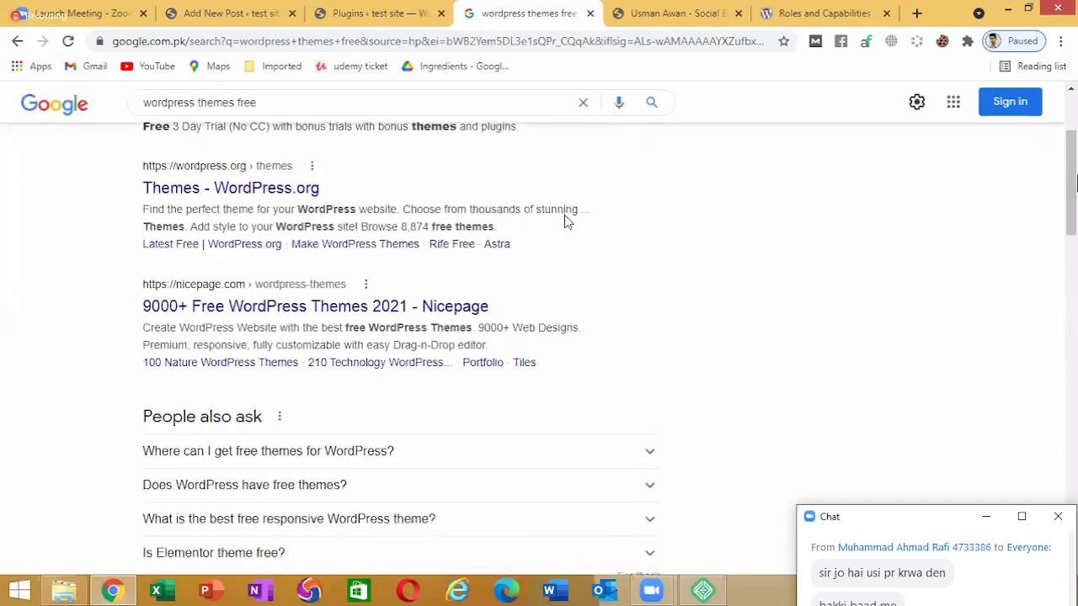
scroll(577, 199, "down", 2)
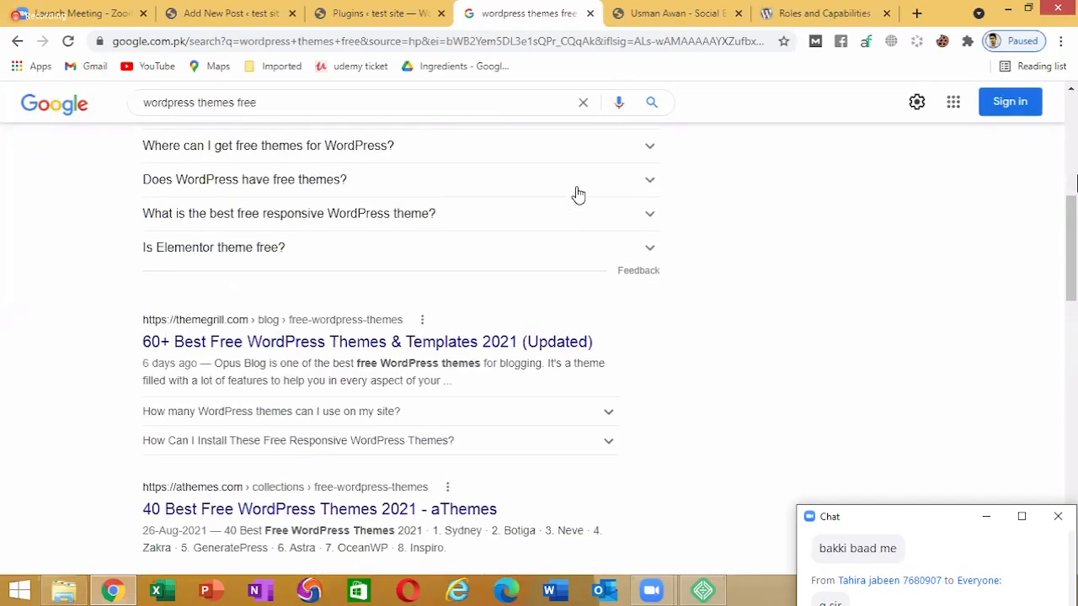
scroll(578, 194, "down", 1)
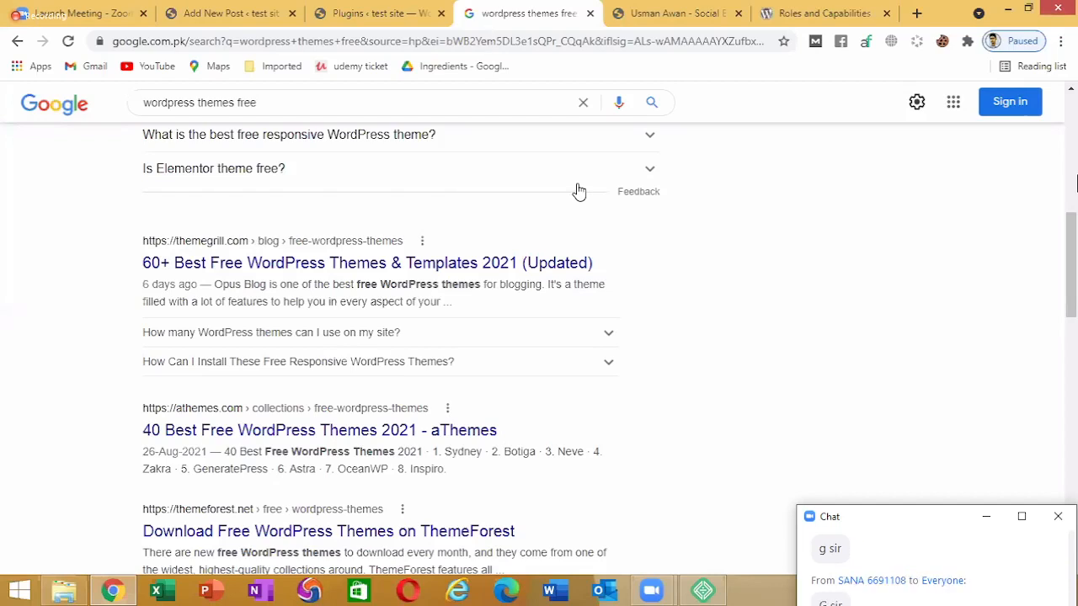
scroll(578, 192, "down", 1)
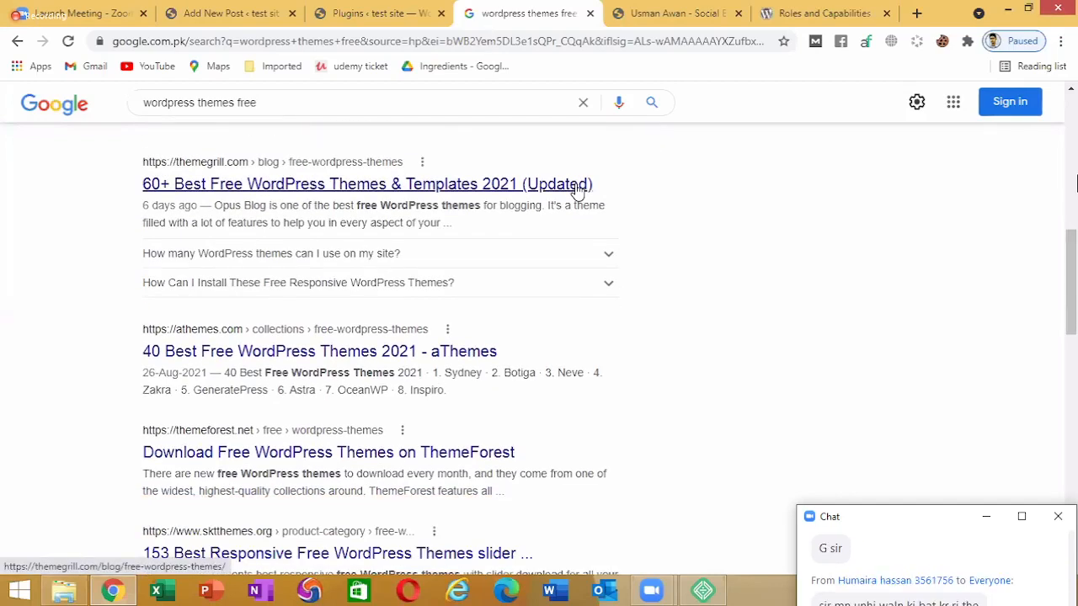
scroll(575, 191, "down", 1)
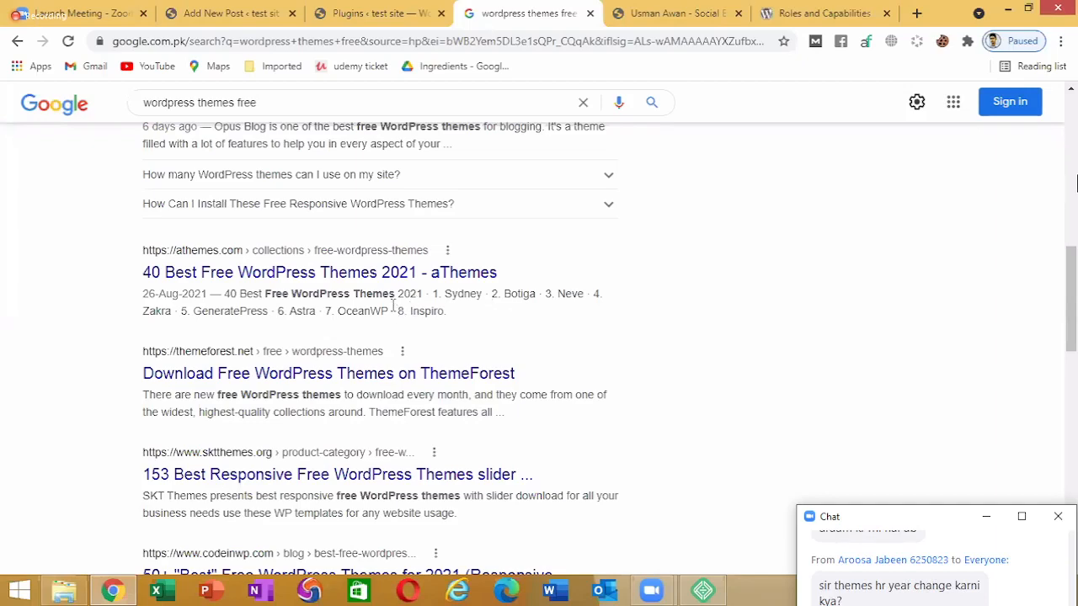
double_click(390, 309)
triple_click(509, 287)
scroll(510, 283, "up", 10)
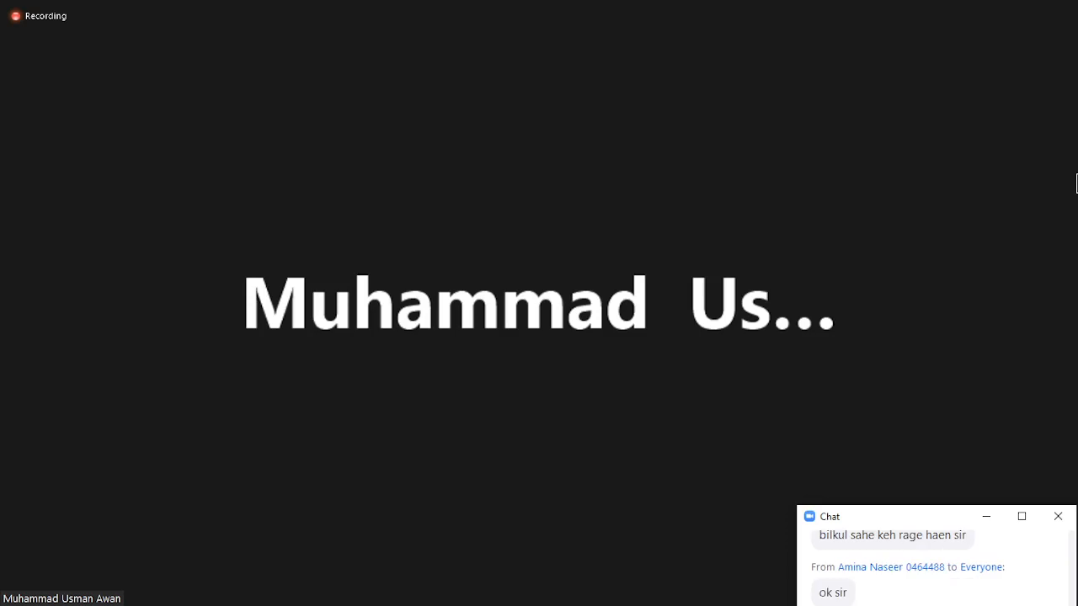
Take the Zoom meeting out of full-screen view
mouse_move(782, 353)
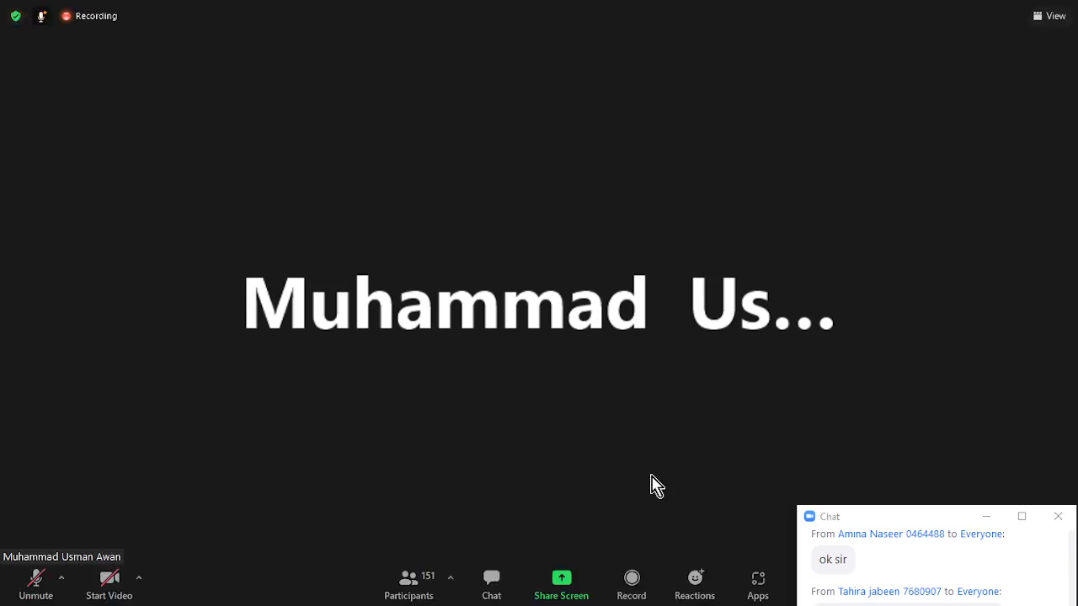
double_click(650, 486)
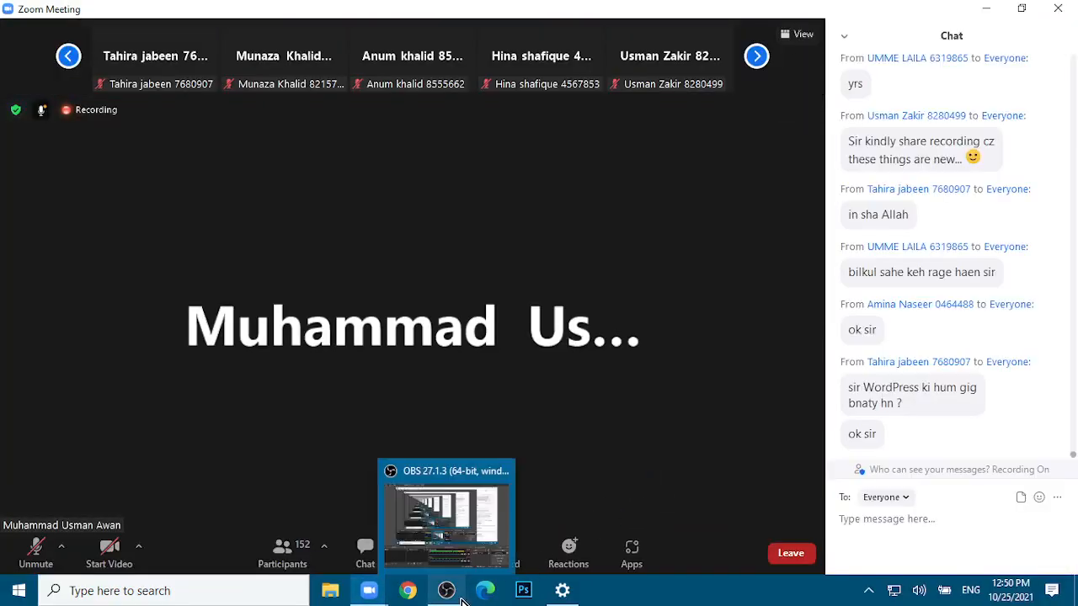